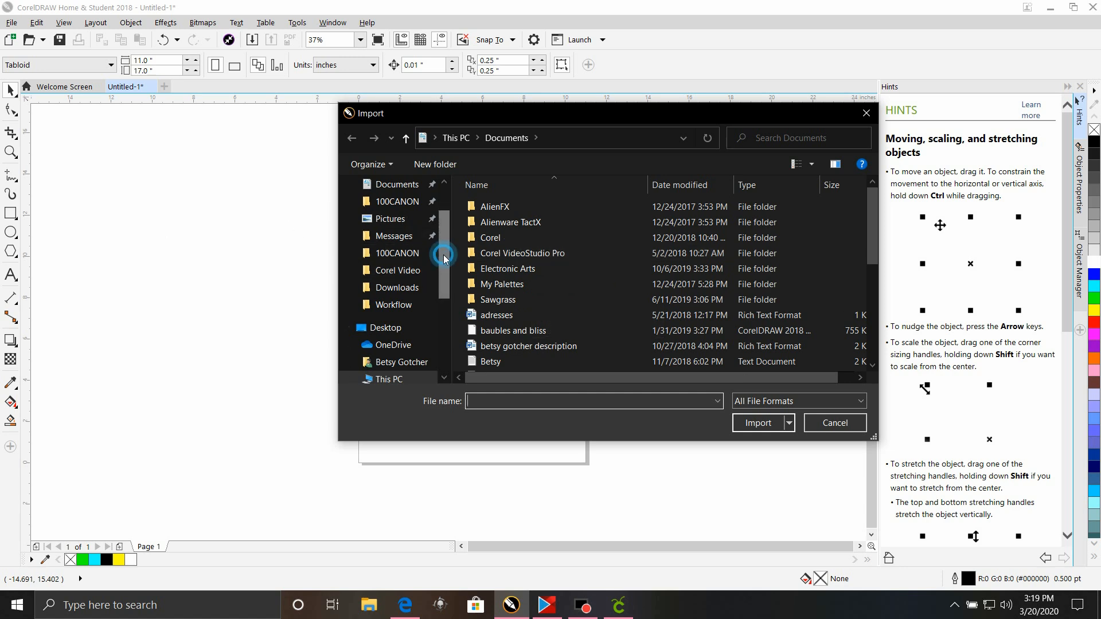
Step: Import the Earth PNG image from the recent files in Quick access and place it on the page at its original size
scroll(441, 253, "up", 2)
left_click(408, 194)
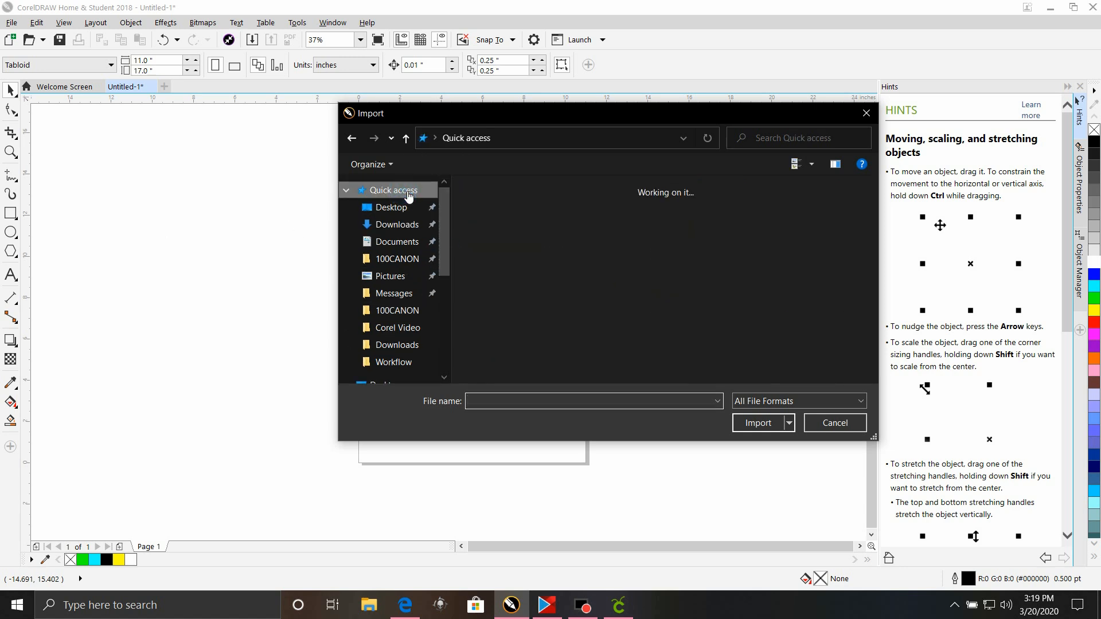
scroll(462, 235, "down", 3)
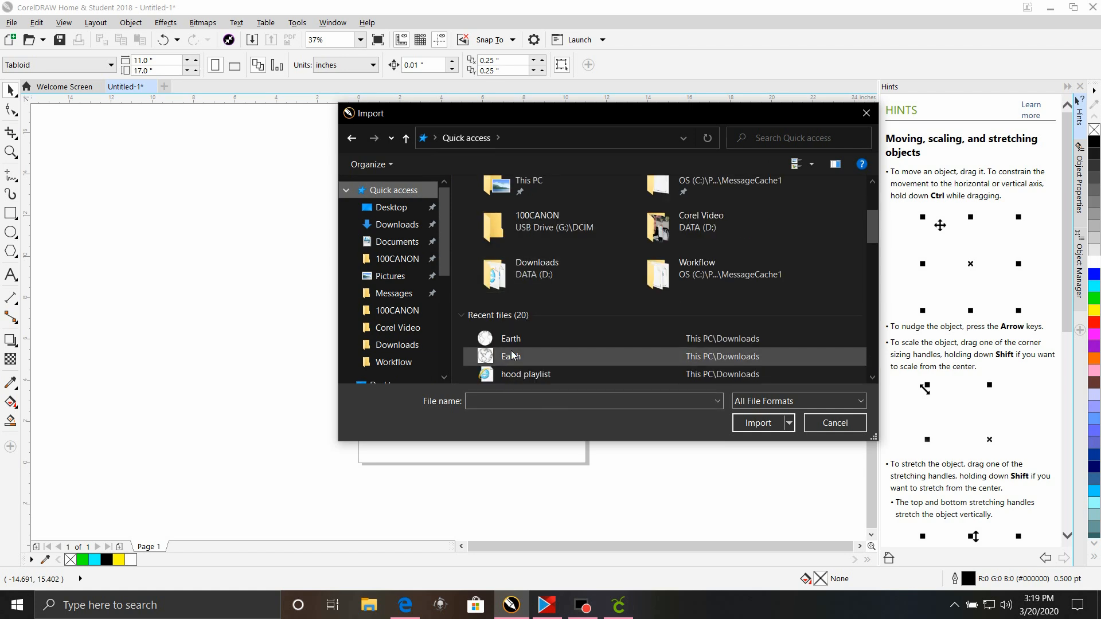
left_click(510, 338)
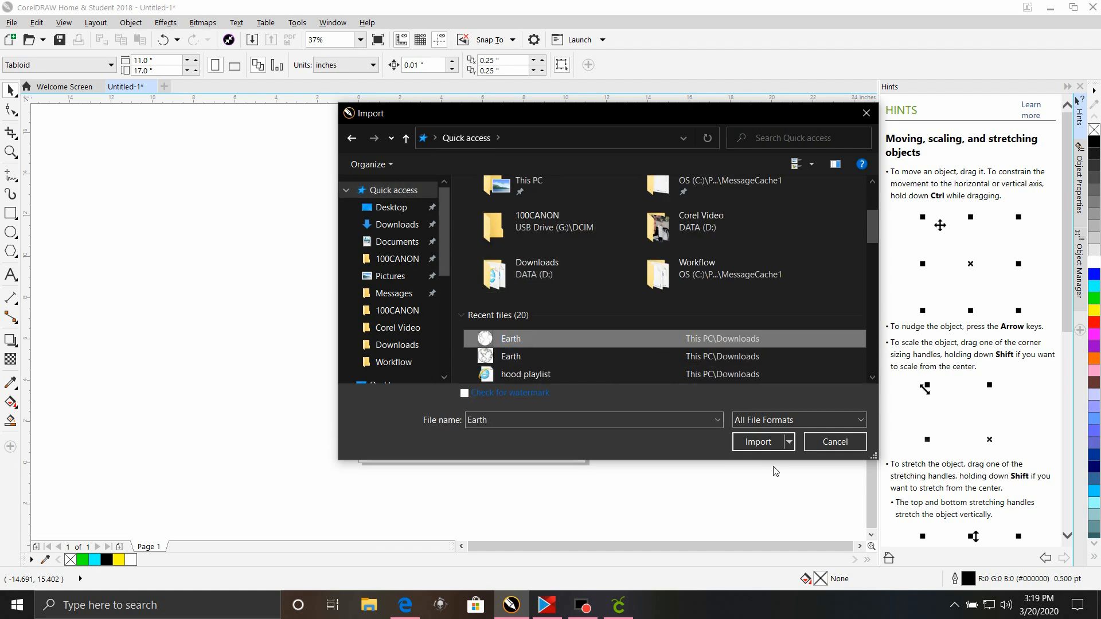
left_click(761, 427)
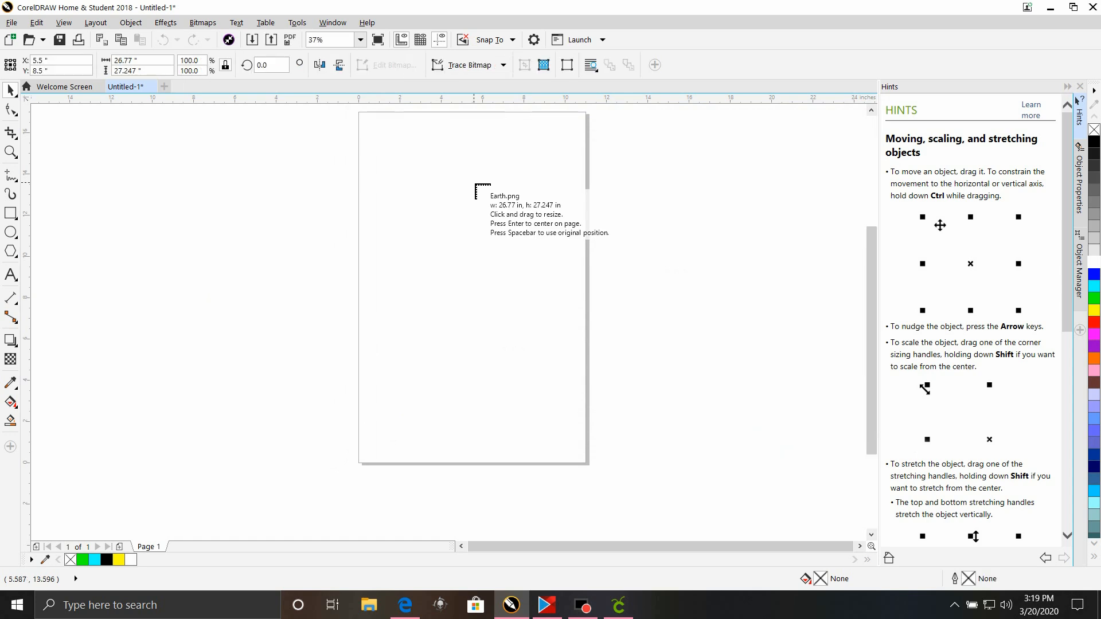
left_click(422, 172)
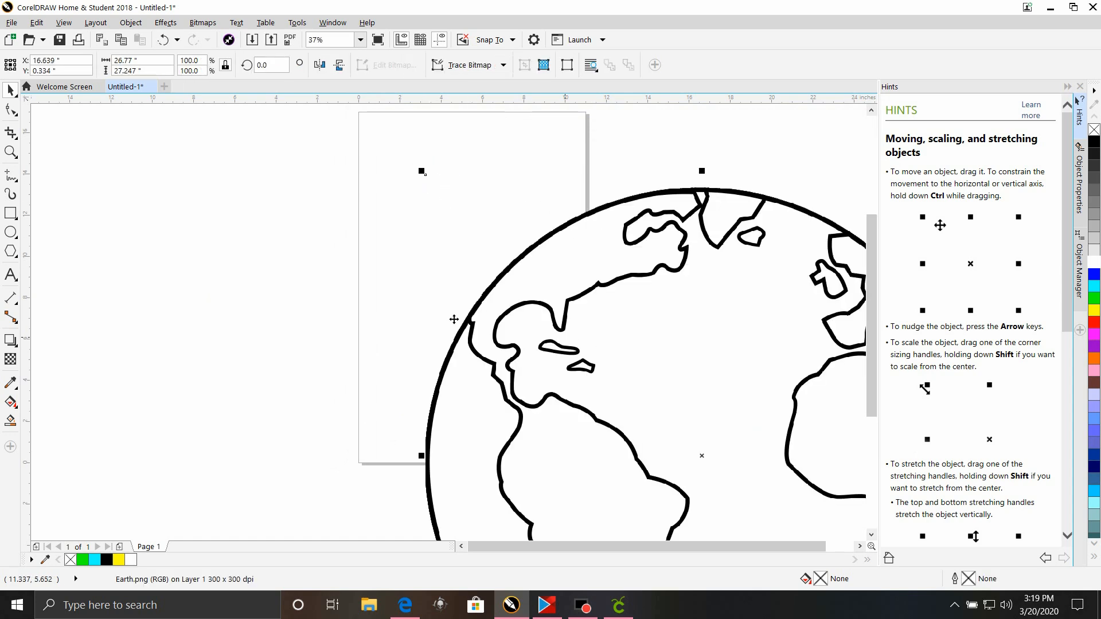
Step: Set the Earth image's width to 10 inches with proportional height and move it onto the page
left_click(135, 61)
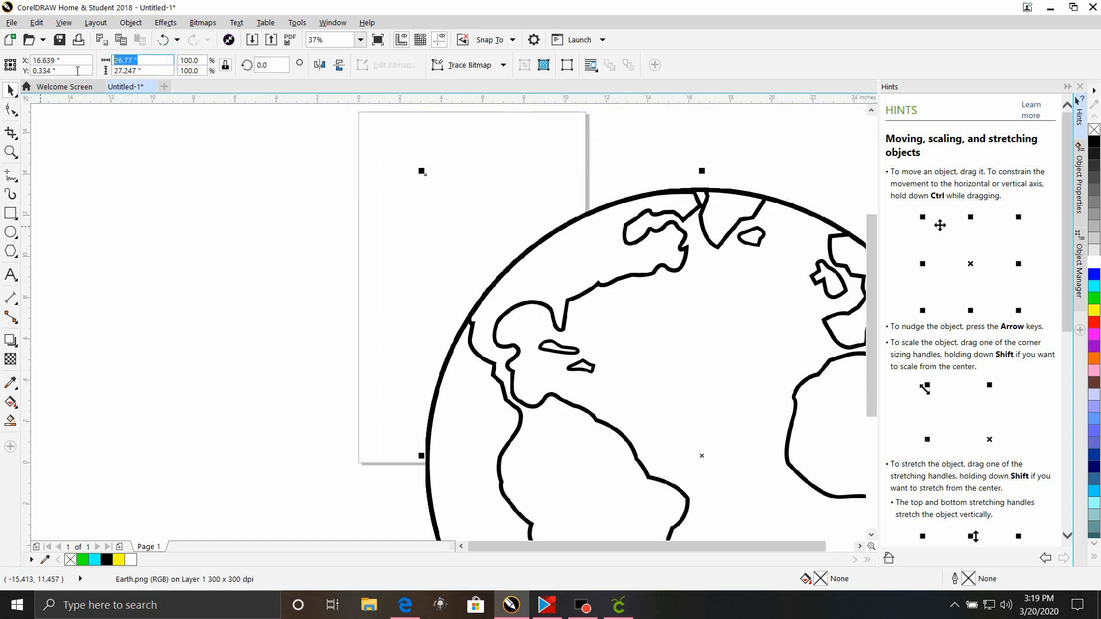
type("1")
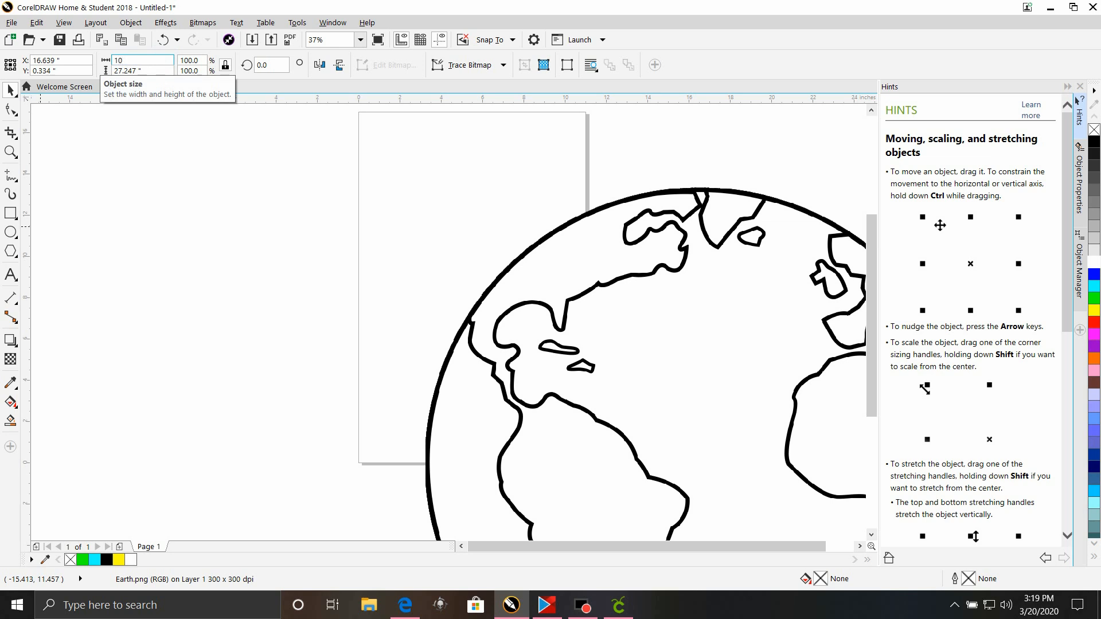
type("0")
key("Return")
left_click_drag(699, 479, 474, 303)
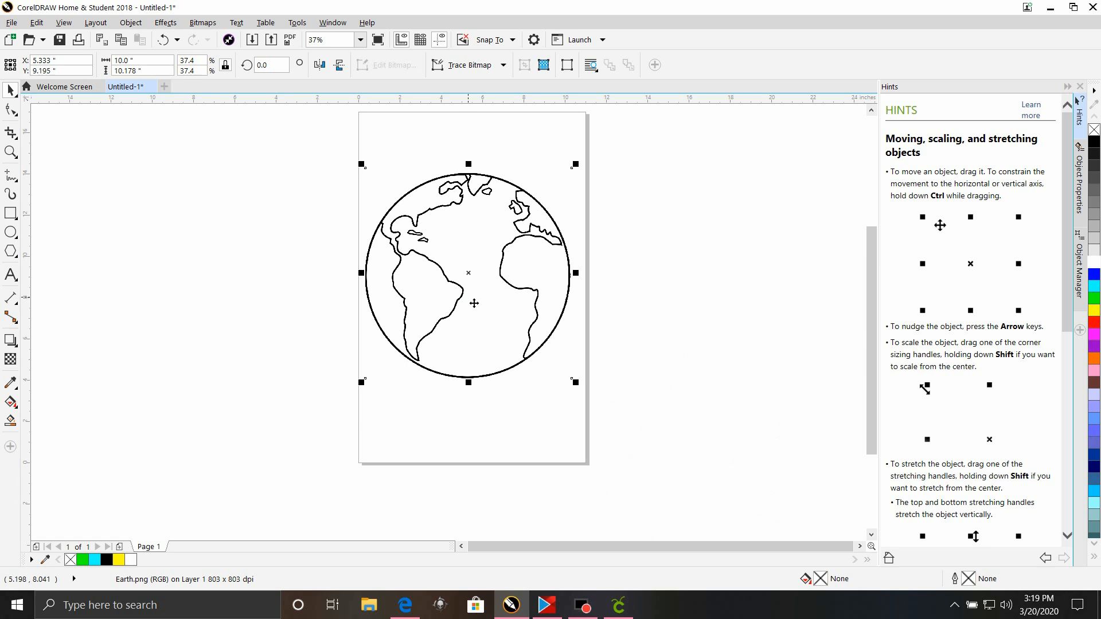
Step: Trace the Earth bitmap with an Outline Trace of type Detailed logo, deleting the original image
left_click(503, 66)
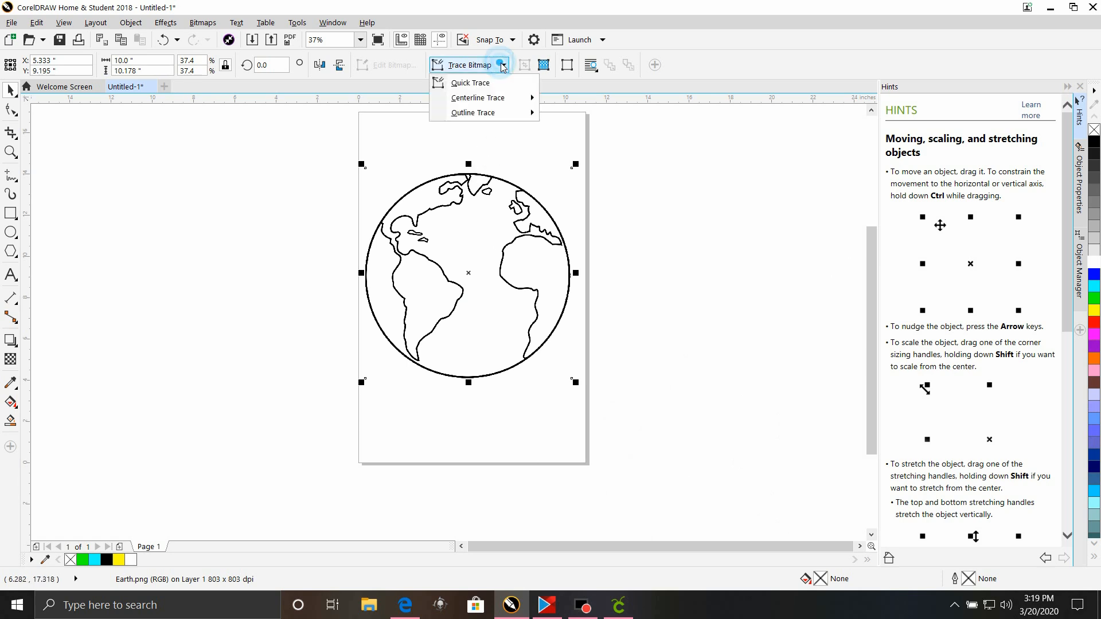
mouse_move(503, 107)
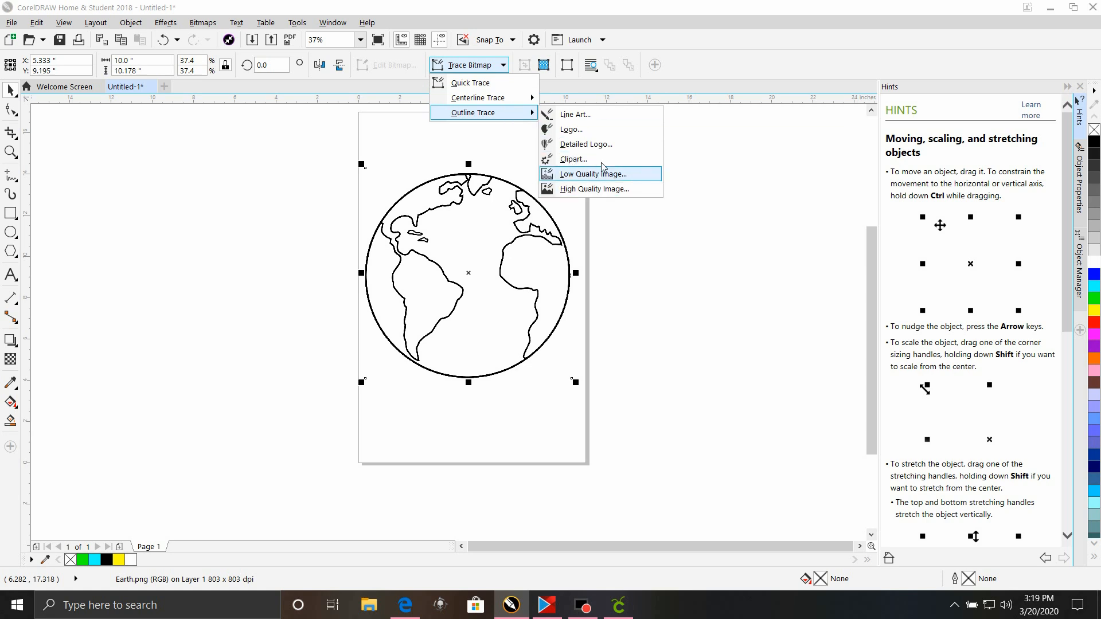
left_click(637, 144)
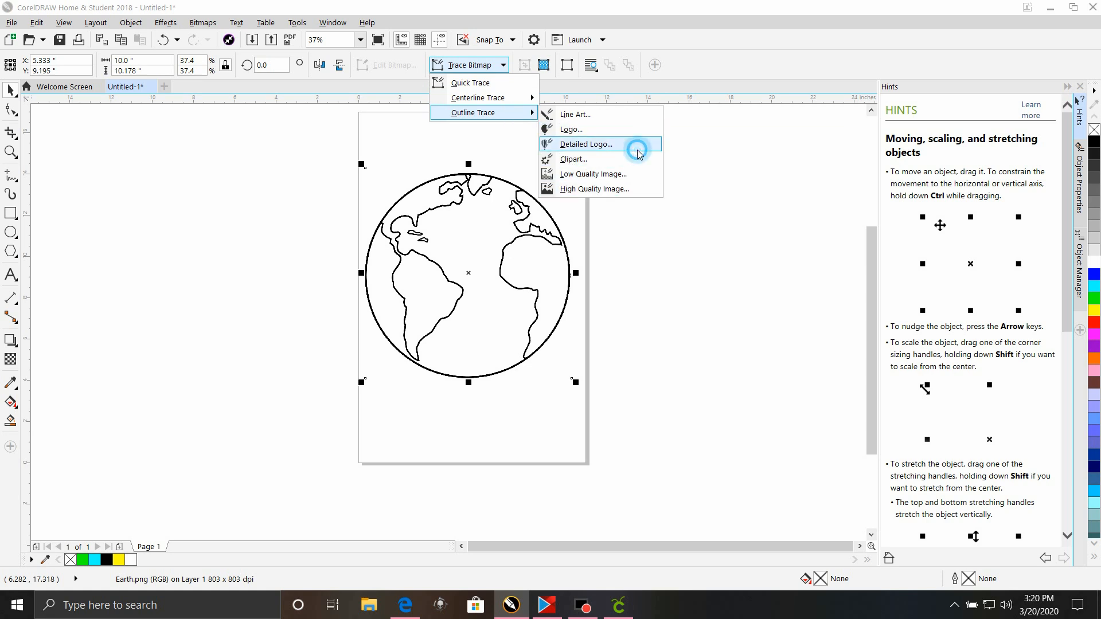
left_click(292, 256)
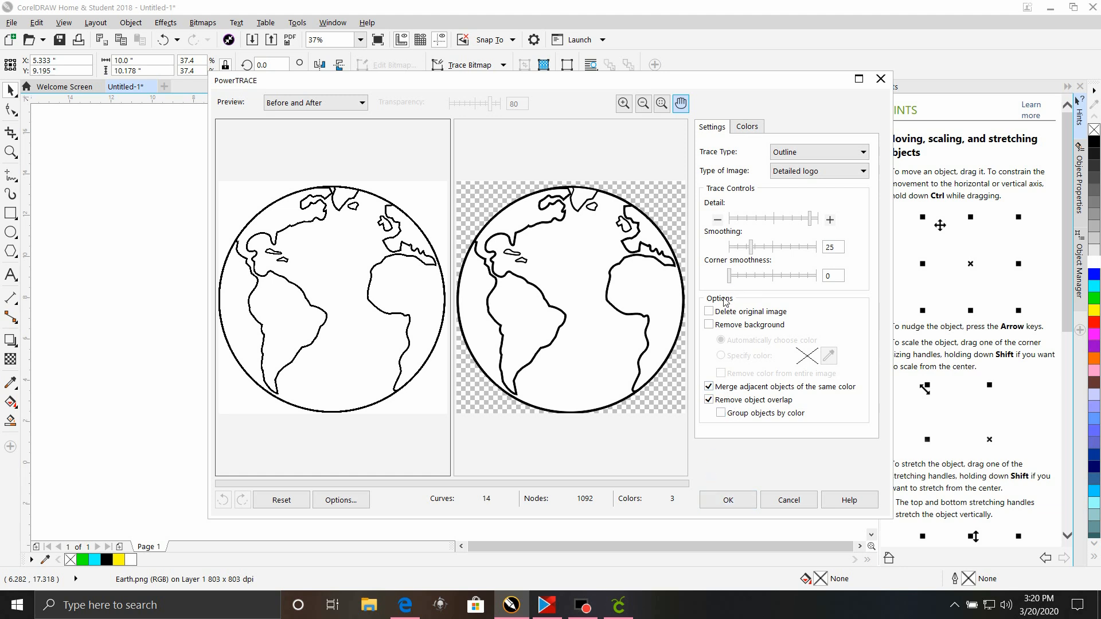
left_click(709, 312)
left_click(727, 499)
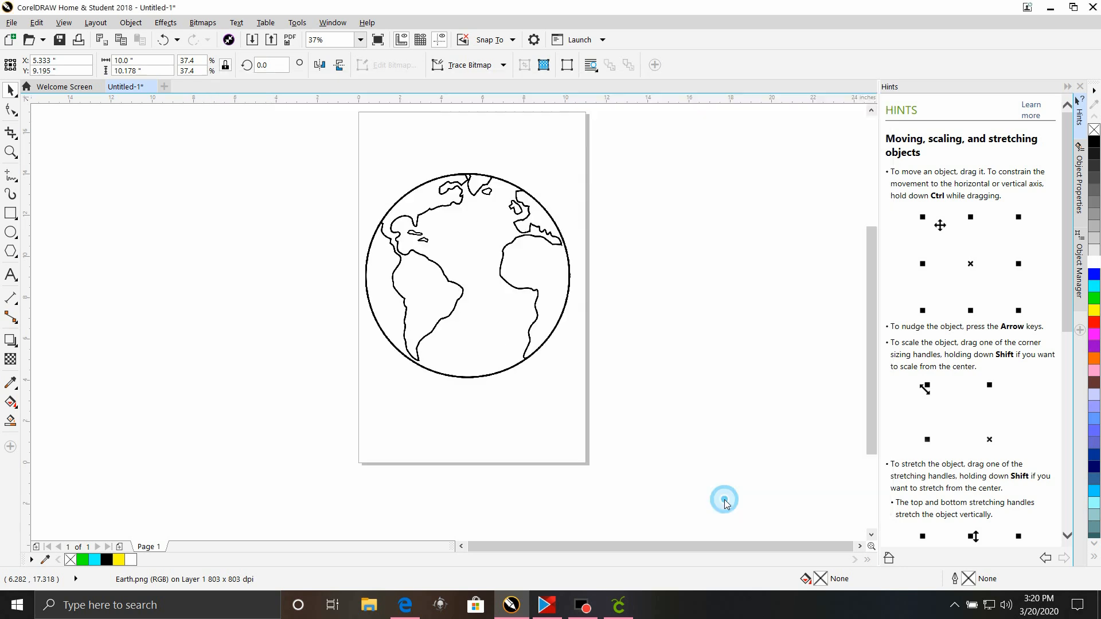
Step: Ungroup the traced globe's objects and fill its ocean areas with cyan
left_click(285, 242)
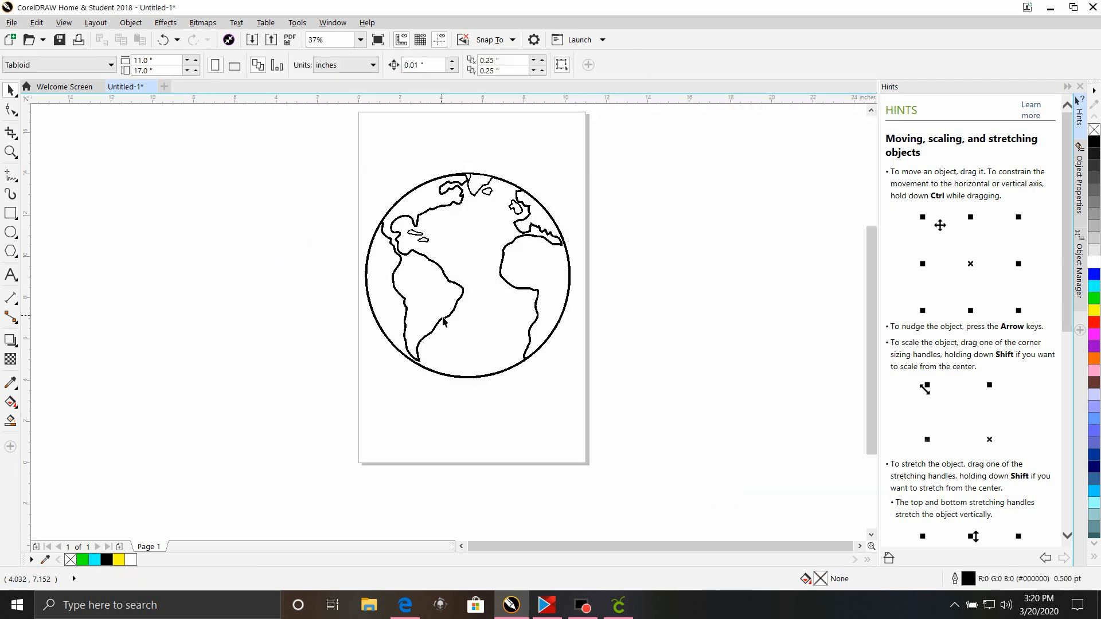
right_click(473, 330)
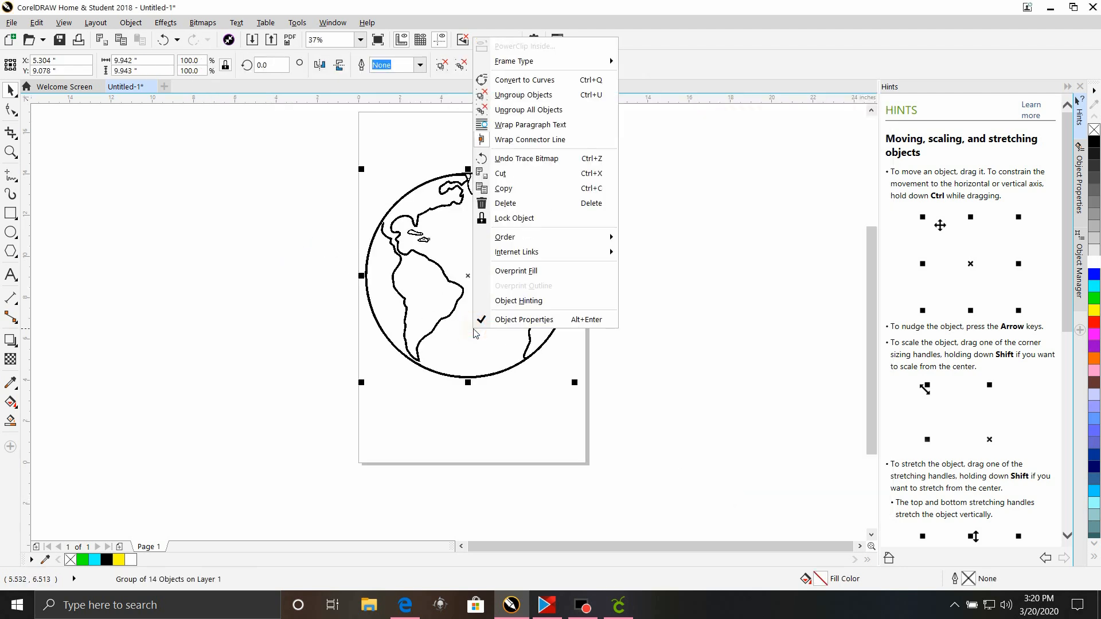
left_click(510, 95)
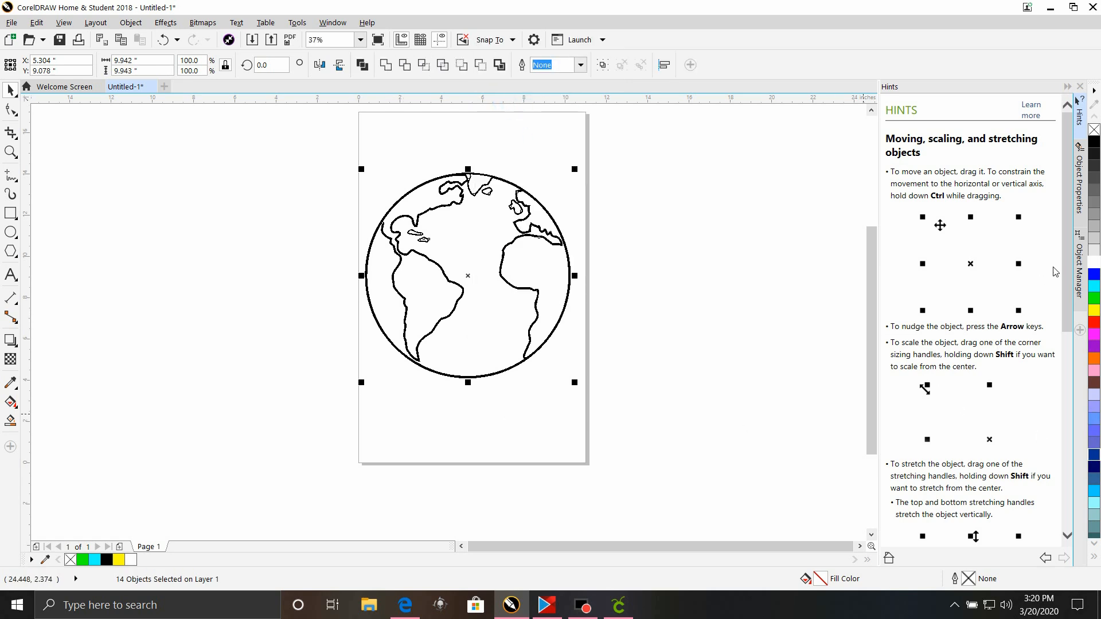
left_click_drag(1095, 287, 483, 341)
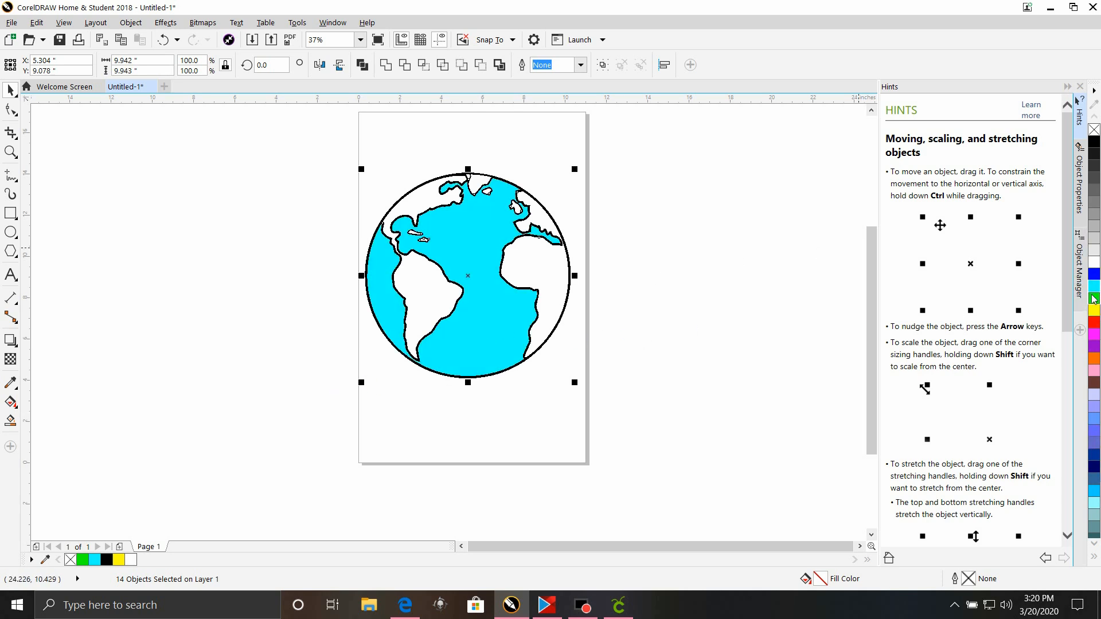
left_click_drag(1094, 286, 469, 178)
Step: Select all the continents and islands on the globe together and fill them with green
scroll(408, 304, "up", 2)
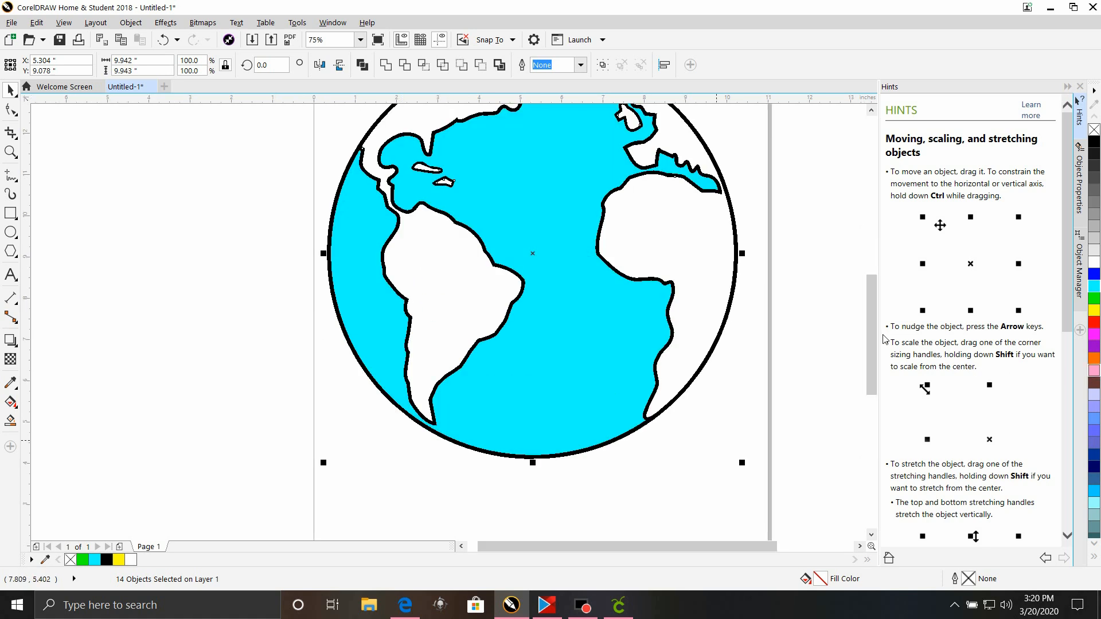
left_click_drag(874, 336, 870, 315)
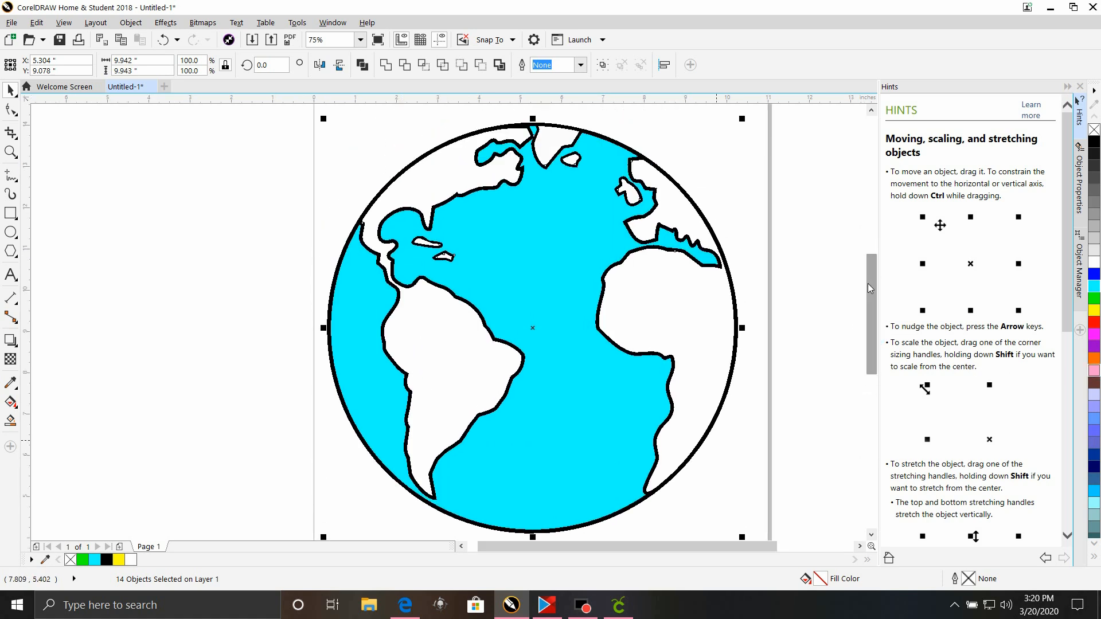
left_click(721, 324)
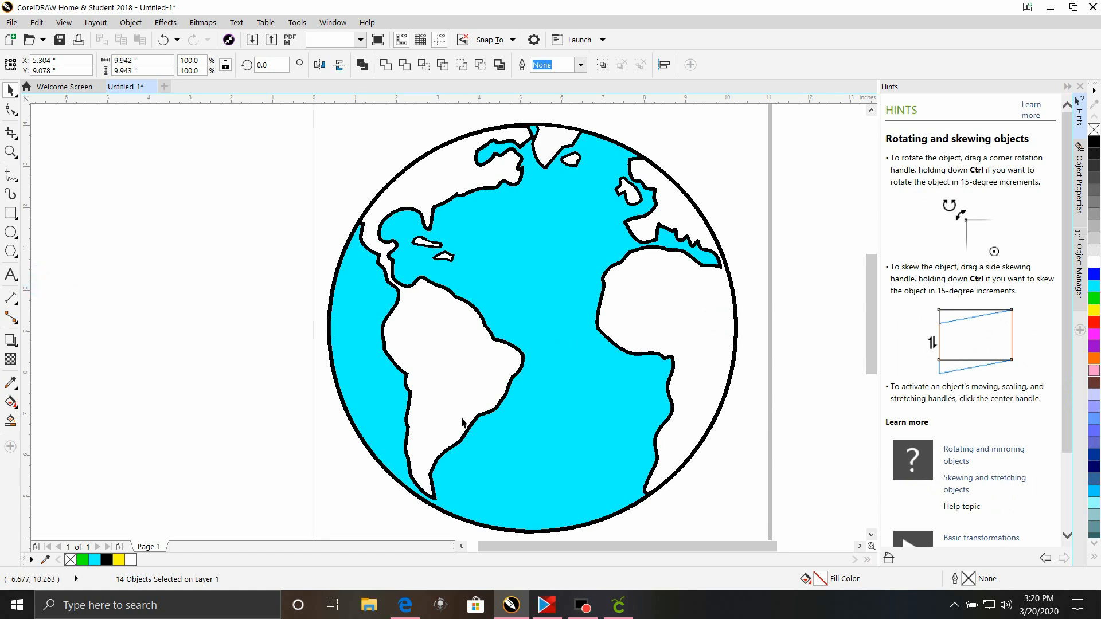
left_click(425, 354)
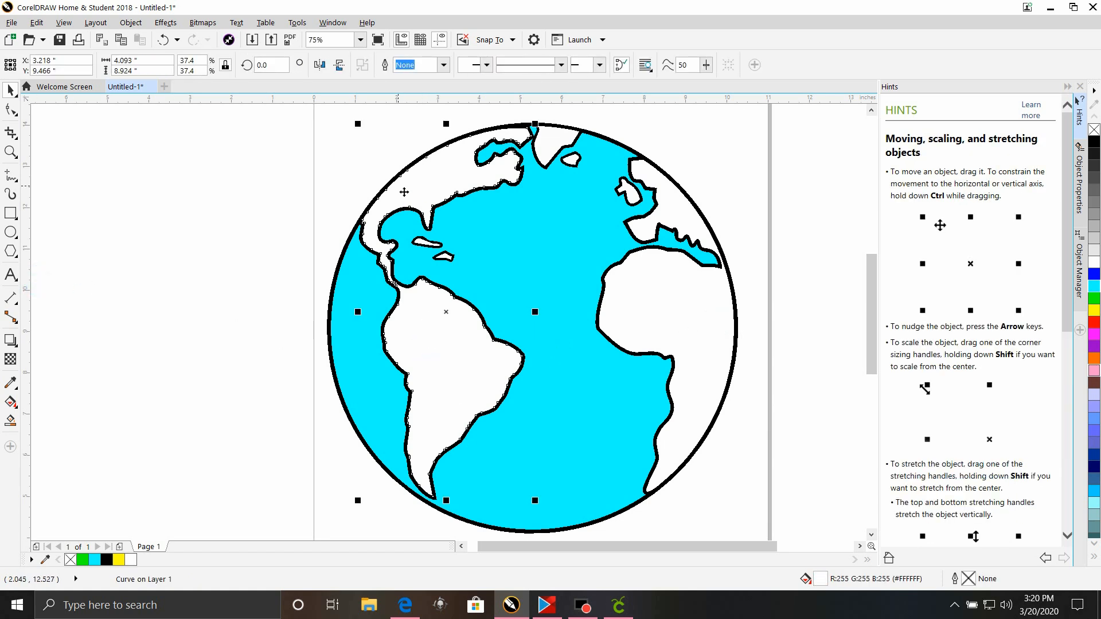
left_click(560, 136, "shift")
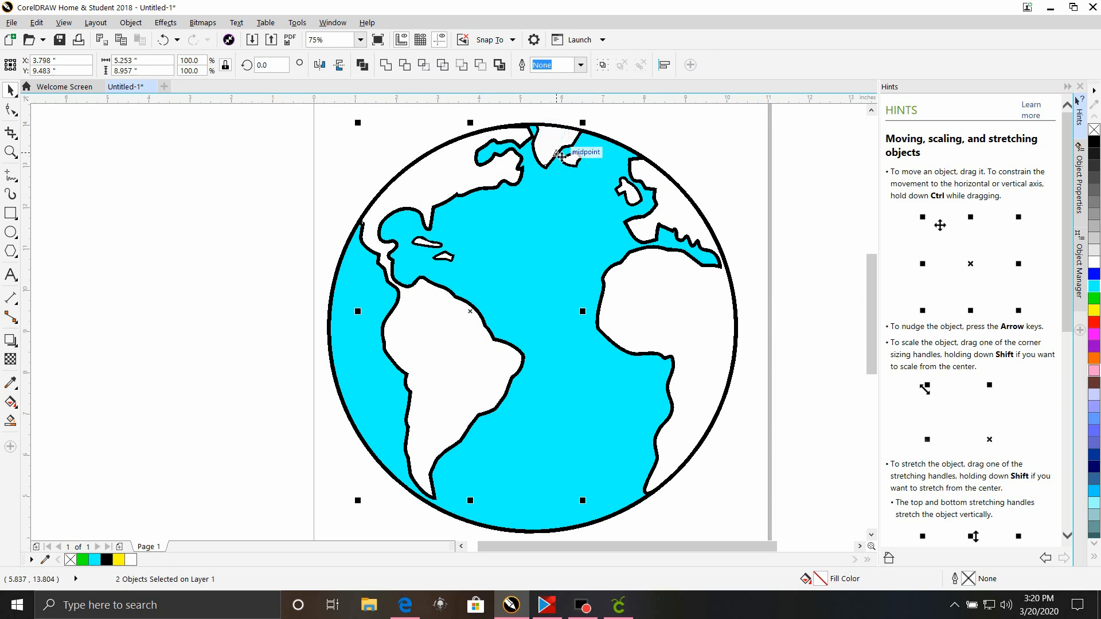
left_click(575, 166, "shift")
left_click(424, 247, "shift")
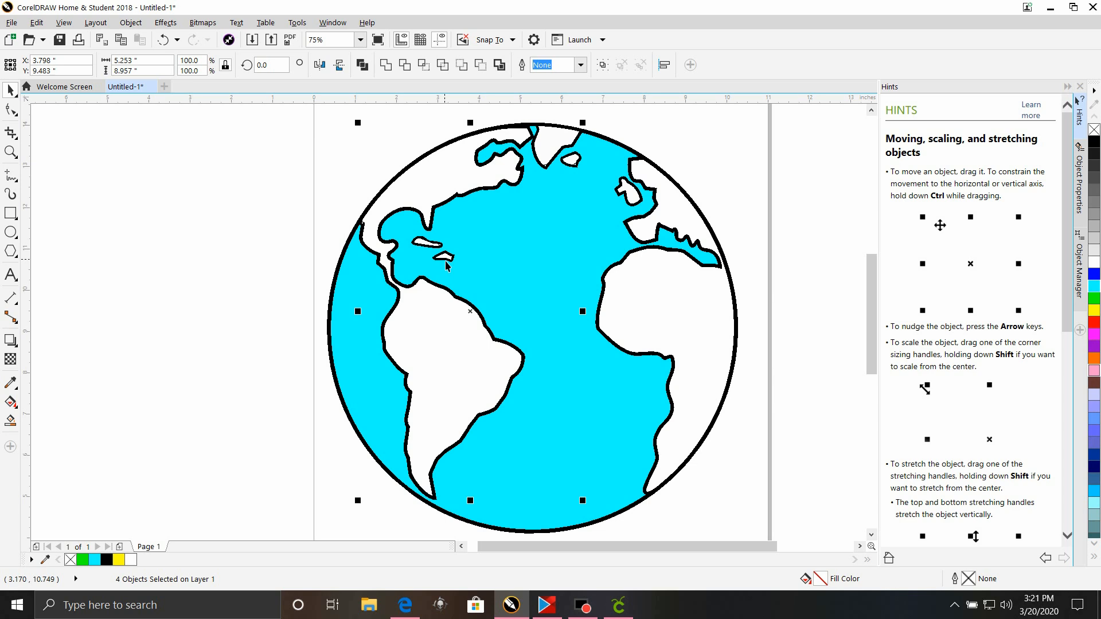
left_click(446, 264, "shift")
left_click(674, 318, "shift")
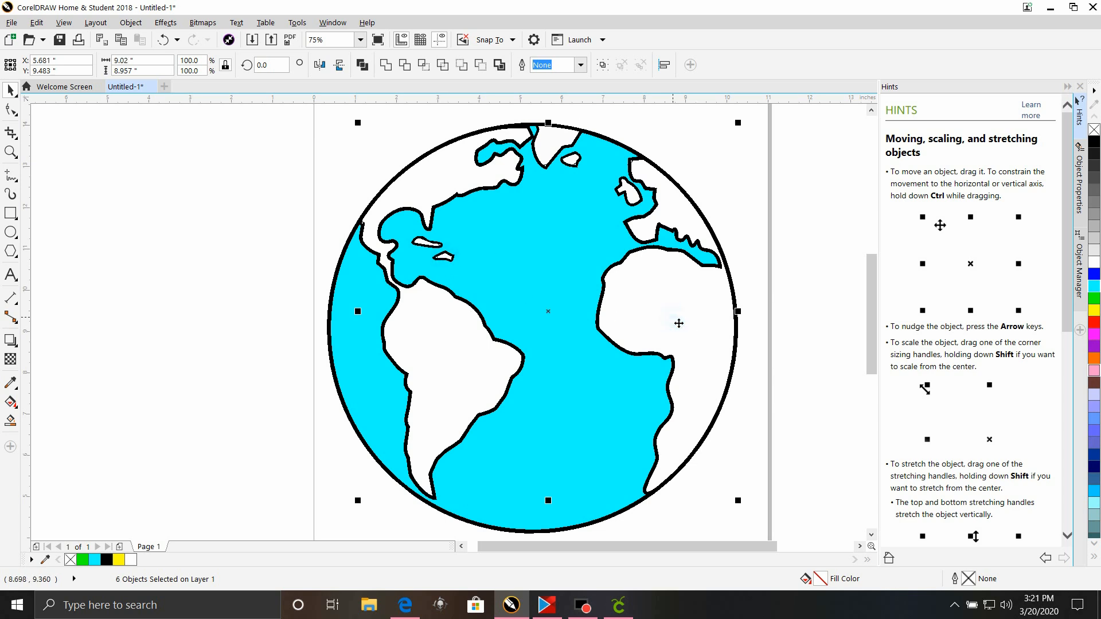
left_click(634, 195, "shift")
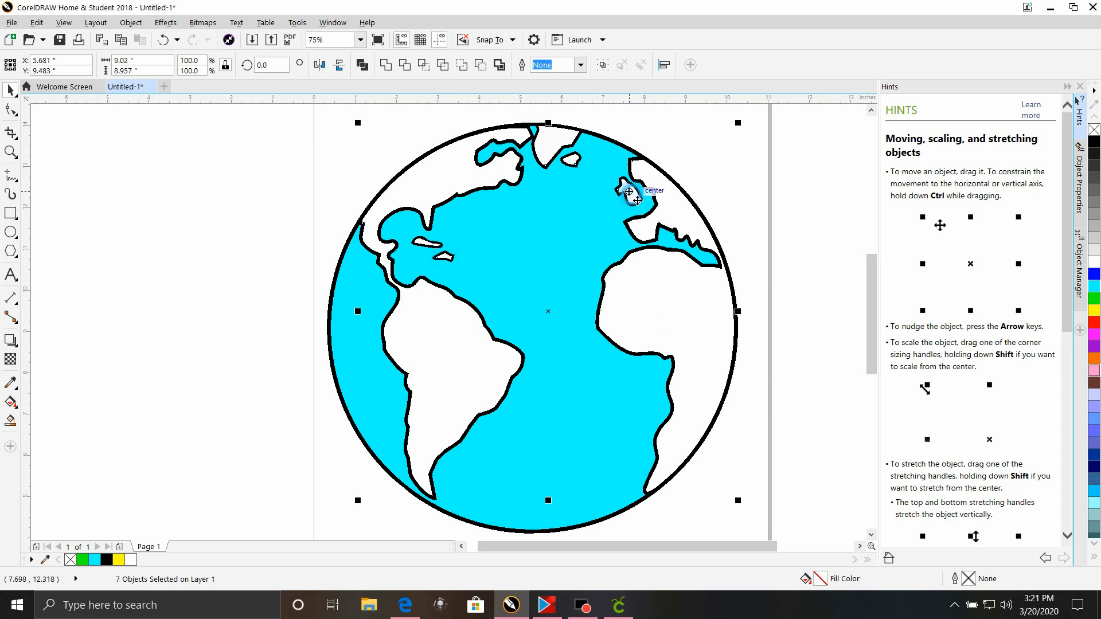
left_click(1094, 299)
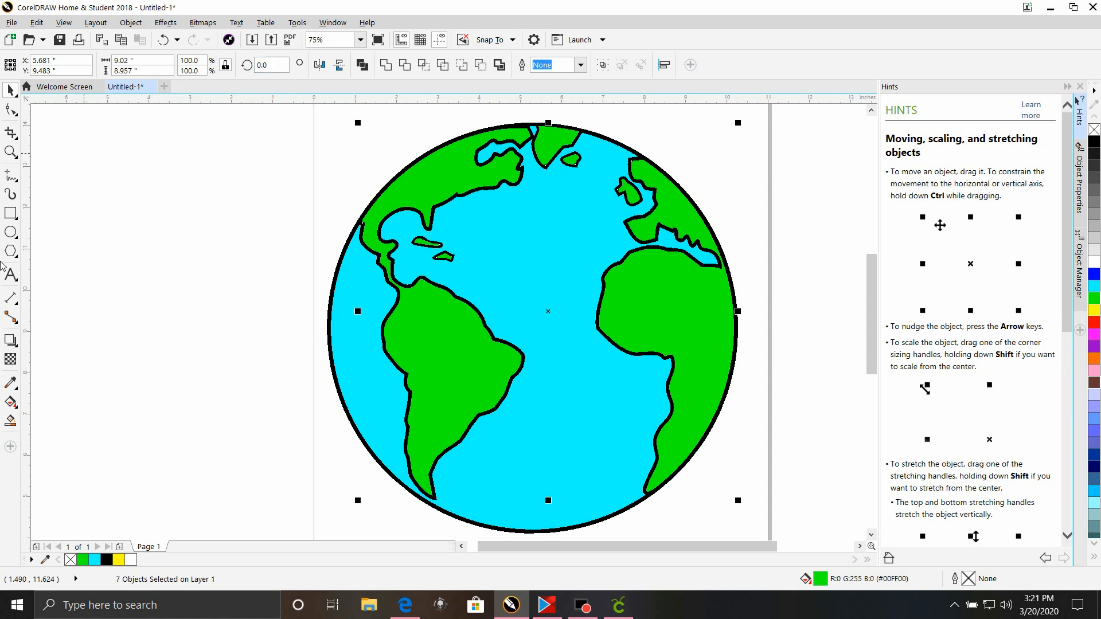
Step: Select every object of the colored globe and group them
scroll(97, 290, "down", 1)
left_click_drag(118, 164, 553, 512)
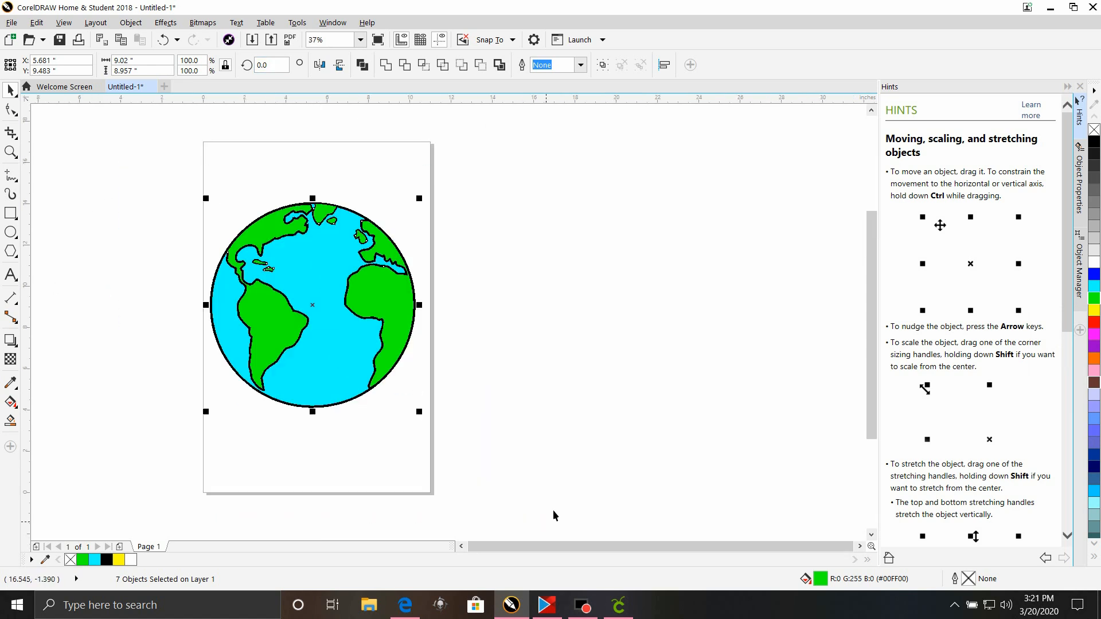
left_click(131, 22)
mouse_move(243, 184)
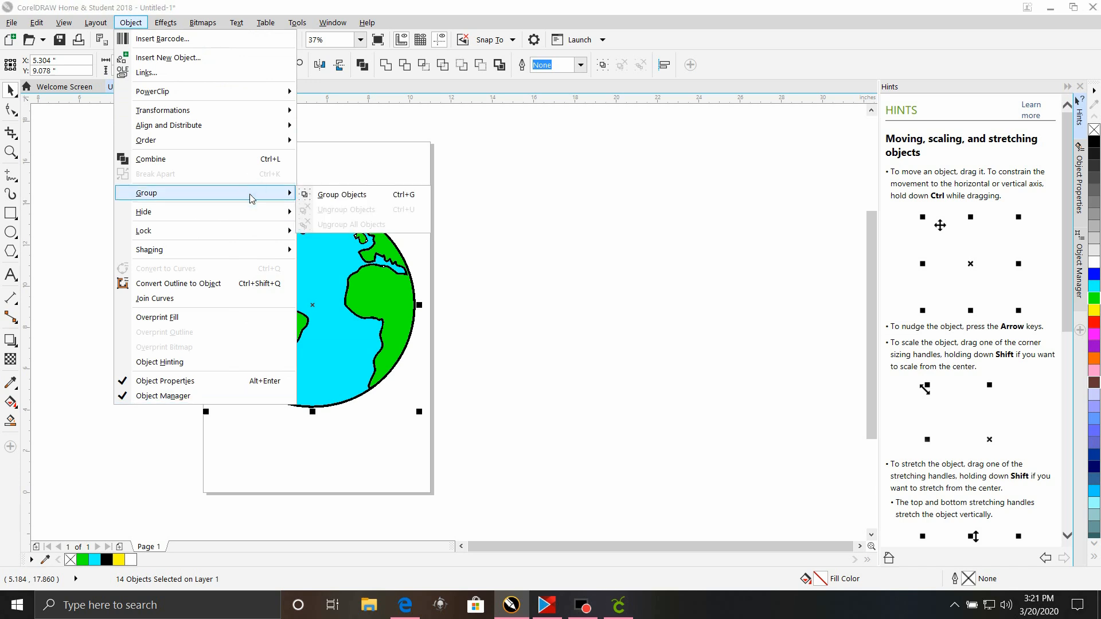
left_click(327, 195)
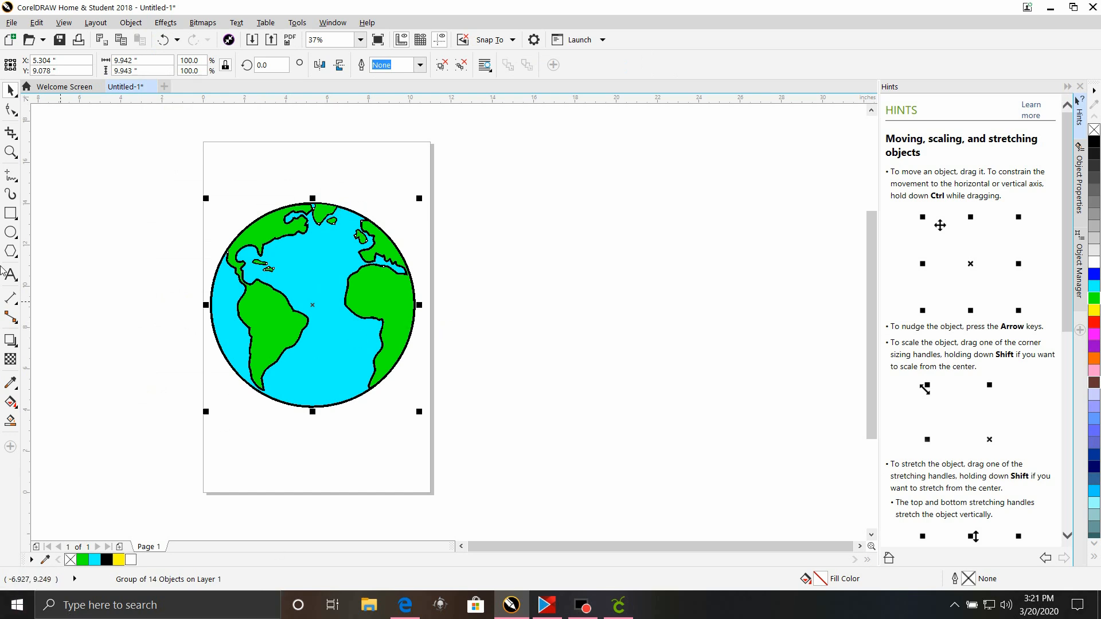
Step: Draw an ellipse on the empty area beside the page and set its width to 10 inches
left_click(12, 239)
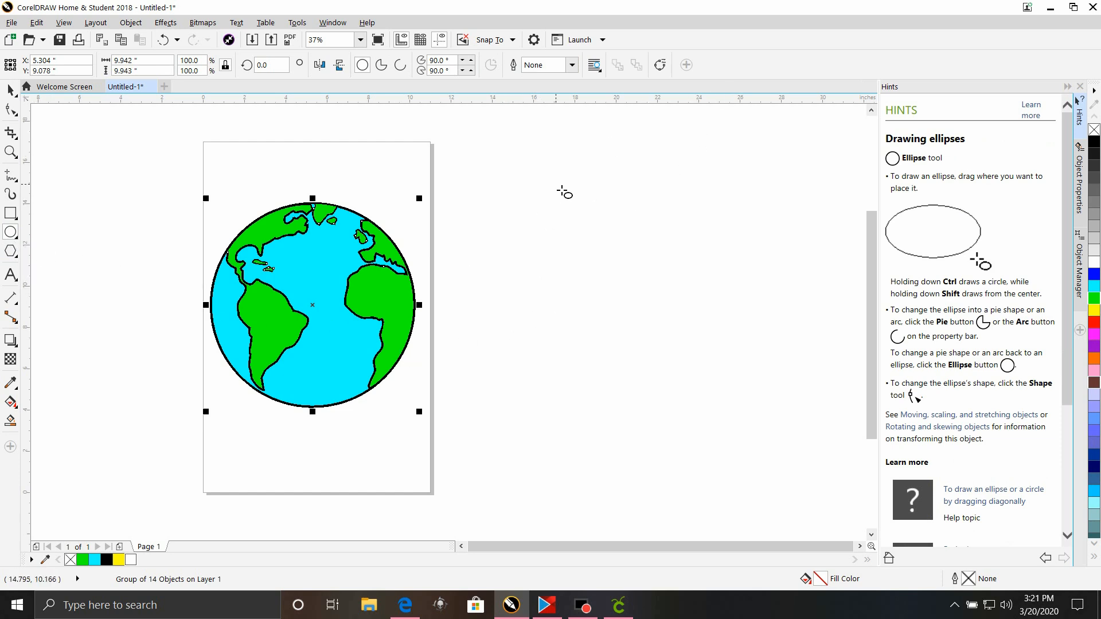
left_click(512, 237)
left_click_drag(532, 250, 710, 438)
left_click(151, 71)
left_click(144, 60)
type("10")
key("Return")
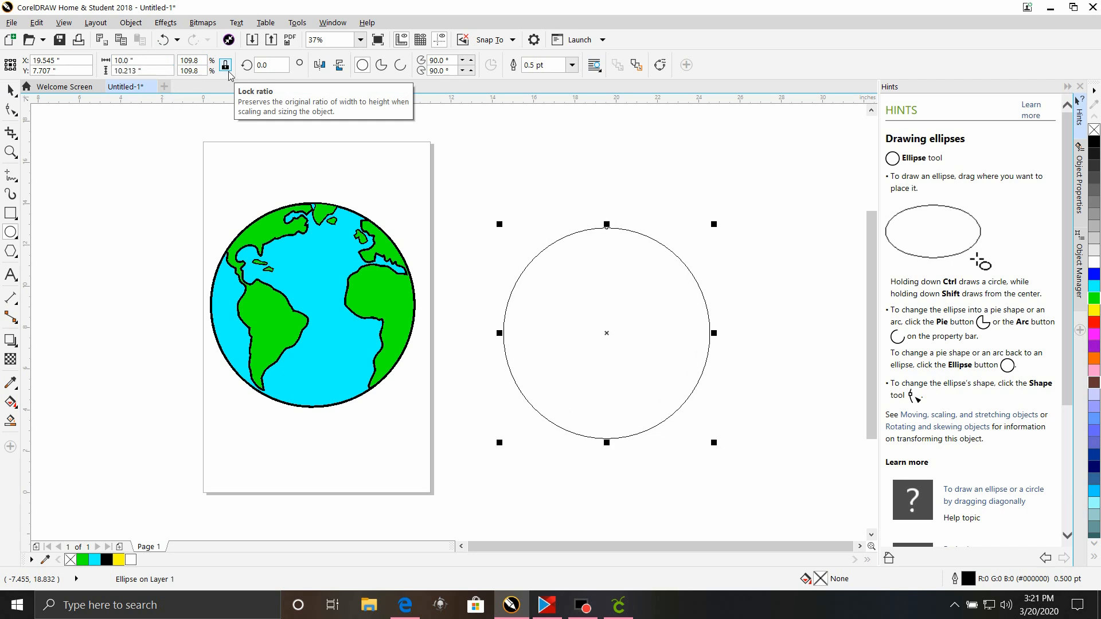
Step: Unlock the ellipse's size ratio and set its height to 10 inches to make it a circle
left_click(225, 66)
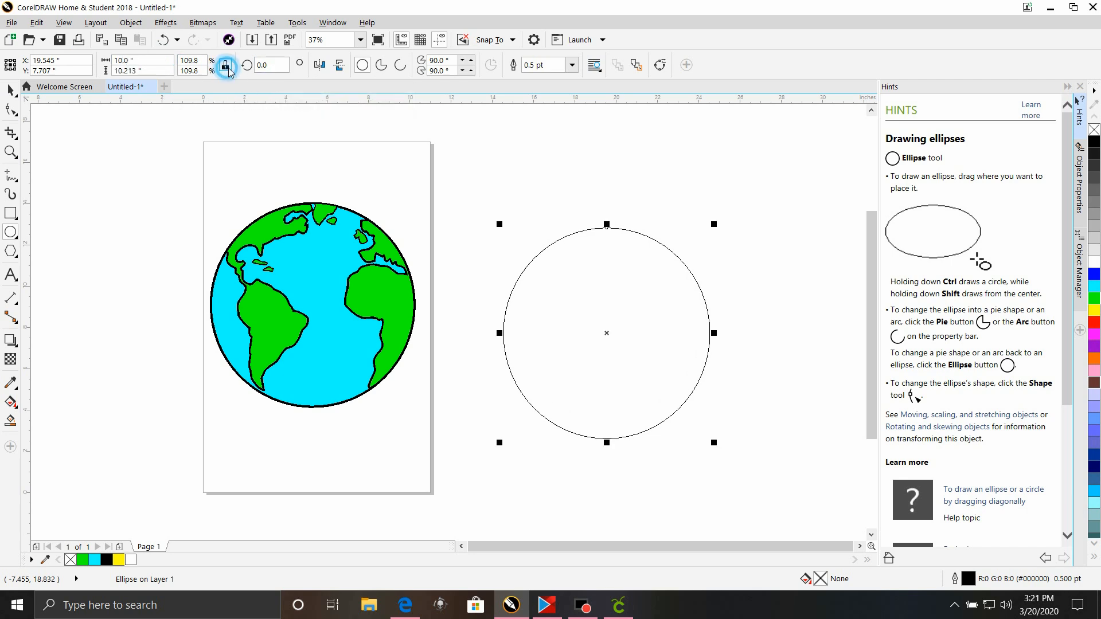
left_click(153, 70)
type("10")
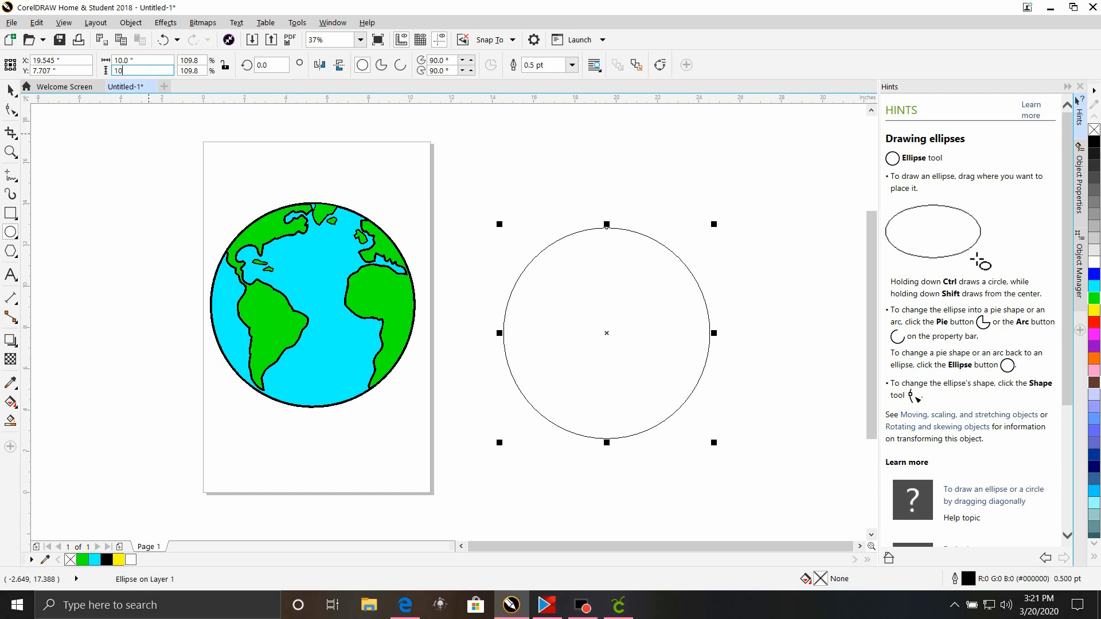
key("Return")
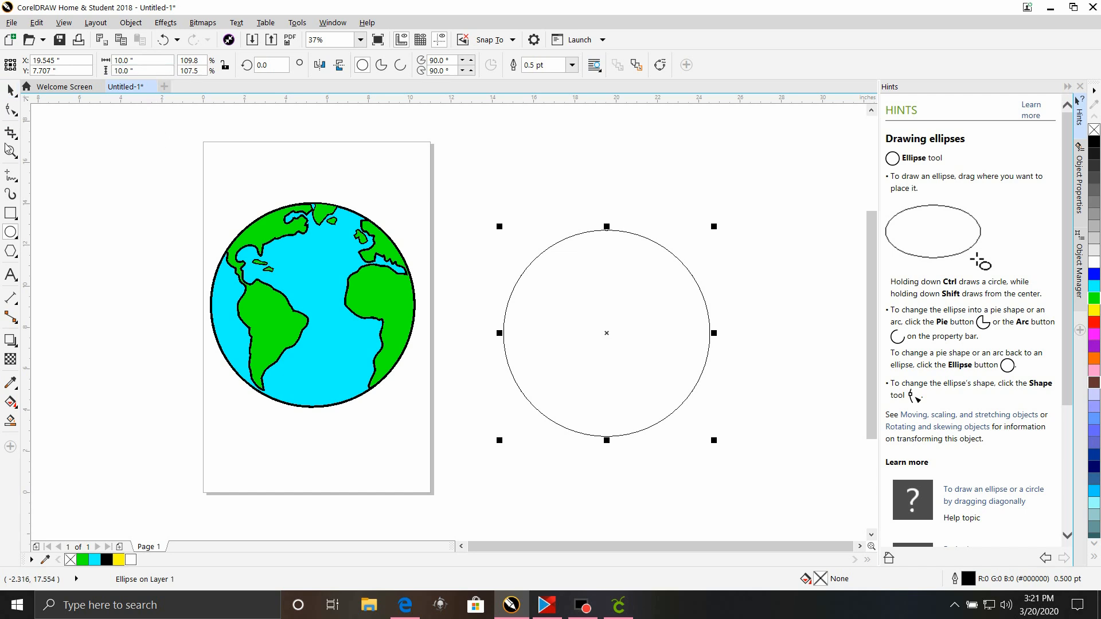
left_click(329, 278)
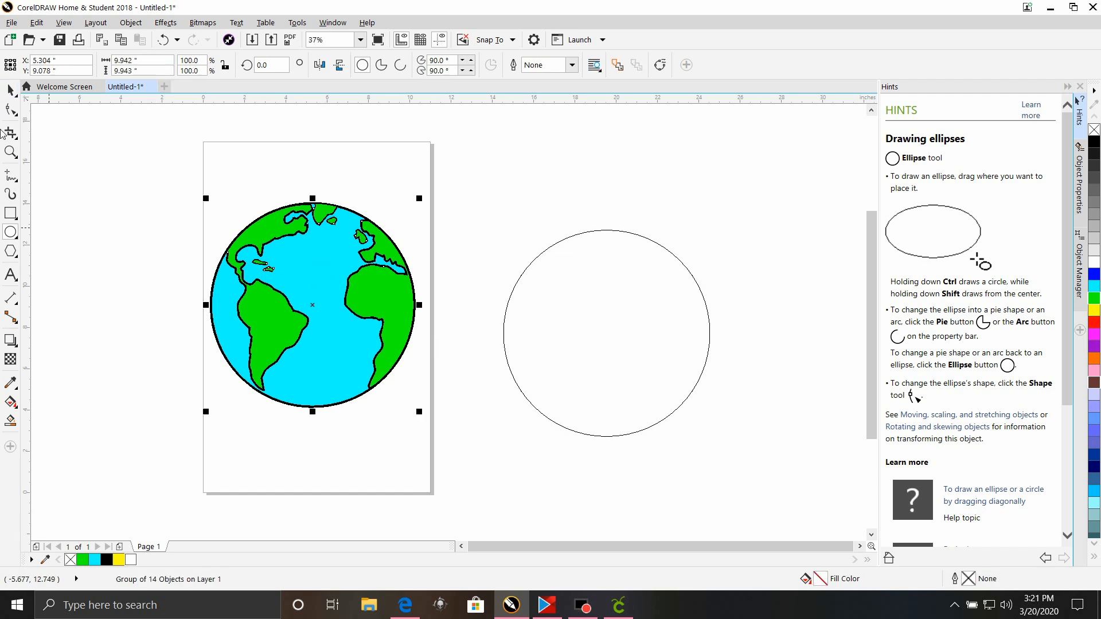
left_click(10, 90)
left_click(555, 319)
left_click(610, 297)
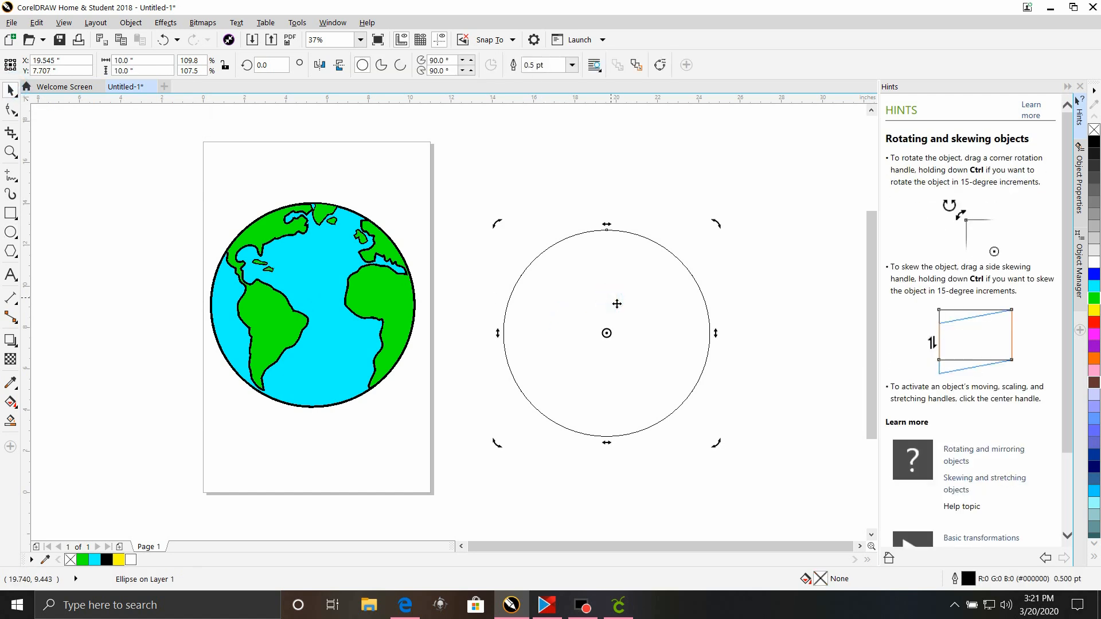
Step: Add the artistic text "In a world where you can be anything" above the empty circle and set its font to Century Gothic
left_click(10, 274)
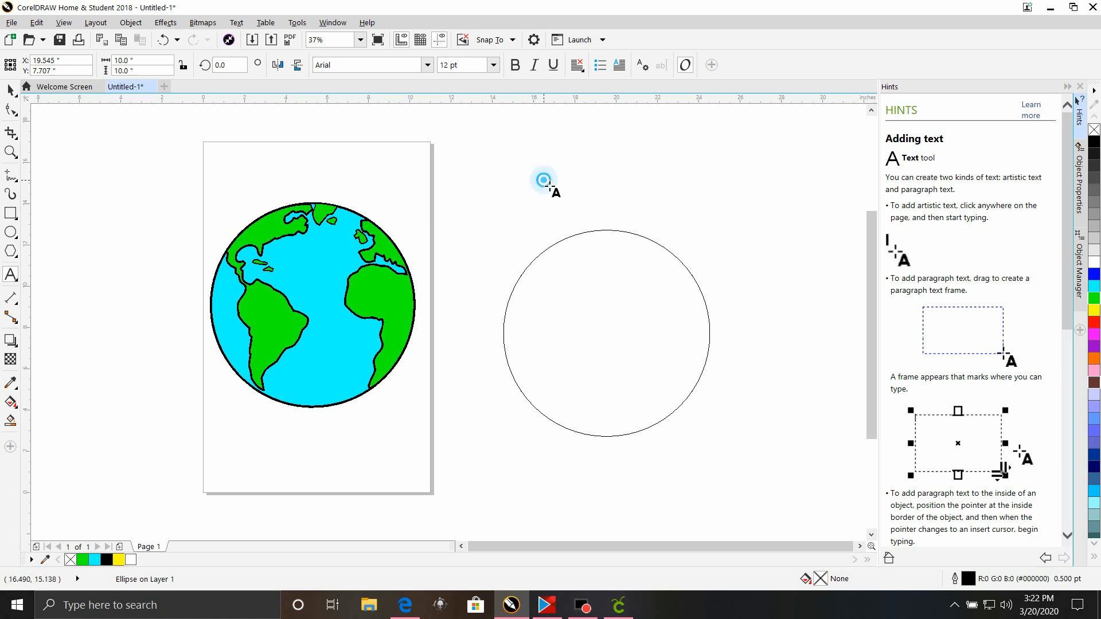
left_click(544, 177)
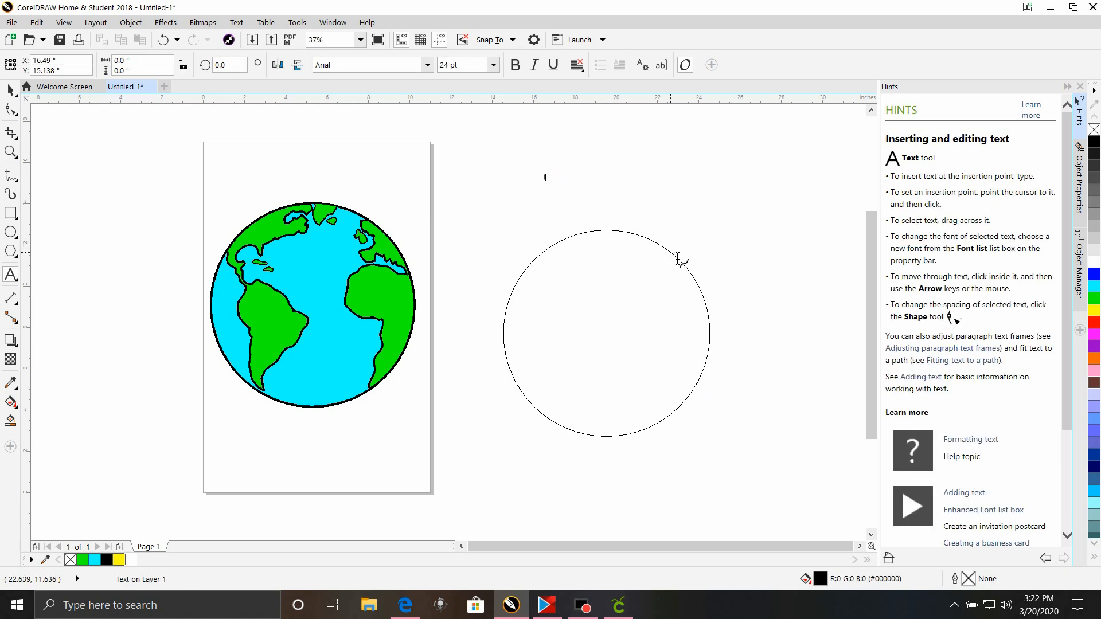
type("In")
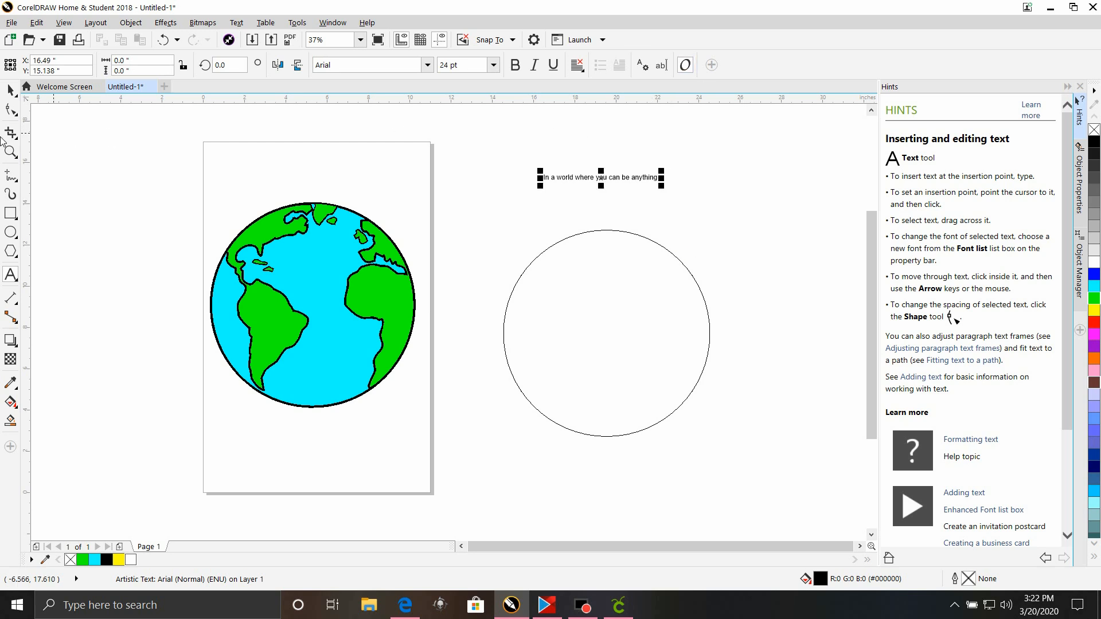
left_click(12, 89)
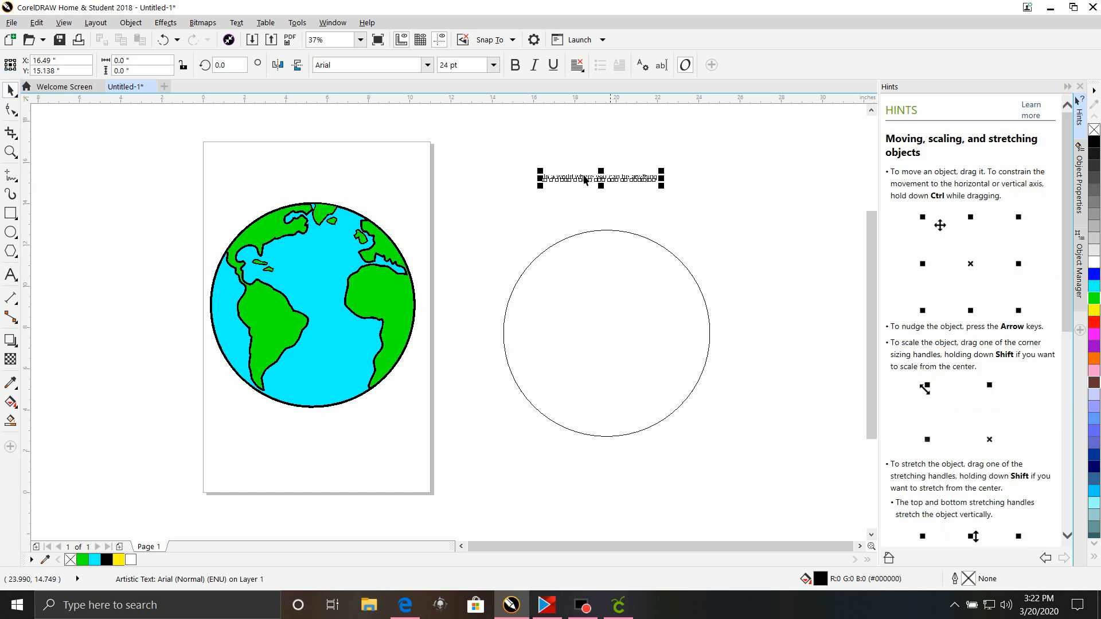
left_click(428, 65)
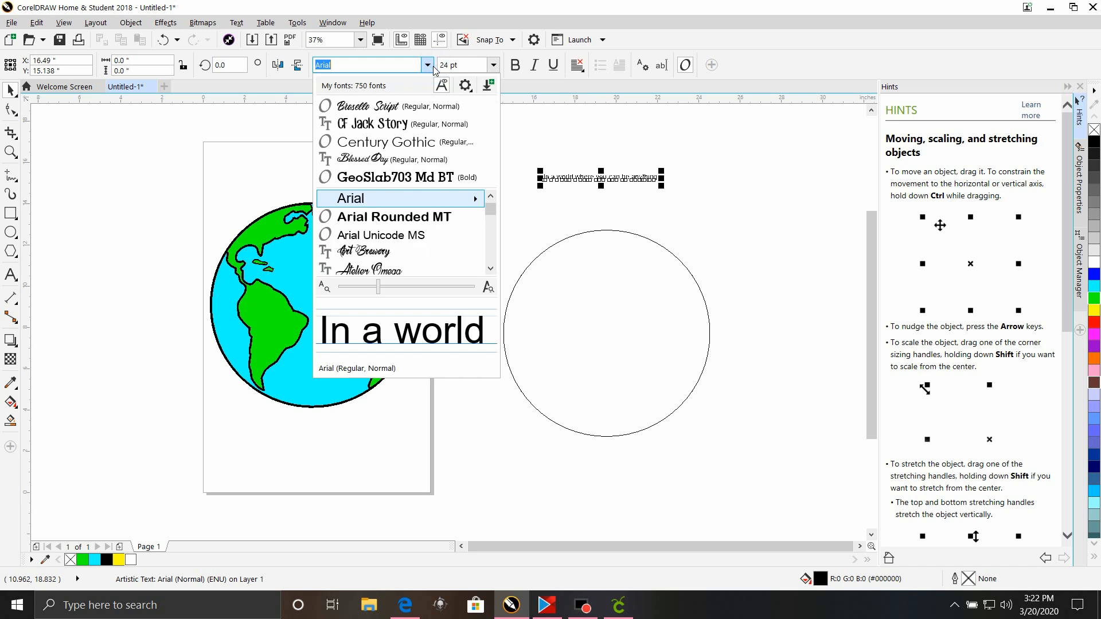
left_click(446, 142)
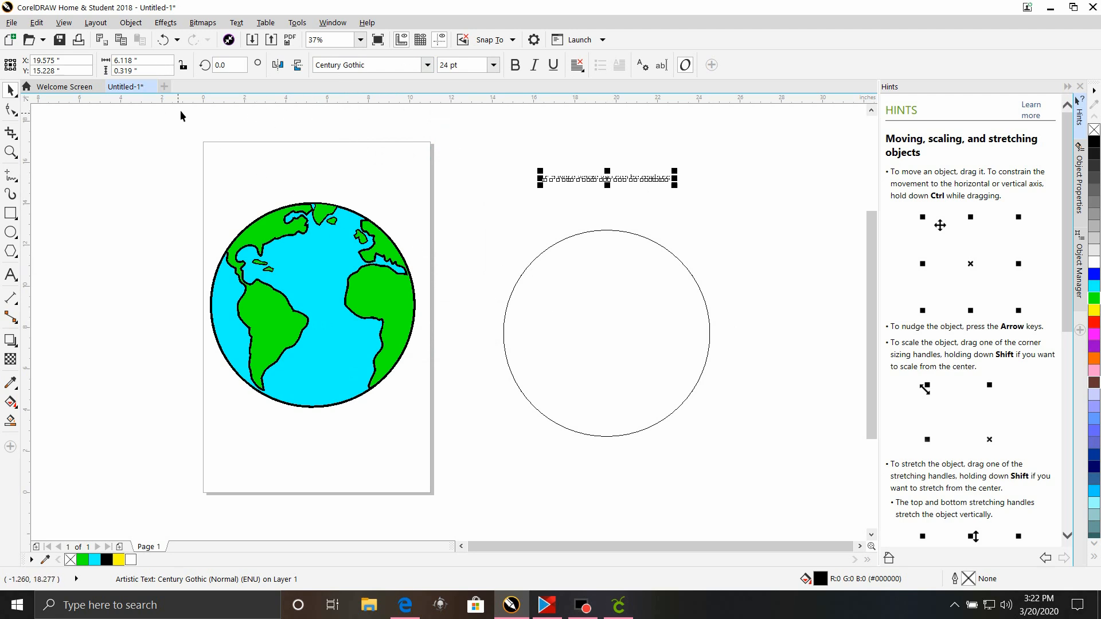
left_click(149, 63)
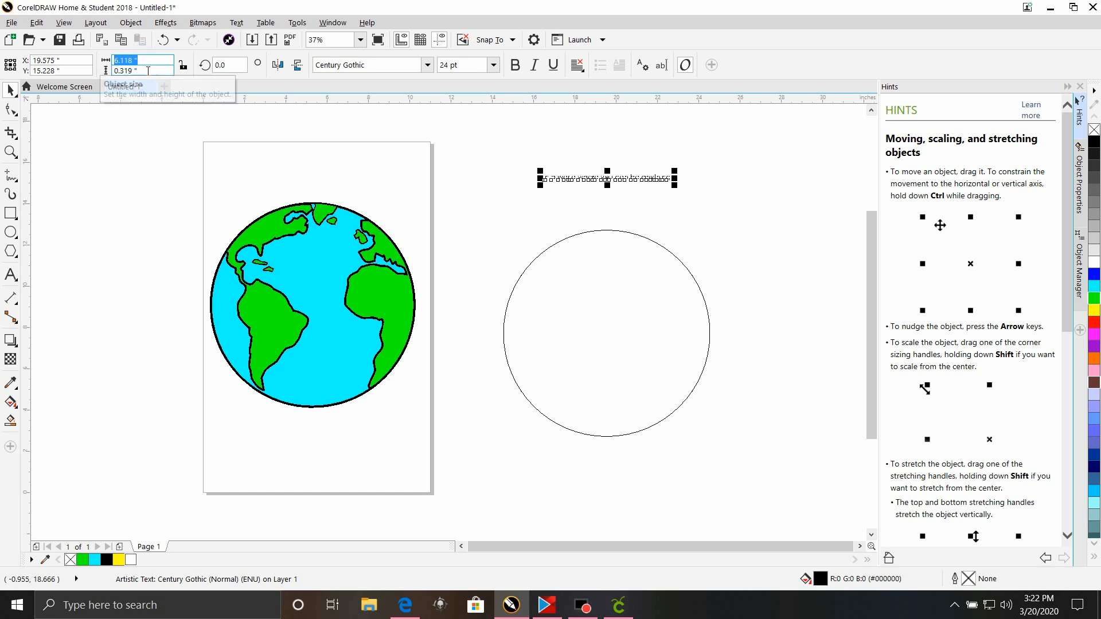
type("30")
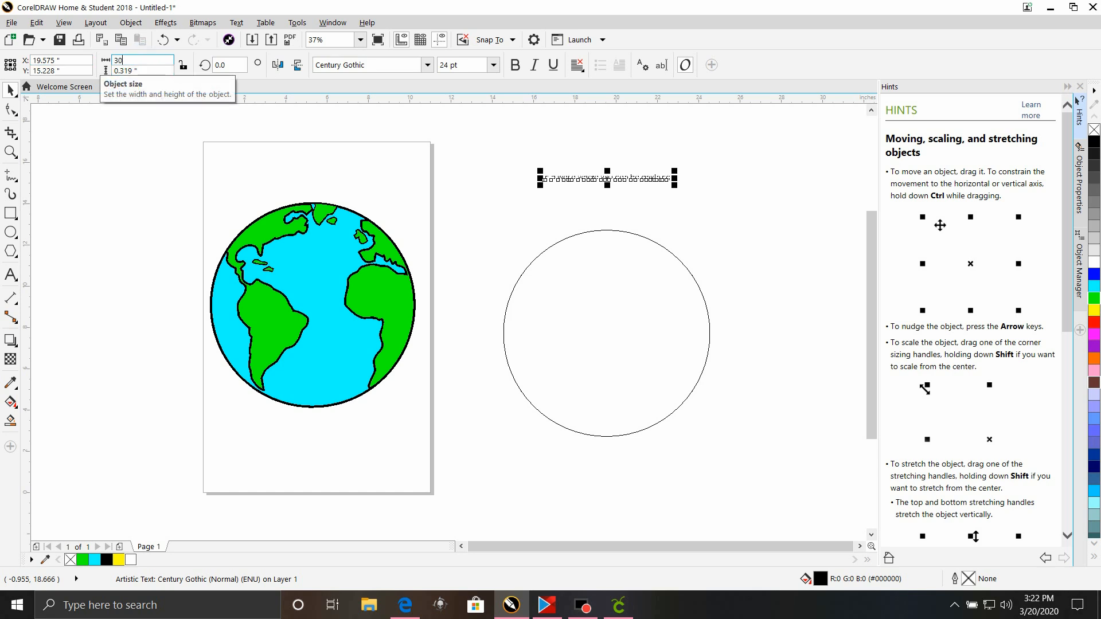
key("Return")
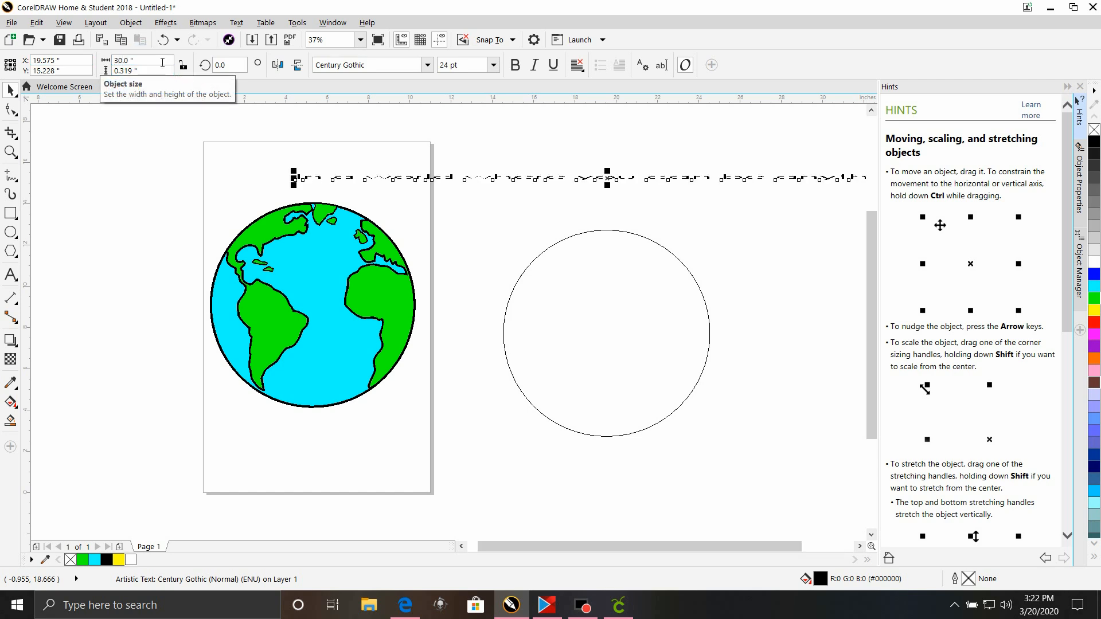
left_click(162, 41)
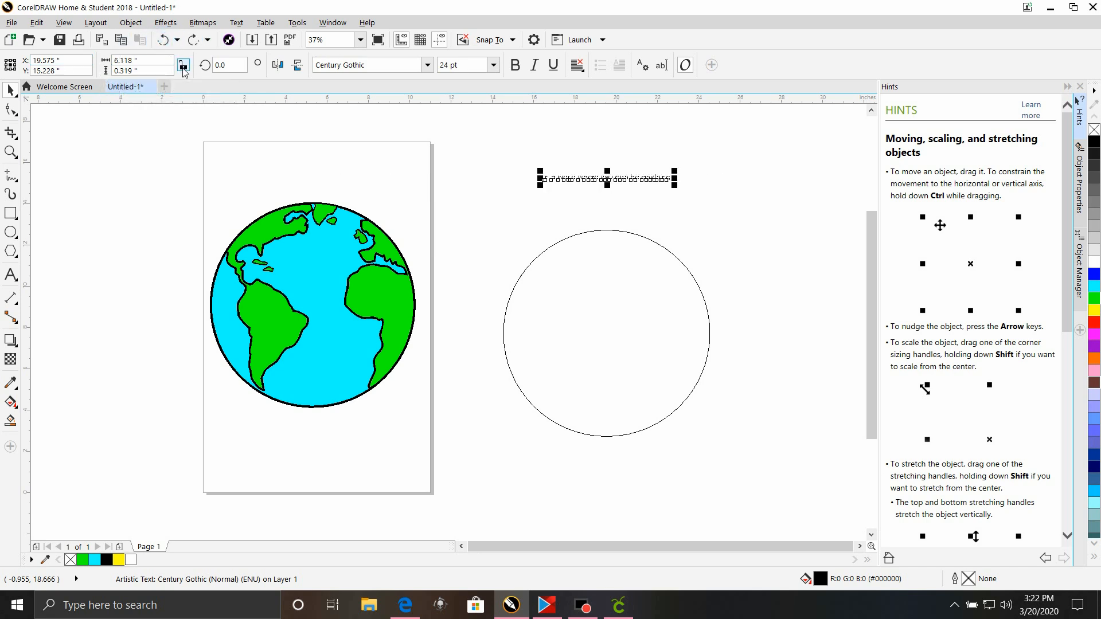
Step: Lock the text's size ratio and set its width to 30 inches
left_click(161, 64)
double_click(160, 66)
type("30")
key("Return")
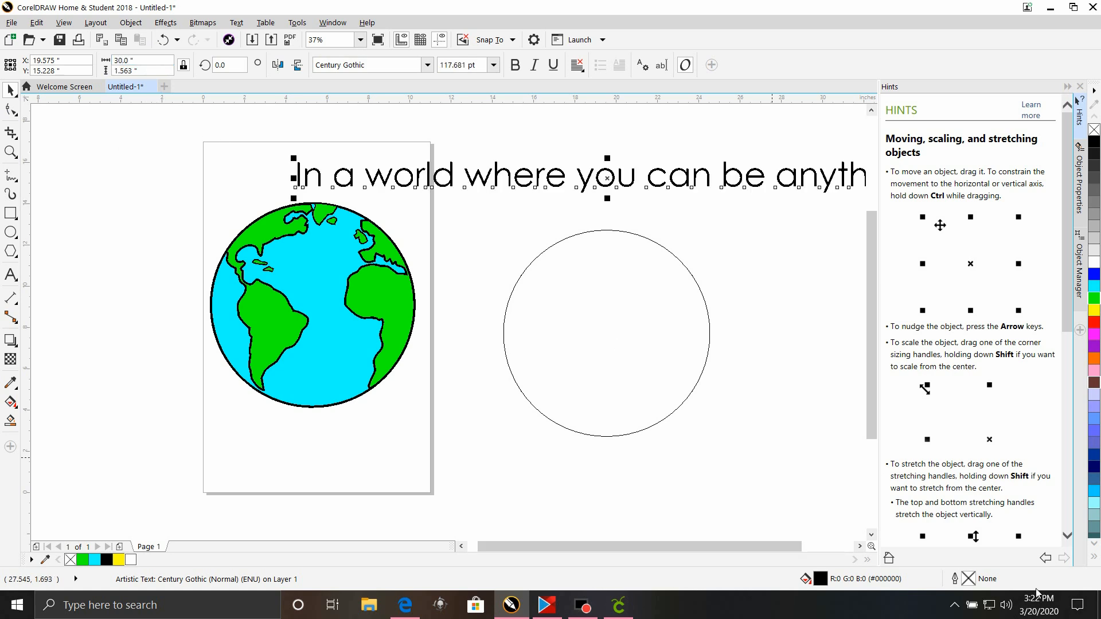
Step: Select the empty circle together with the text line and fit the text to the circle as its path
scroll(683, 255, "down", 2)
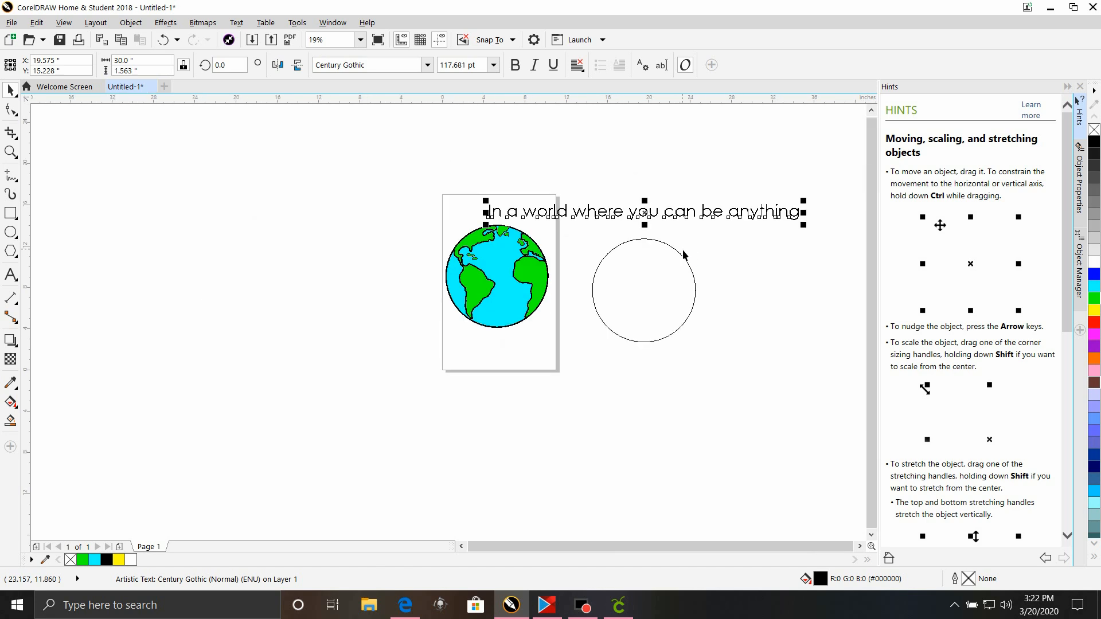
left_click(776, 269)
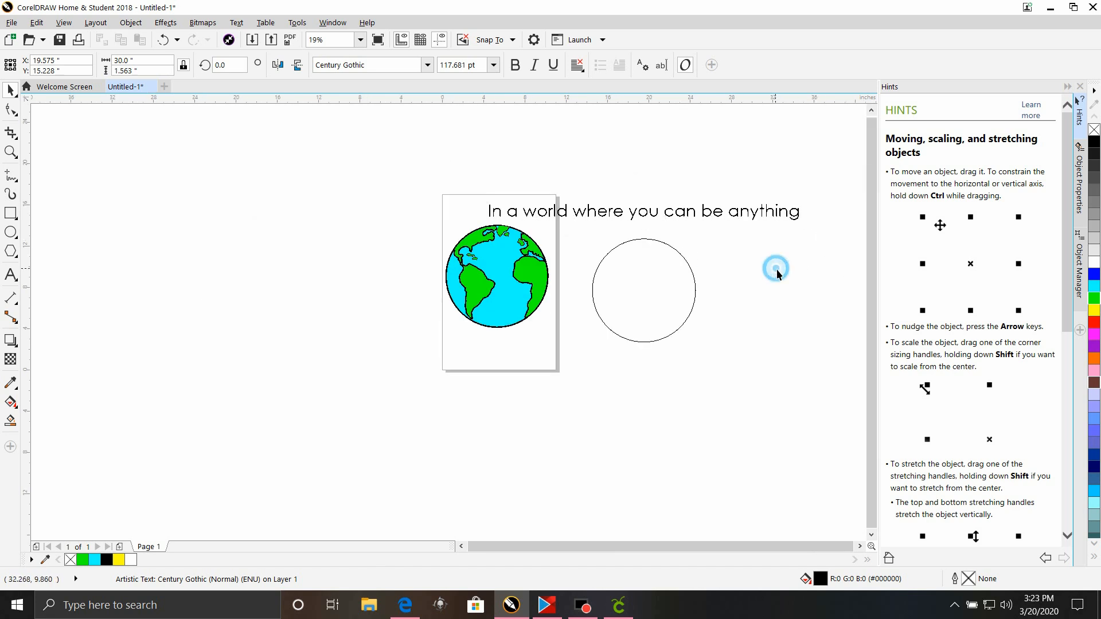
left_click(789, 207)
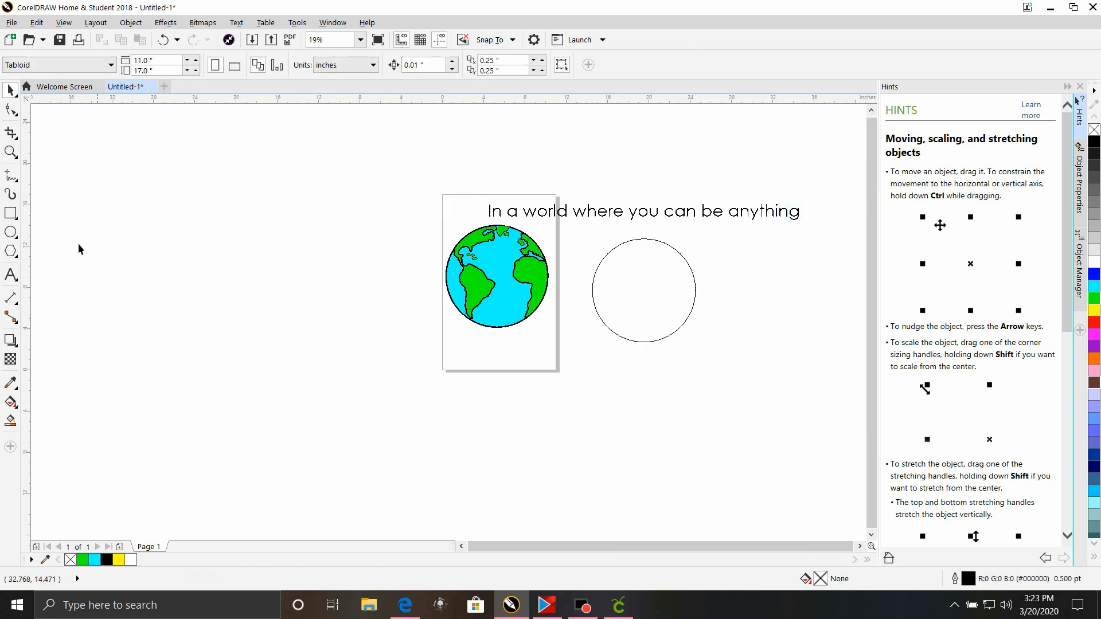
left_click(672, 216)
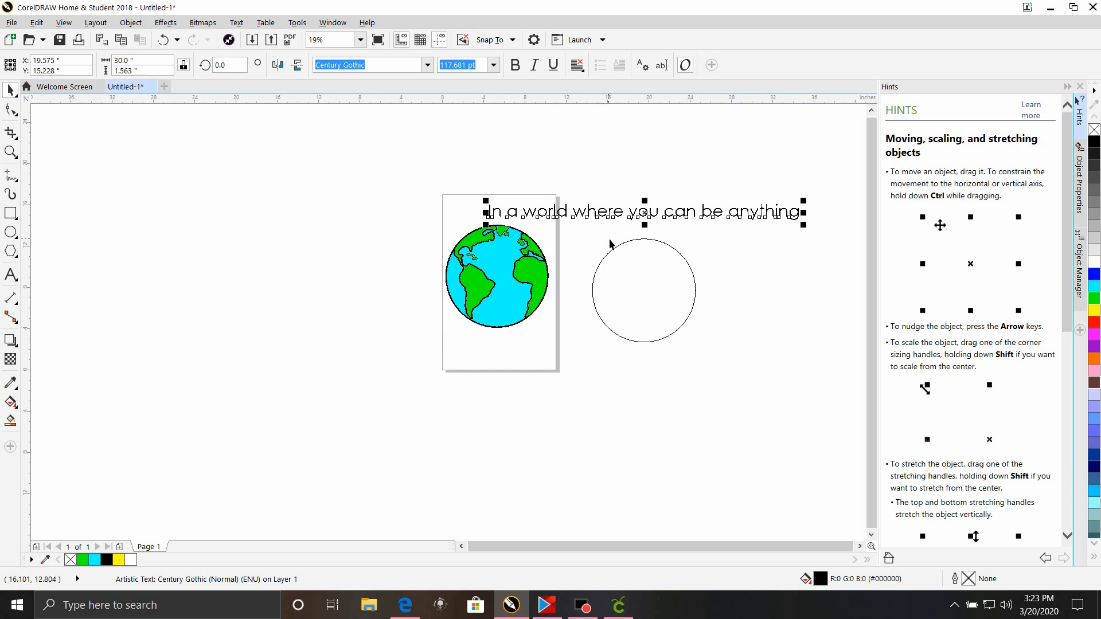
left_click(692, 315)
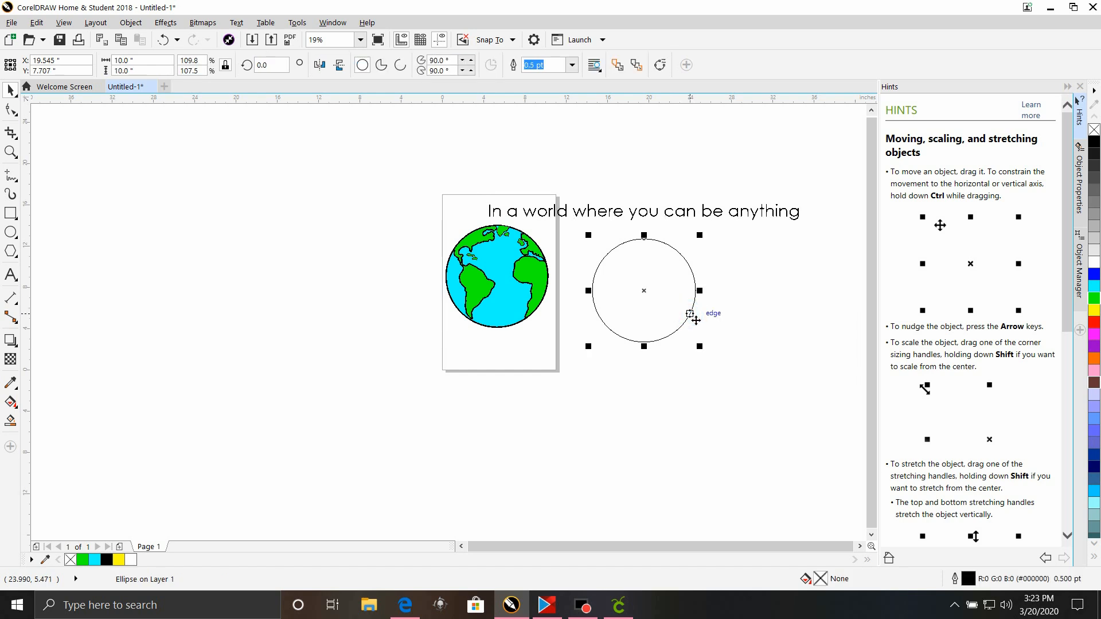
left_click(774, 212, "shift")
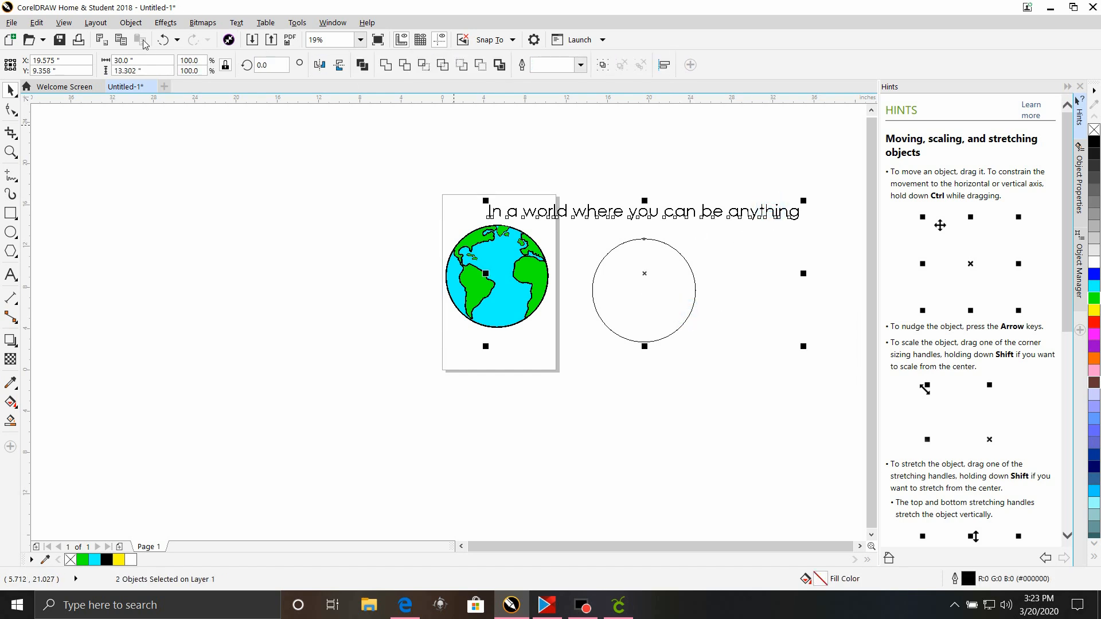
left_click(236, 23)
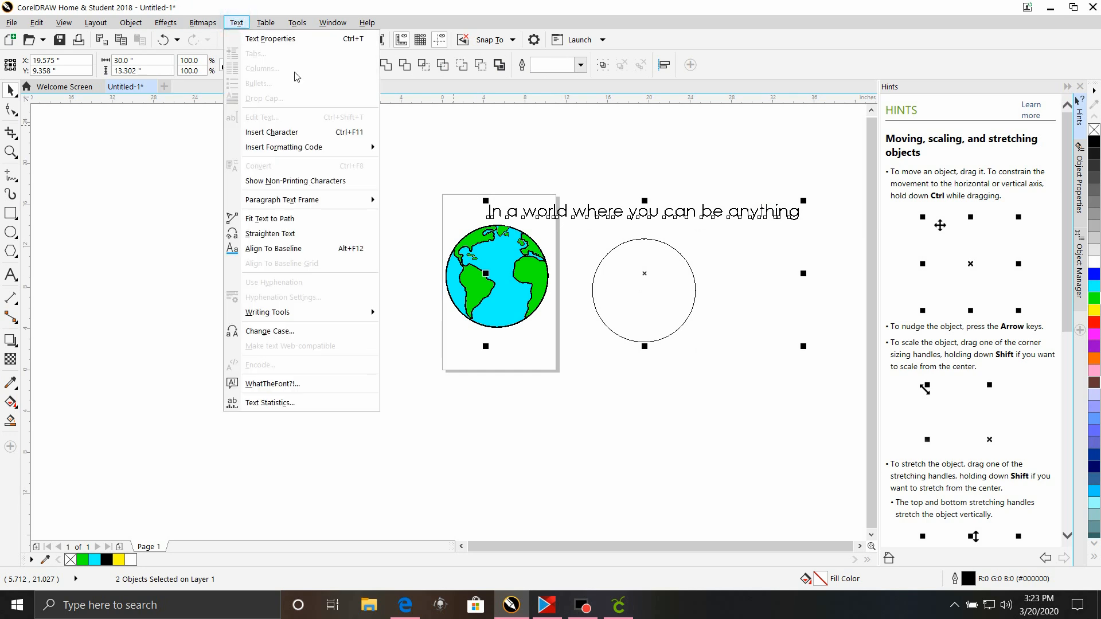
left_click(322, 219)
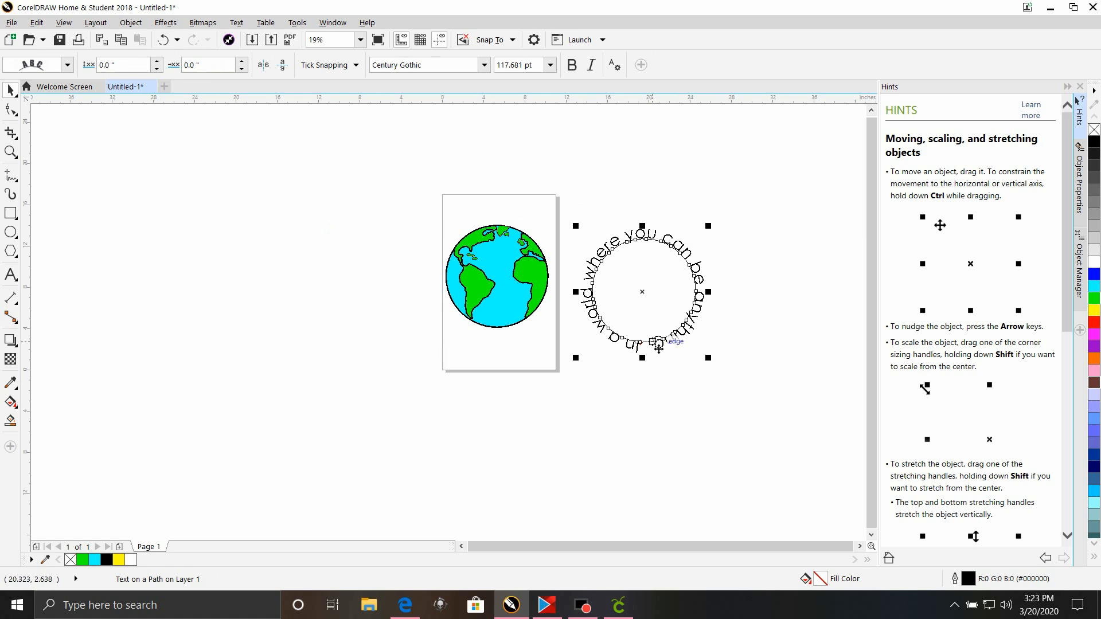
Step: Nudge the path circle slightly and slide the text along it to an offset of about 0.287 inches
left_click(658, 347)
left_click_drag(659, 349, 660, 353)
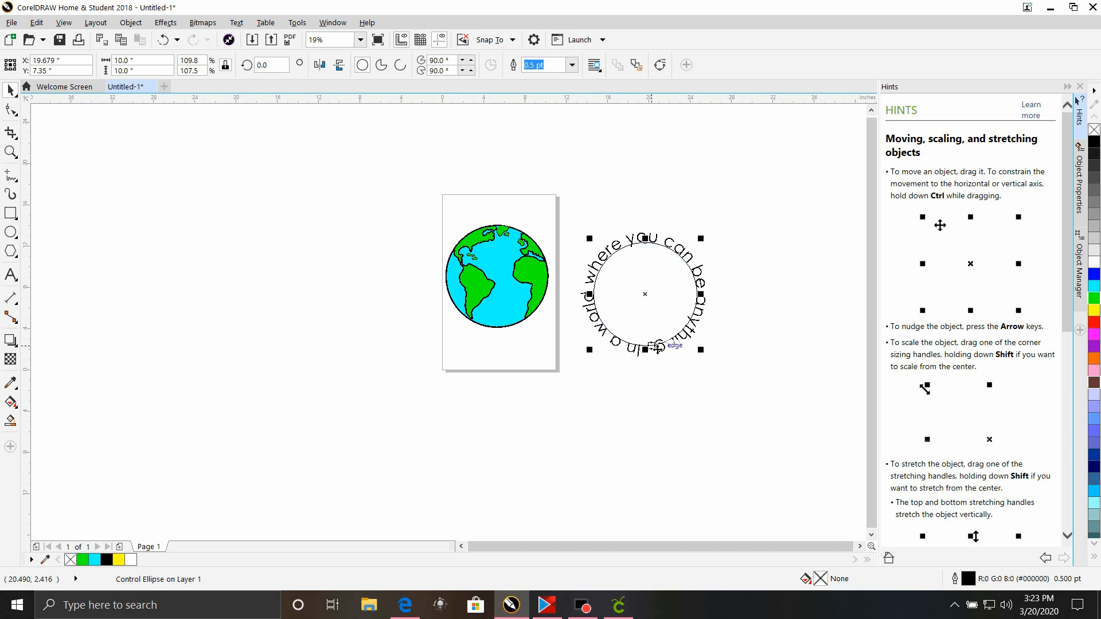
left_click(646, 388)
mouse_move(633, 353)
left_mouse_down()
mouse_move(620, 366)
mouse_move(635, 355)
left_mouse_up()
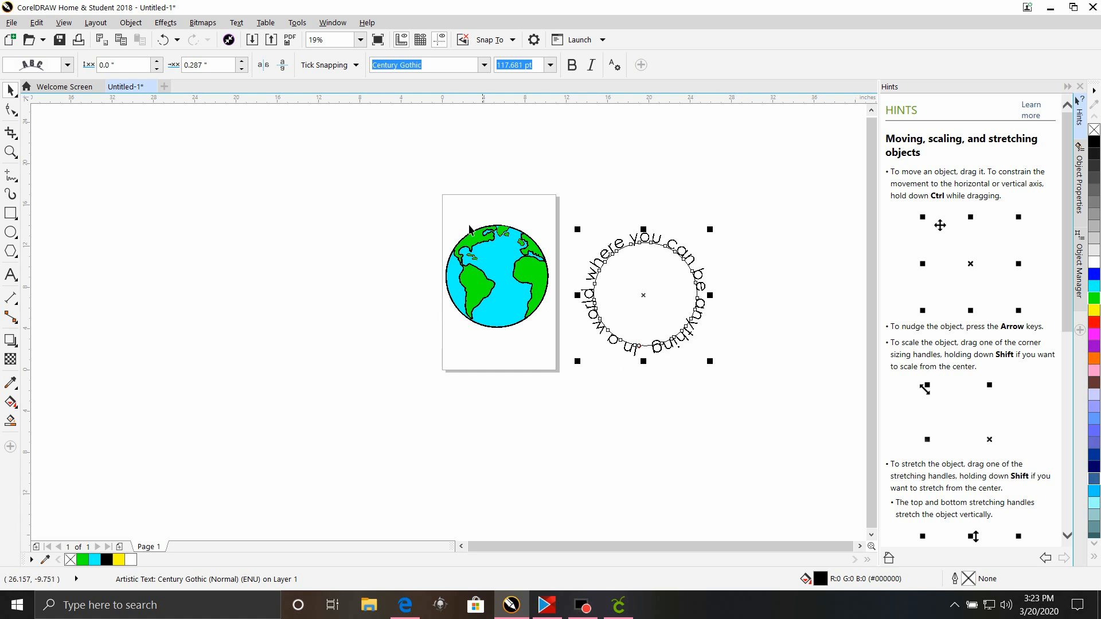
Step: Select the text on the circular path and convert it to curves
left_click(896, 444)
left_click(661, 310)
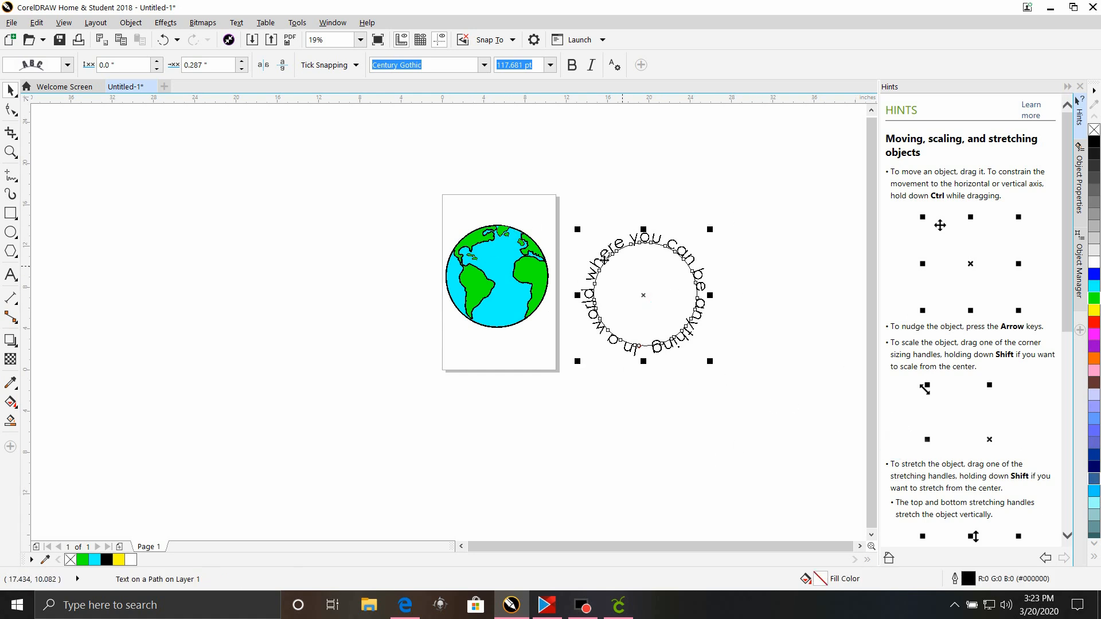
left_click(138, 26)
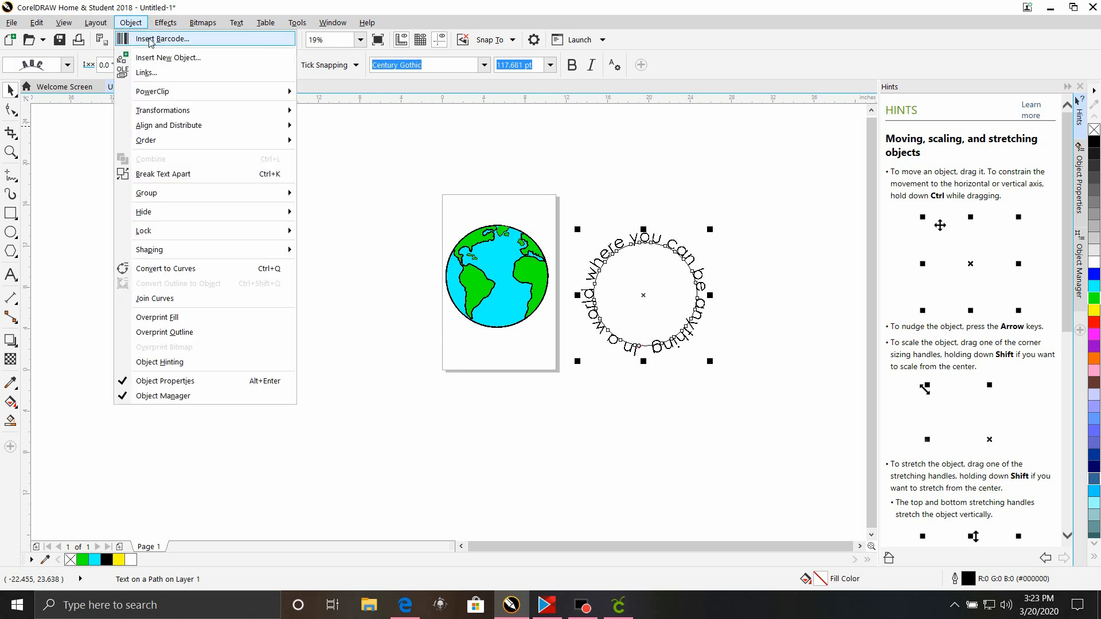
left_click(191, 269)
left_click(456, 498)
Step: Move the path circle out of the ring of lettering and delete it
left_click(668, 316)
left_click_drag(668, 318, 796, 440)
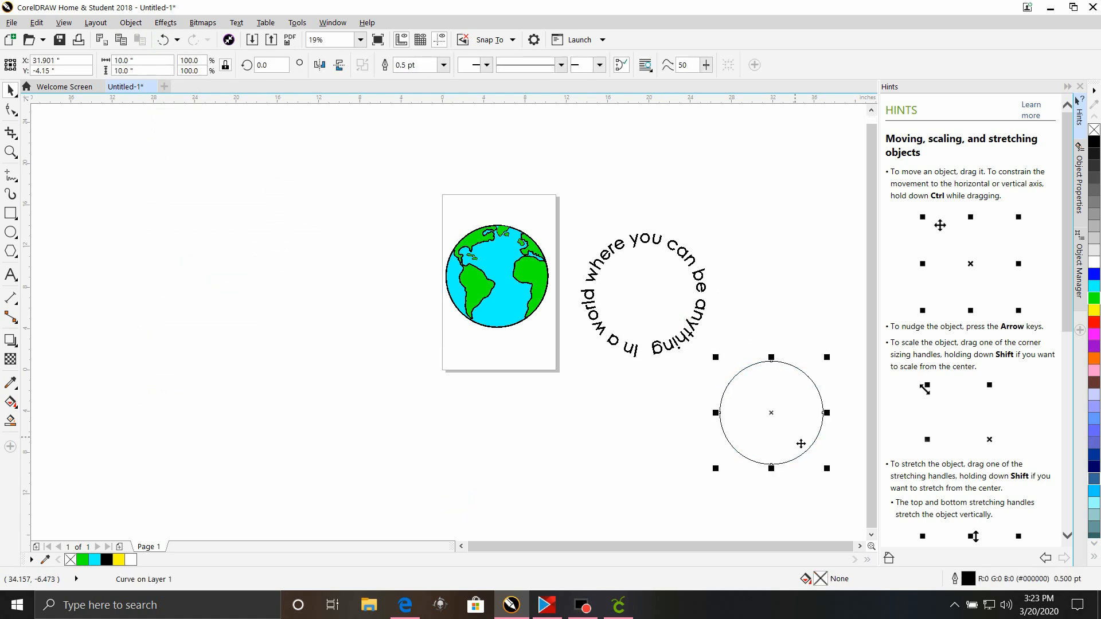
key("Delete")
Step: Select the ring of lettering together with the globe and center both on the page
left_click(689, 333)
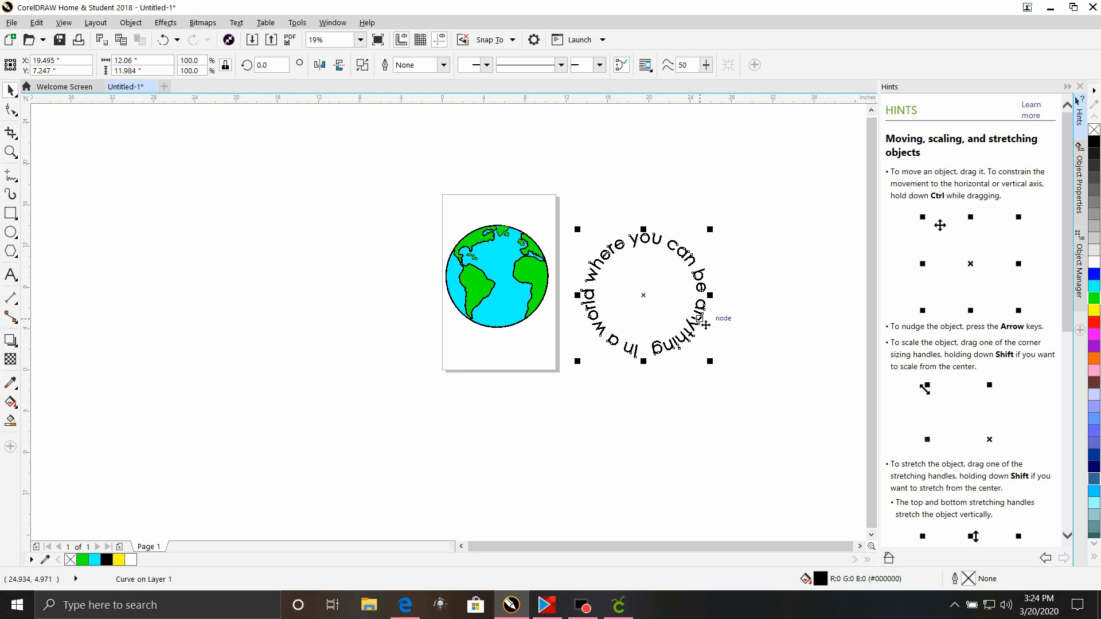
left_click(496, 274, "shift")
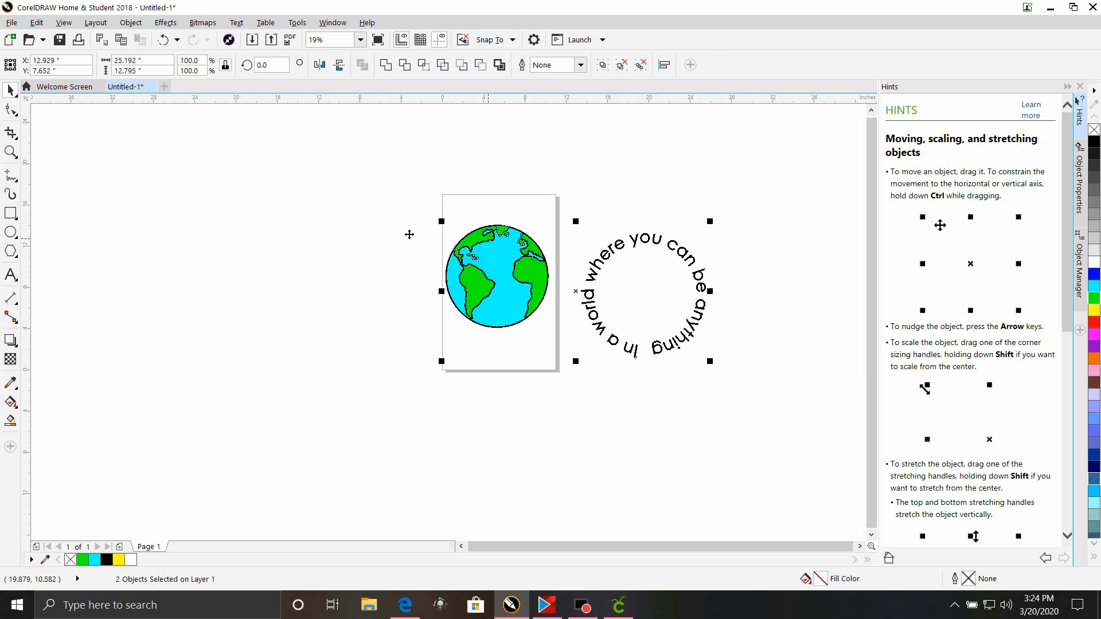
left_click(132, 23)
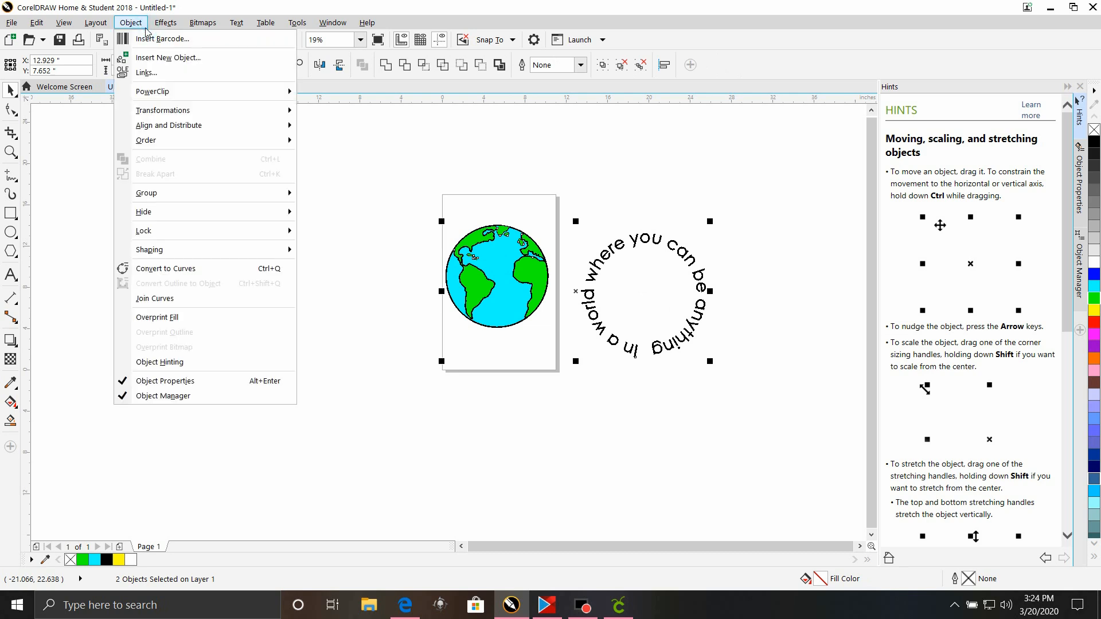
mouse_move(183, 124)
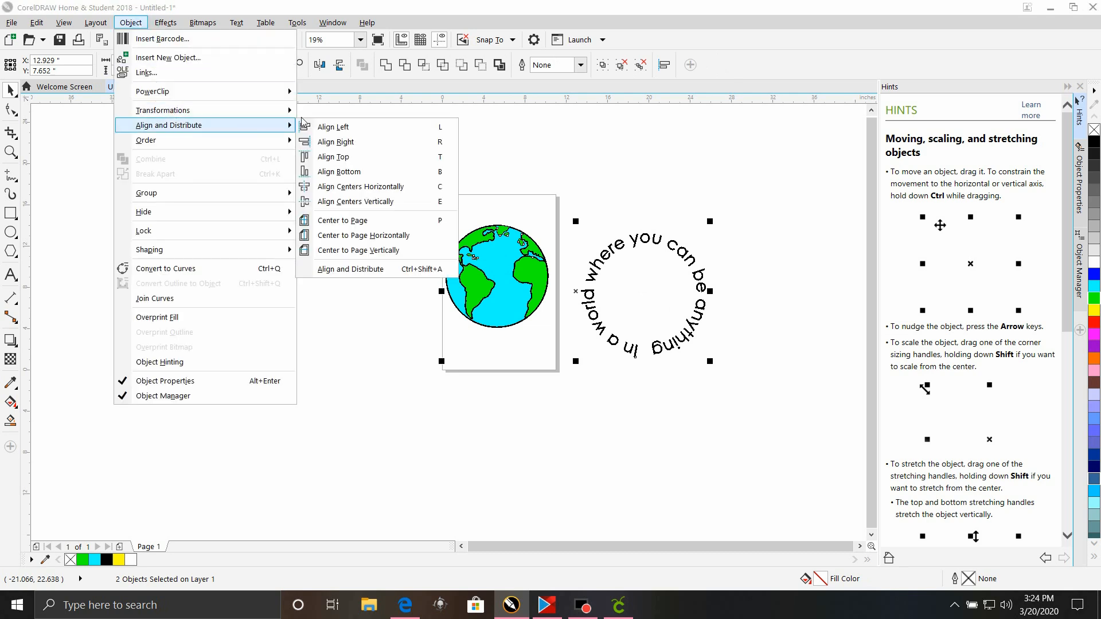
left_click(370, 219)
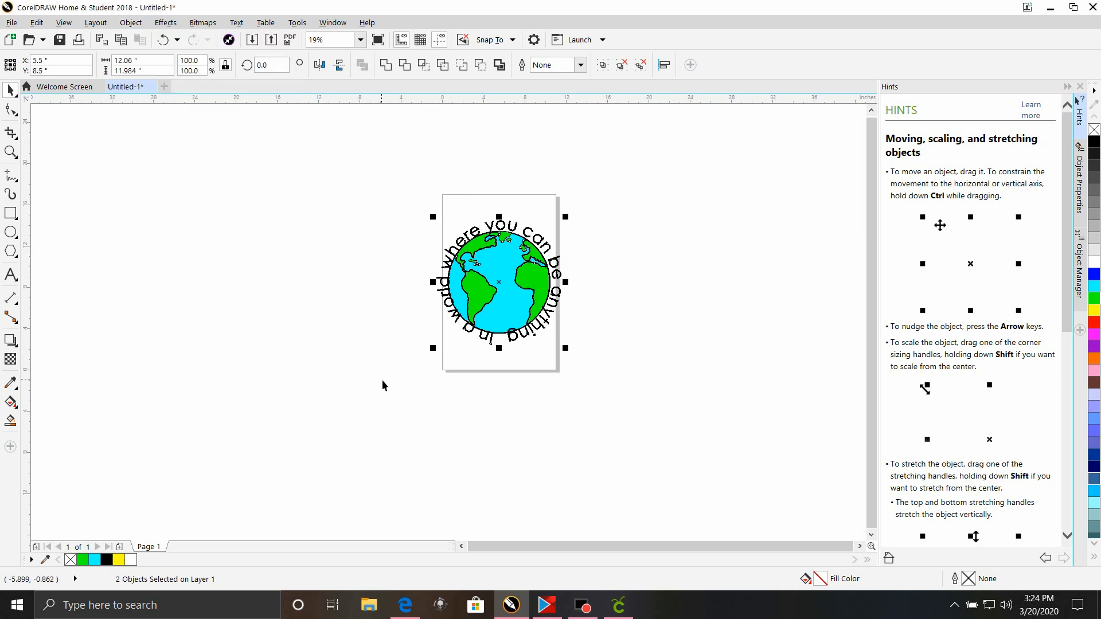
left_click(410, 373)
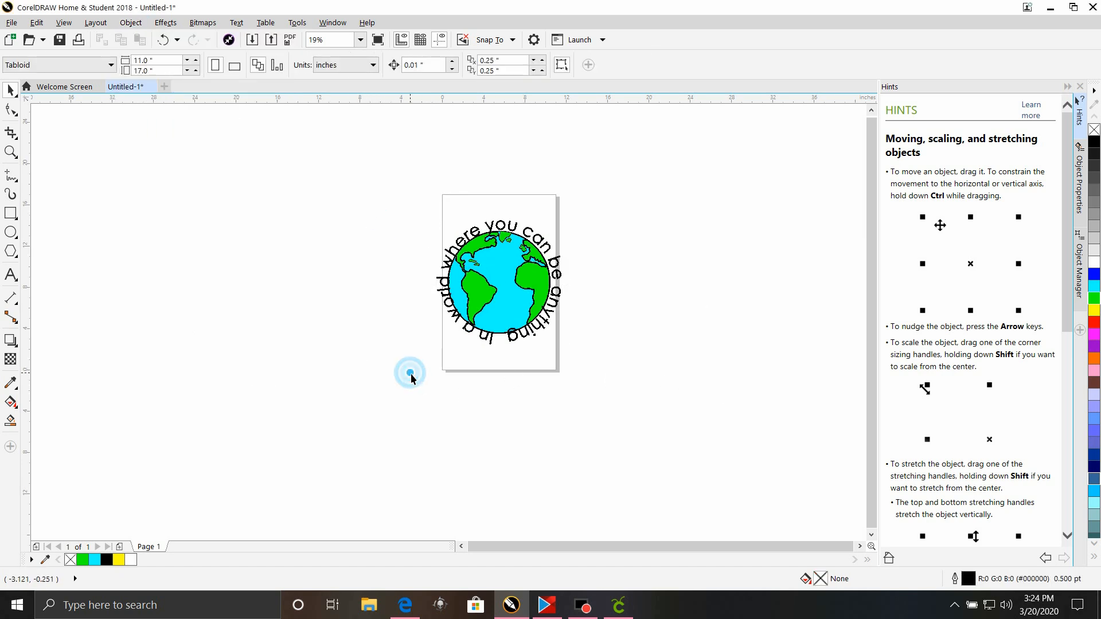
Step: Select only the ring of lettering around the globe and set its width to 12.5 inches, keeping the proportions
left_click(491, 346)
left_click(226, 264)
left_click(563, 278)
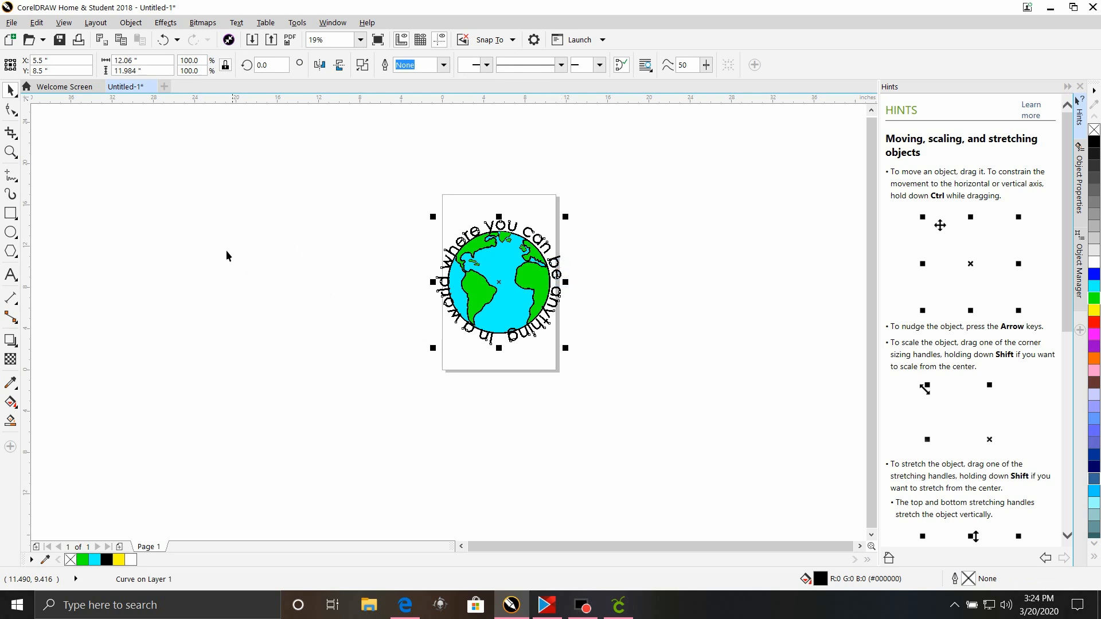
left_click(147, 61)
type("12.5")
key("Return")
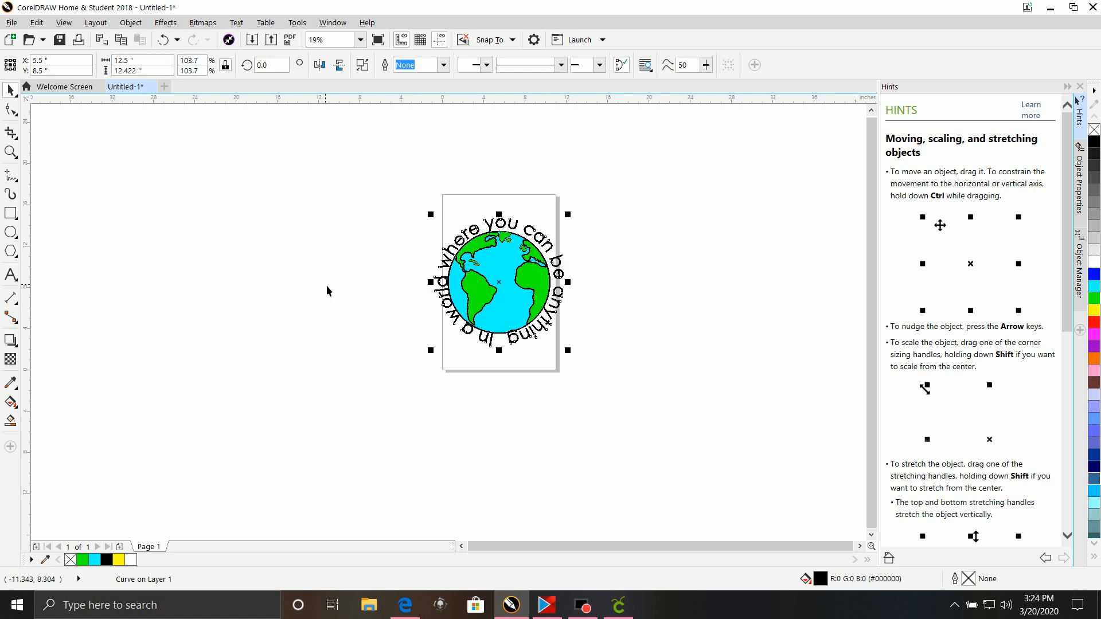
left_click(143, 61)
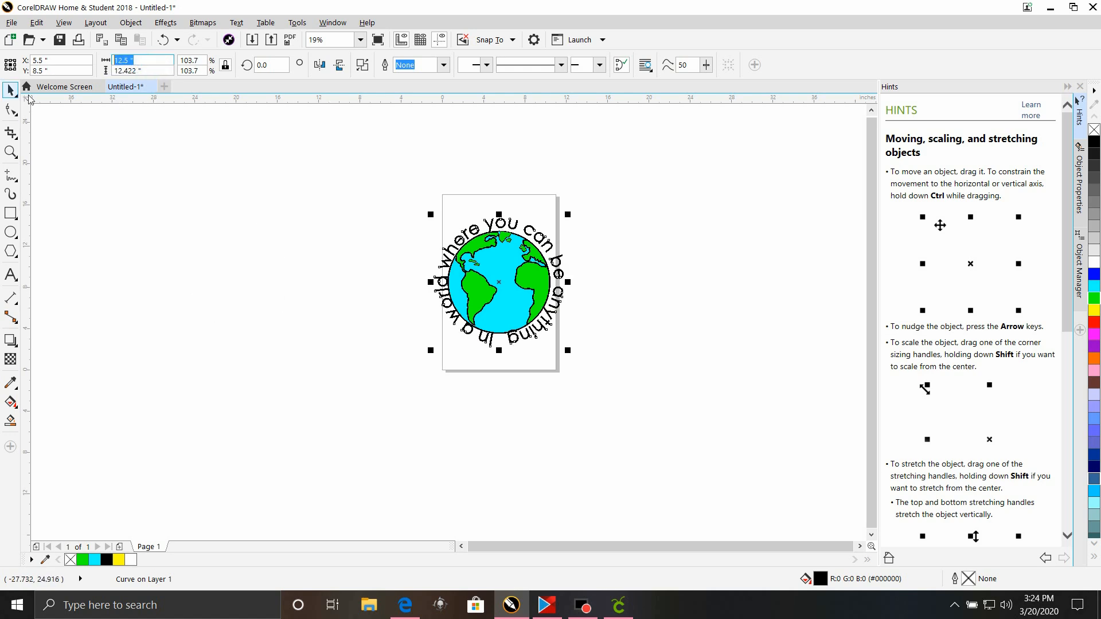
Step: Enlarge the ring of lettering proportionally, trying a width of 12.7 inches before setting it to 13 inches
type("12.7")
key("Return")
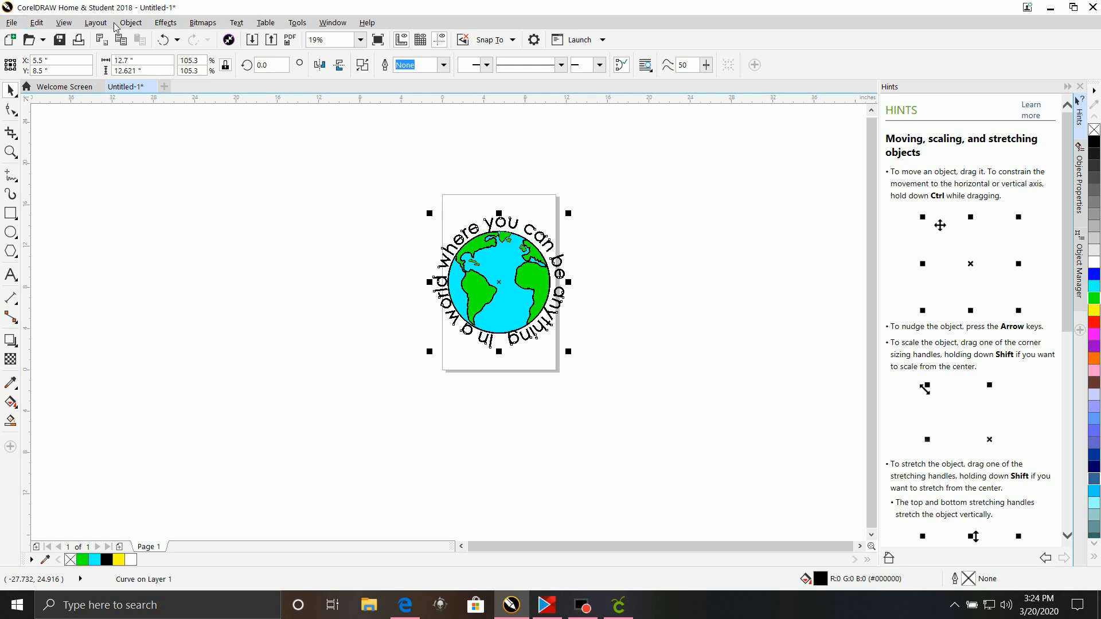
left_click(149, 60)
type("13")
key("Return")
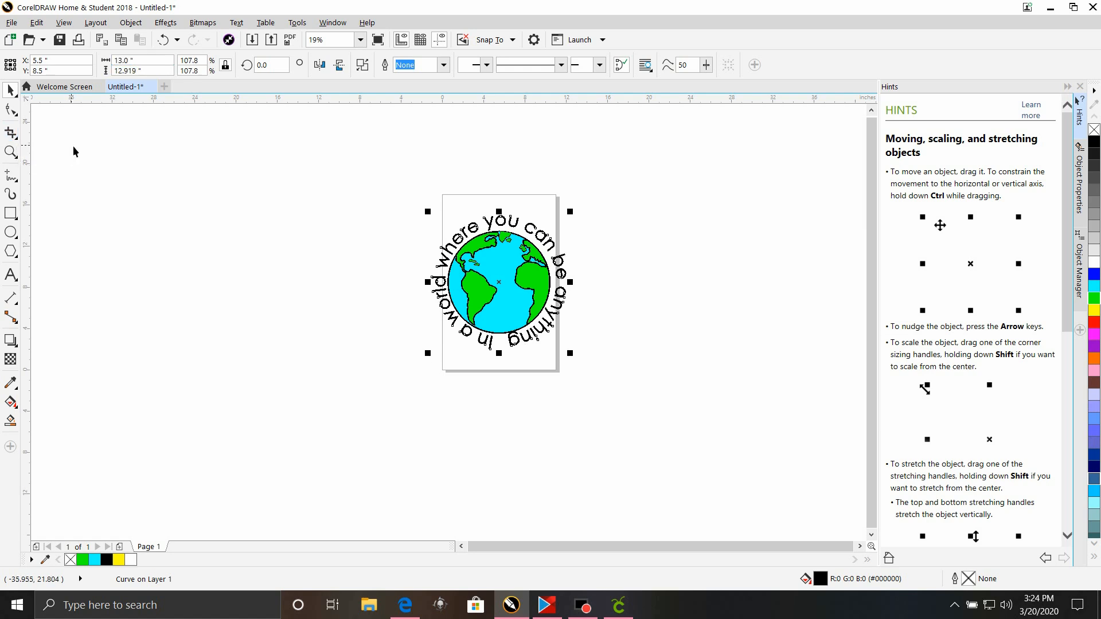
left_click(405, 349)
Step: Nudge the ring of lettering straight down around the globe to a vertical position of 8.43 inches
scroll(527, 326, "up", 2)
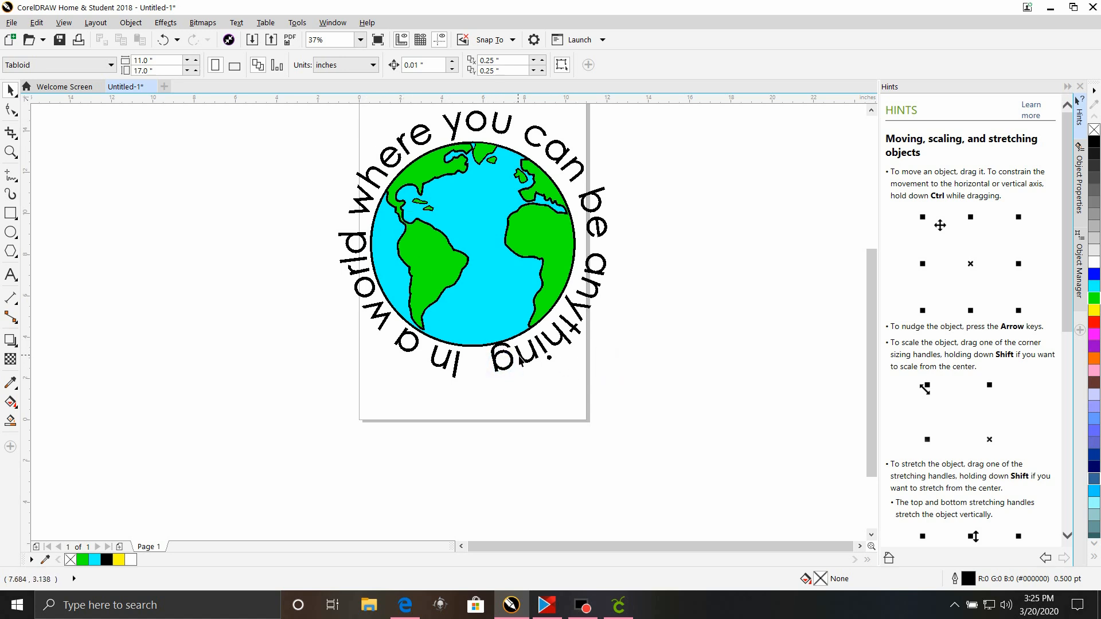
left_click(530, 363)
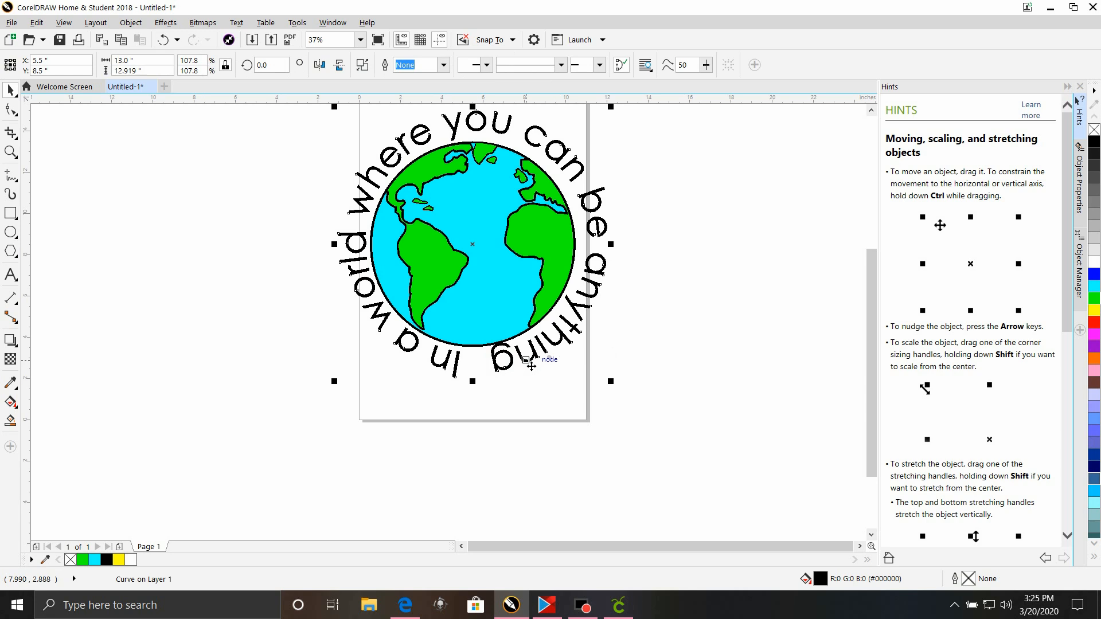
key("Down")
key("Down")
key("Down")
key("Down")
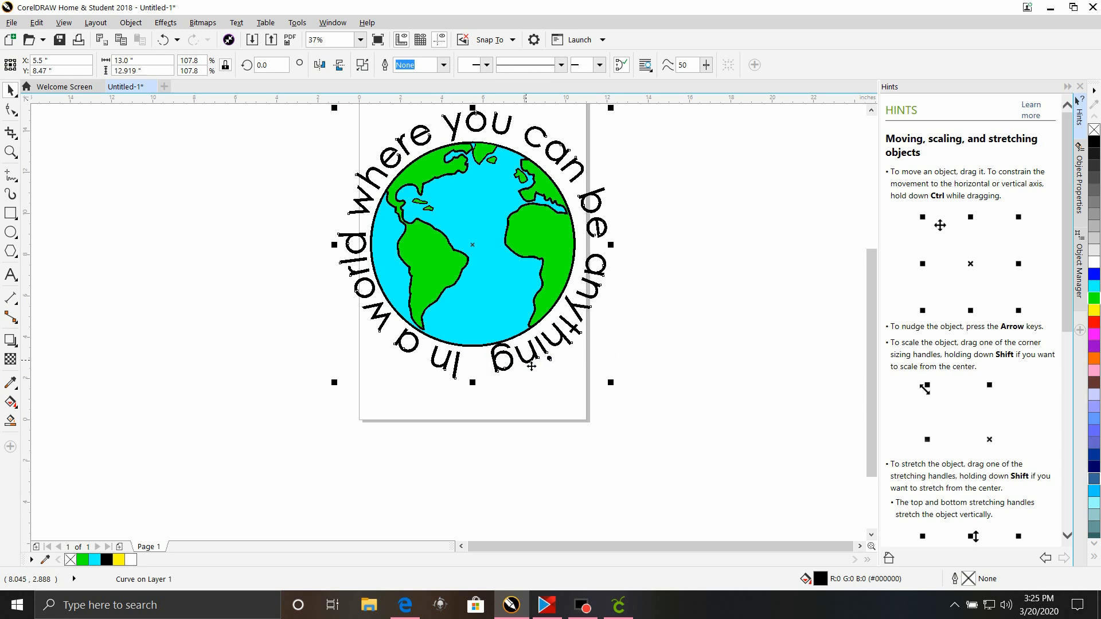
key("Down")
key("Down")
left_click(530, 365)
key("Down")
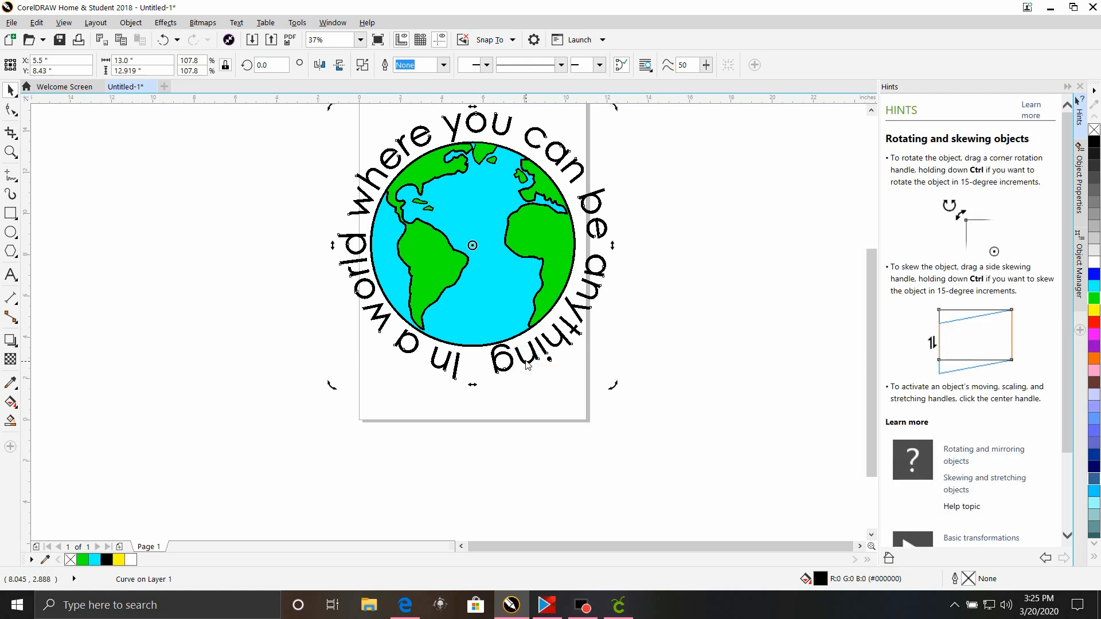
left_click(212, 289)
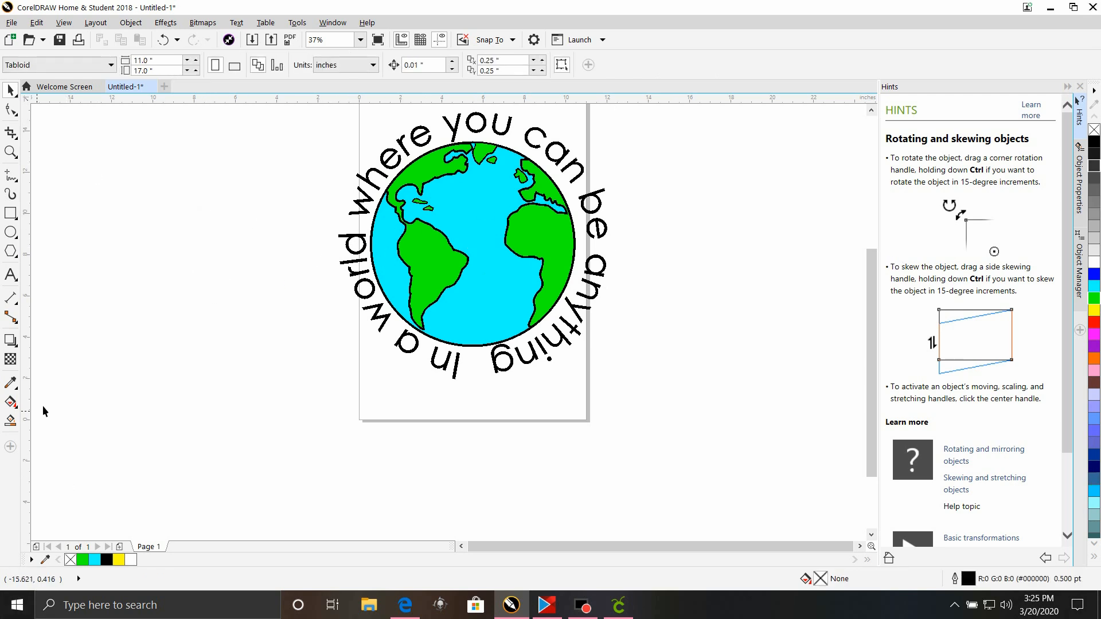
Step: Add the two-line text "Be Kind" beside the page and enlarge it to about 5 inches wide
left_click(11, 275)
left_click(127, 276)
type("Be")
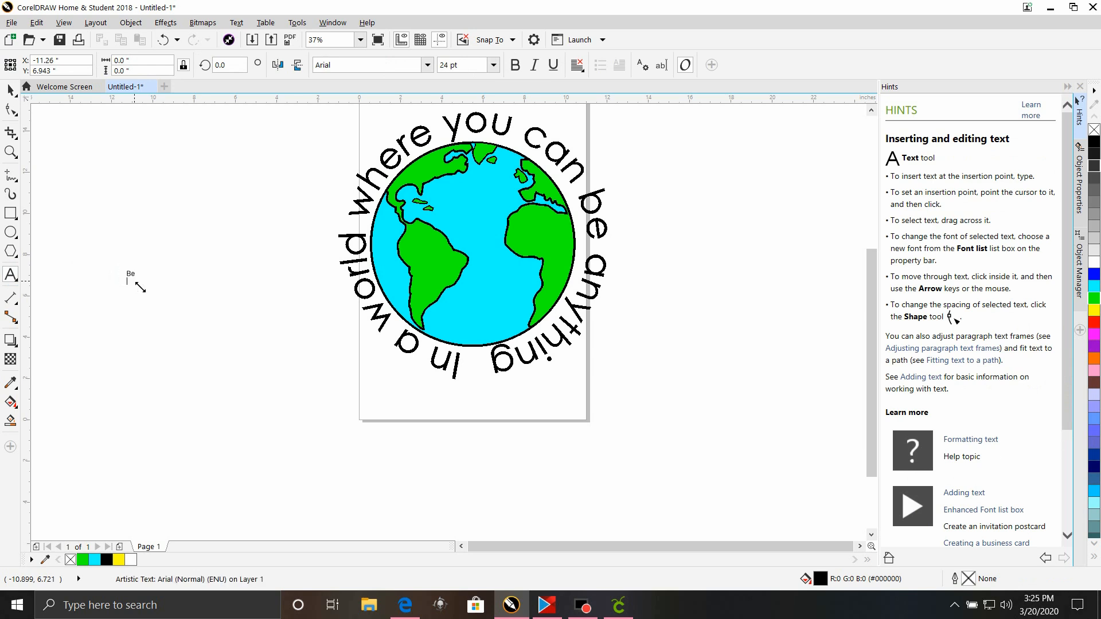
key("Return")
type("Kind")
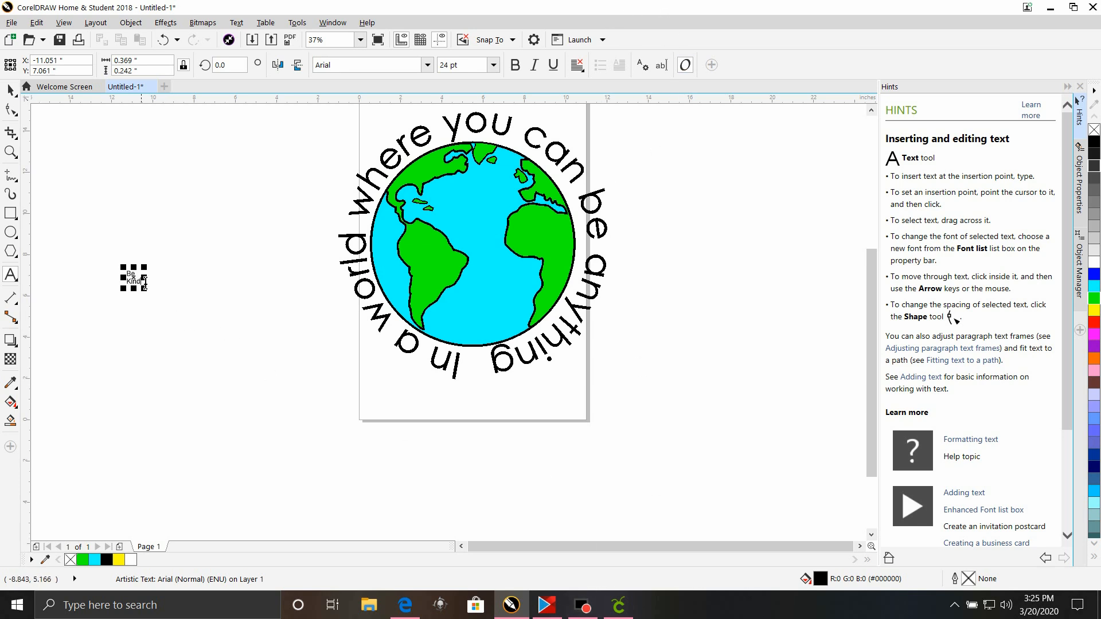
left_click_drag(148, 292, 381, 389)
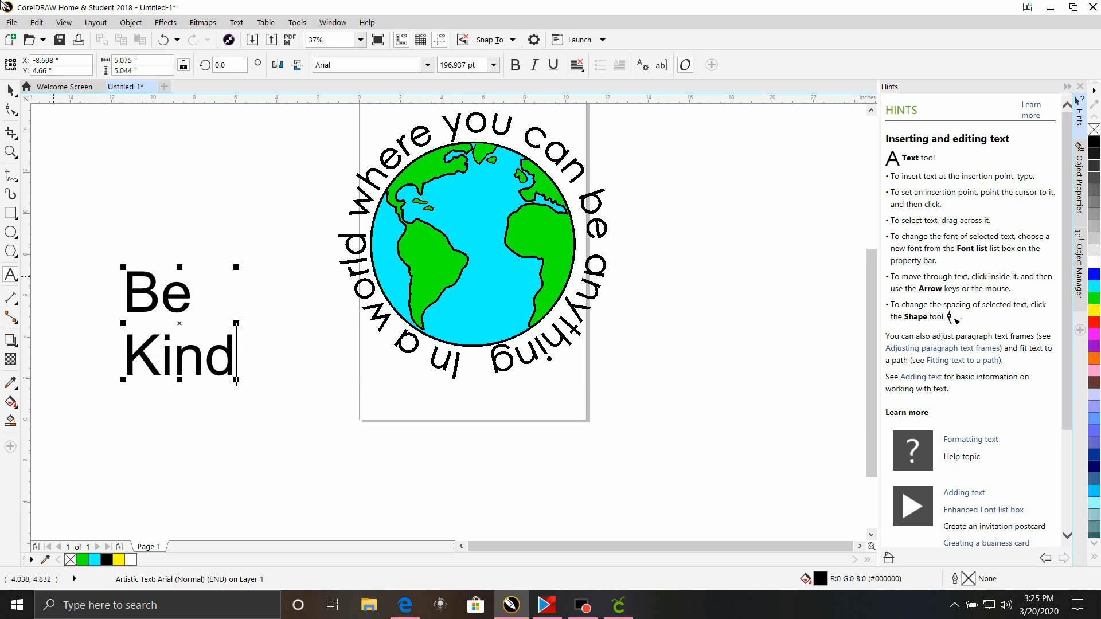
Step: Select the "Be Kind" text and change its font to Ballpark
left_click(10, 90)
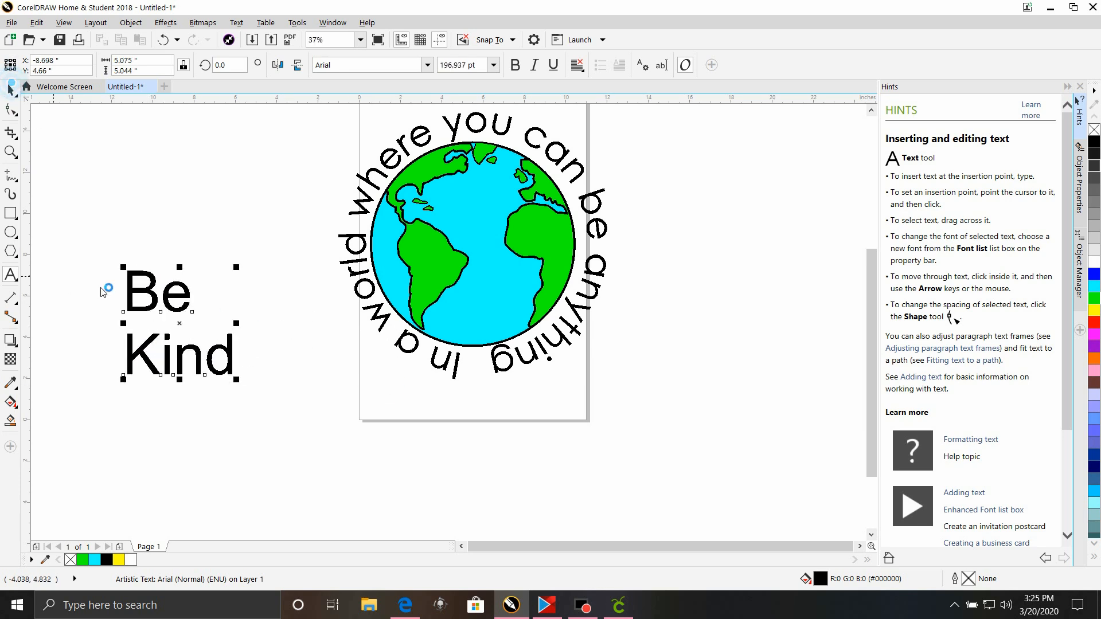
left_click(181, 294)
left_click(179, 297)
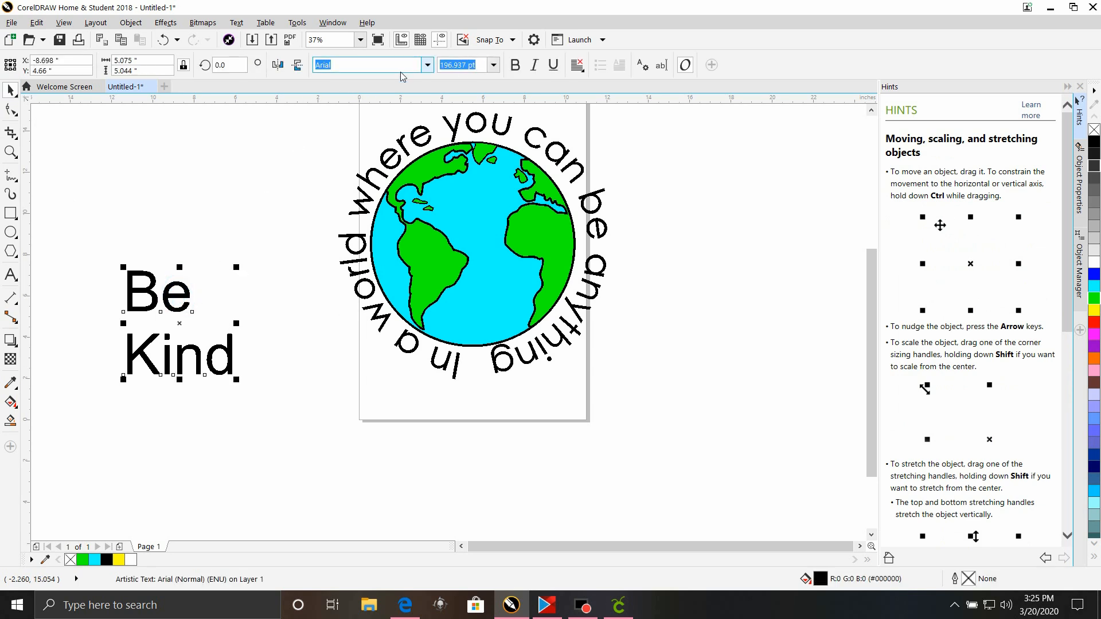
left_click(427, 65)
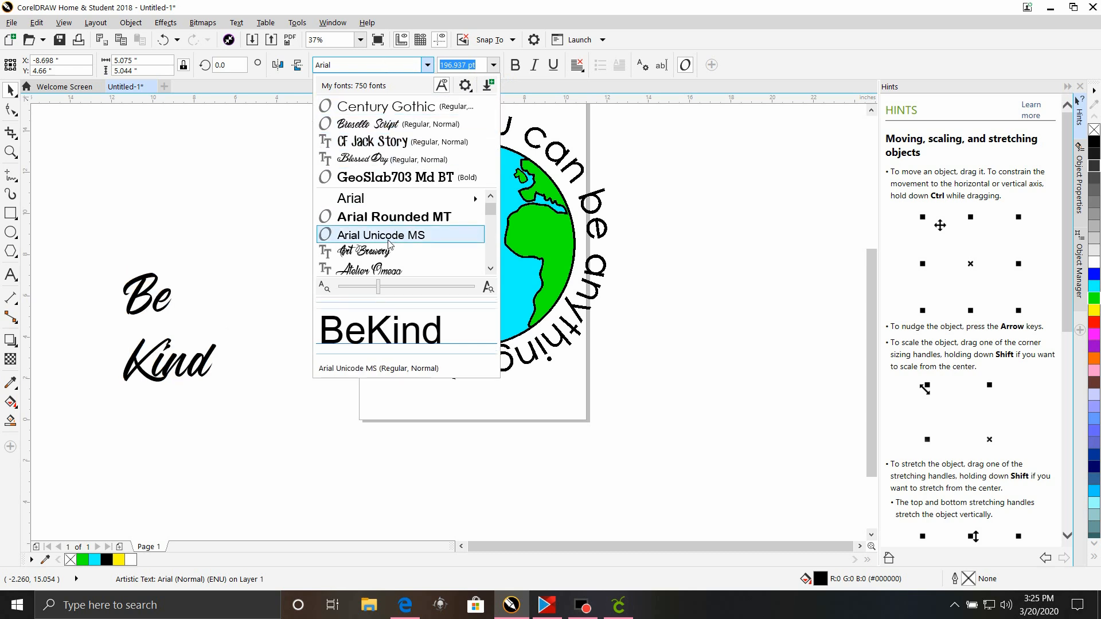
scroll(389, 244, "down", 4)
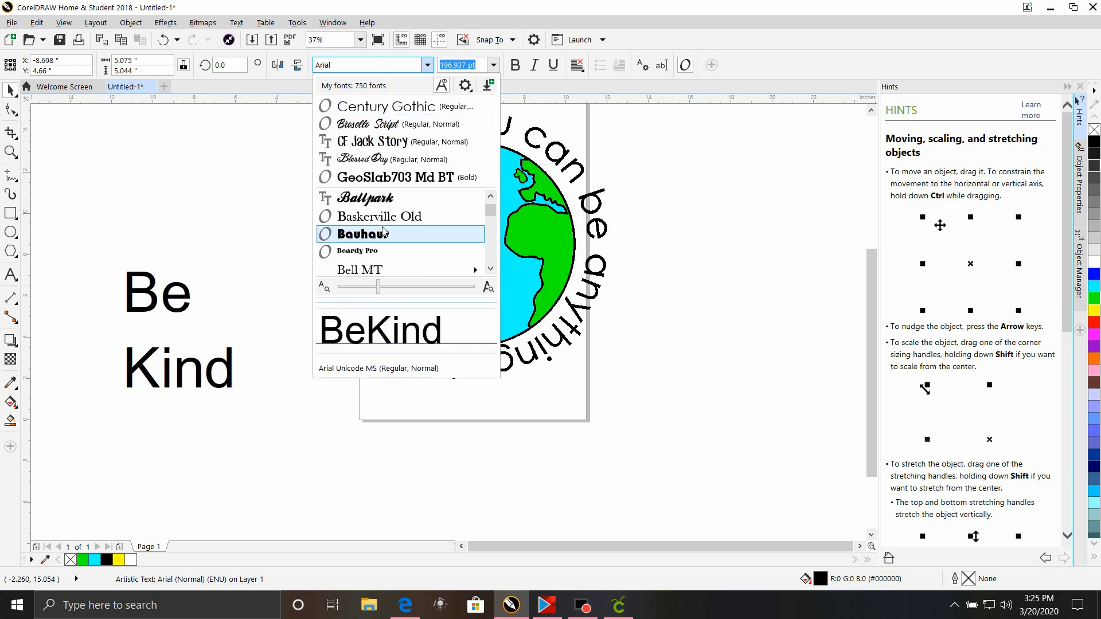
left_click(367, 199)
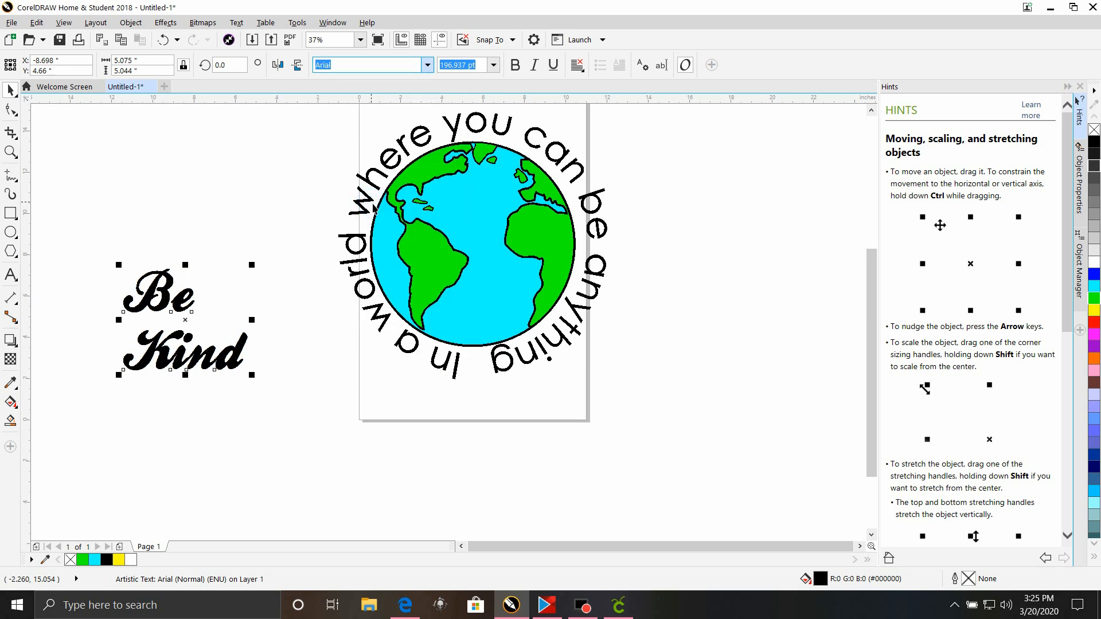
Step: Break the "Be Kind" text apart and move "Kind" up and slightly right so it nests beneath "Be"
right_click(215, 362)
left_click(226, 289)
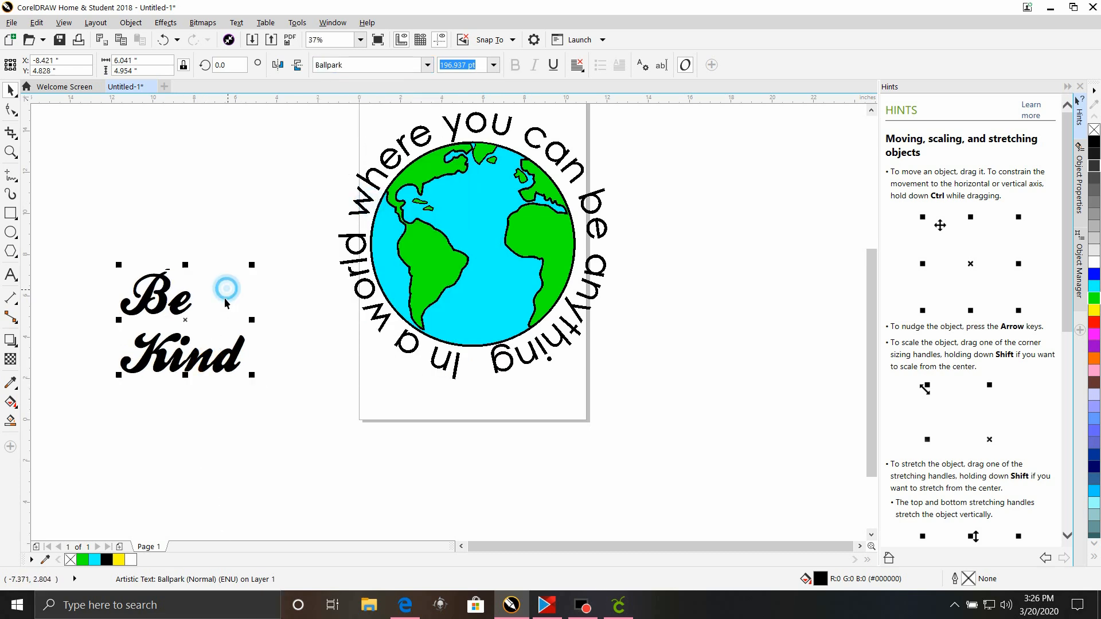
left_click(195, 347)
left_click(190, 361)
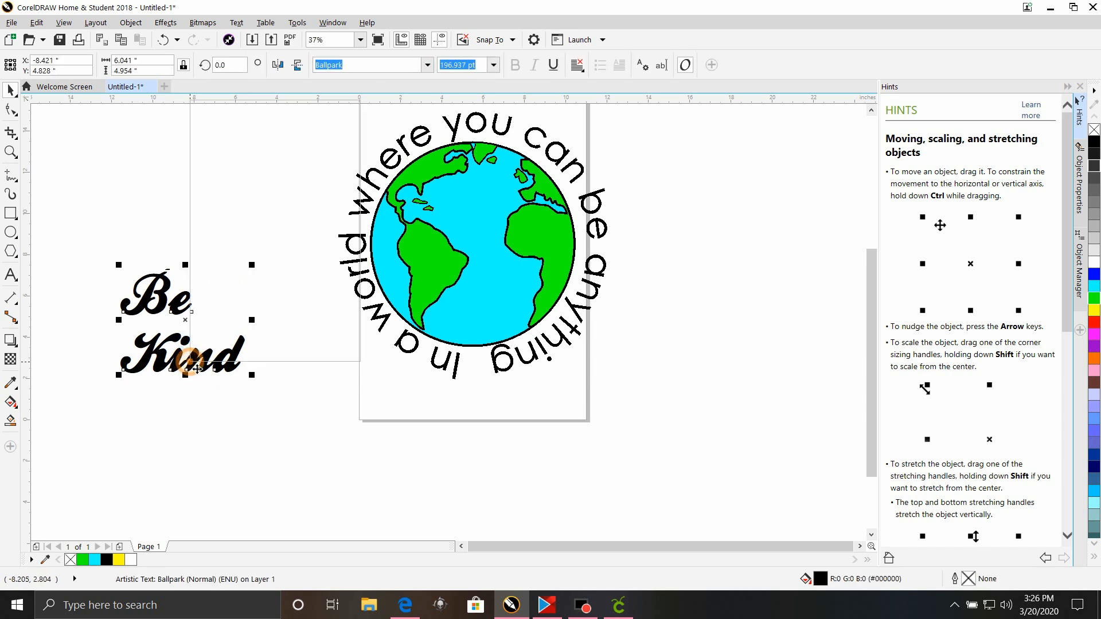
right_click(197, 369)
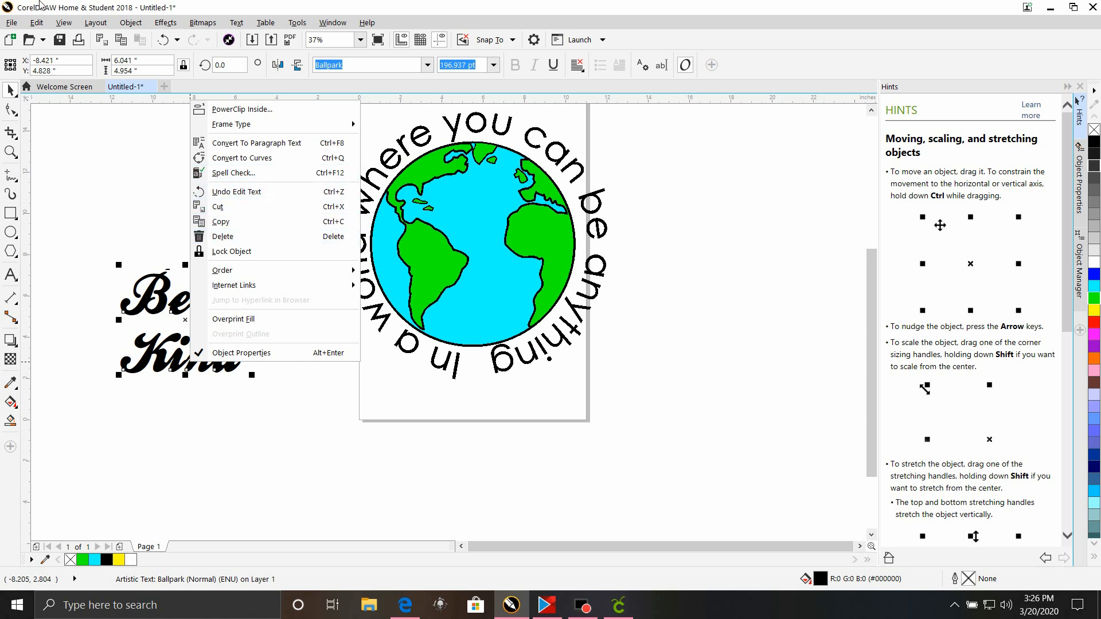
left_click(131, 23)
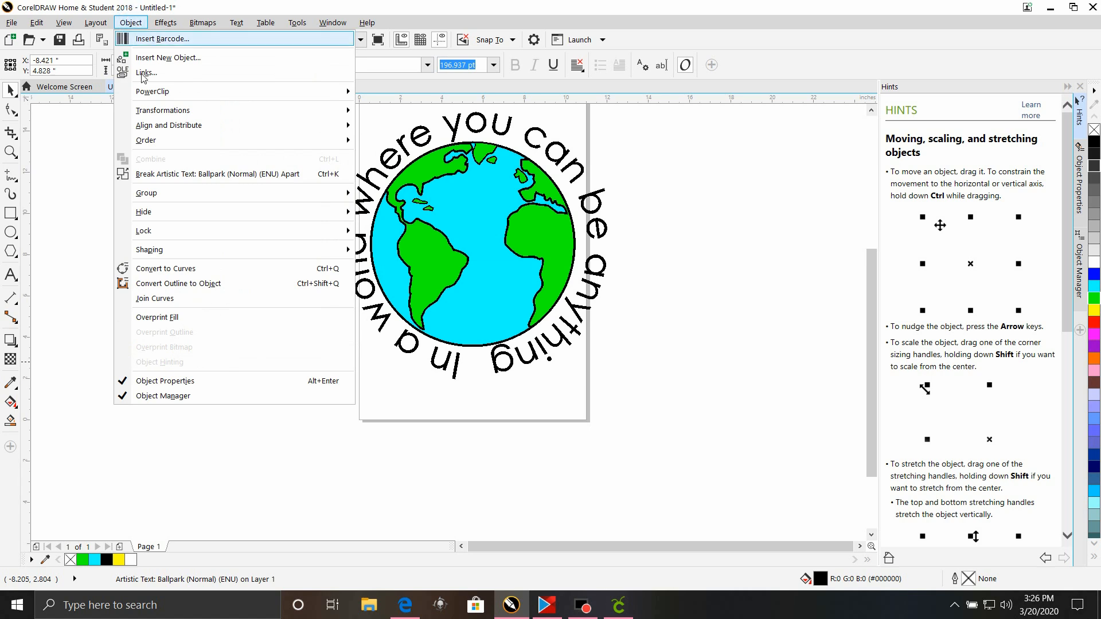
left_click(209, 174)
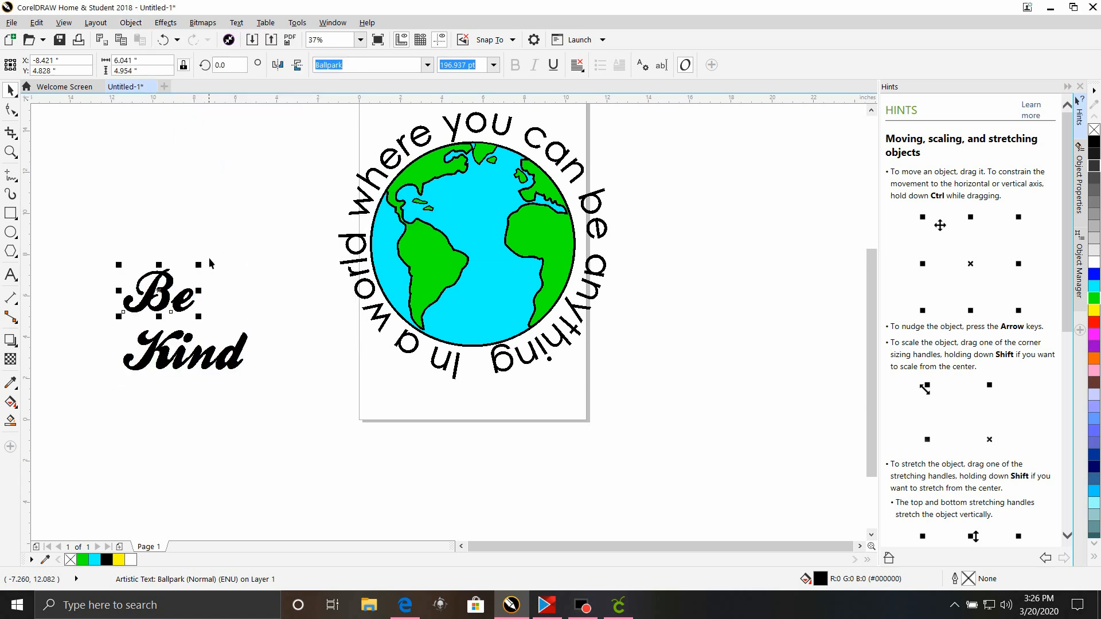
mouse_move(199, 366)
left_mouse_down()
mouse_move(209, 339)
mouse_move(210, 348)
left_mouse_up()
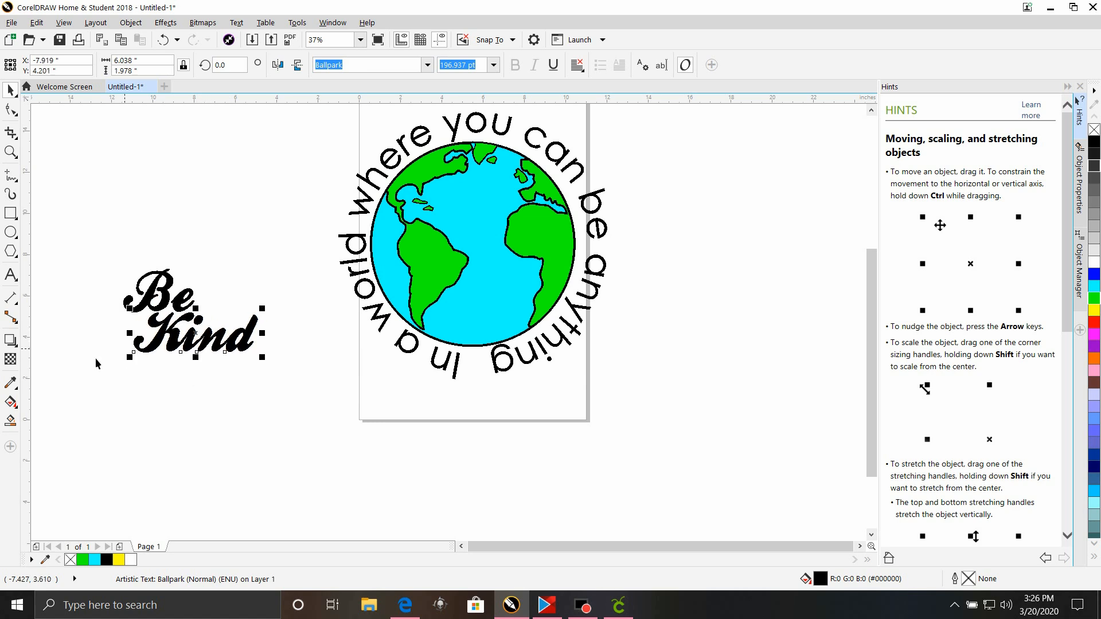
Step: Give both words a 10 pt black outline placed behind the fill and scaling with the object
left_click_drag(89, 253, 280, 392)
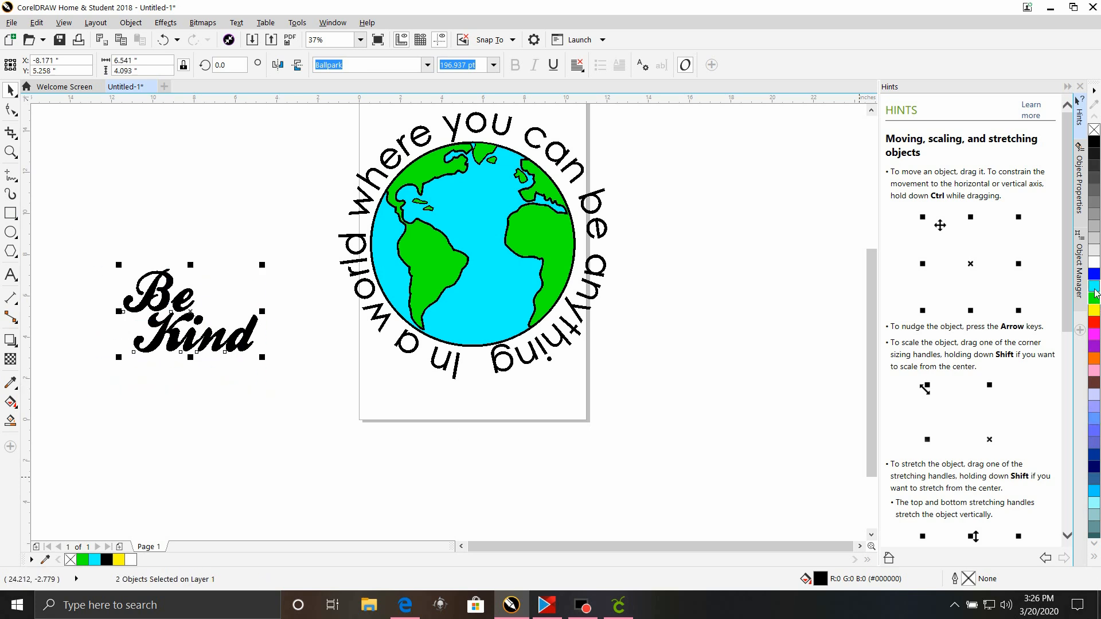
double_click(969, 579)
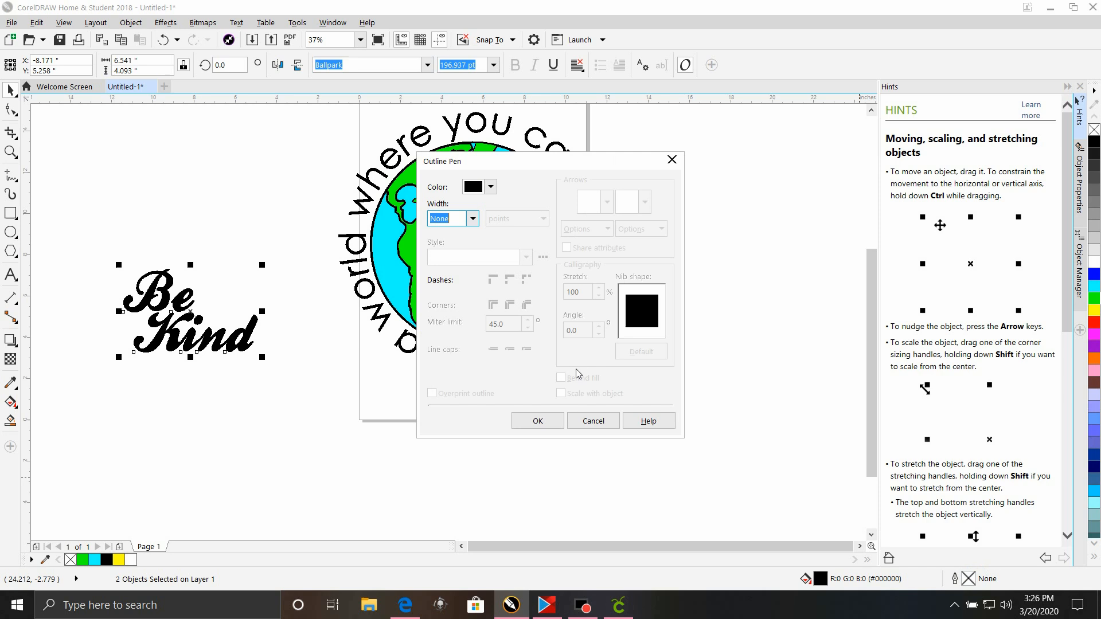
left_click(473, 219)
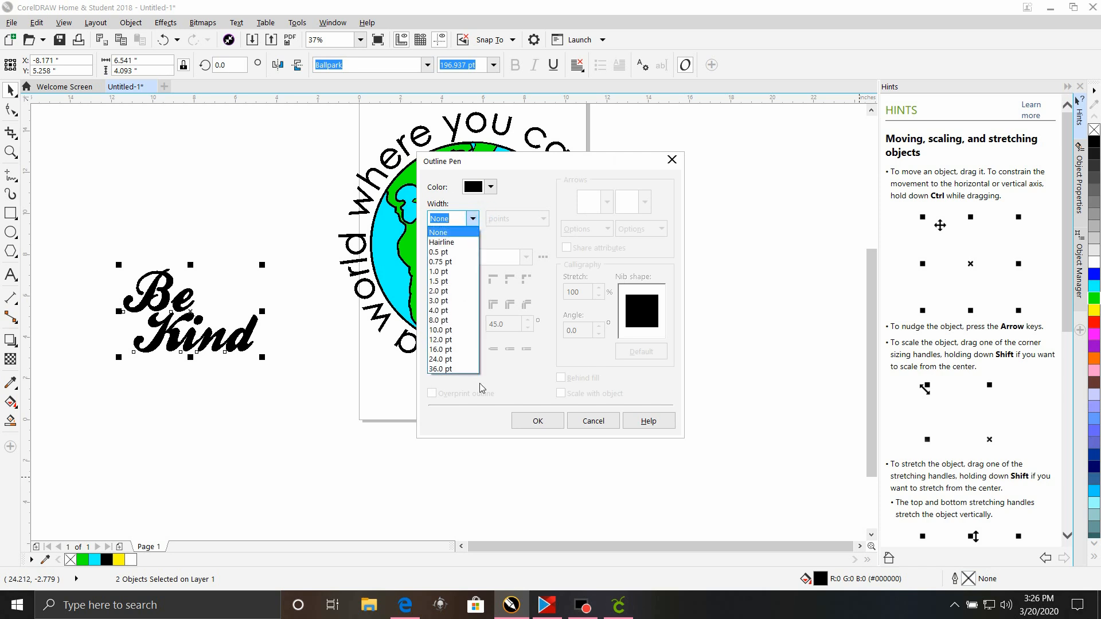
left_click(450, 330)
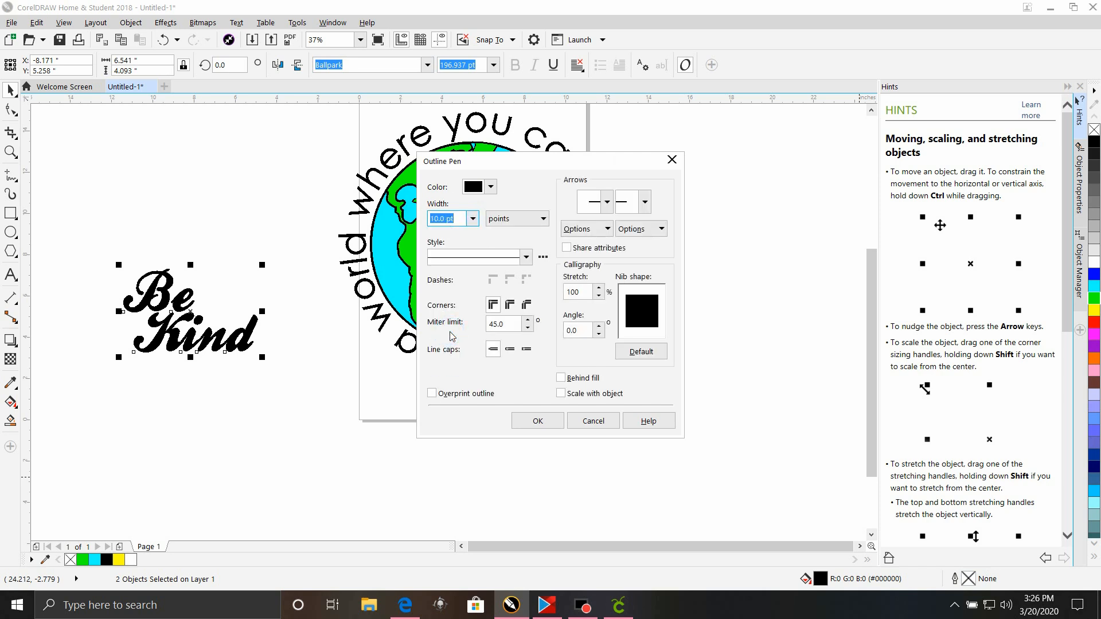
left_click(563, 380)
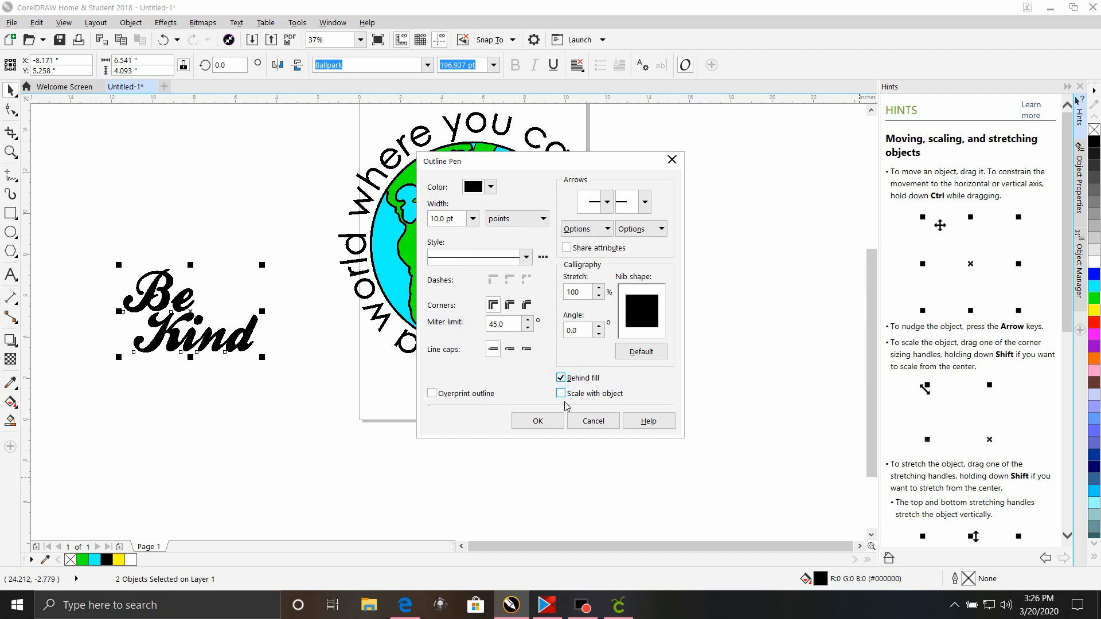
left_click(562, 393)
left_click(535, 421)
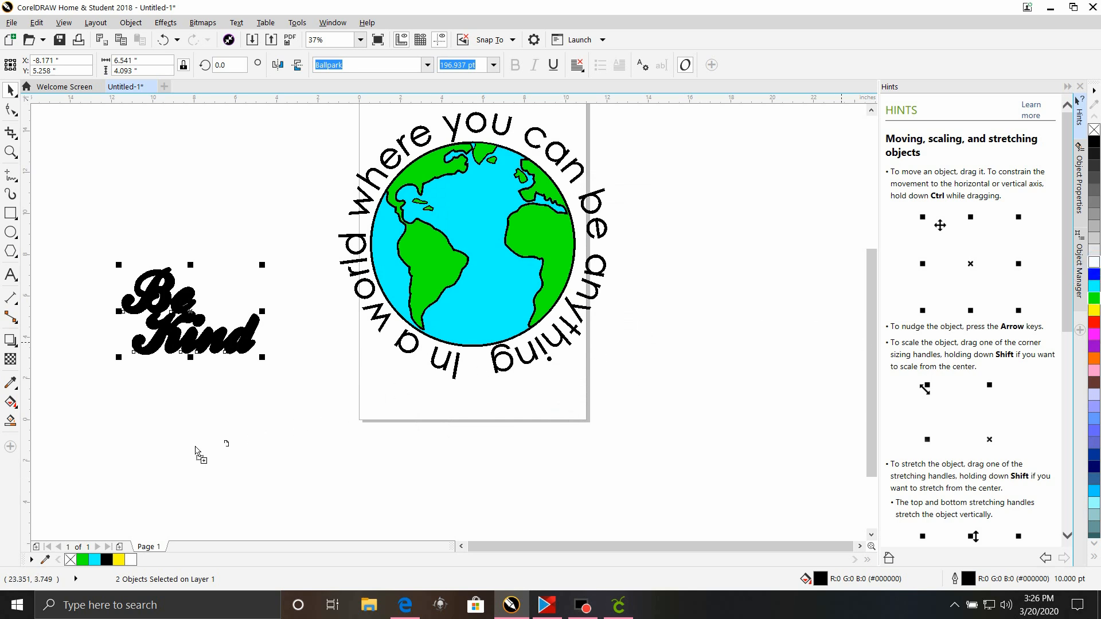
Step: Fill "Kind" and "Be" with white and set the outline width of both words to 16 pt
mouse_move(219, 340)
left_mouse_down()
mouse_move(228, 326)
mouse_move(223, 343)
left_mouse_up()
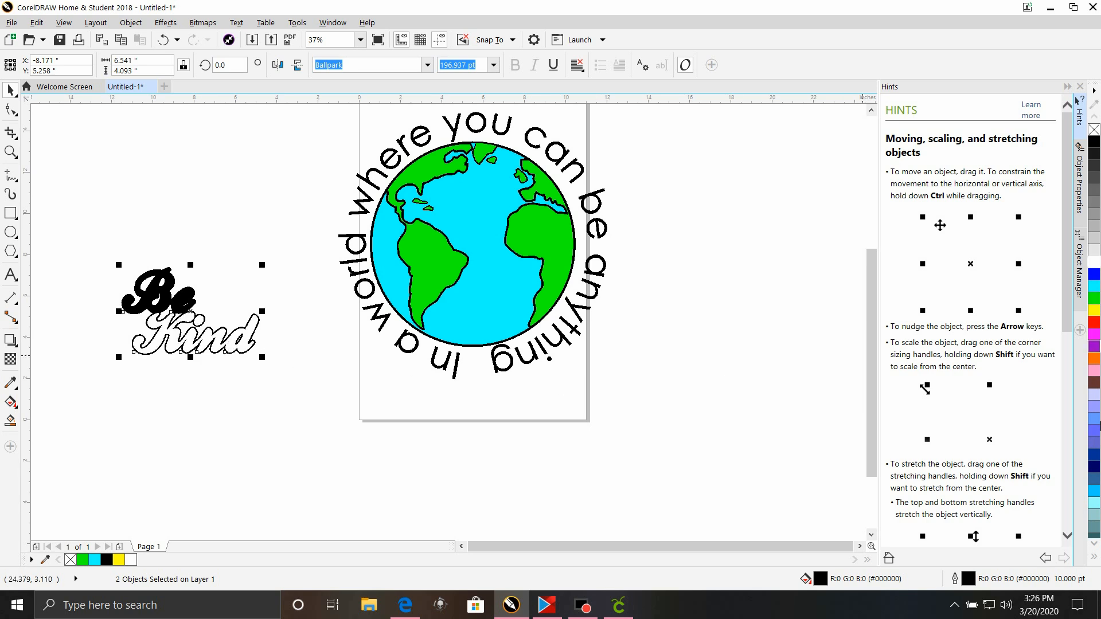
mouse_move(1094, 263)
left_mouse_down()
mouse_move(34, 313)
mouse_move(95, 321)
mouse_move(167, 307)
left_mouse_up()
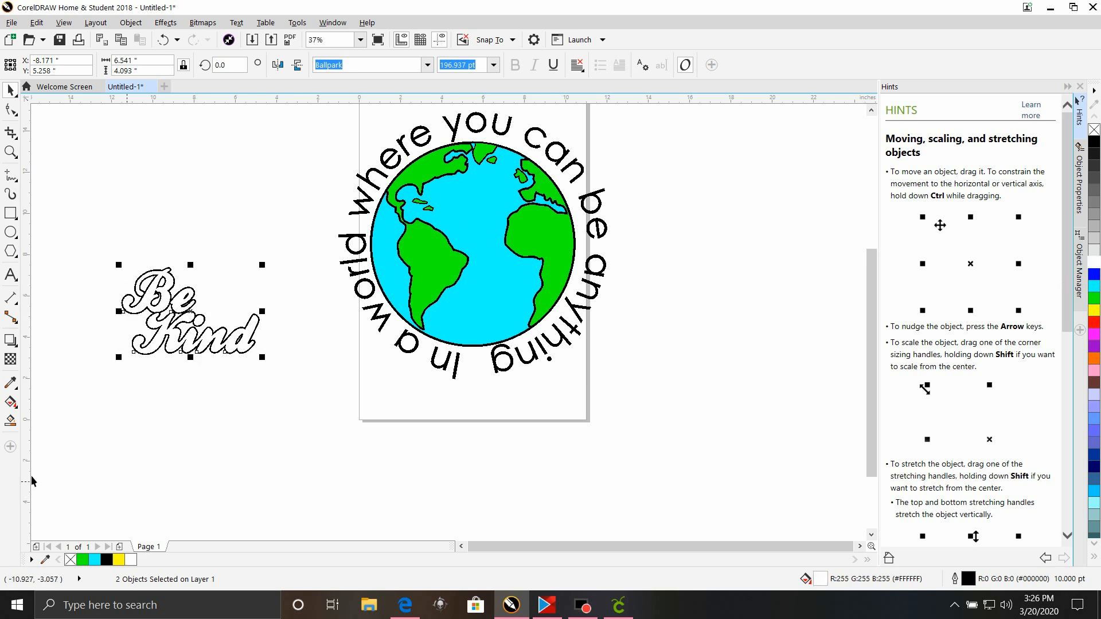
left_click_drag(83, 237, 283, 392)
double_click(972, 585)
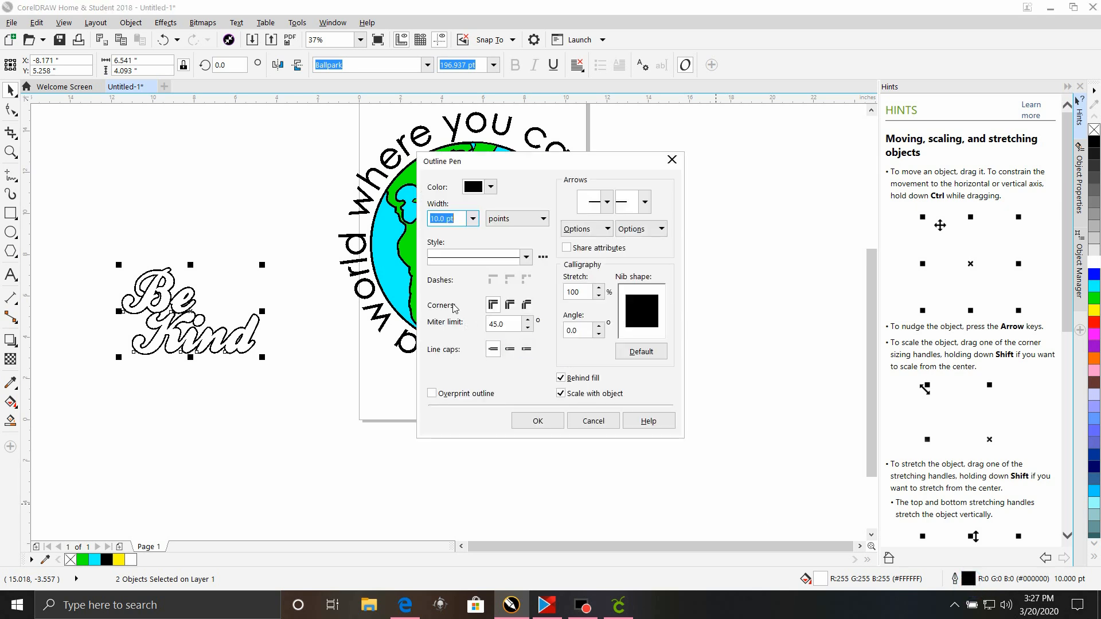
left_click(465, 226)
left_click(473, 219)
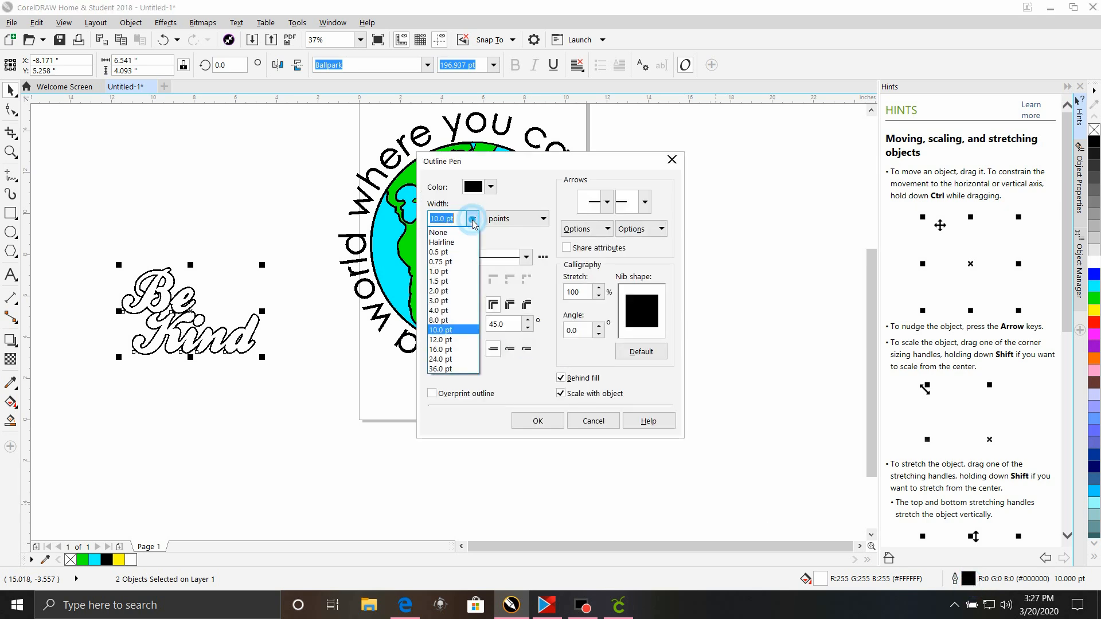
left_click(453, 362)
left_click(538, 421)
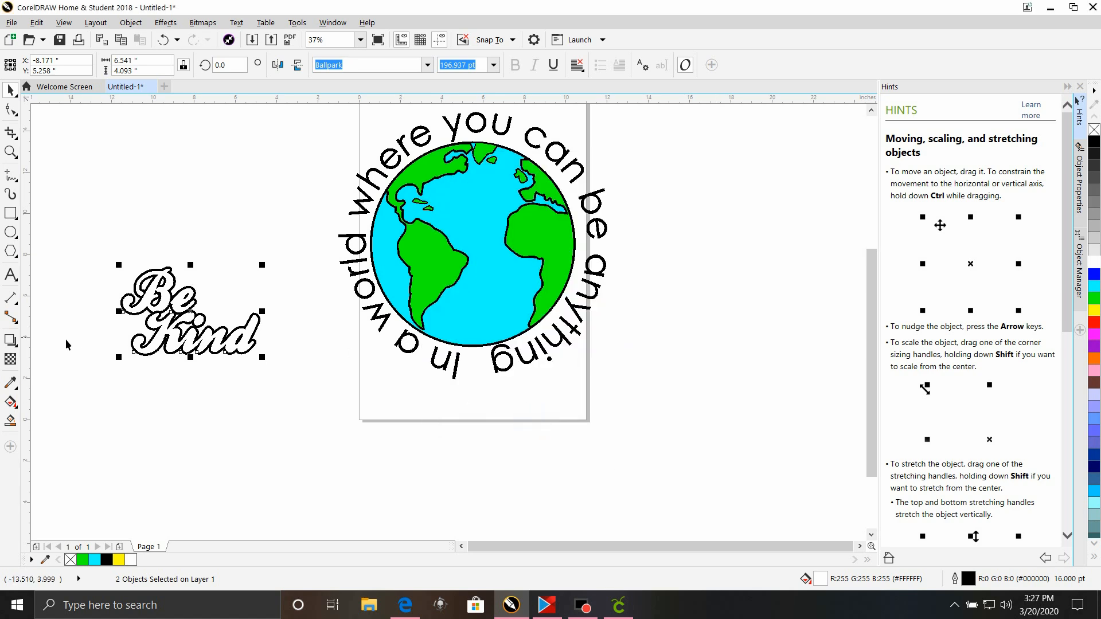
Step: Select both words of the "Be Kind" lettering and convert their outlines to objects
scroll(53, 334, "up", 2)
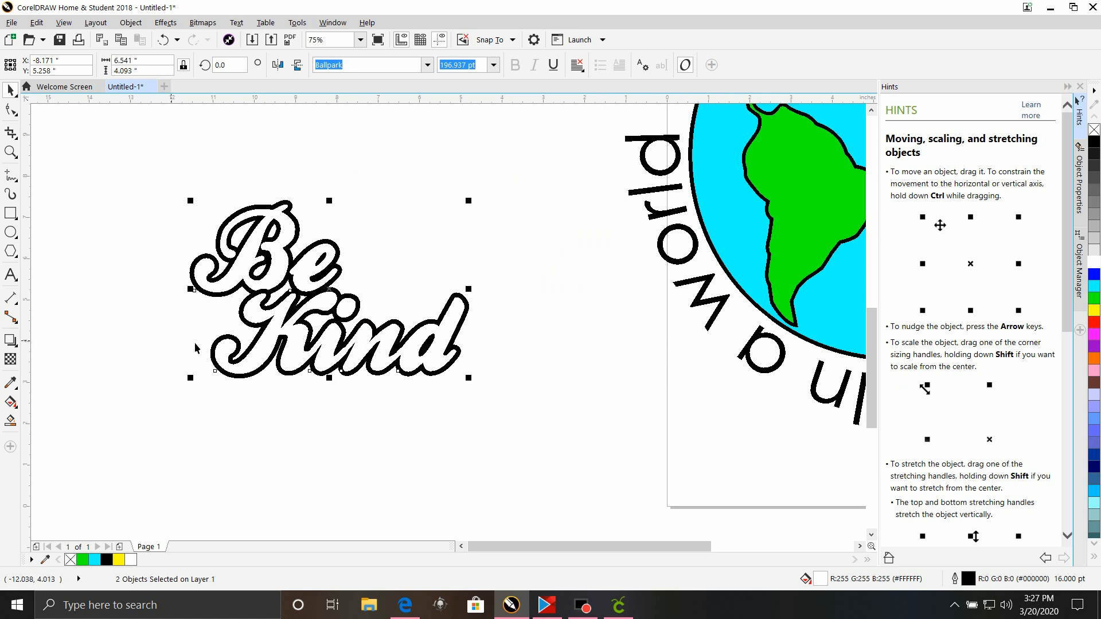
scroll(235, 334, "up", 2)
scroll(236, 335, "down", 1)
left_click_drag(131, 171, 505, 425)
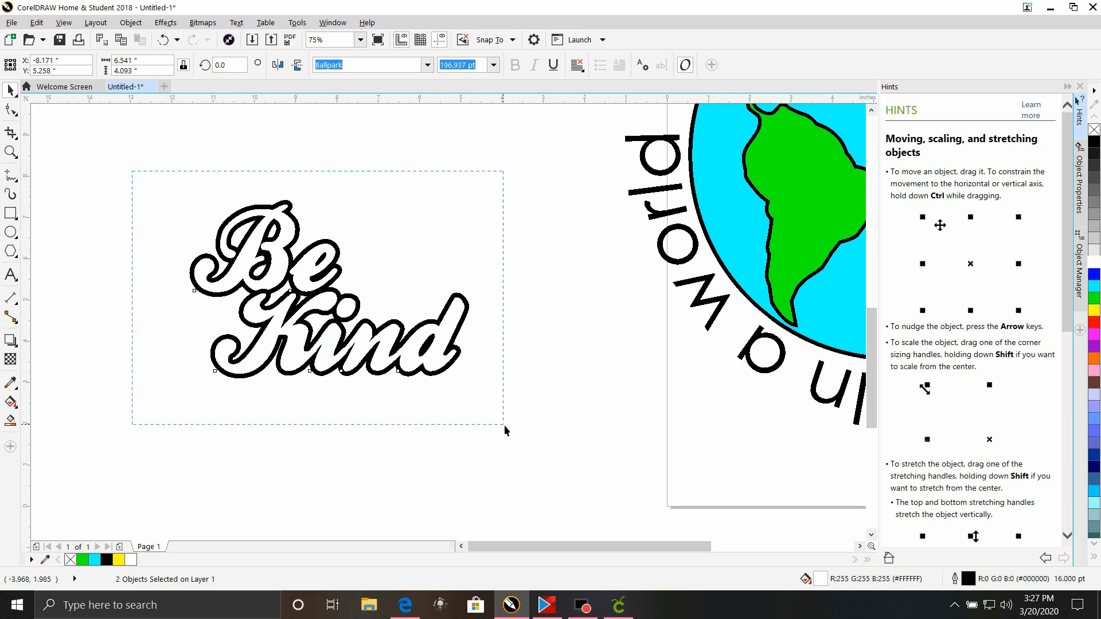
left_click(131, 22)
left_click(166, 22)
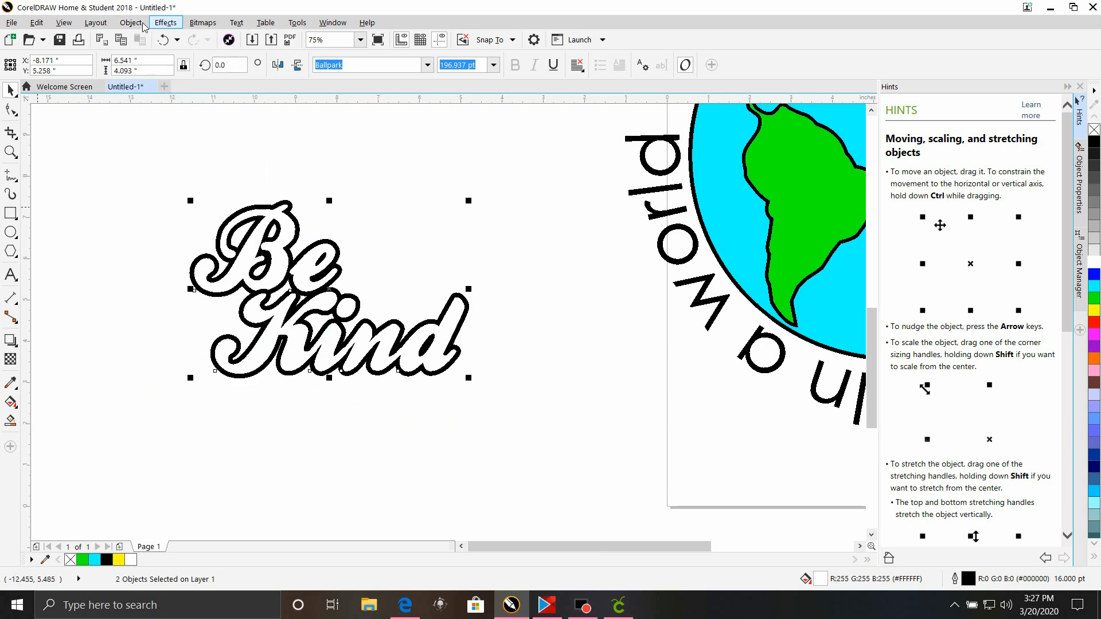
left_click(130, 22)
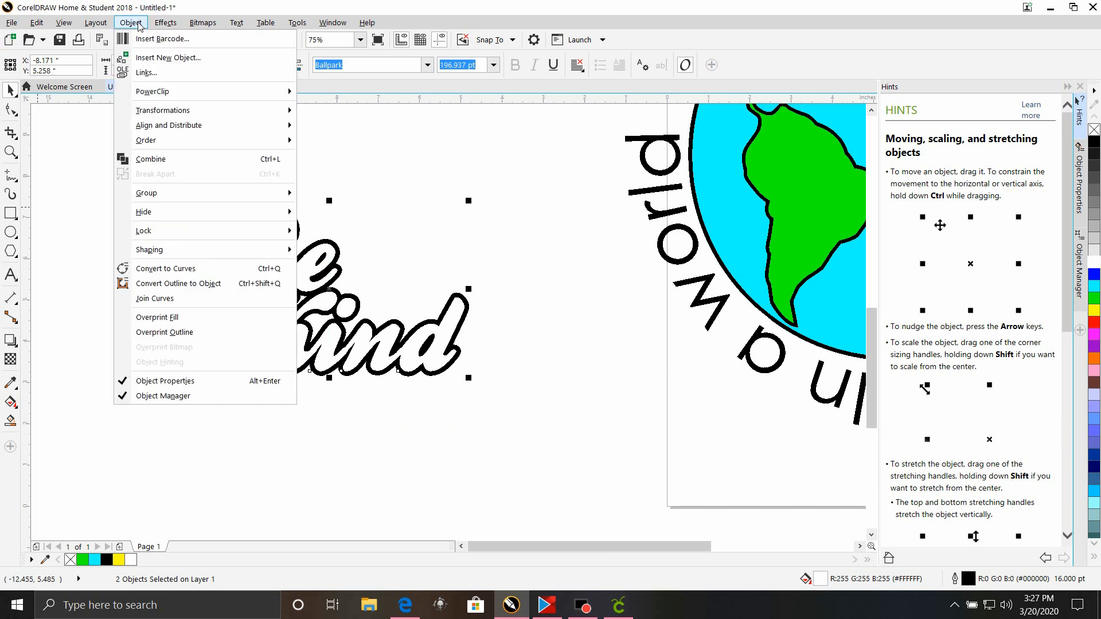
left_click(178, 283)
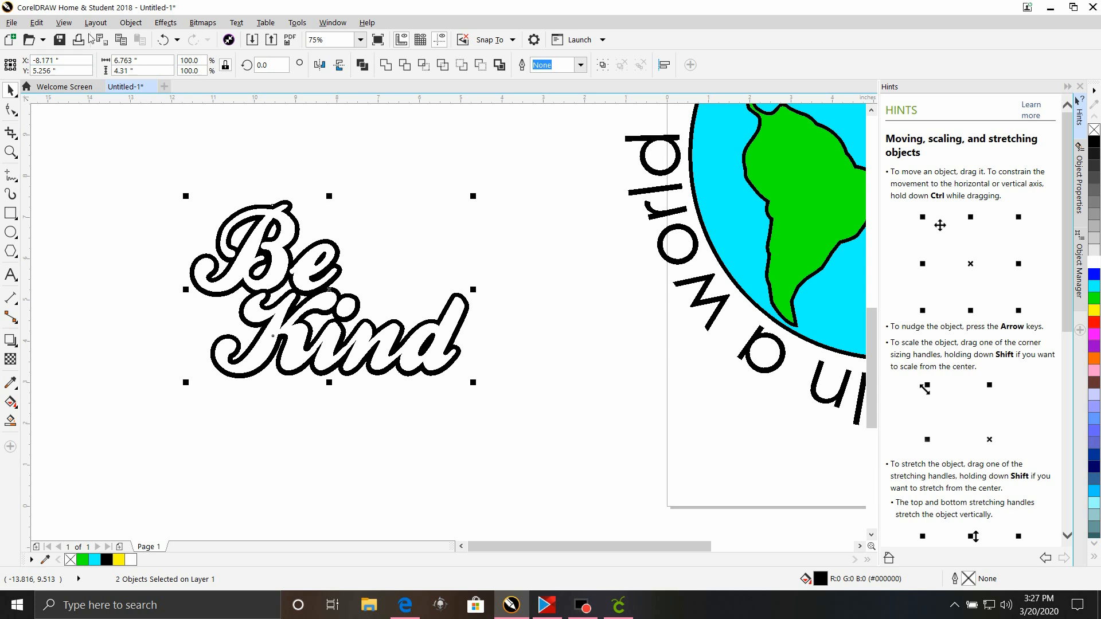
Step: Examine the lettering's contours in Wireframe view with the outline conversion undone and redone, and return to Normal view
left_click(34, 23)
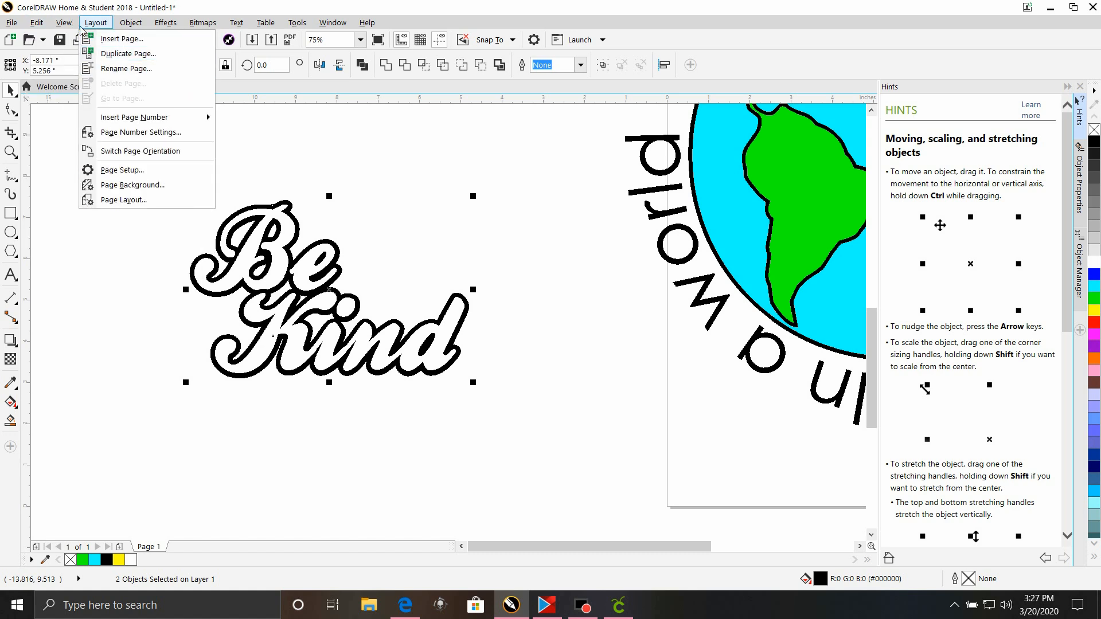
mouse_move(63, 23)
left_click(86, 54)
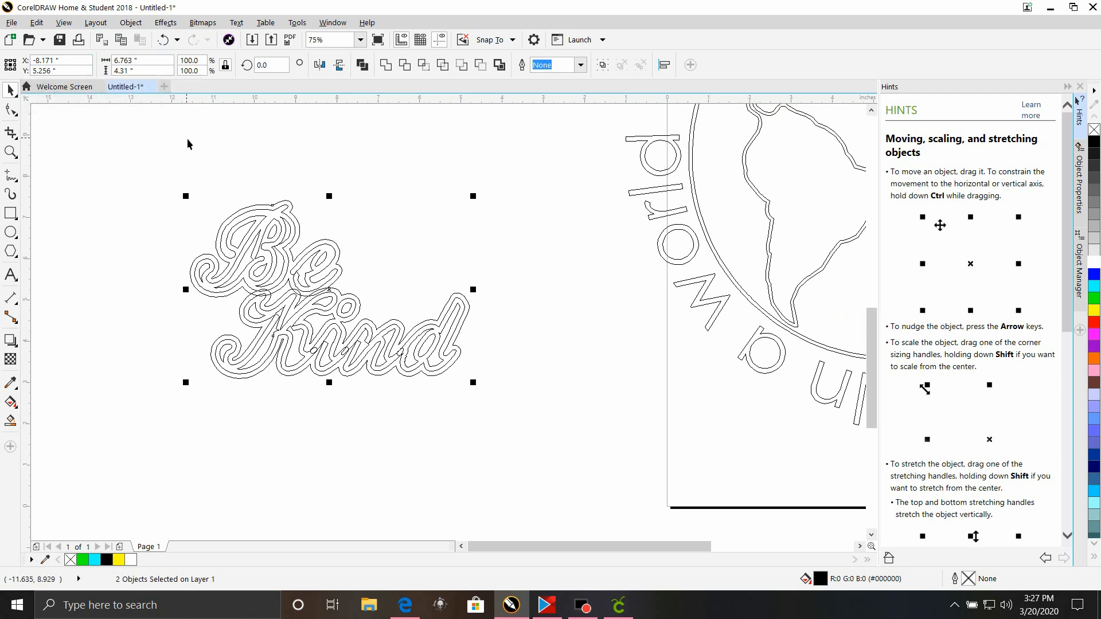
left_click(199, 180)
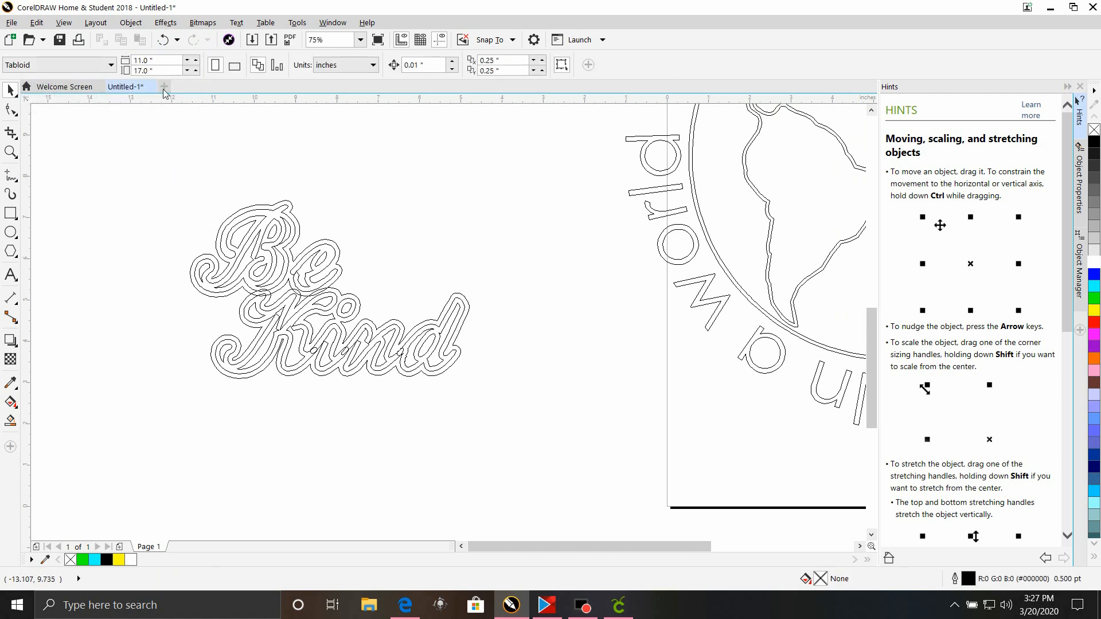
left_click(163, 39)
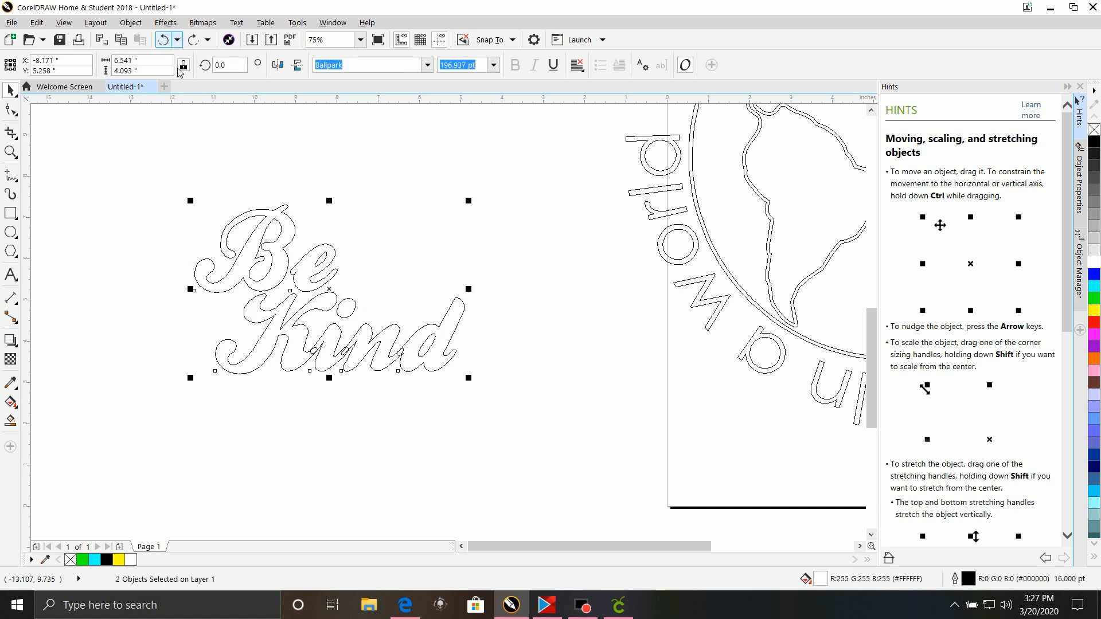
left_click(195, 44)
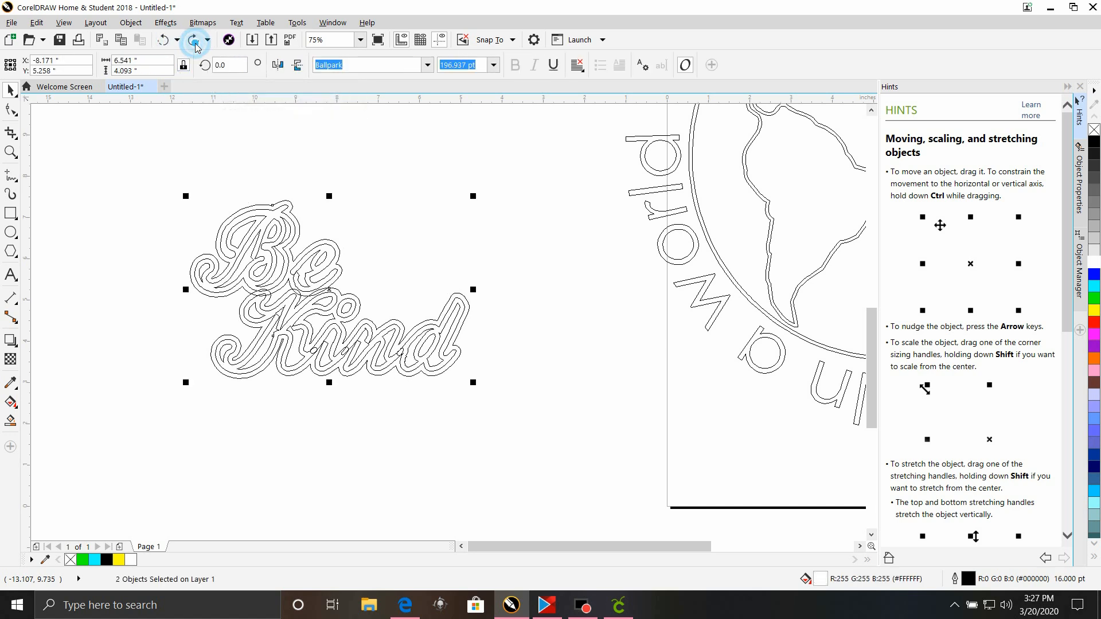
left_click(63, 23)
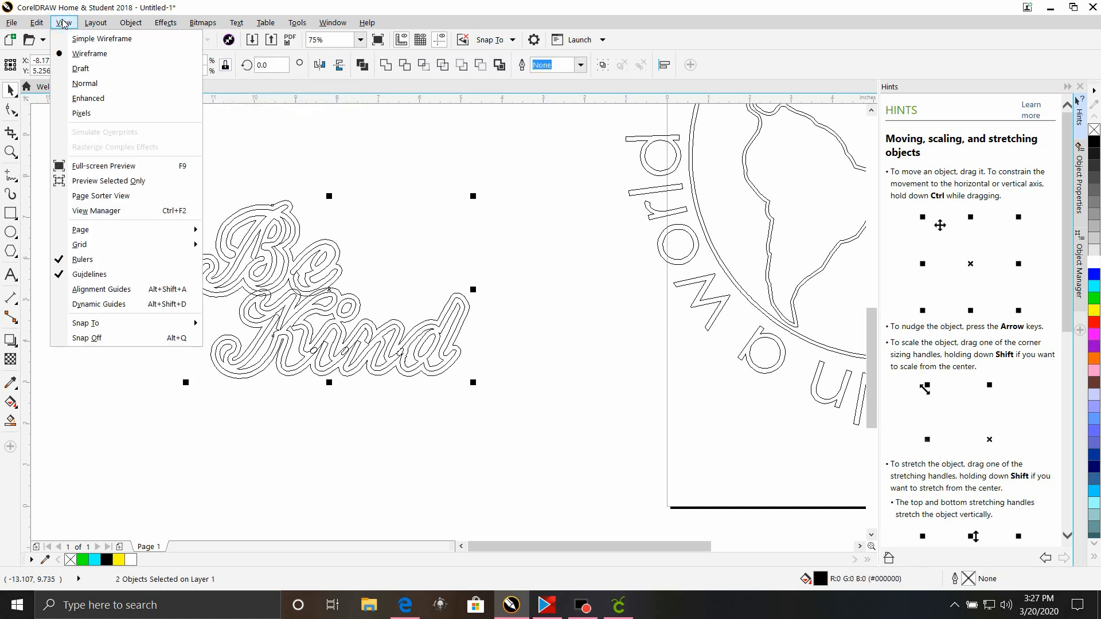
left_click(83, 83)
Step: Select all the "Be Kind" fill and outline pieces and group them
scroll(132, 236, "down", 2)
left_click_drag(126, 216, 323, 372)
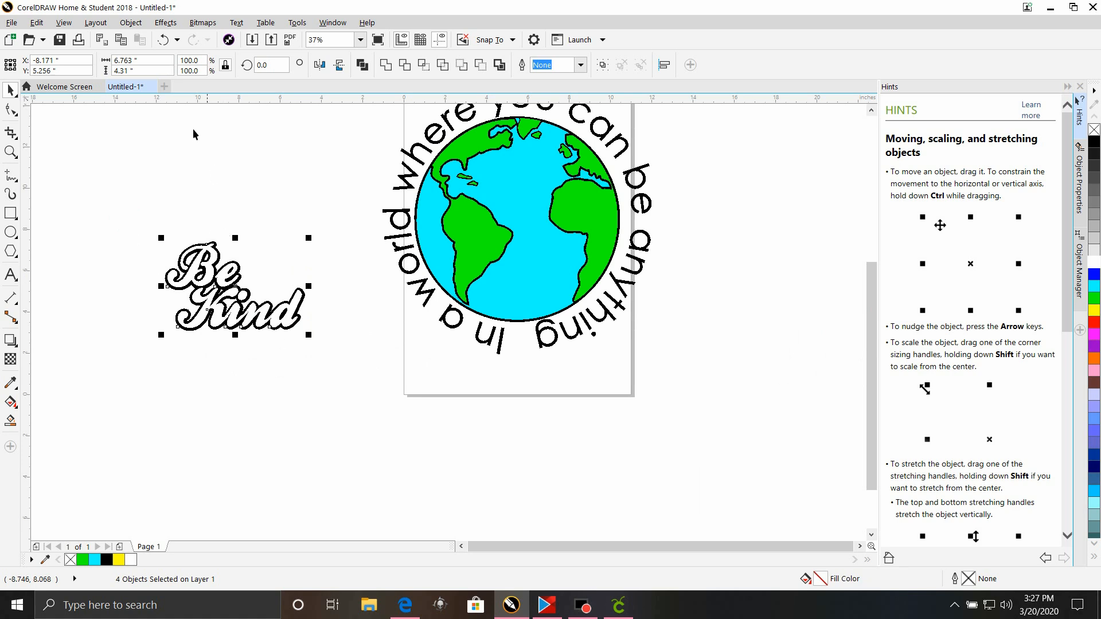
left_click(140, 24)
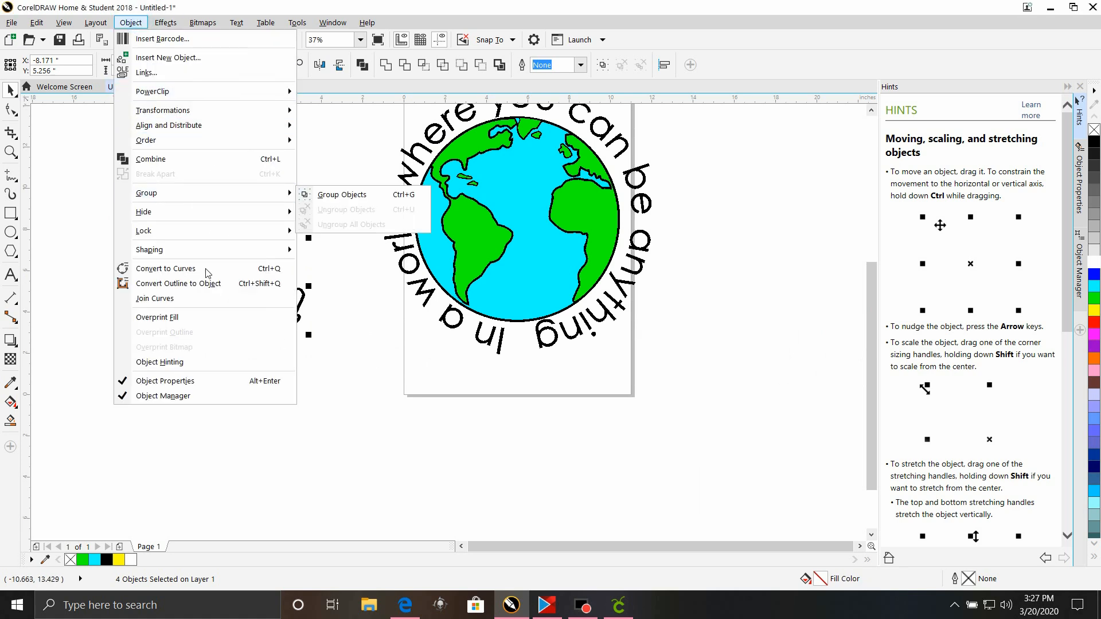
left_click(205, 195)
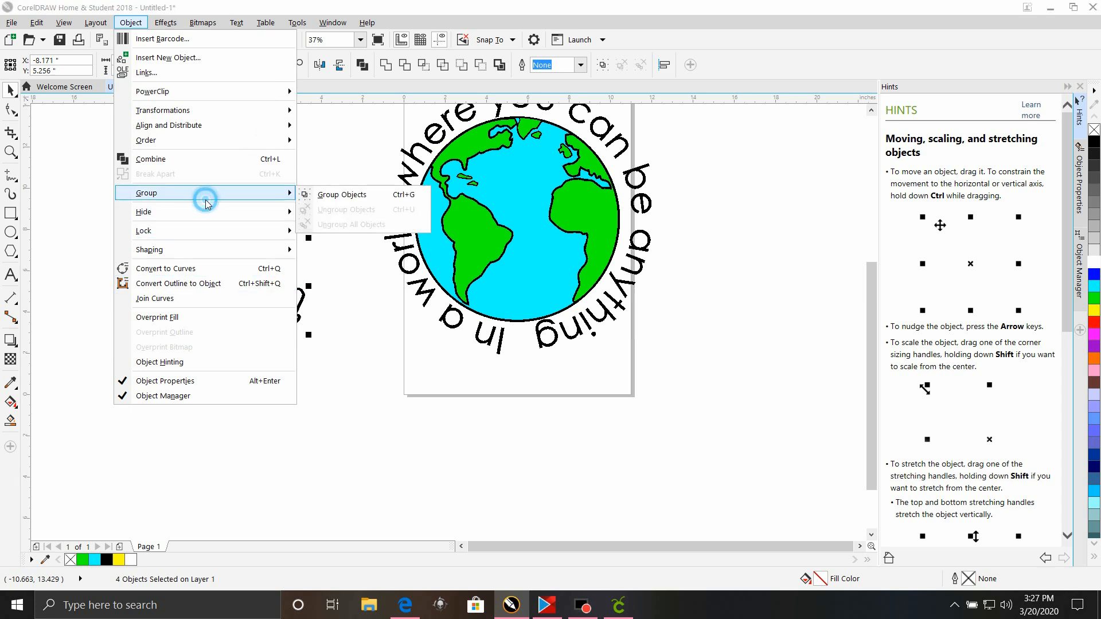
left_click(352, 198)
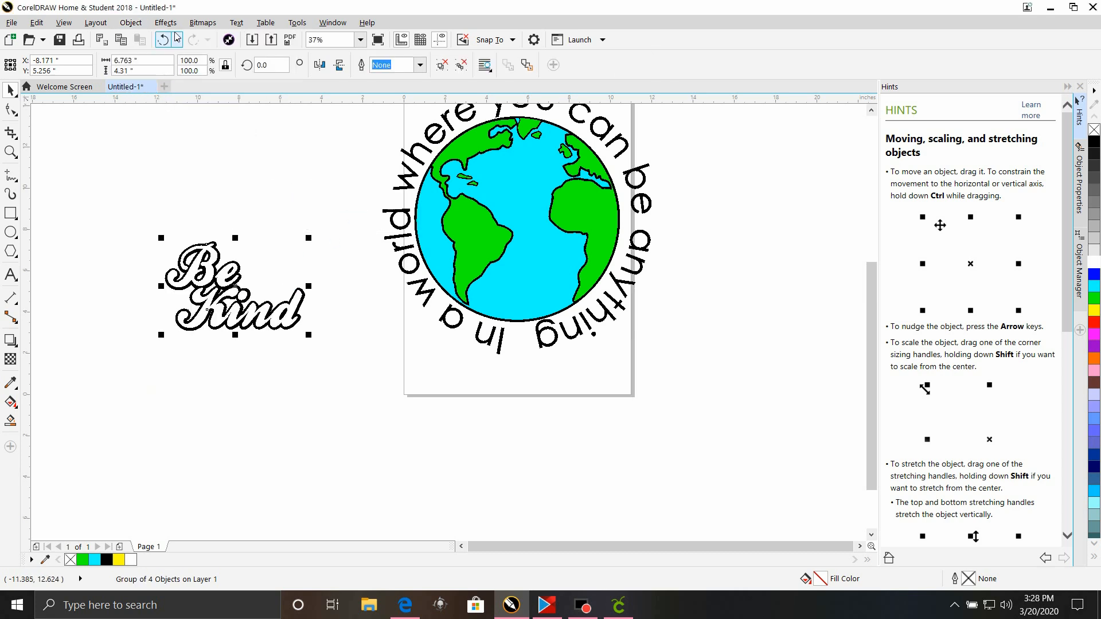
Step: Center the grouped "Be Kind" lettering on the page, over the globe
left_click(131, 22)
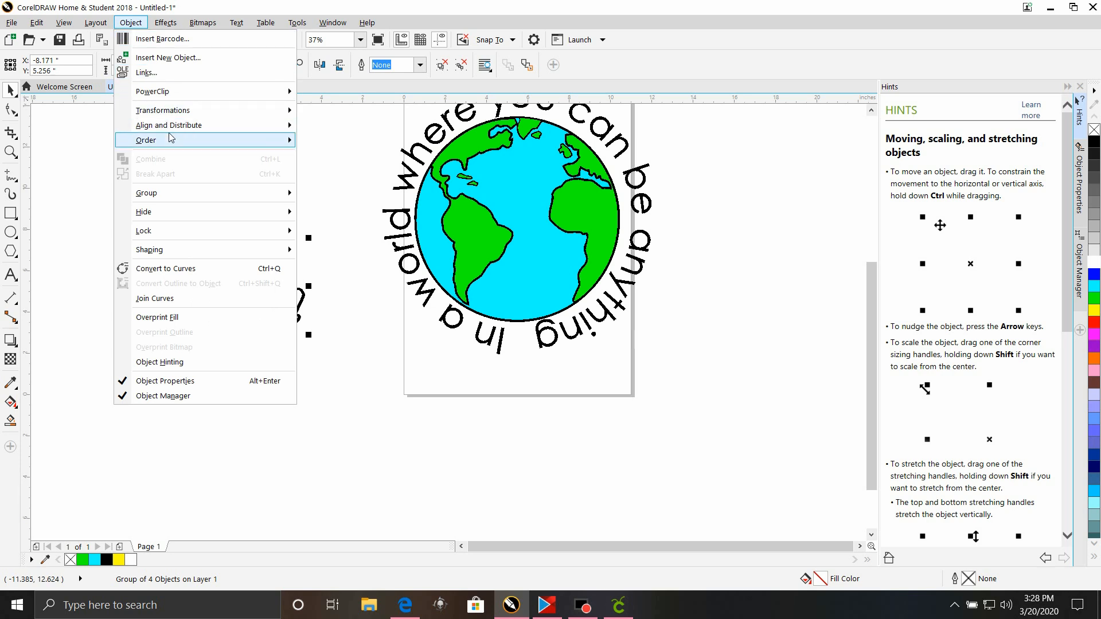
mouse_move(172, 126)
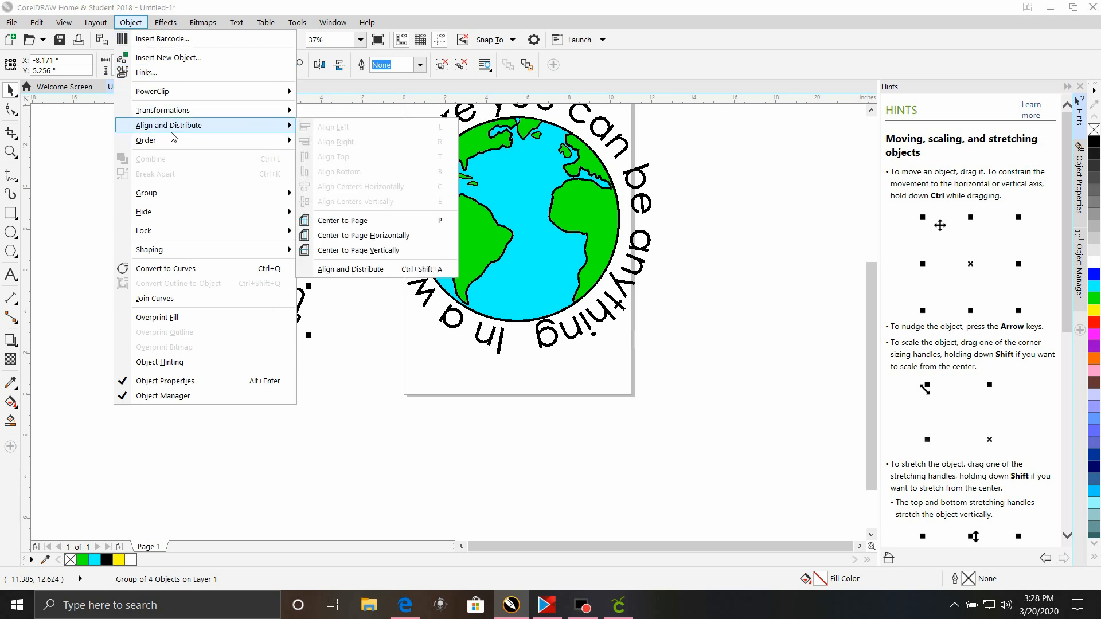
left_click(369, 224)
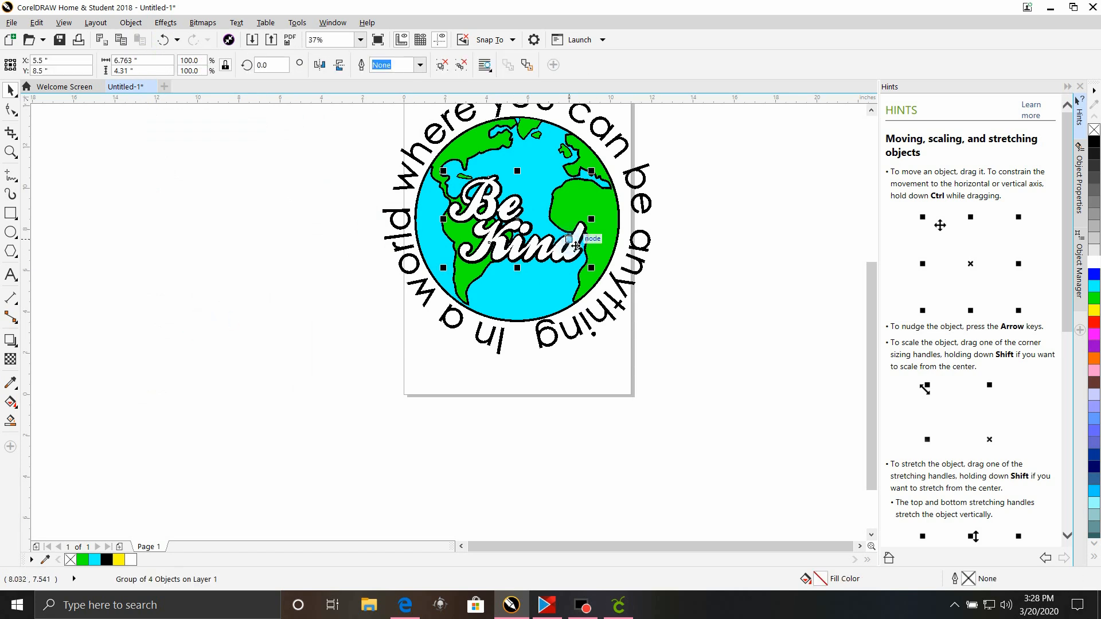
Step: Enlarge the "Be Kind" group proportionally to about 8.74 by 5.57 inches and recenter it on the page
left_click_drag(592, 171, 643, 140)
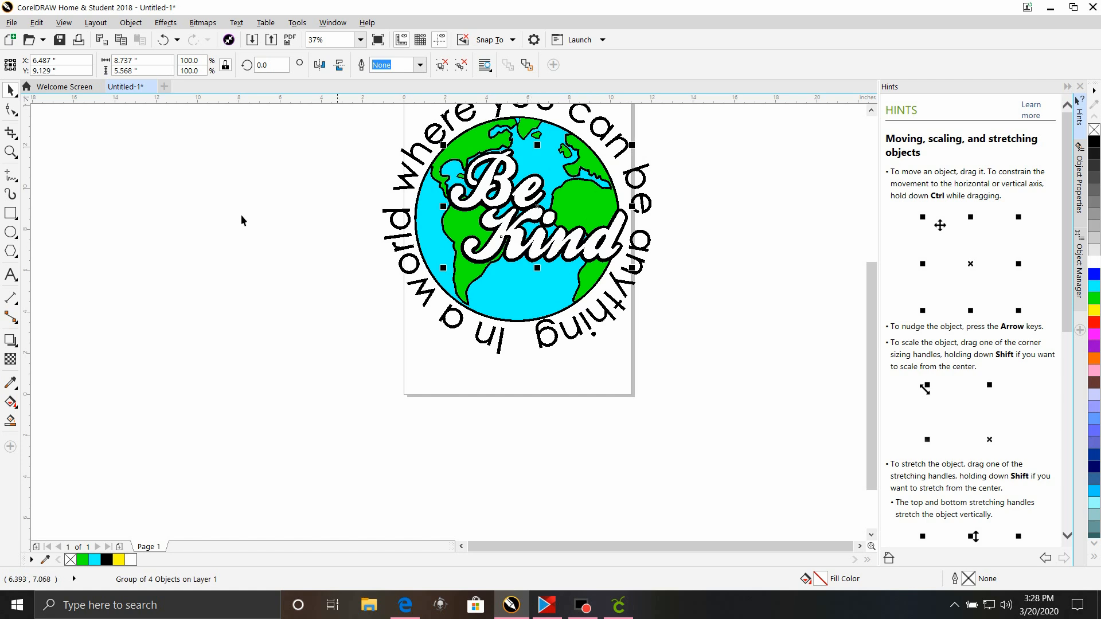
left_click(132, 22)
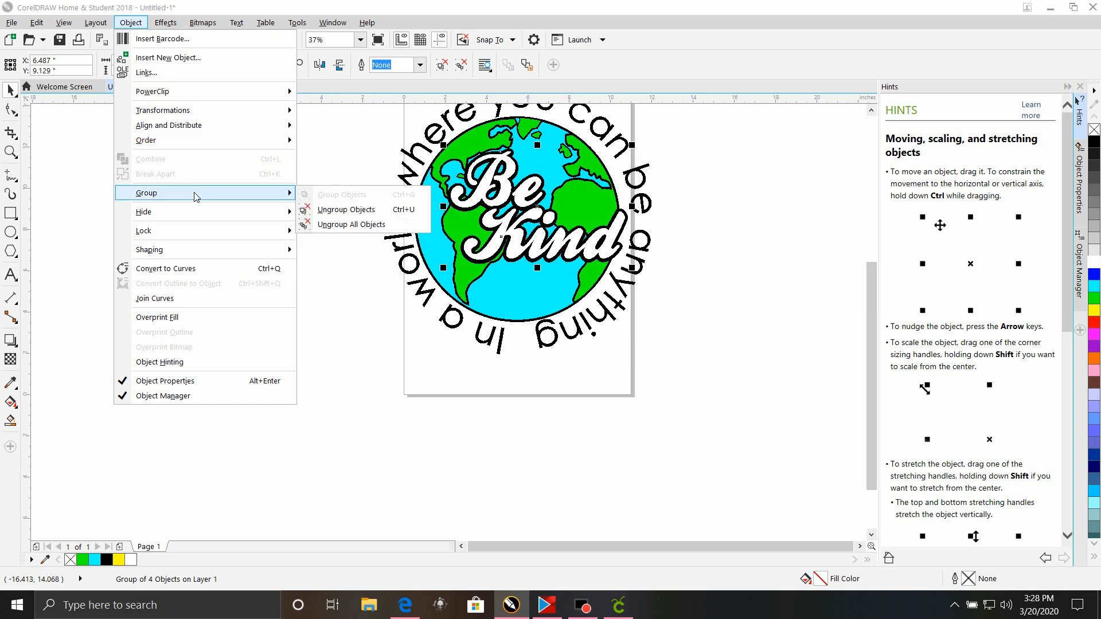
mouse_move(216, 212)
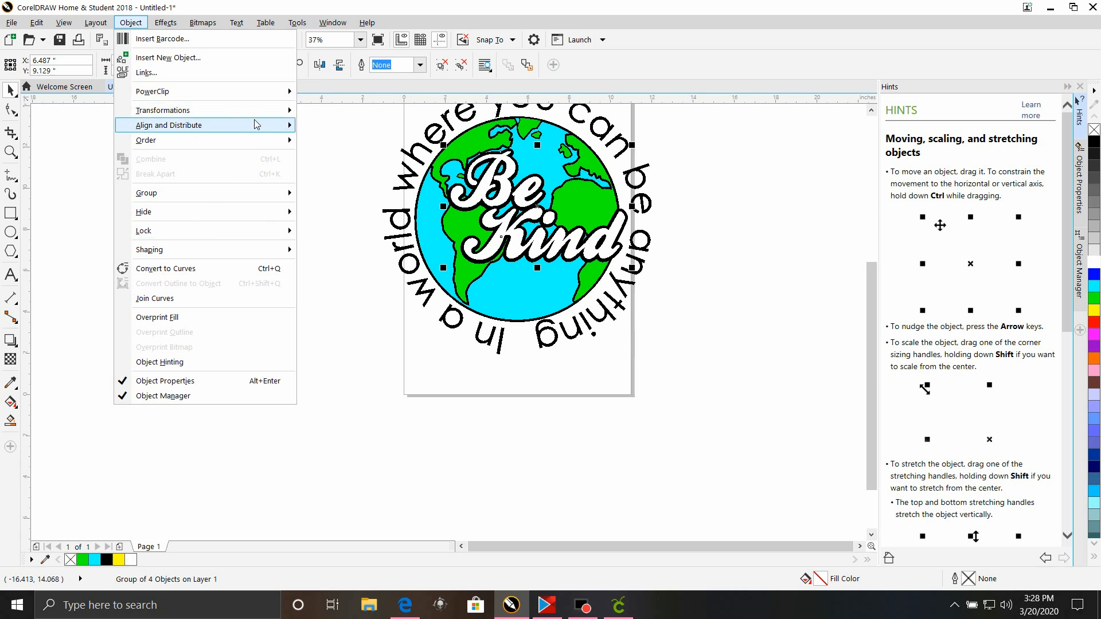
mouse_move(256, 125)
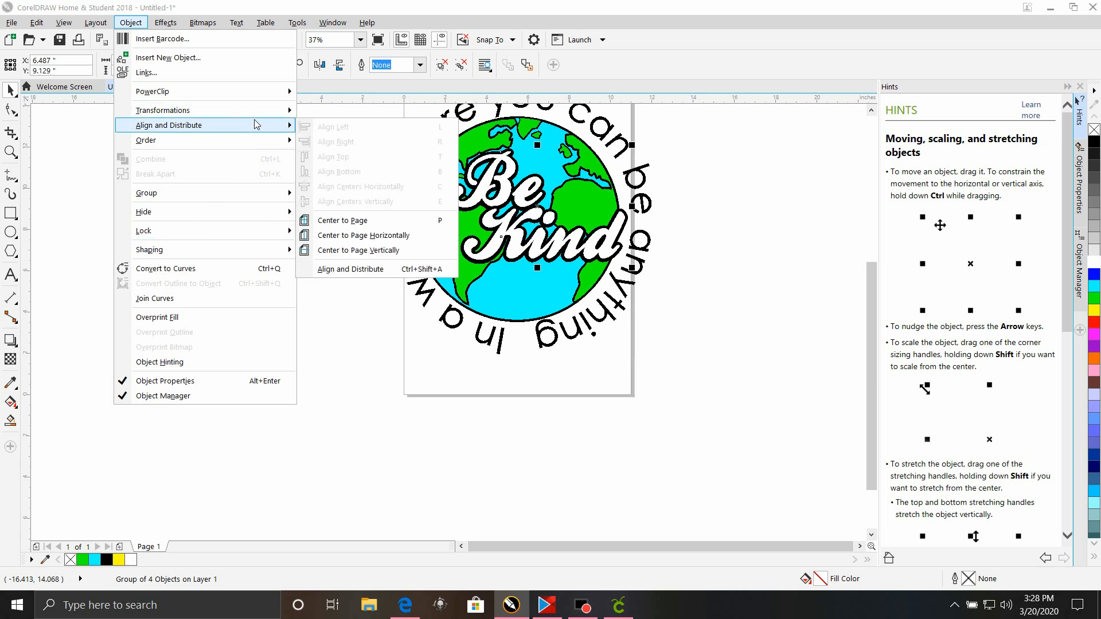
left_click(321, 221)
left_click(241, 319)
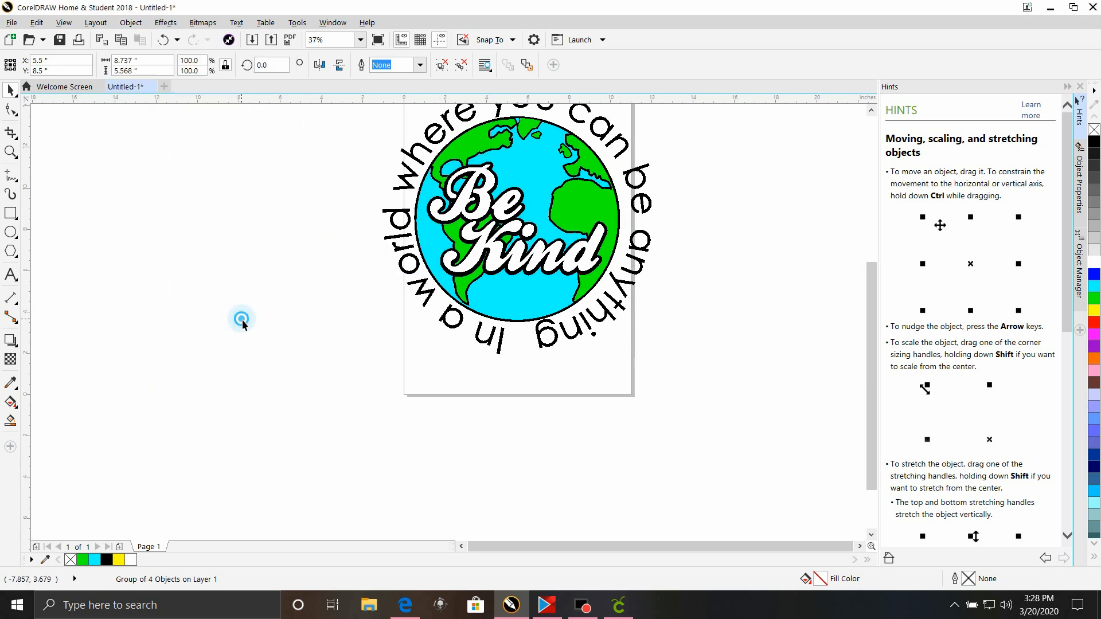
Step: Move the "Be Kind" group straight up about 0.32 inches on the globe
left_click(516, 201)
left_click_drag(518, 202, 519, 202)
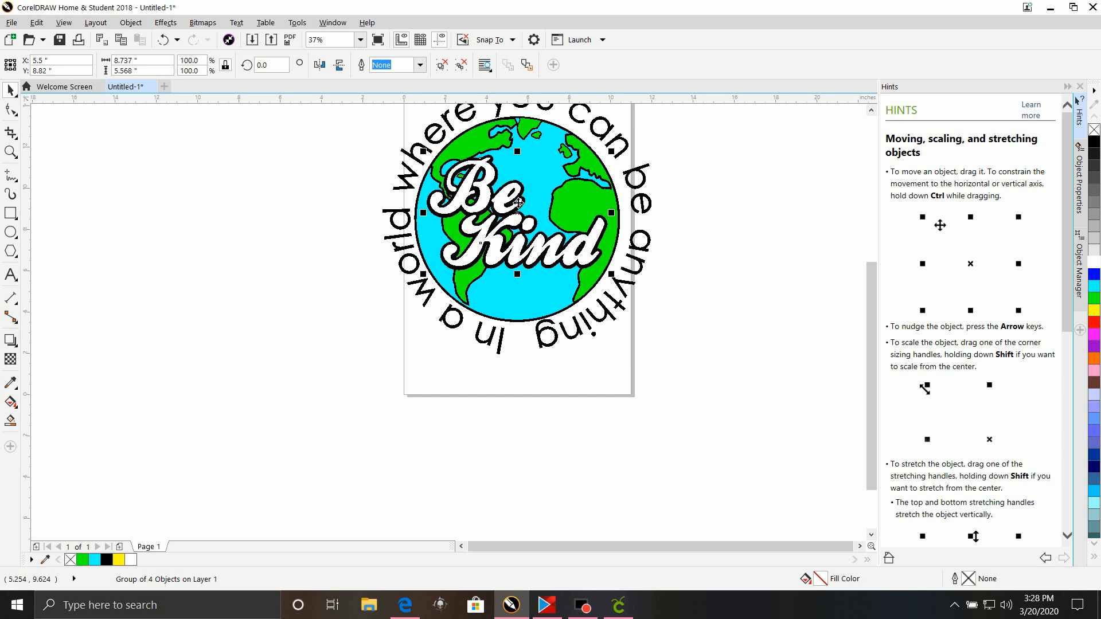
left_click(147, 298)
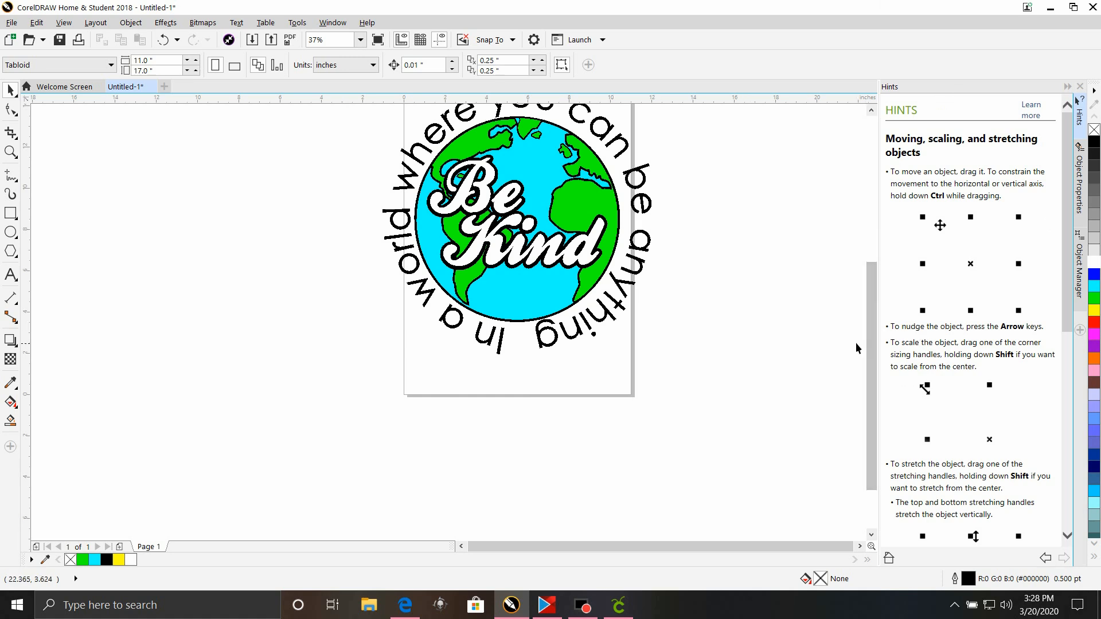
Step: Convert the globe and "Be Kind" lettering to a 300 dpi Paletted (8-bit) bitmap with anti-aliasing and a transparent background
left_click_drag(871, 349, 956, 257)
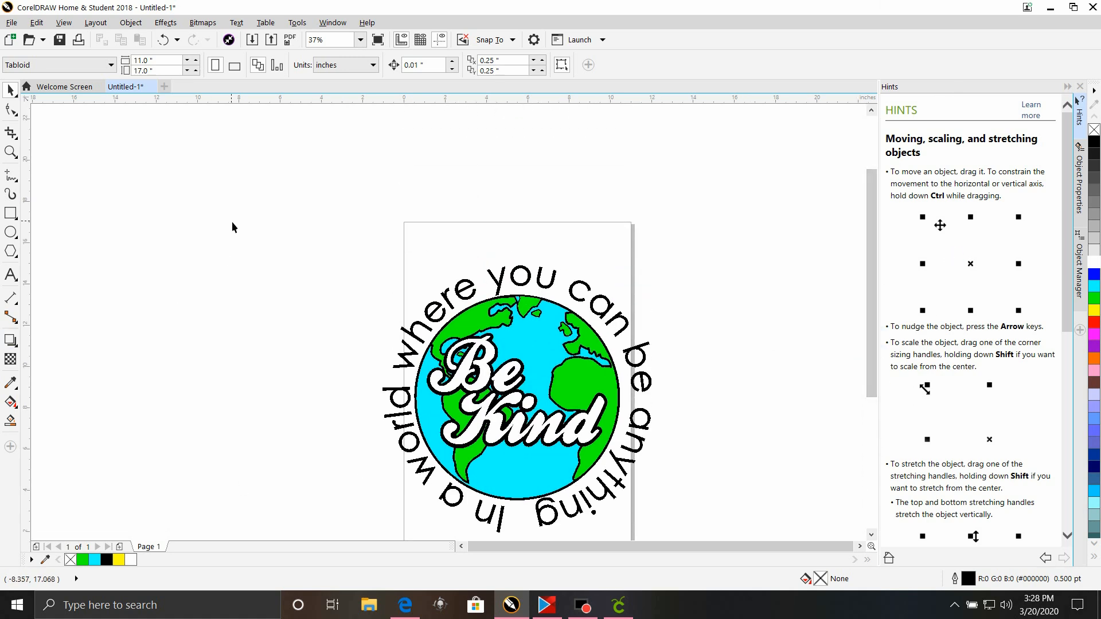
scroll(385, 222, "down", 1)
scroll(377, 303, "up", 1)
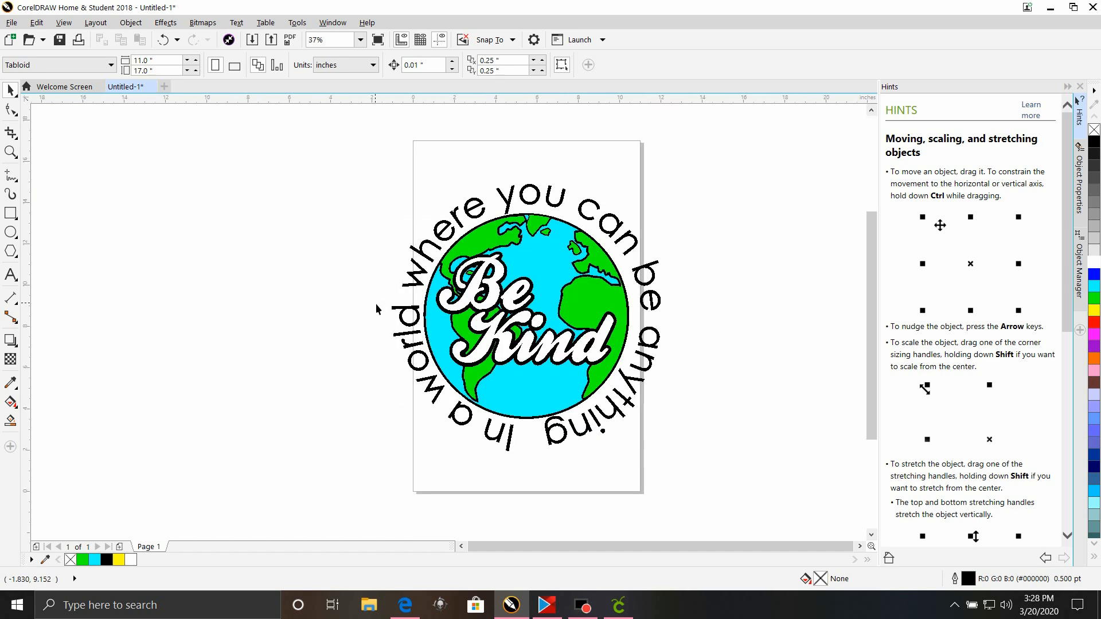
left_click_drag(316, 181, 805, 451)
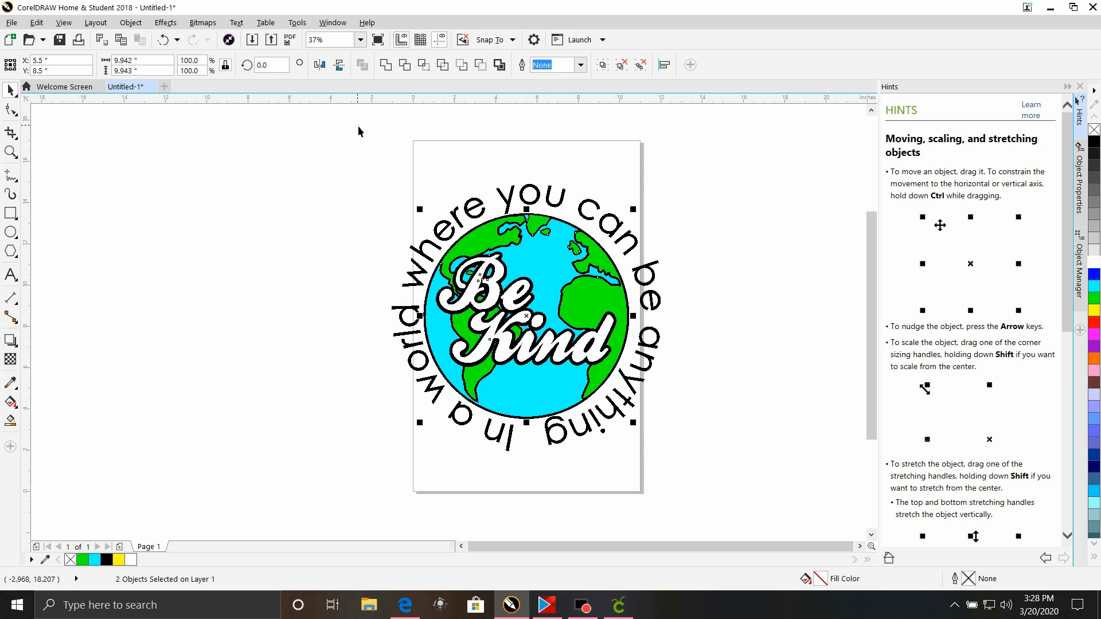
left_click(201, 22)
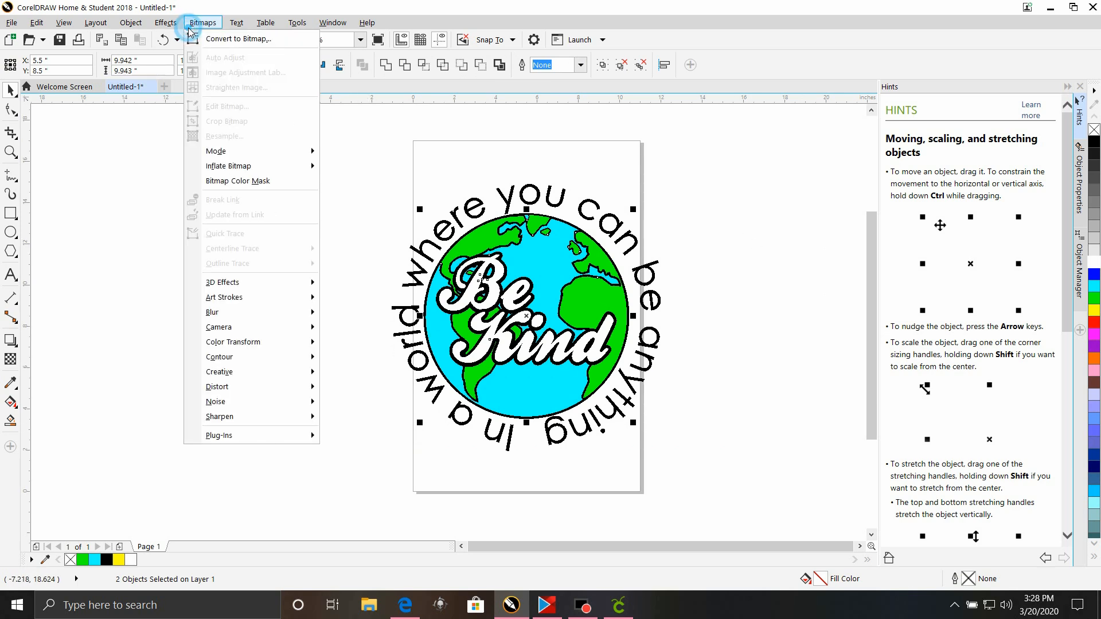
left_click(225, 39)
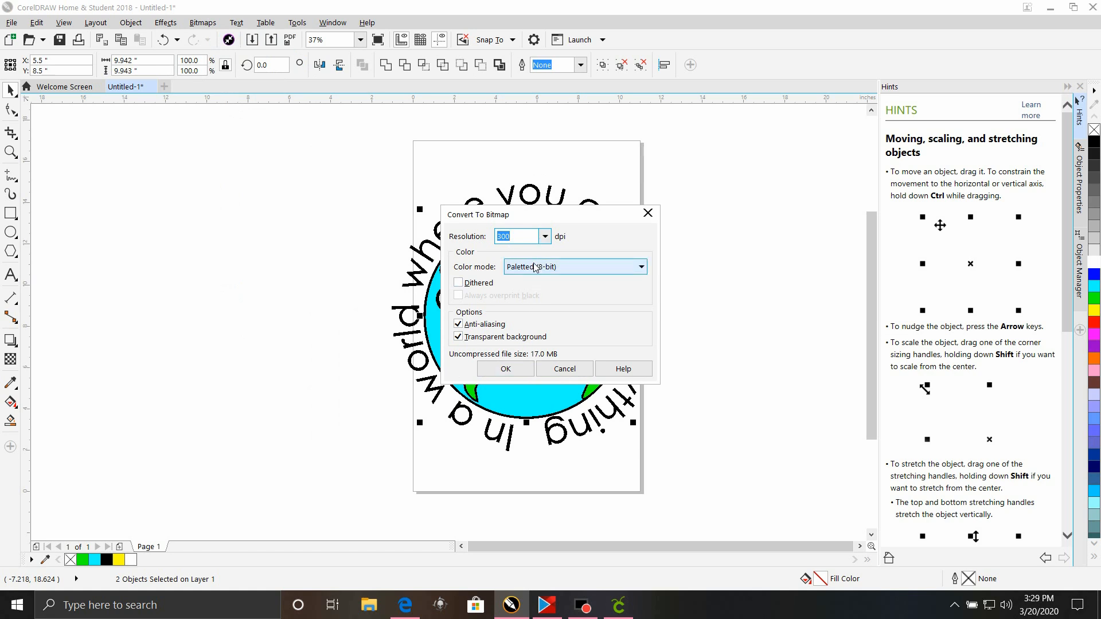
left_click(500, 370)
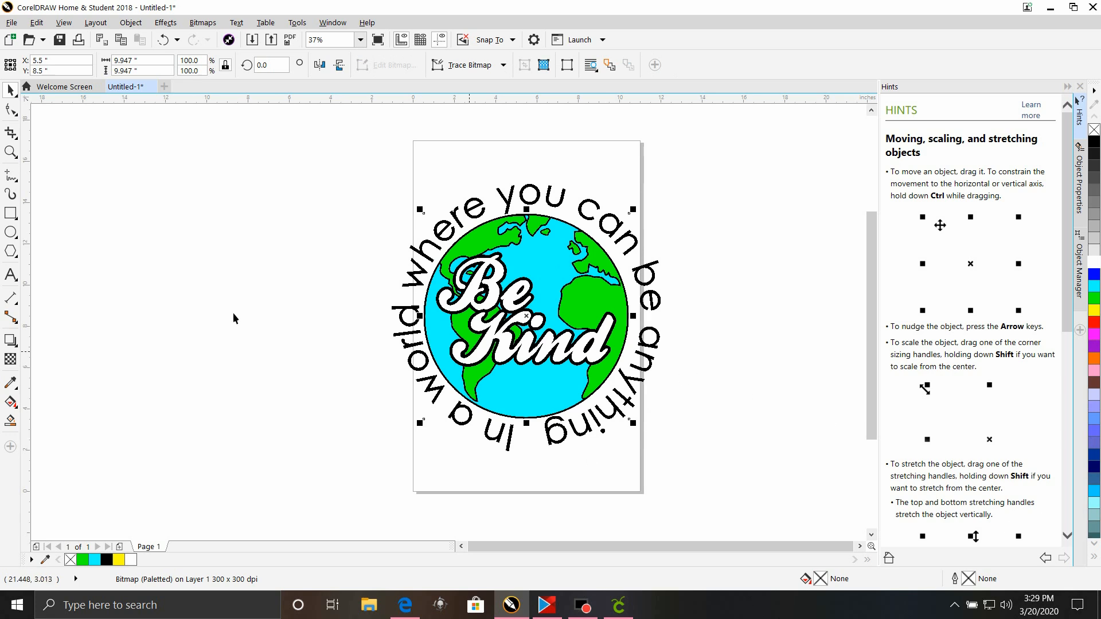
Step: Convert the globe bitmap to vectors with a Detailed Logo Outline Trace, reducing the bitmap and deleting the original image
left_click(479, 66)
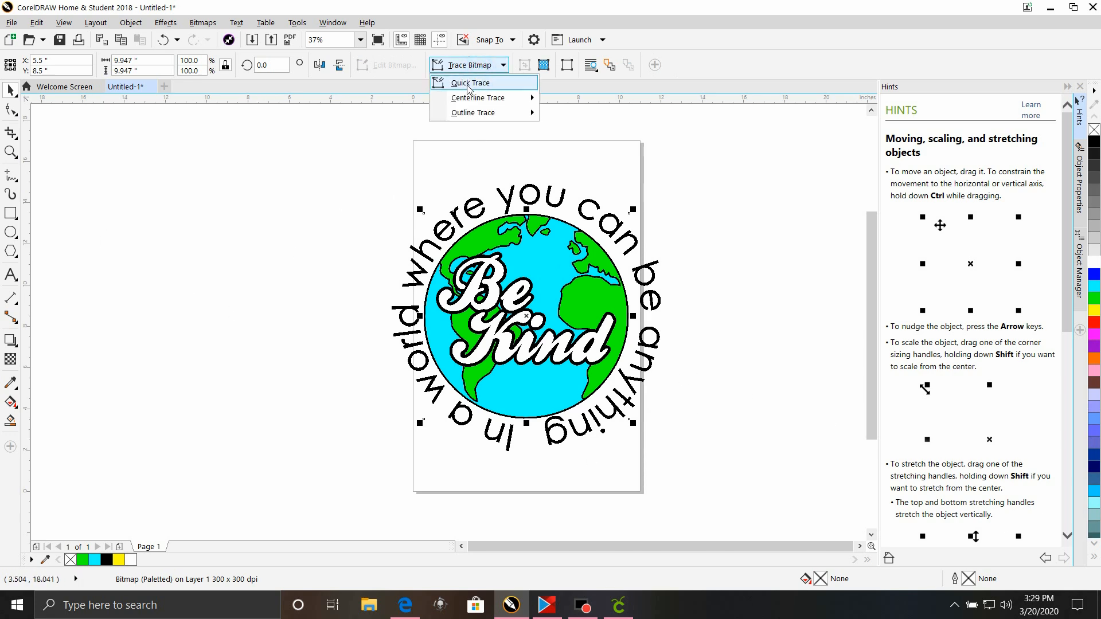
mouse_move(476, 115)
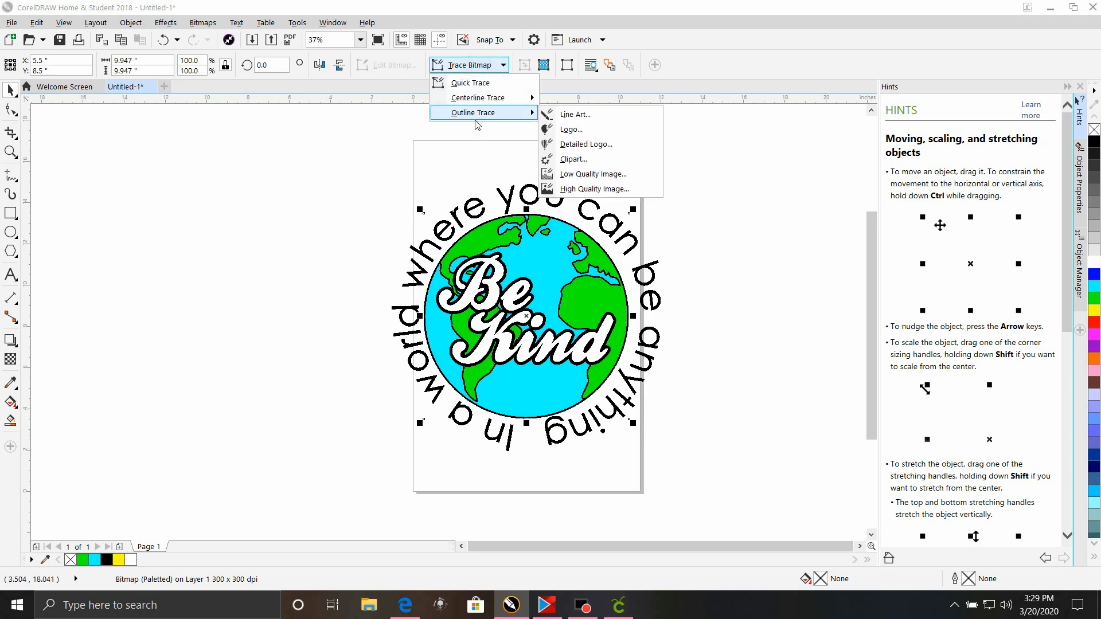
left_click(562, 143)
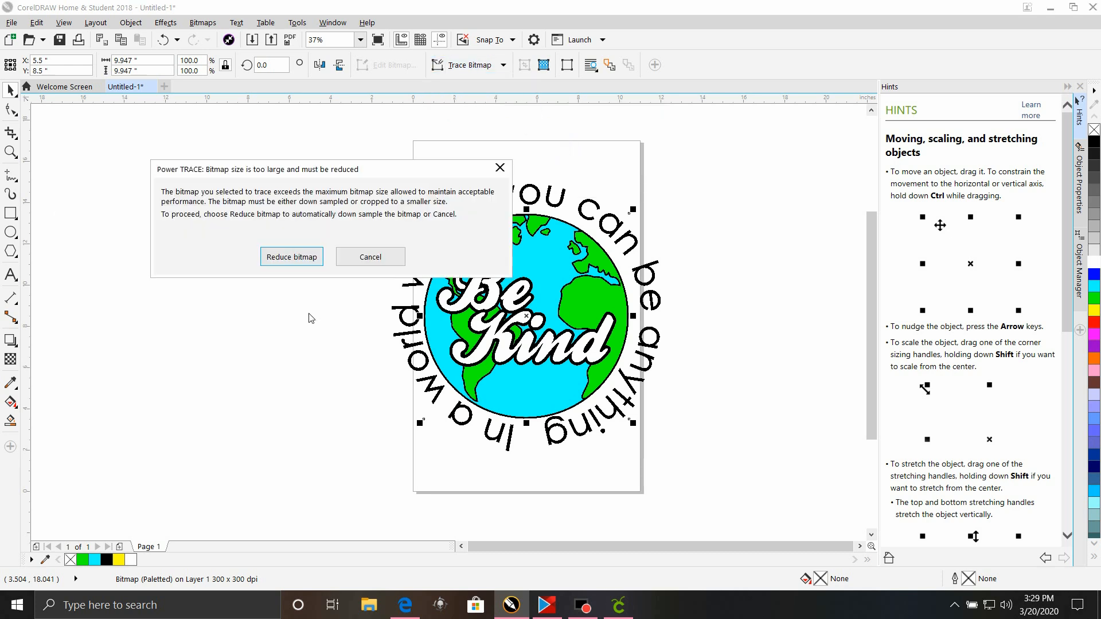
left_click(297, 256)
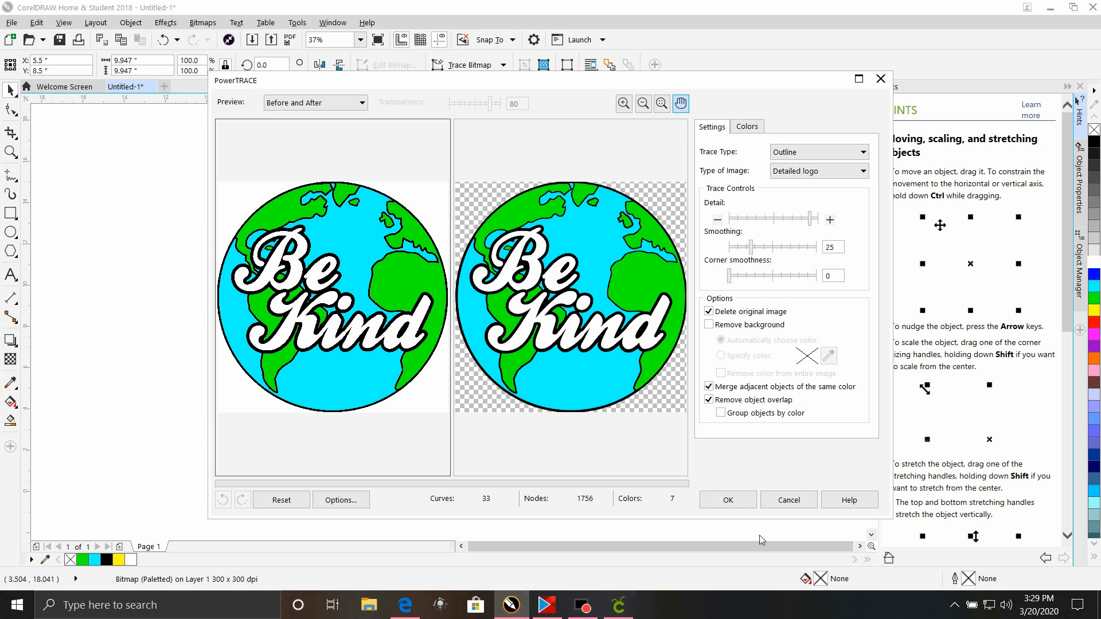
left_click(728, 500)
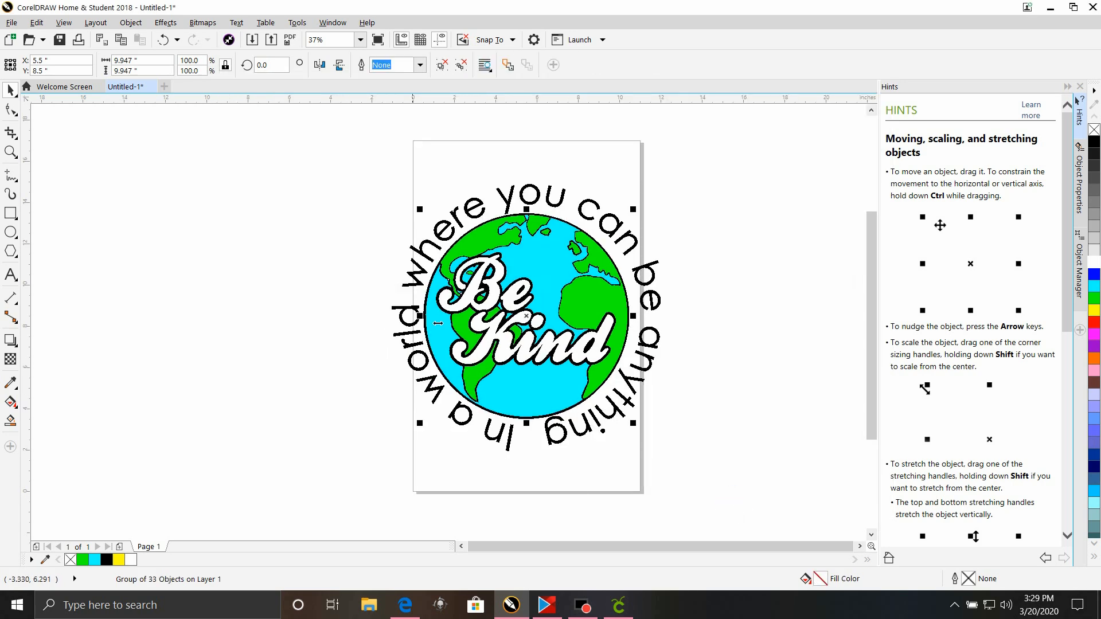
Step: Move the traced globe group off the page and undo the move
left_click_drag(506, 410, 195, 446)
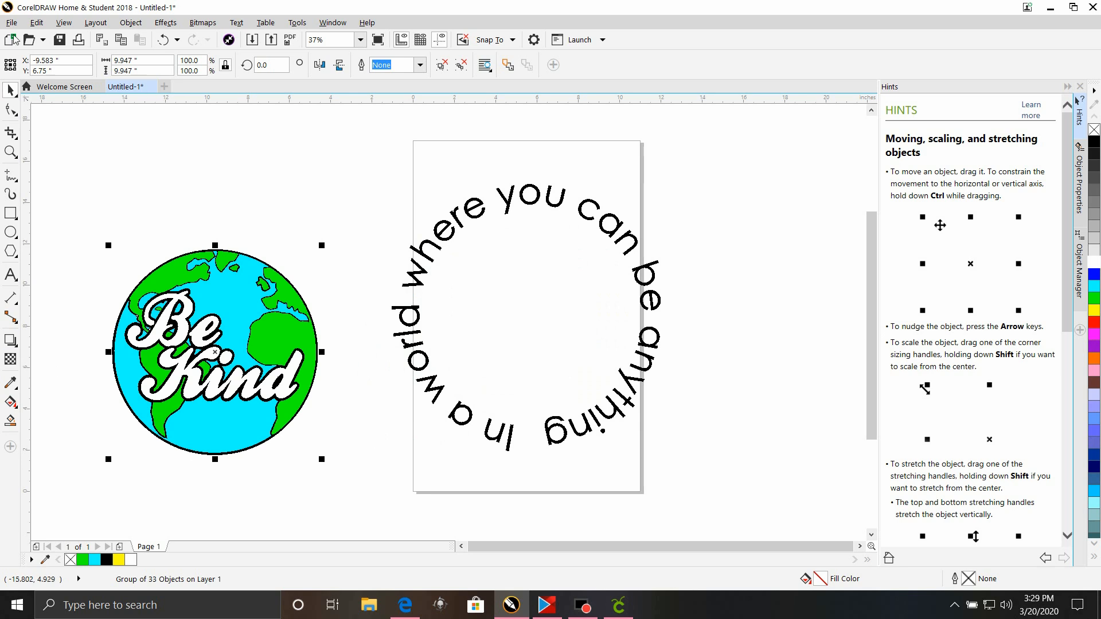
left_click(162, 39)
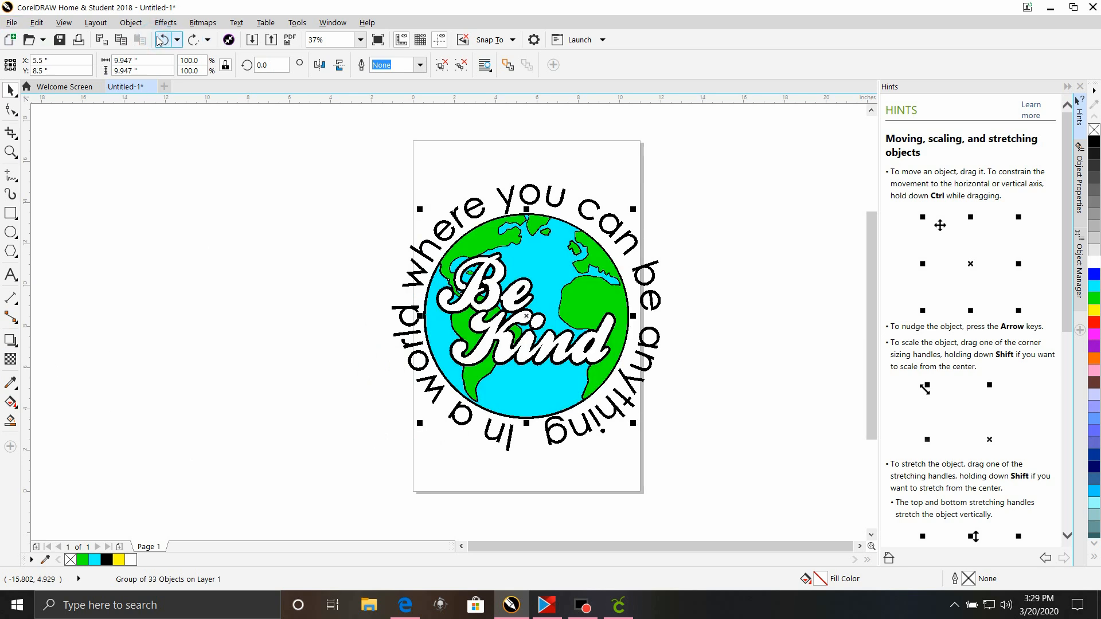
Step: Ungroup all objects in the traced globe artwork and clear the selection
scroll(687, 297, "up", 2)
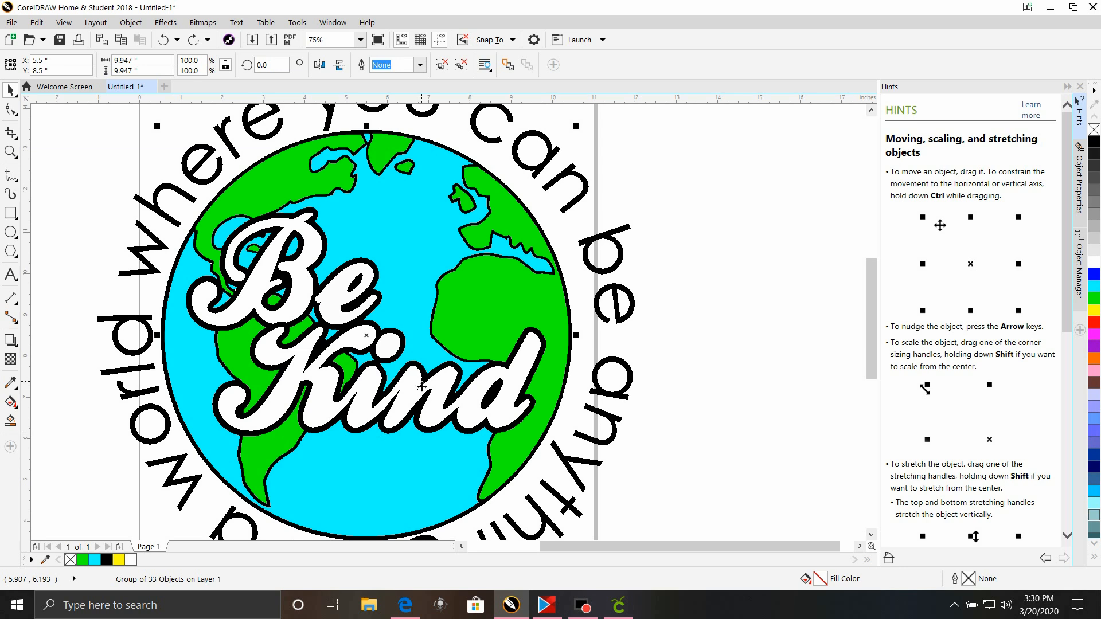
right_click(384, 199)
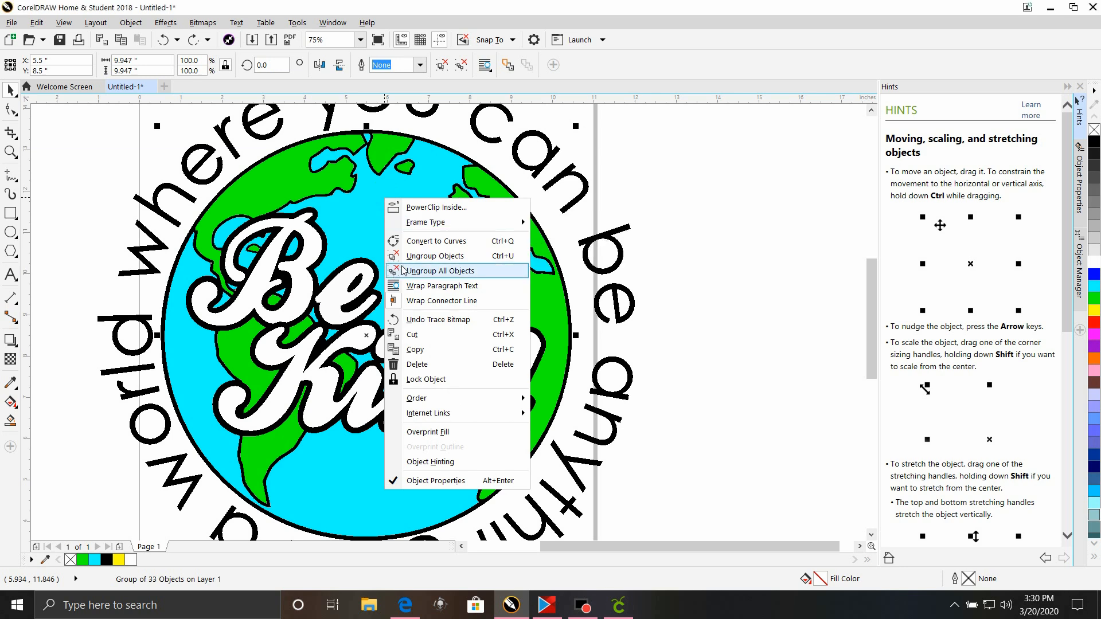
left_click(439, 271)
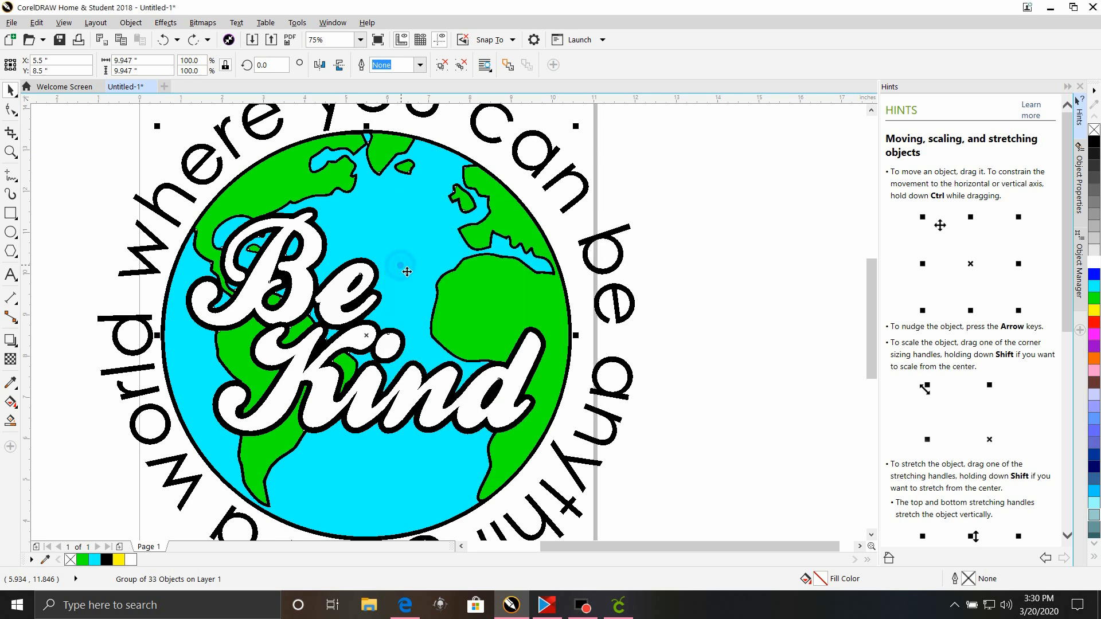
left_click(816, 206)
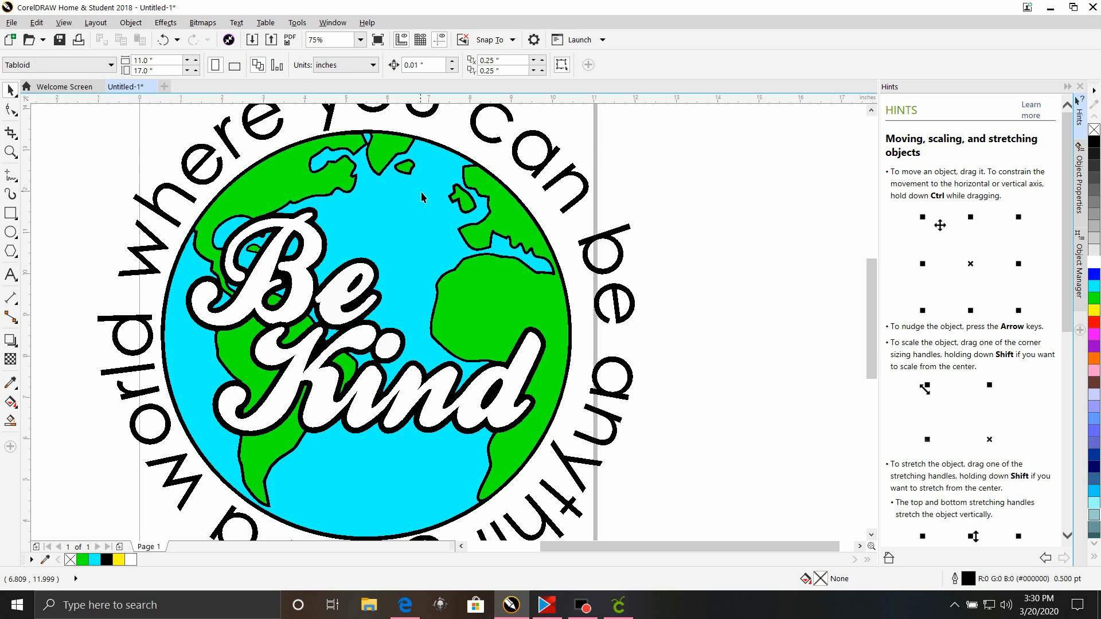
left_click(430, 147)
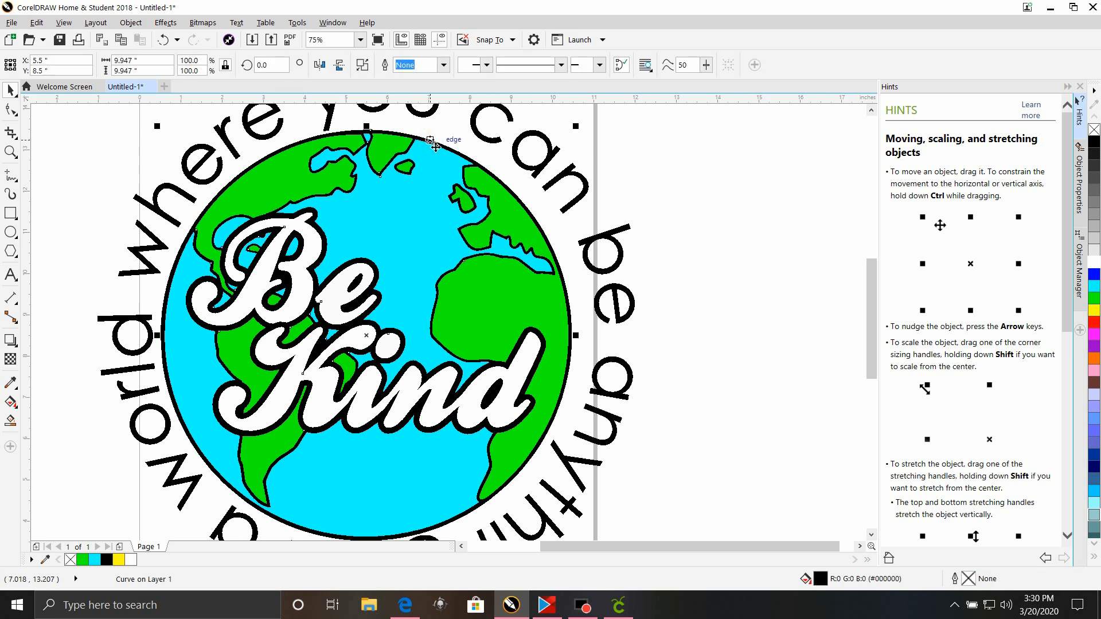
scroll(243, 293, "up", 2)
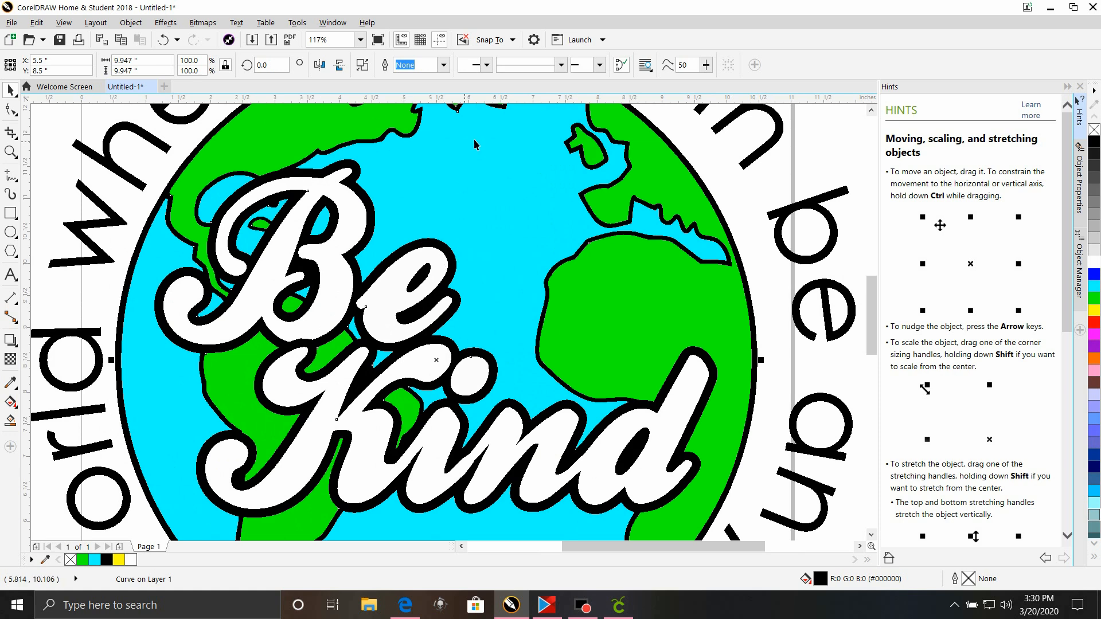
left_click(608, 166, "shift")
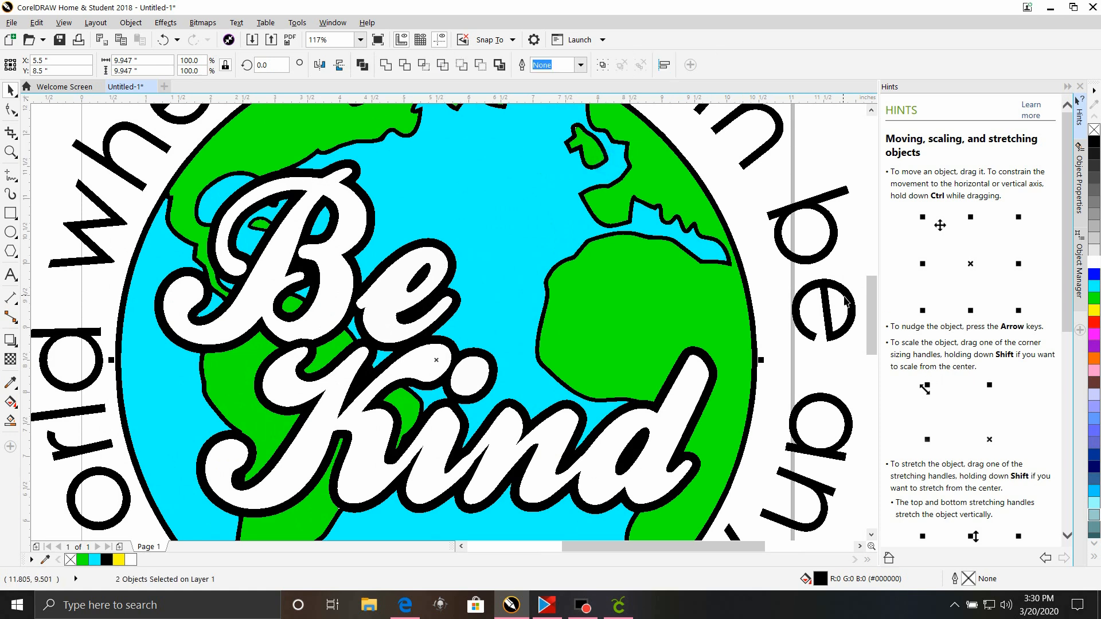
scroll(871, 321, "up", 2)
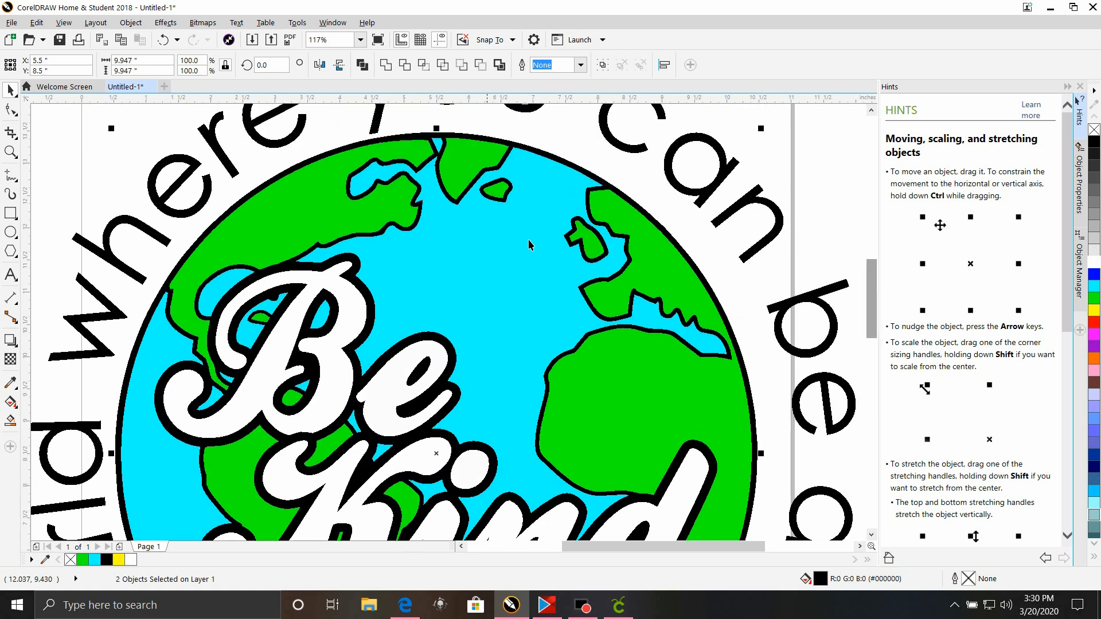
left_click(508, 196, "shift")
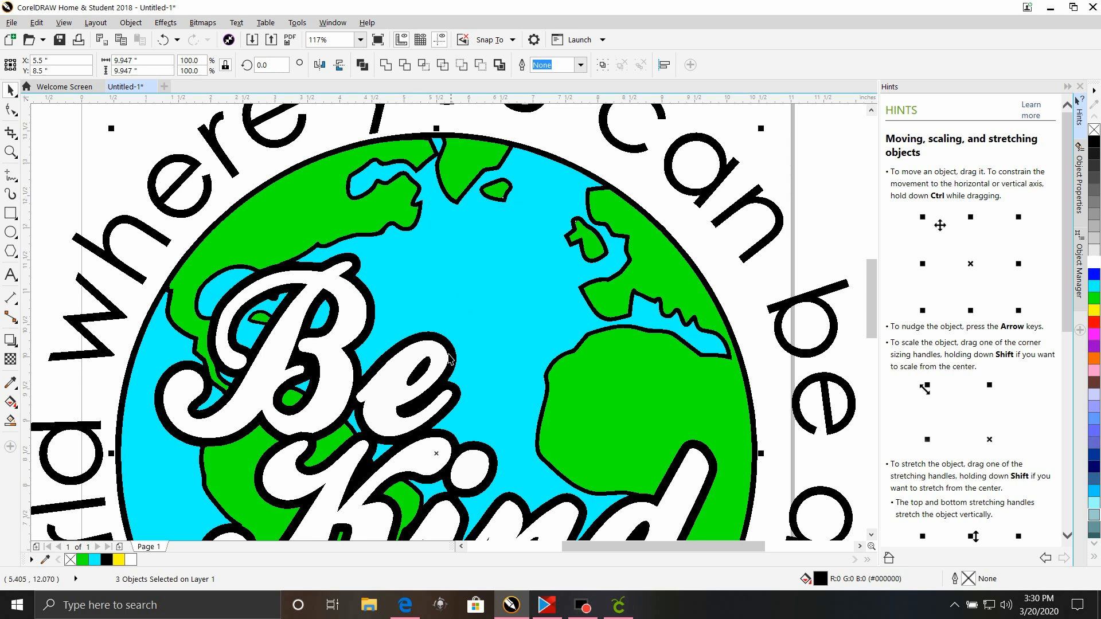
left_click(252, 320, "shift")
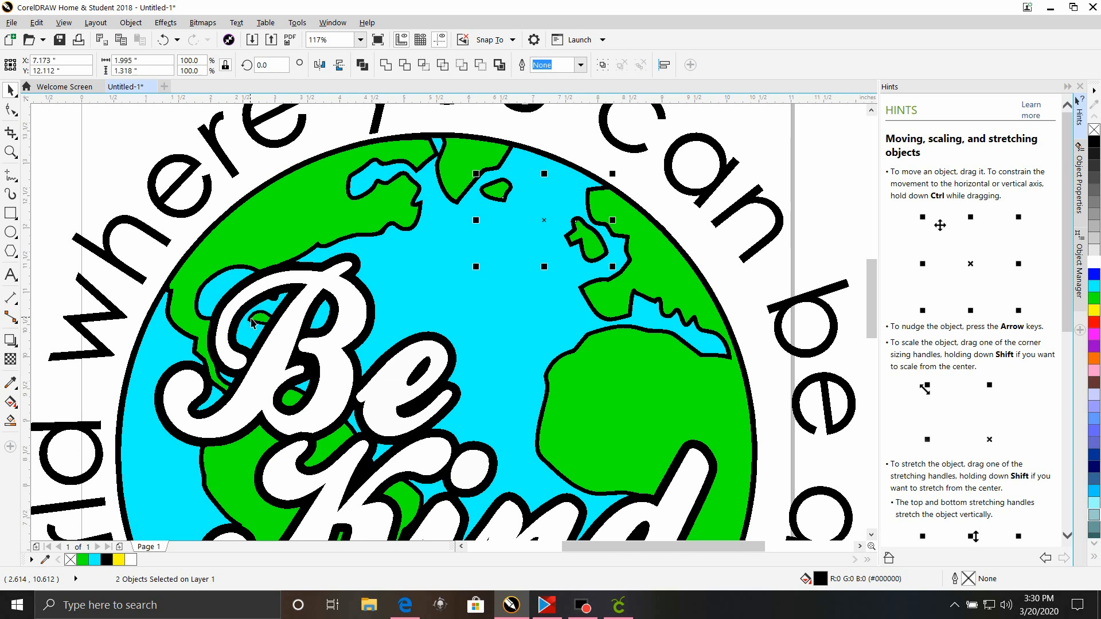
scroll(252, 321, "up", 4)
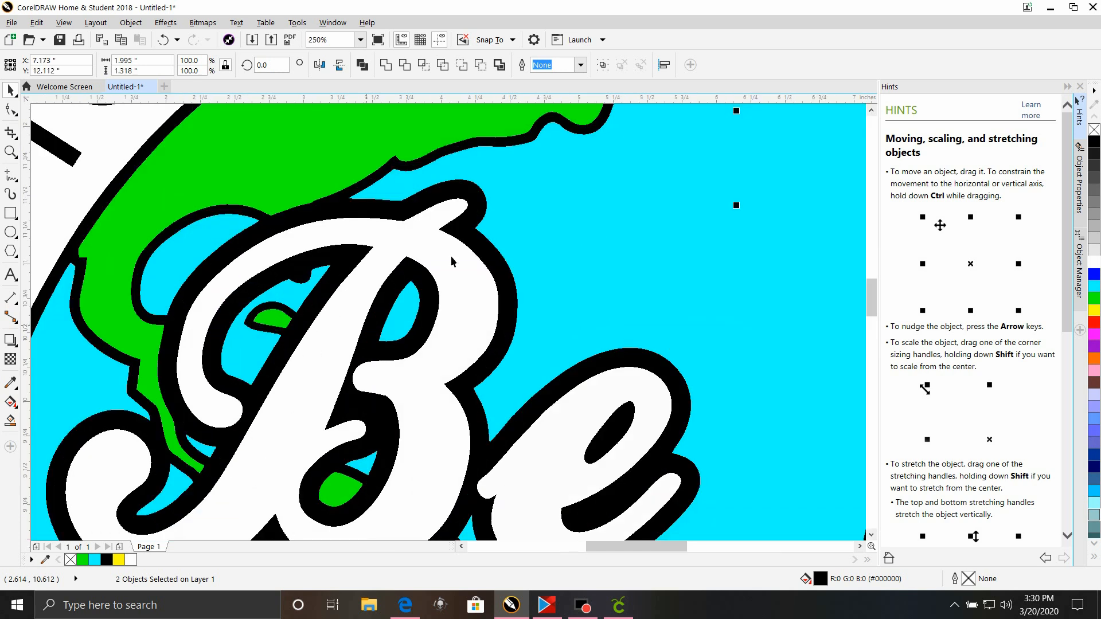
scroll(249, 339, "down", 7)
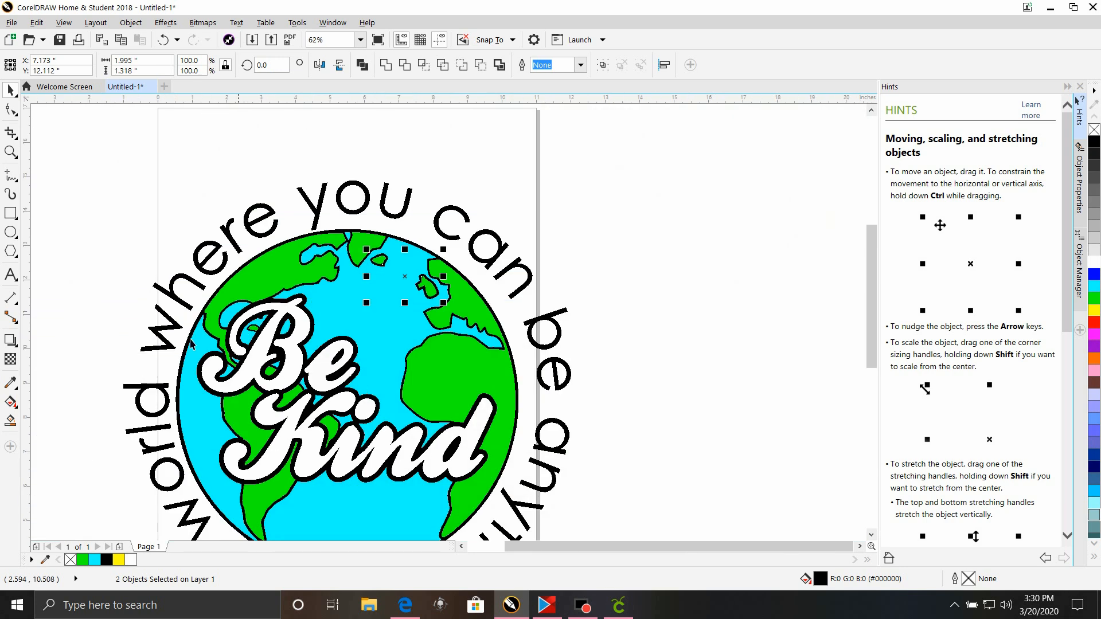
left_click(54, 204)
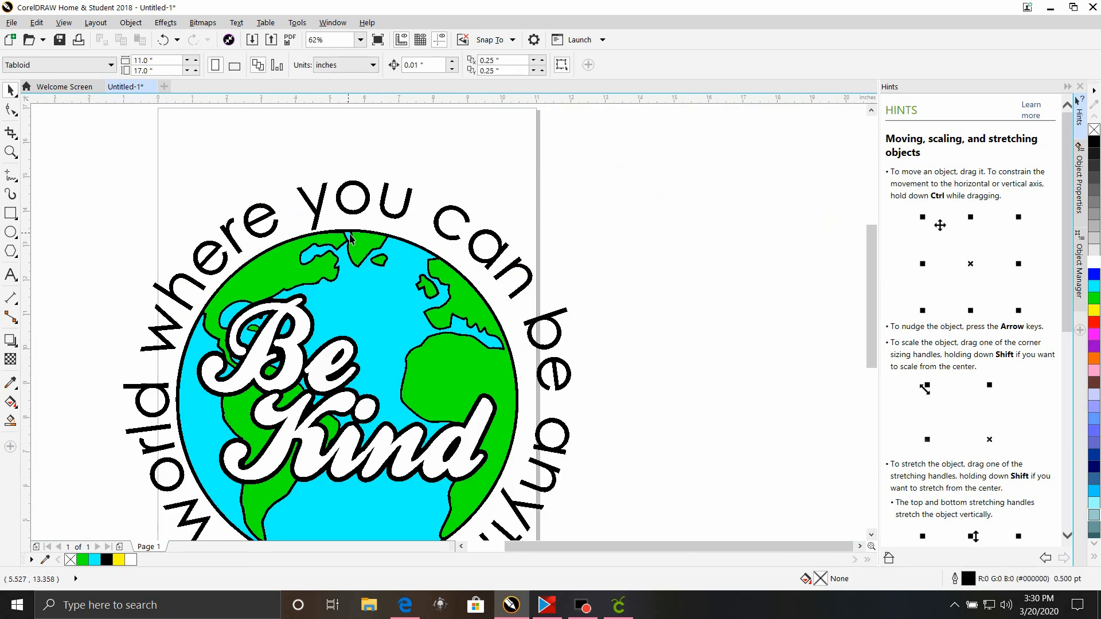
Step: Weld the main black globe and lettering outline with the separate black counters inside the "e" and "d"
left_click(305, 383)
scroll(305, 382, "up", 5)
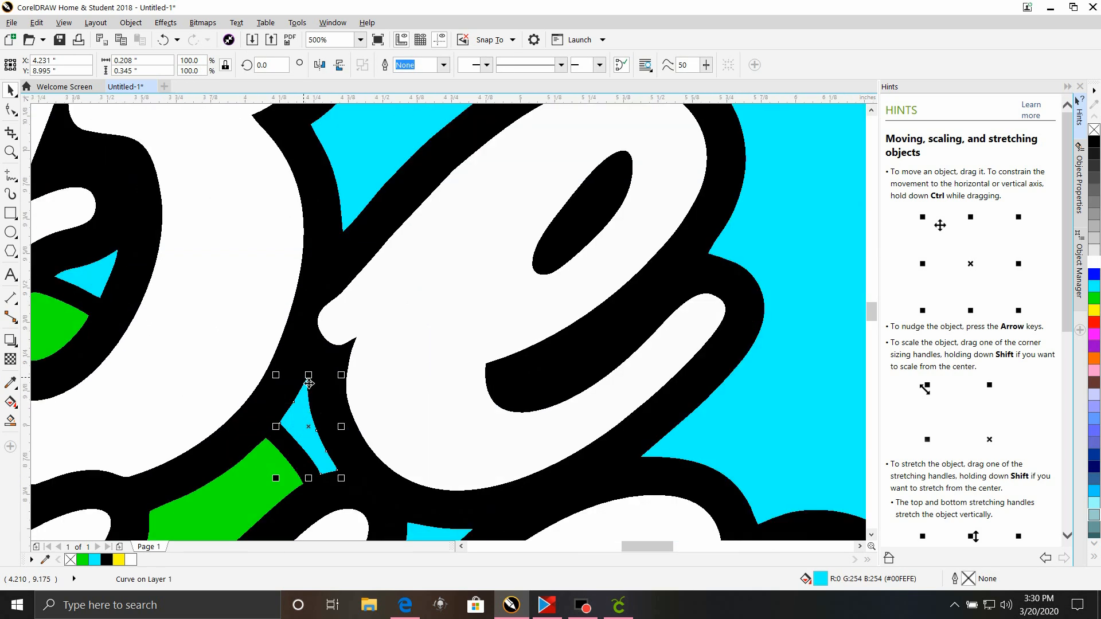
left_click(342, 445)
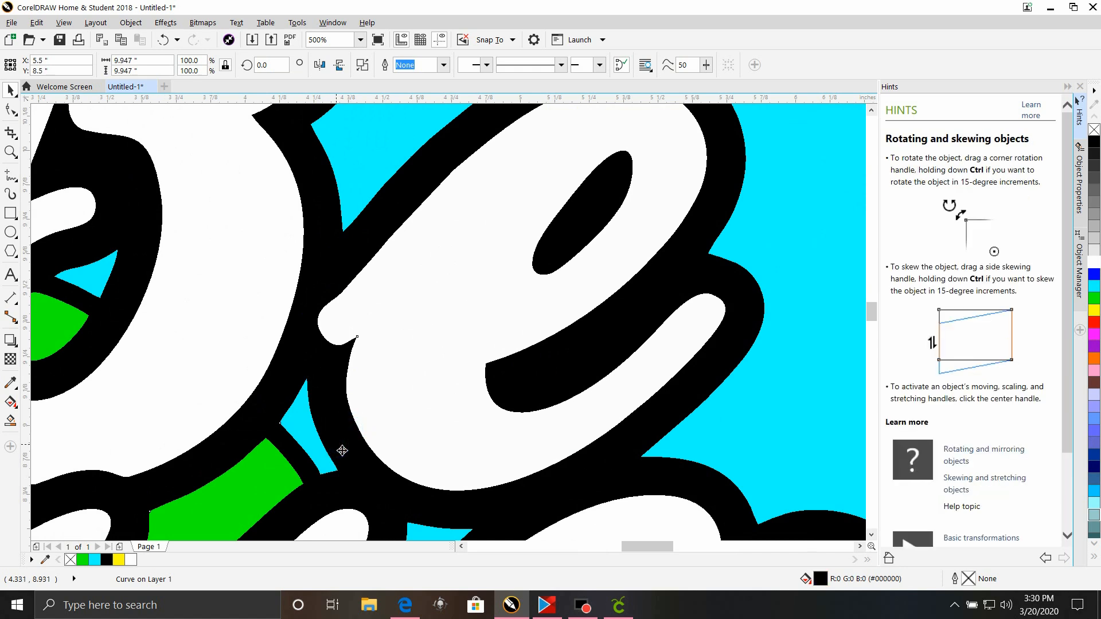
scroll(342, 451, "down", 2)
left_click(509, 295, "shift")
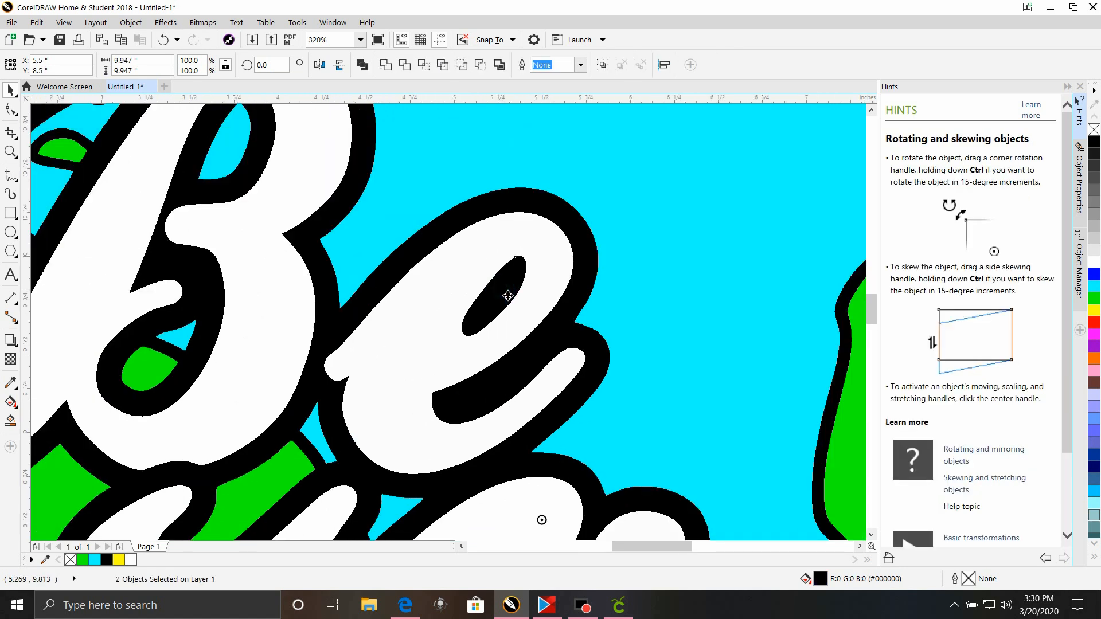
scroll(591, 360, "down", 4)
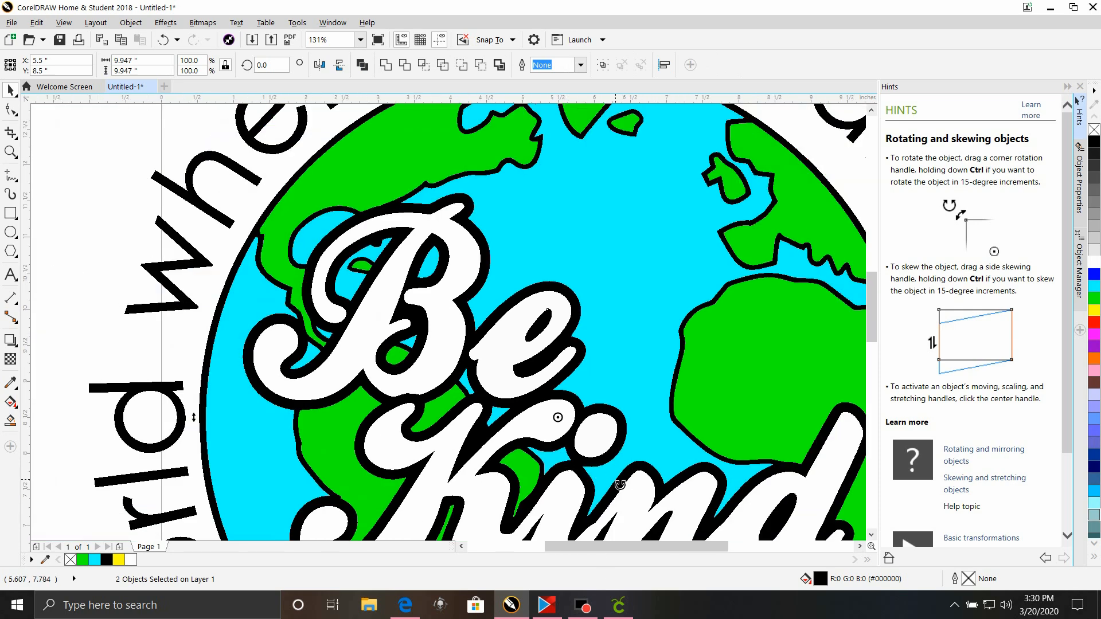
scroll(617, 484, "down", 1)
left_click(751, 511, "shift")
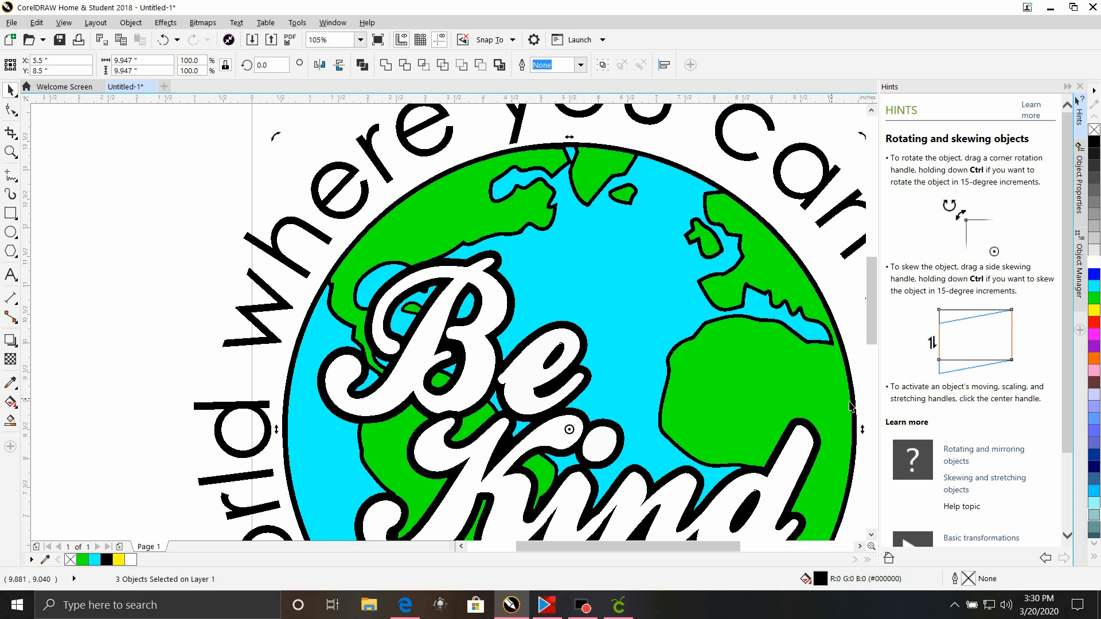
left_click(385, 69)
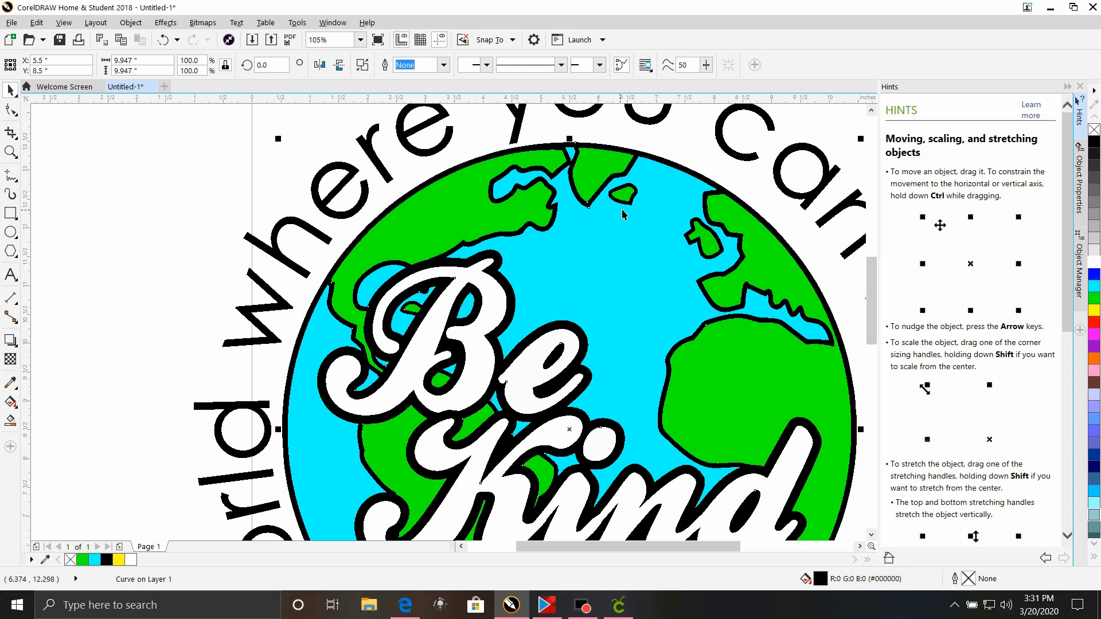
Step: Try moving the small island near the top of the globe out of place, and undo the moves
left_click_drag(624, 195, 645, 212)
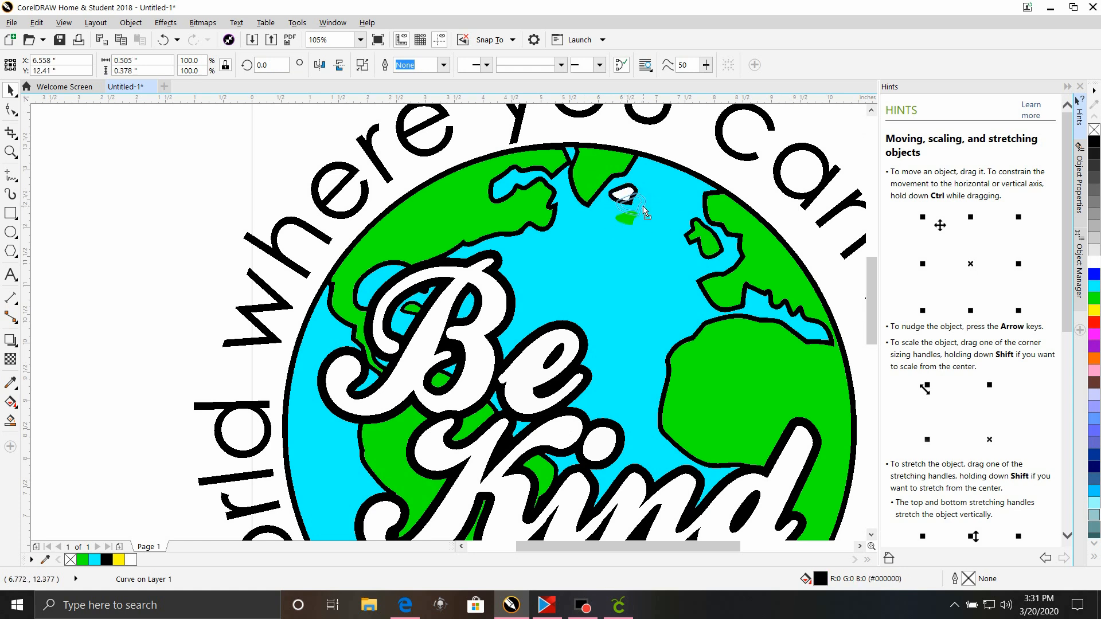
left_click(163, 39)
left_click(163, 39)
scroll(712, 434, "up", 2)
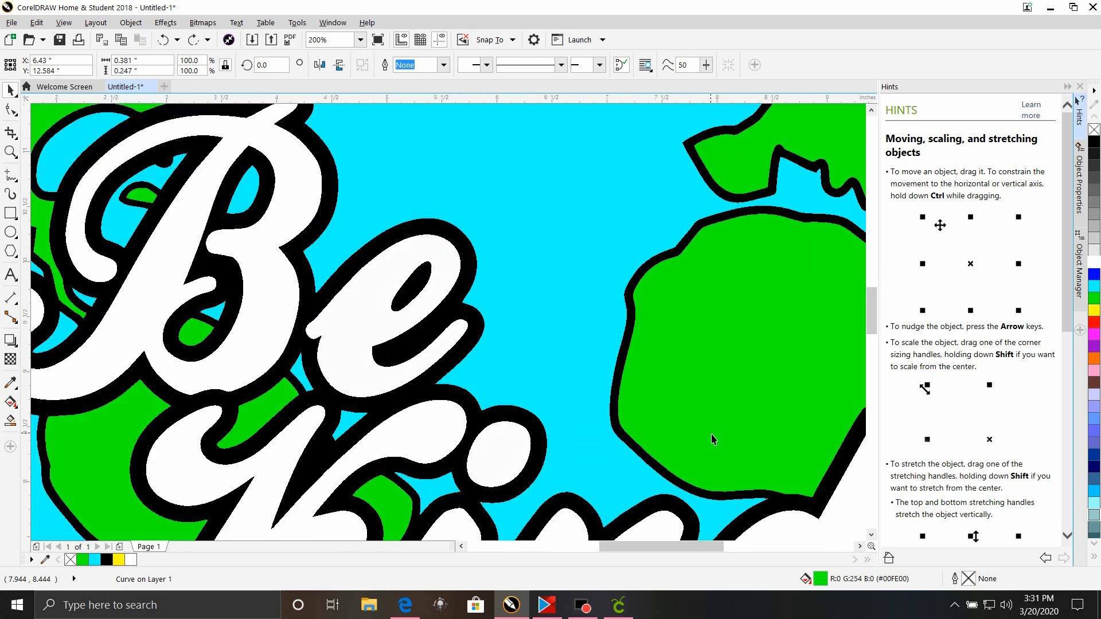
scroll(711, 434, "down", 3)
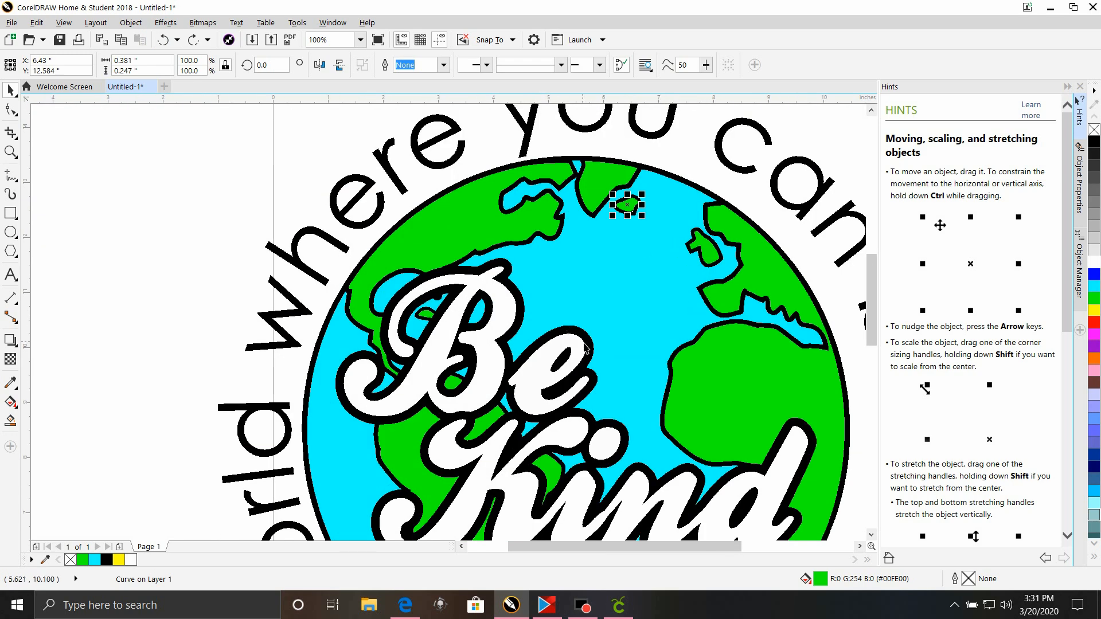
scroll(585, 347, "up", 2)
scroll(746, 351, "down", 4)
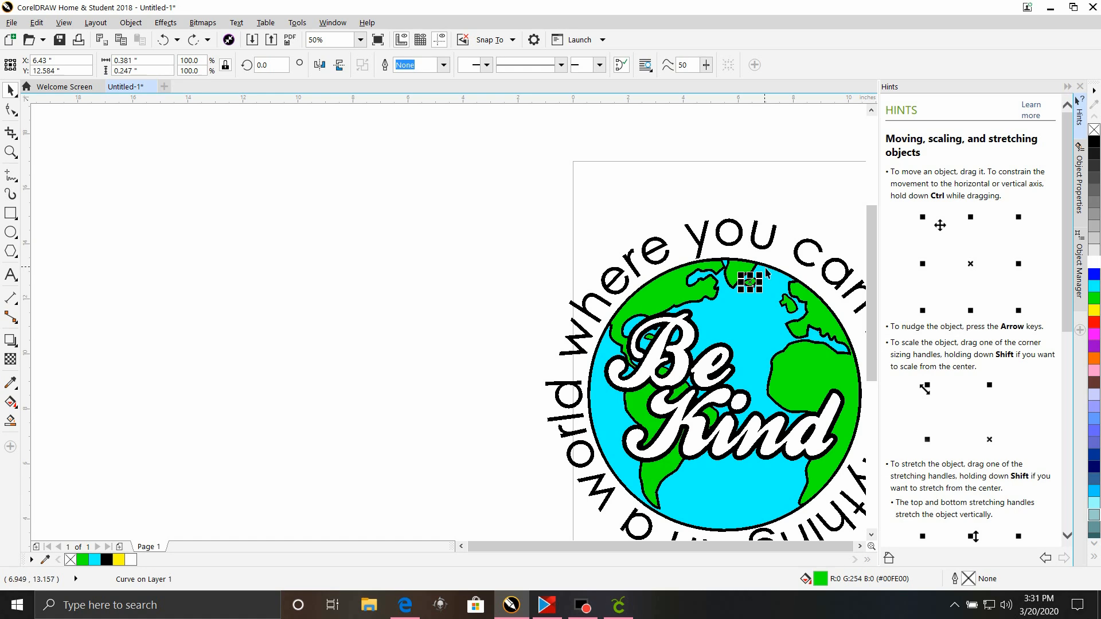
Step: Move the welded black outline down off the colored globe to check it, and undo both moves
left_click_drag(761, 267, 775, 299)
scroll(714, 345, "down", 1)
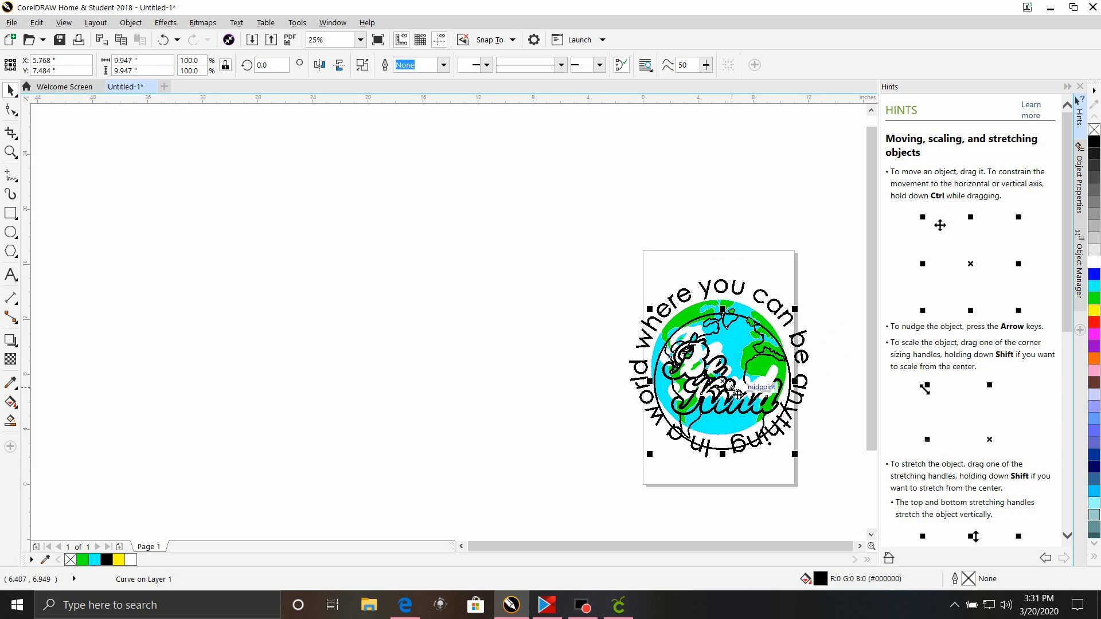
left_click_drag(738, 395, 760, 459)
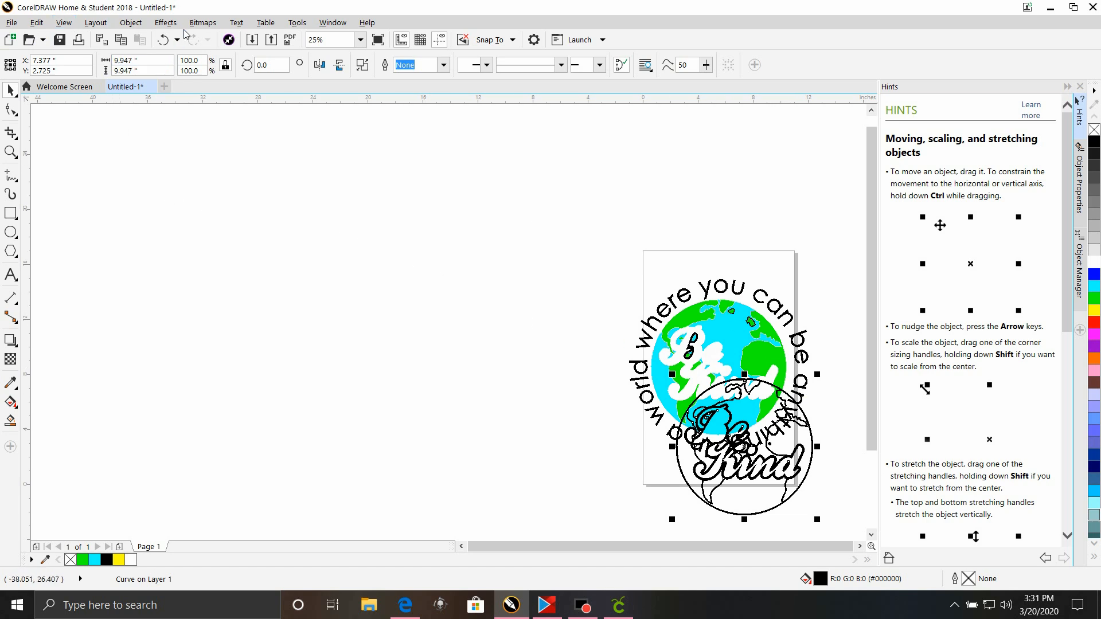
left_click(163, 39)
left_click(163, 40)
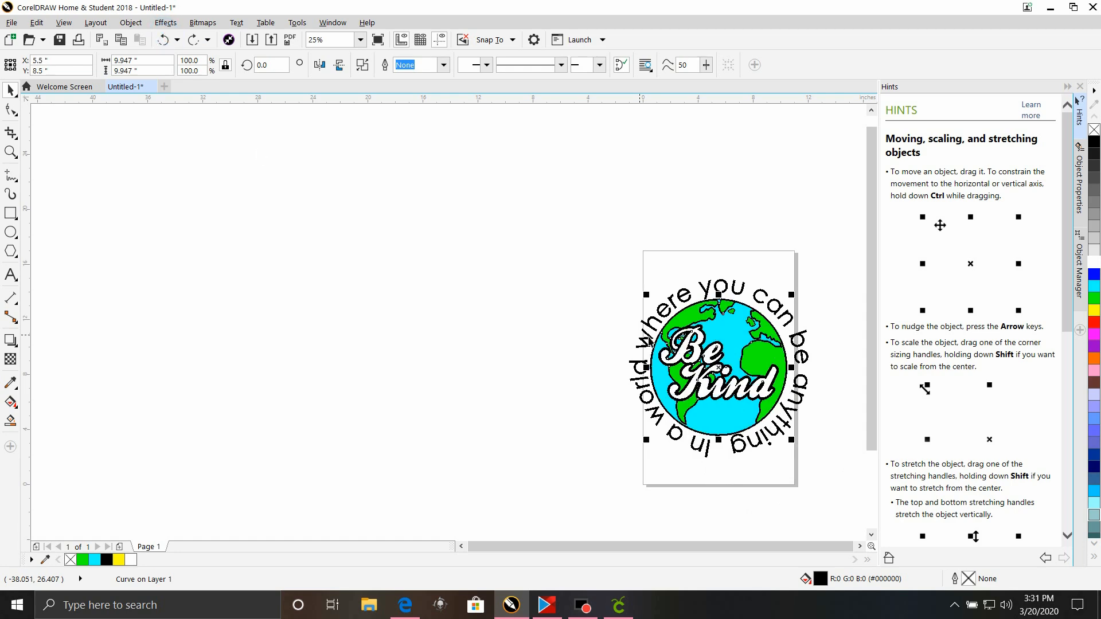
scroll(832, 437, "up", 4)
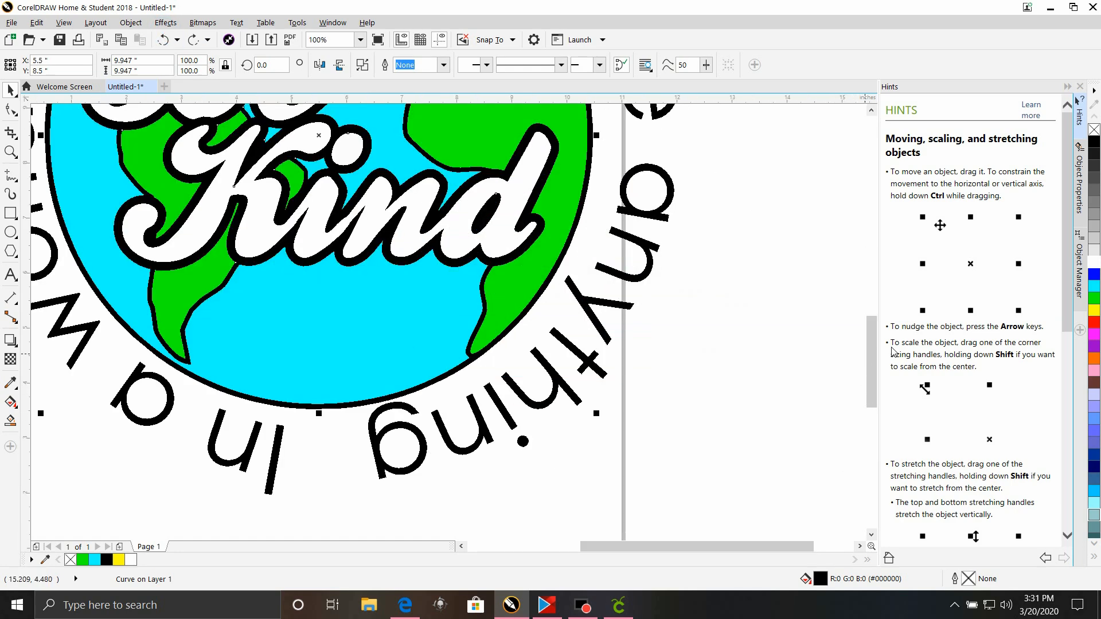
left_click_drag(872, 359, 865, 289)
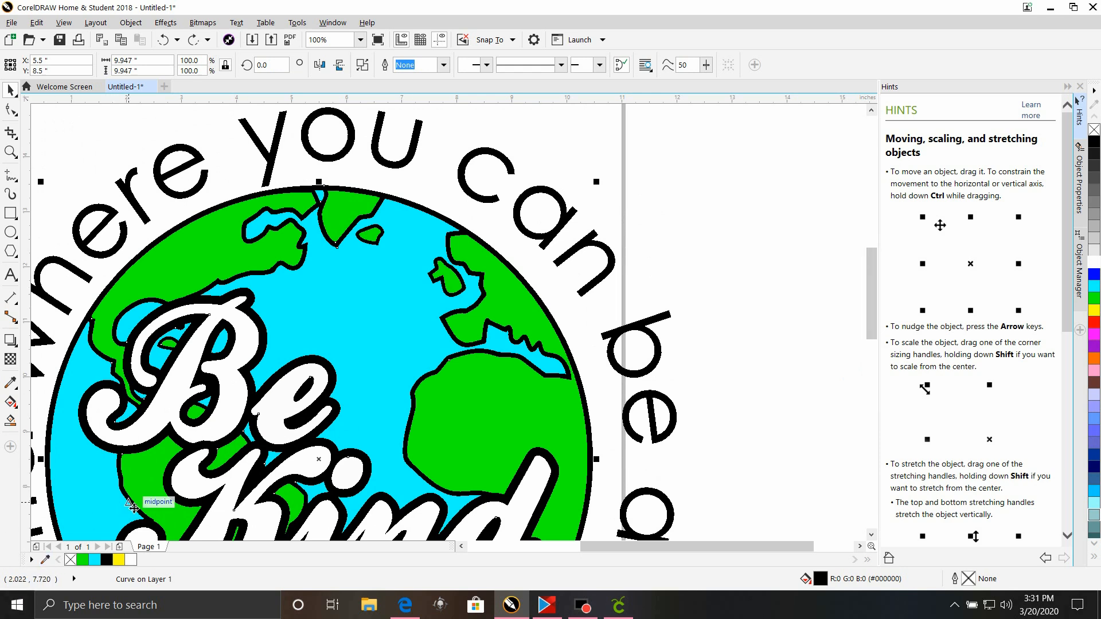
Step: Weld the separate black border pieces of the two small islands and the counter inside the "B" into one object
left_click(218, 388, "shift")
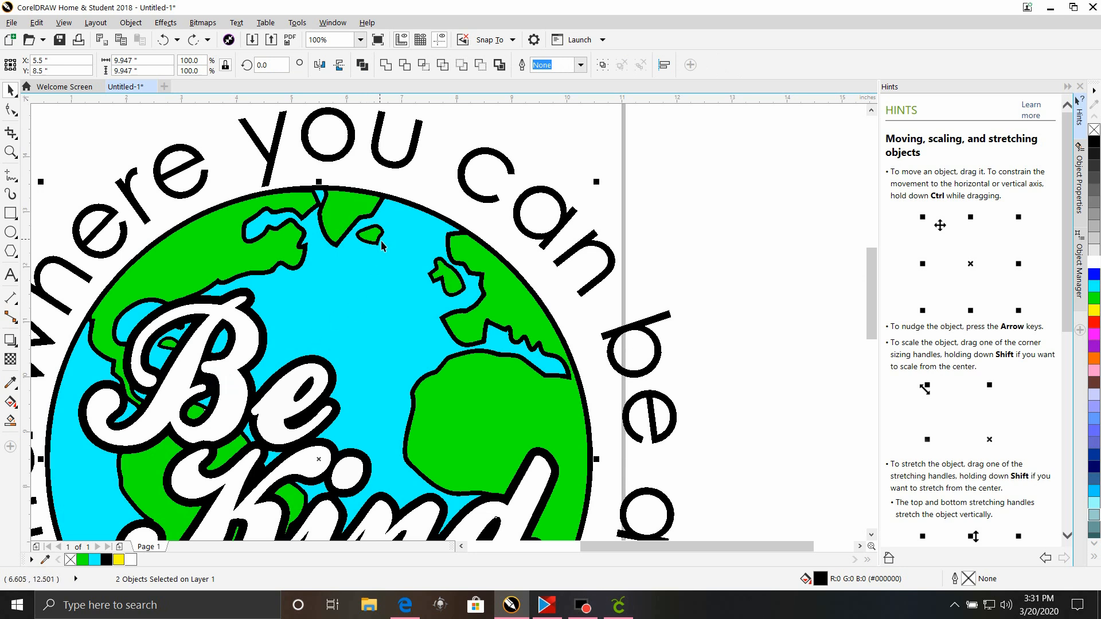
left_click(452, 299, "shift")
left_click(453, 298, "shift")
left_click(267, 351, "shift")
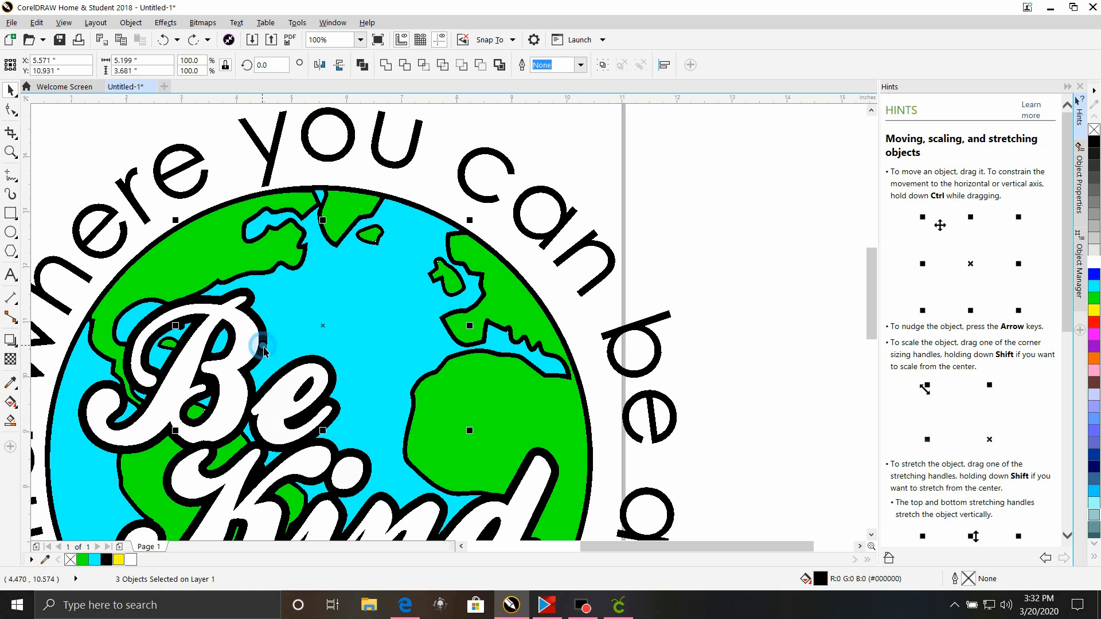
left_click(386, 65)
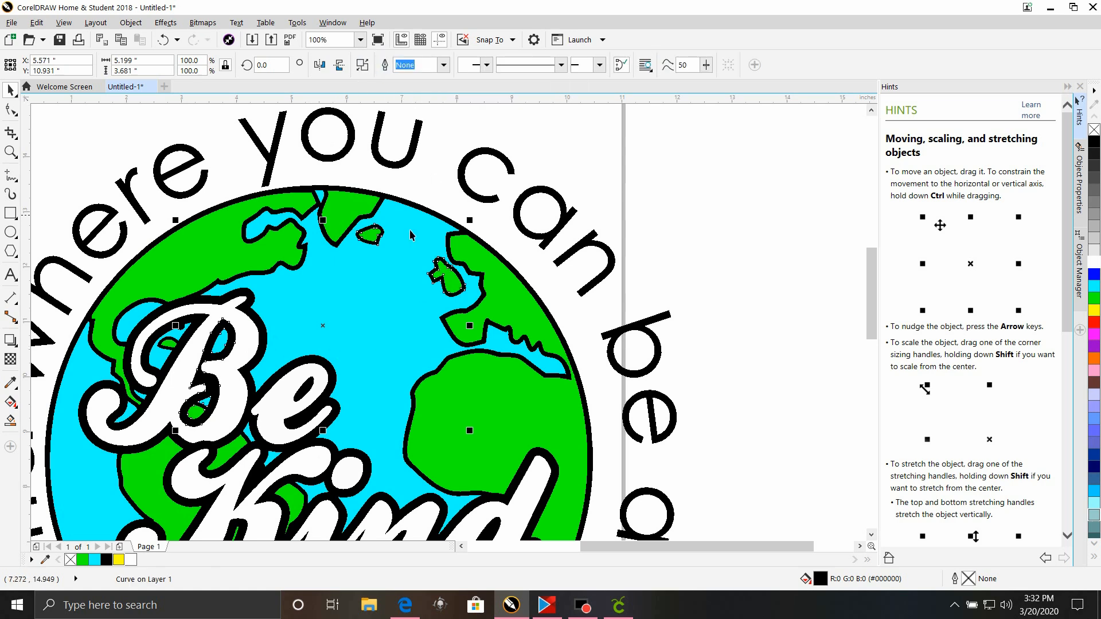
Step: Try moving the main black outline away from the colored globe to inspect the remaining pieces, and undo both moves
left_click_drag(418, 210, 437, 320)
scroll(437, 320, "down", 2)
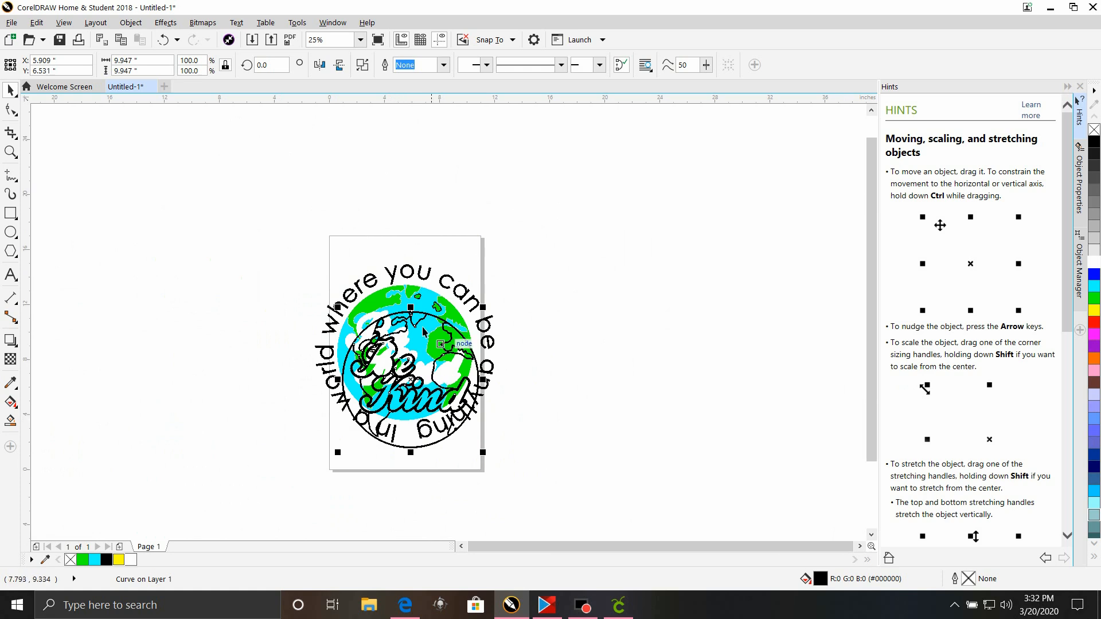
left_click_drag(420, 322, 511, 422)
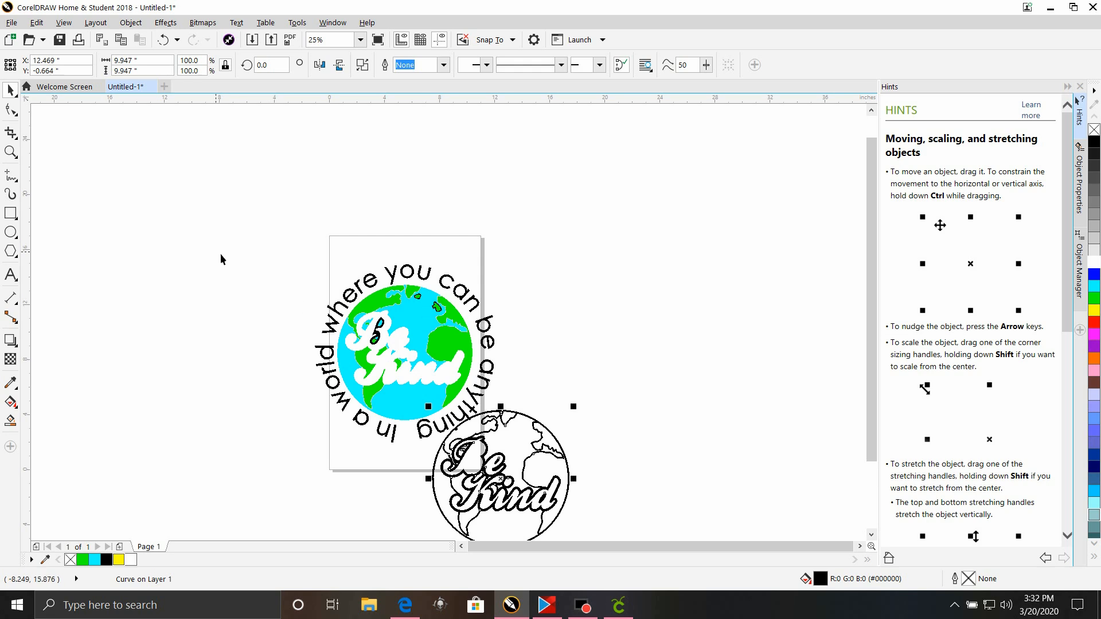
left_click(163, 40)
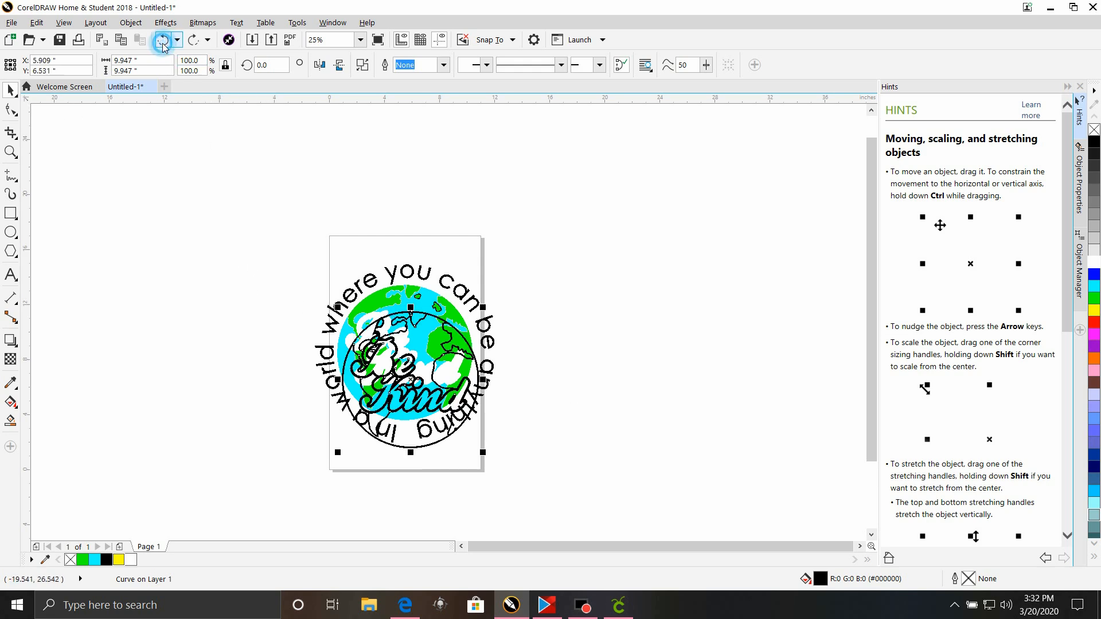
left_click(163, 40)
Step: Weld the combined island and "B" counter pieces with the main black globe and lettering outline
scroll(462, 330, "up", 2)
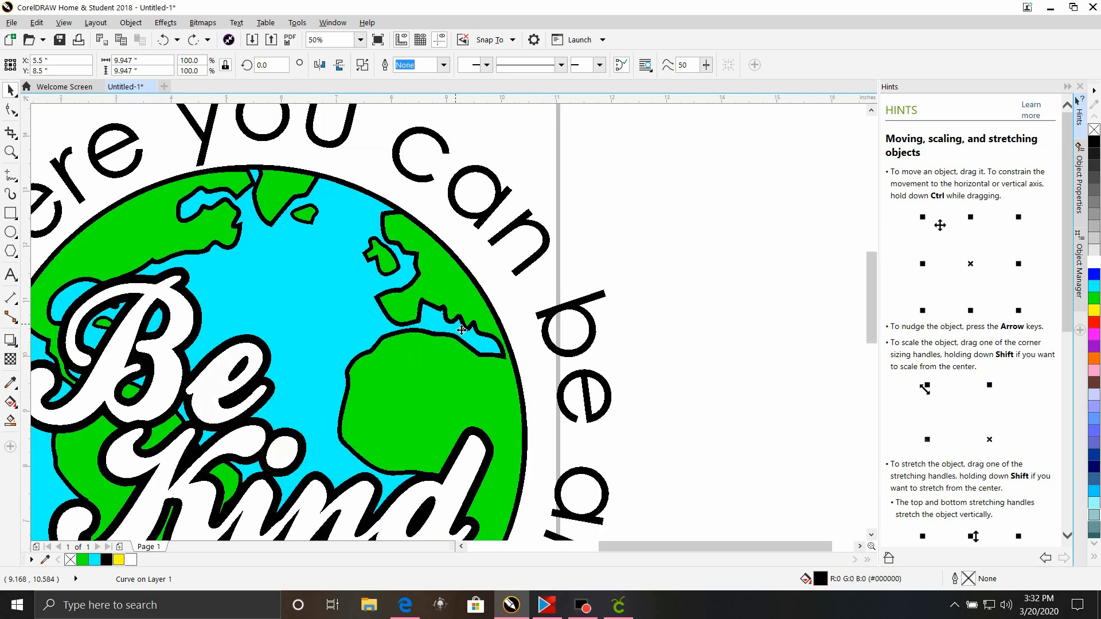
left_click(696, 362)
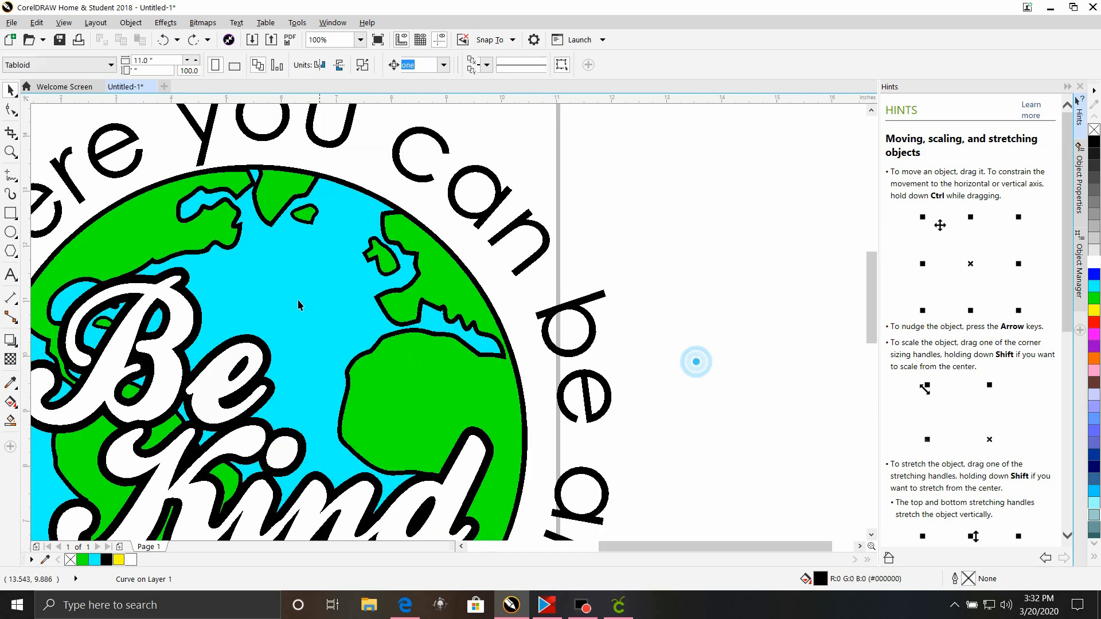
left_click(381, 274)
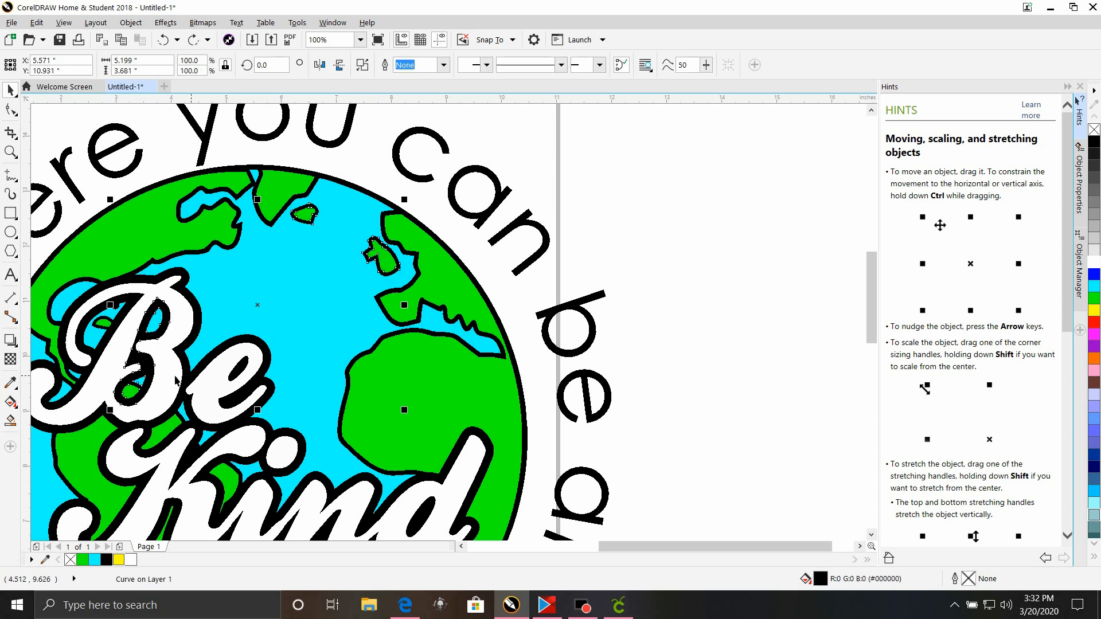
left_click(320, 183, "shift")
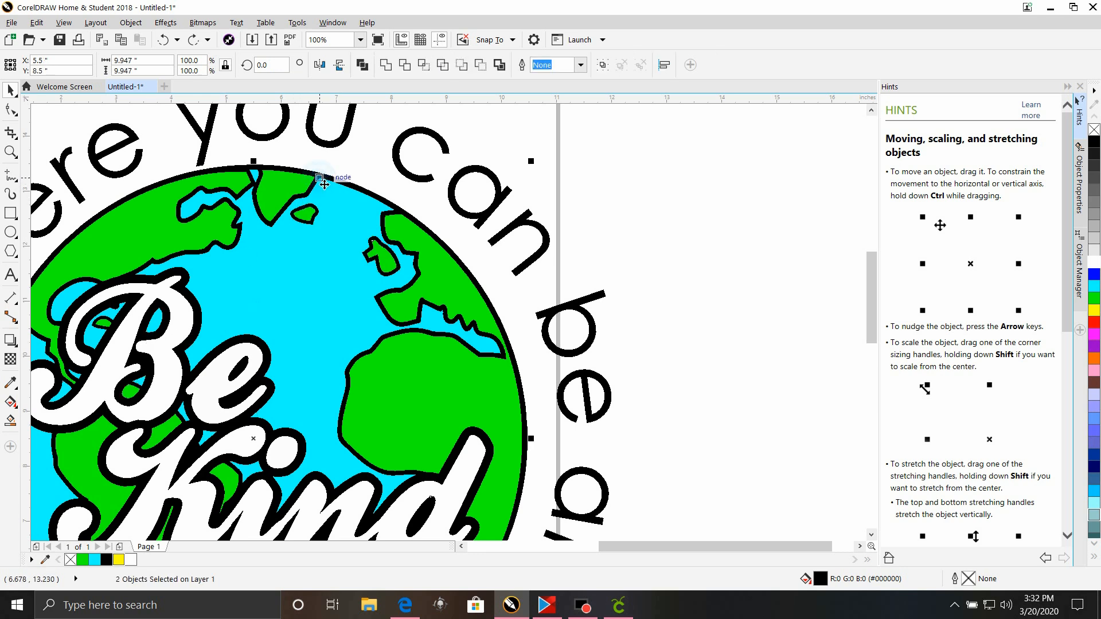
left_click(388, 65)
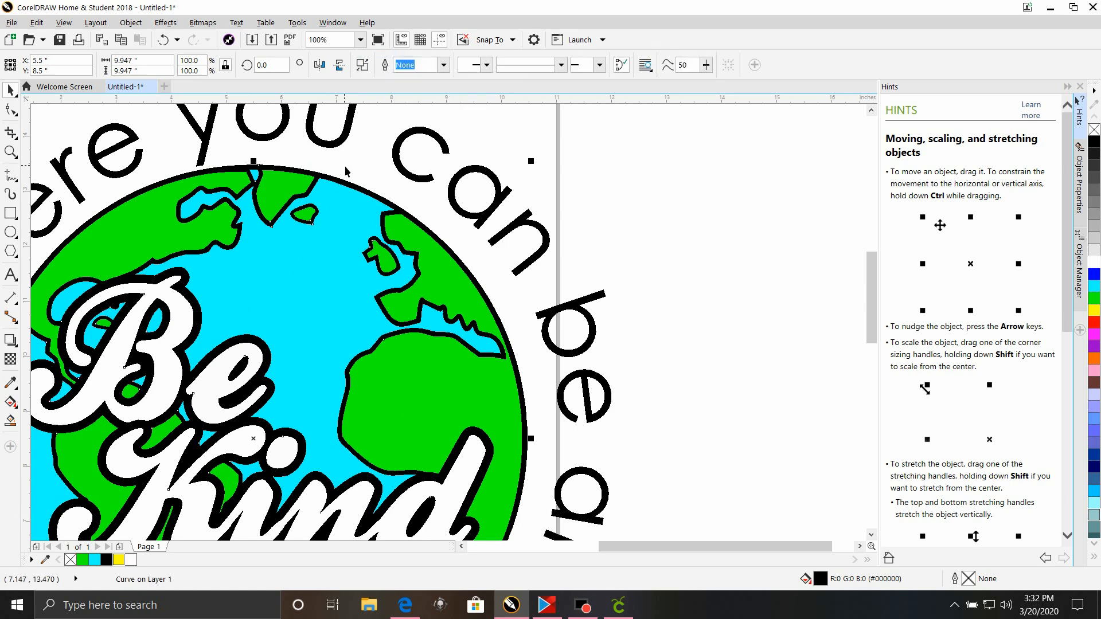
Step: Try moving the complete black outline beside the colored globe to check the weld, and undo both moves
left_click_drag(343, 183, 360, 222)
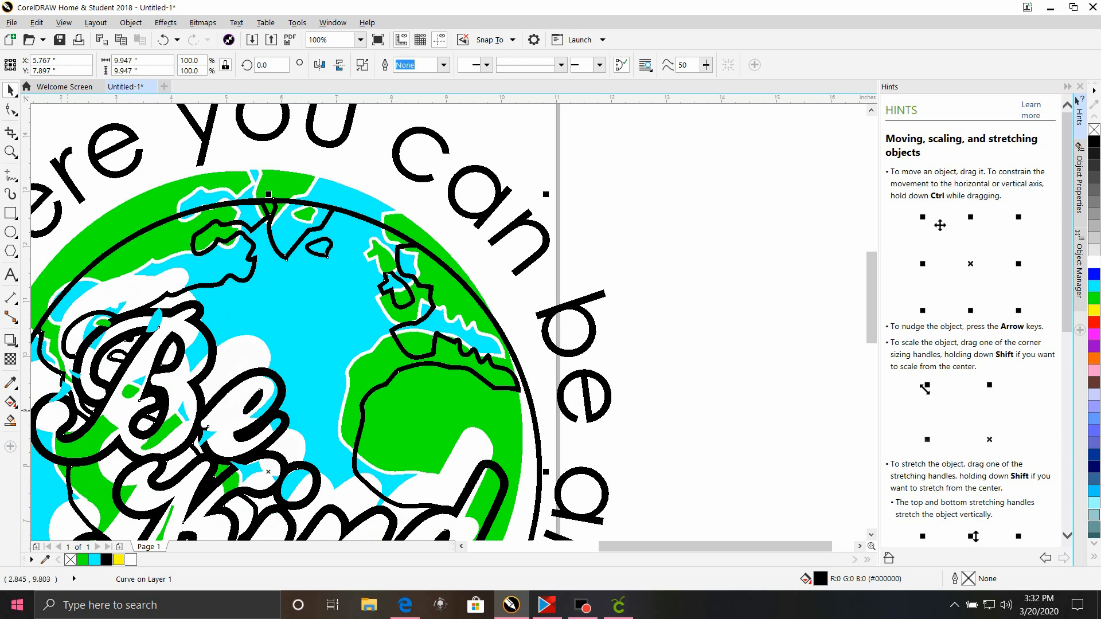
scroll(141, 434, "down", 1)
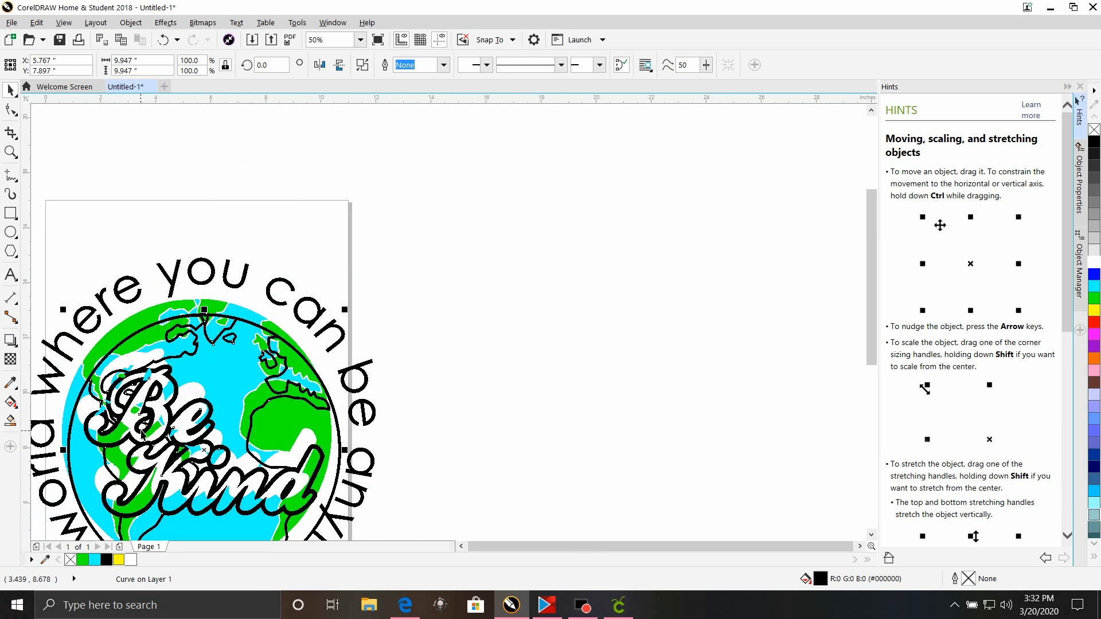
left_click_drag(126, 418, 356, 366)
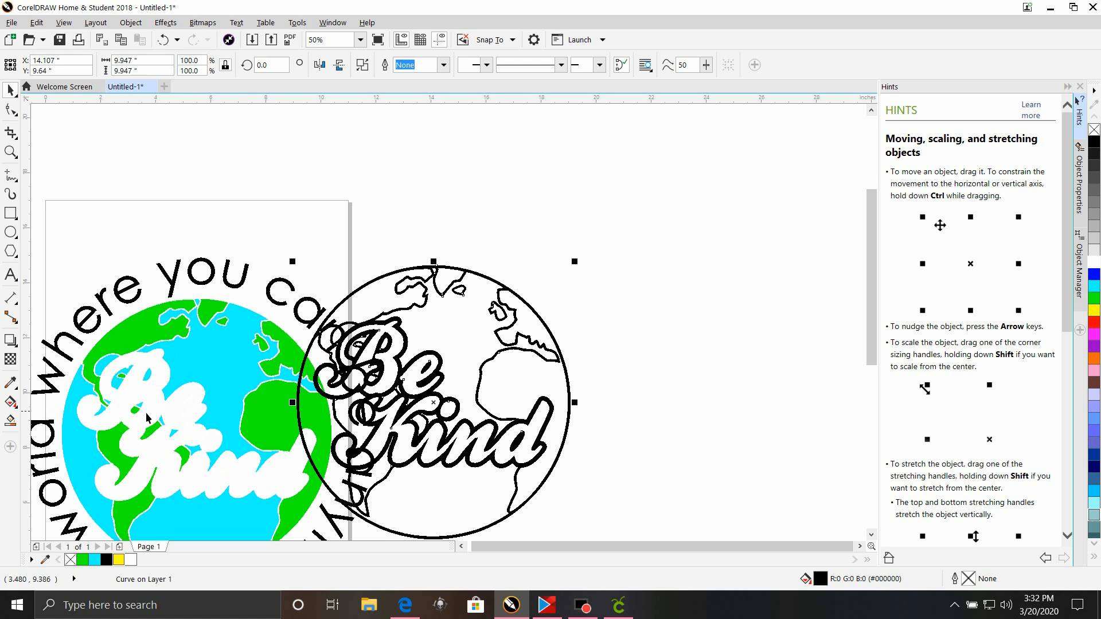
left_click(163, 40)
left_click(162, 39)
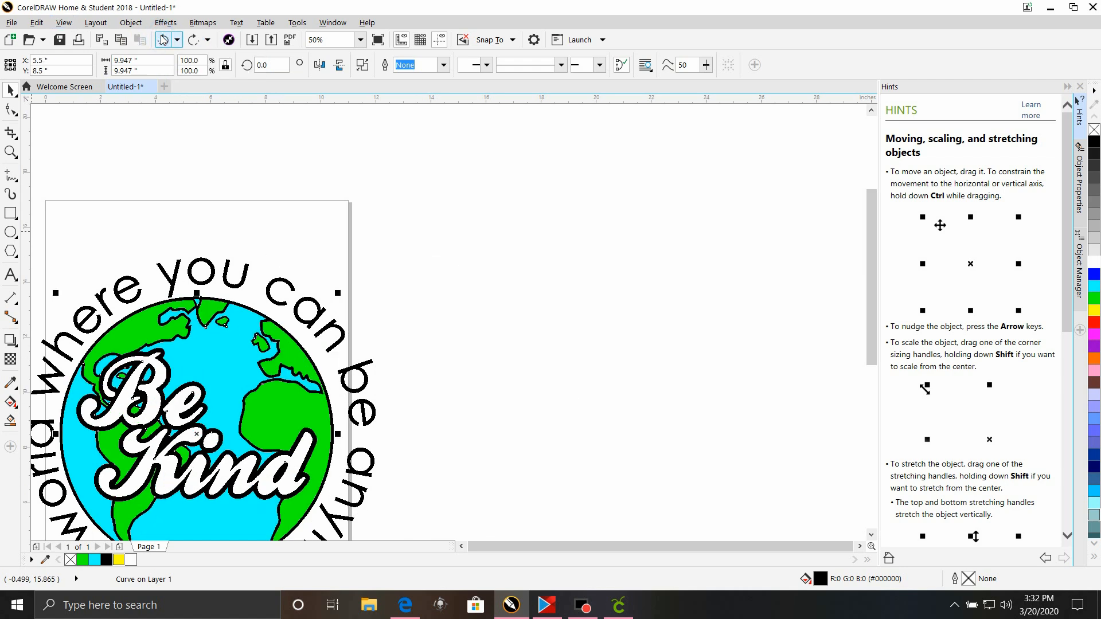
Step: Give the welded black shape a 2.0 pt black outline with Behind fill and Scale with object enabled
scroll(147, 542, "down", 1)
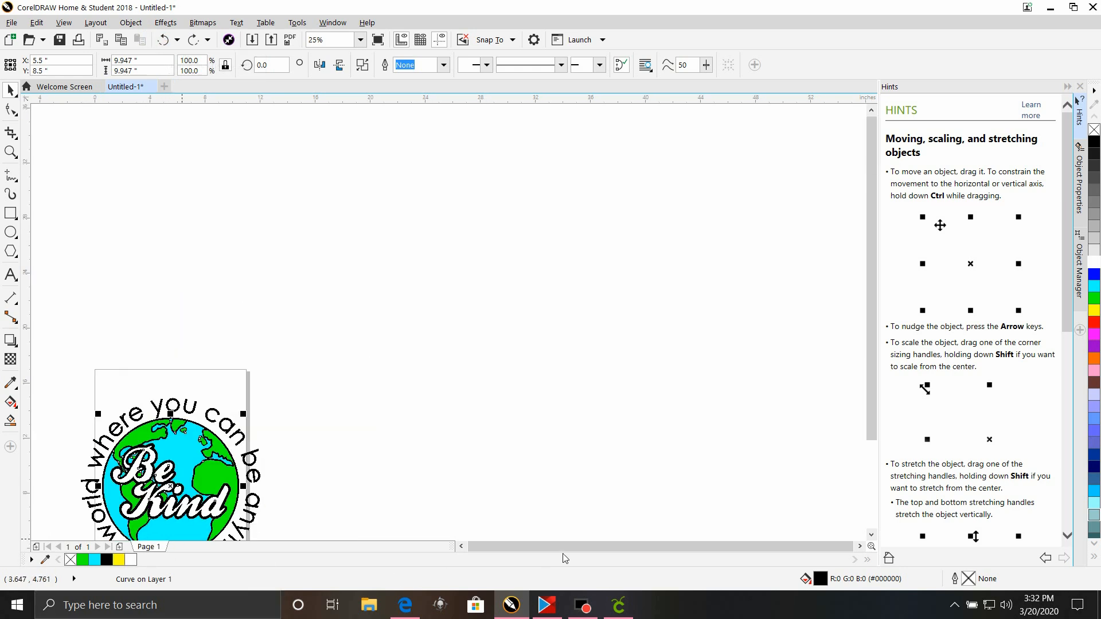
left_click(461, 546)
left_click(462, 546)
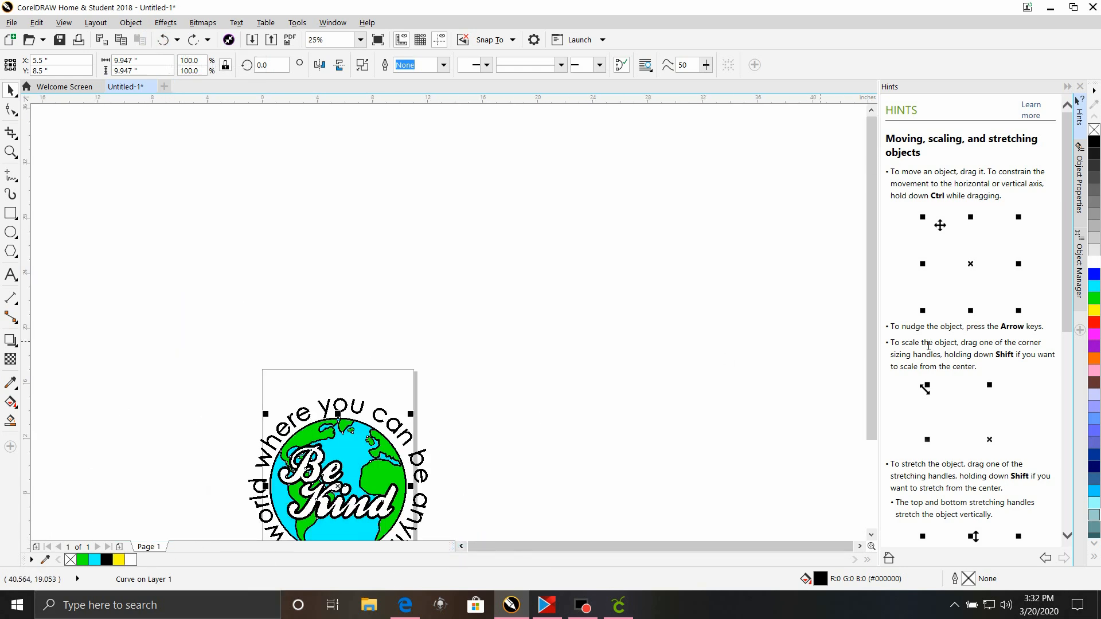
scroll(870, 287, "down", 2)
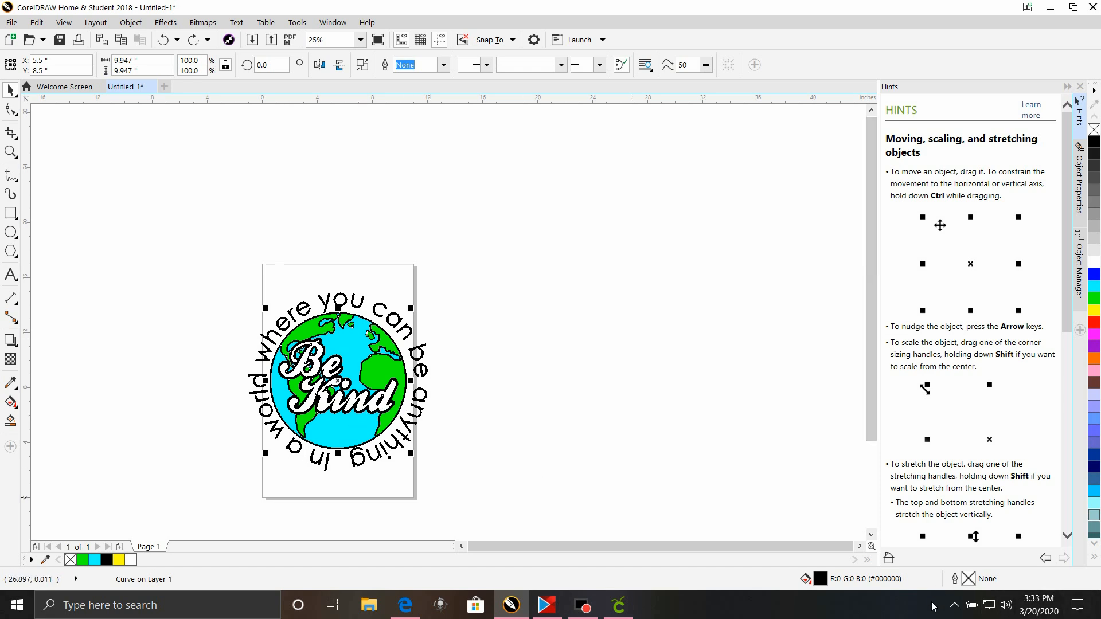
double_click(971, 575)
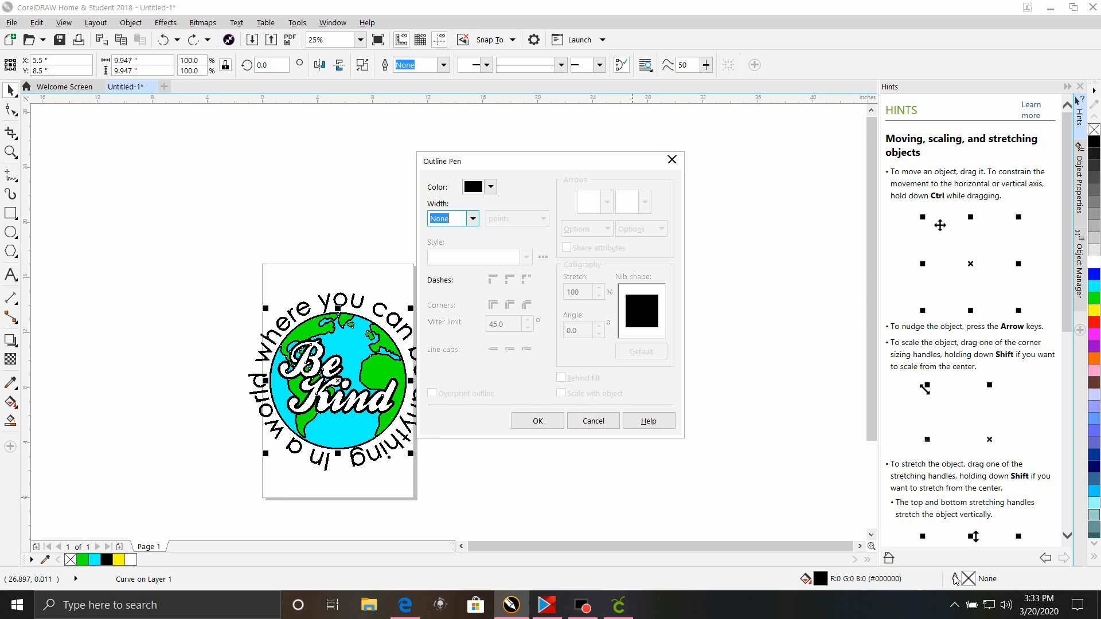
left_click(472, 218)
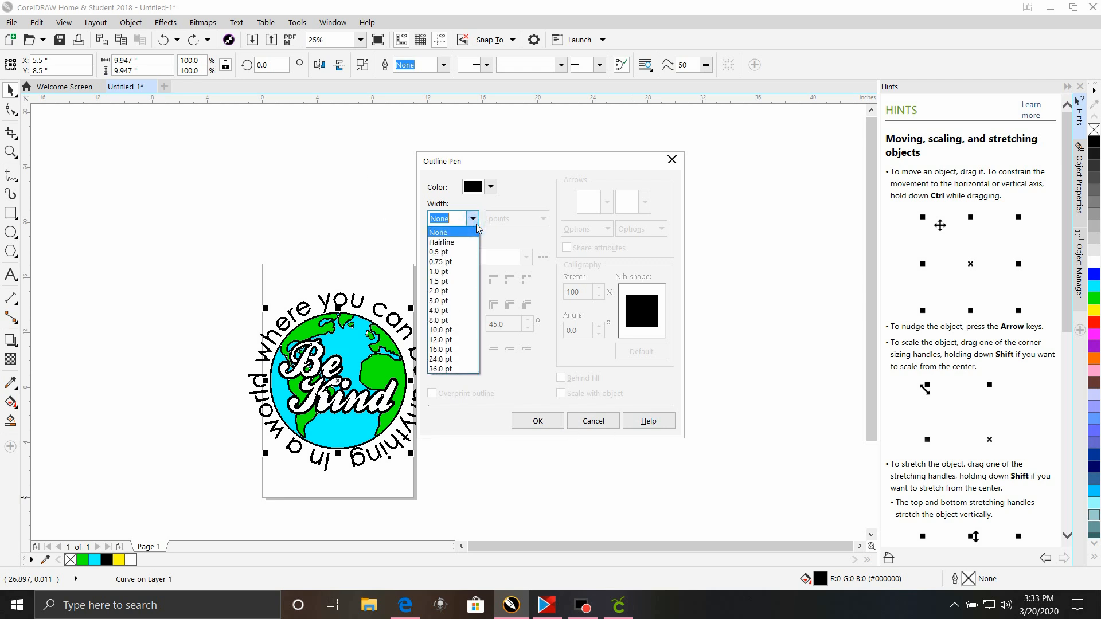
left_click(463, 291)
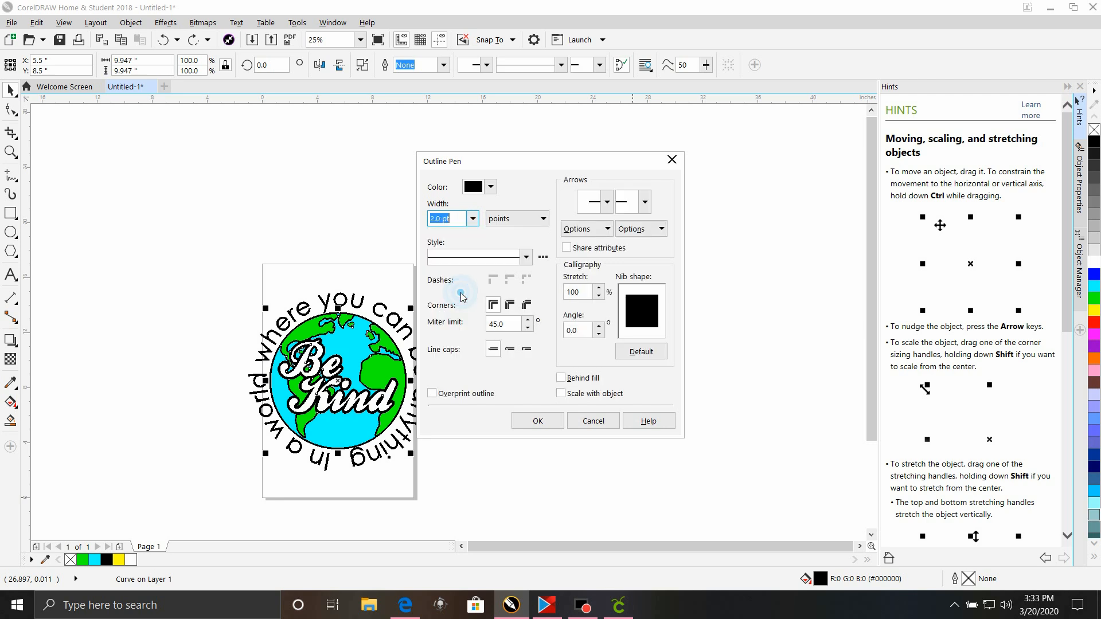
left_click(561, 378)
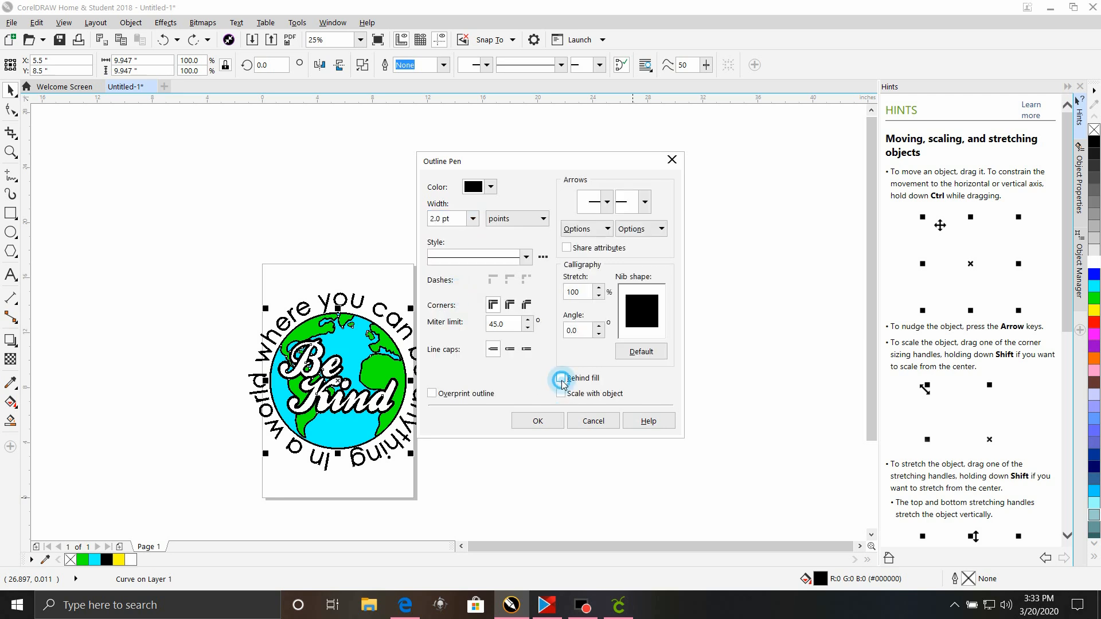
left_click(561, 394)
left_click(538, 421)
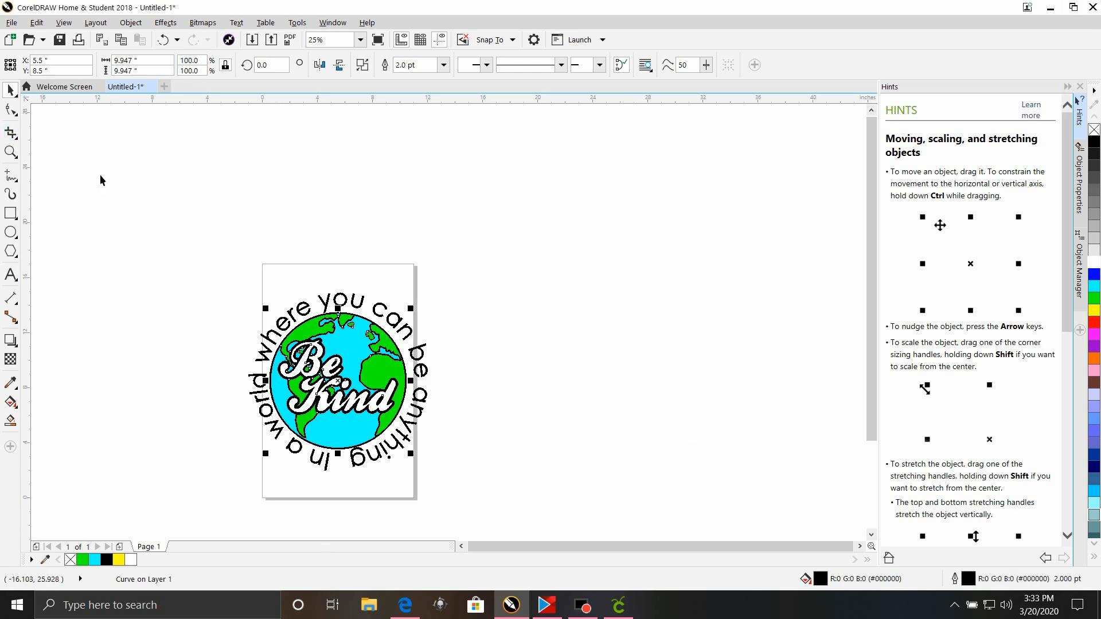
Step: Inspect the design's contours in Wireframe view, and return to Normal view
scroll(218, 386, "up", 1)
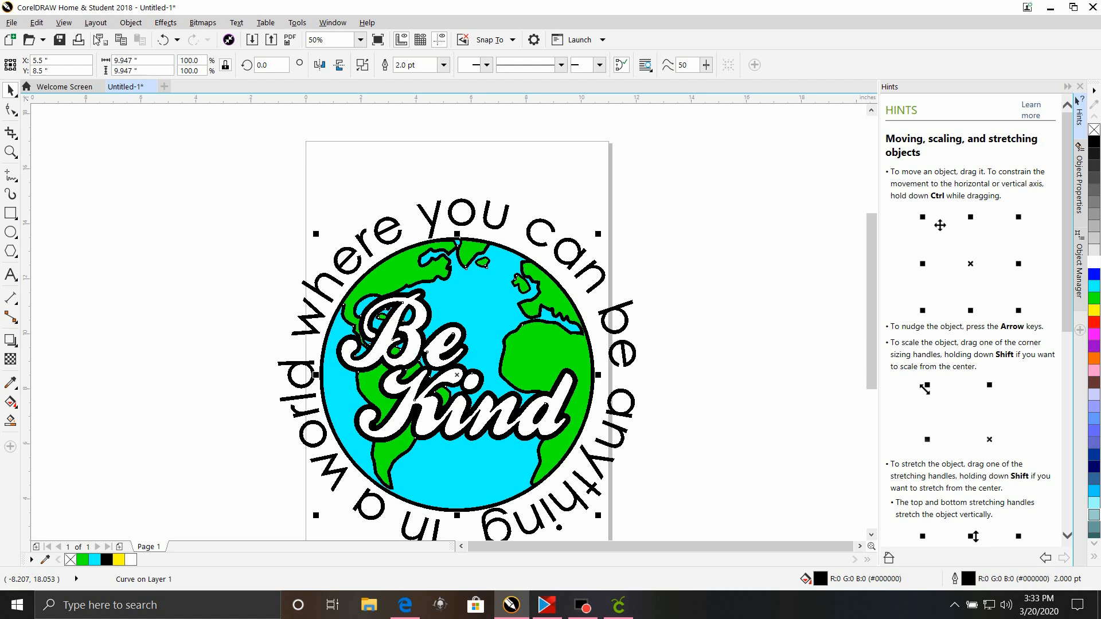
left_click(57, 22)
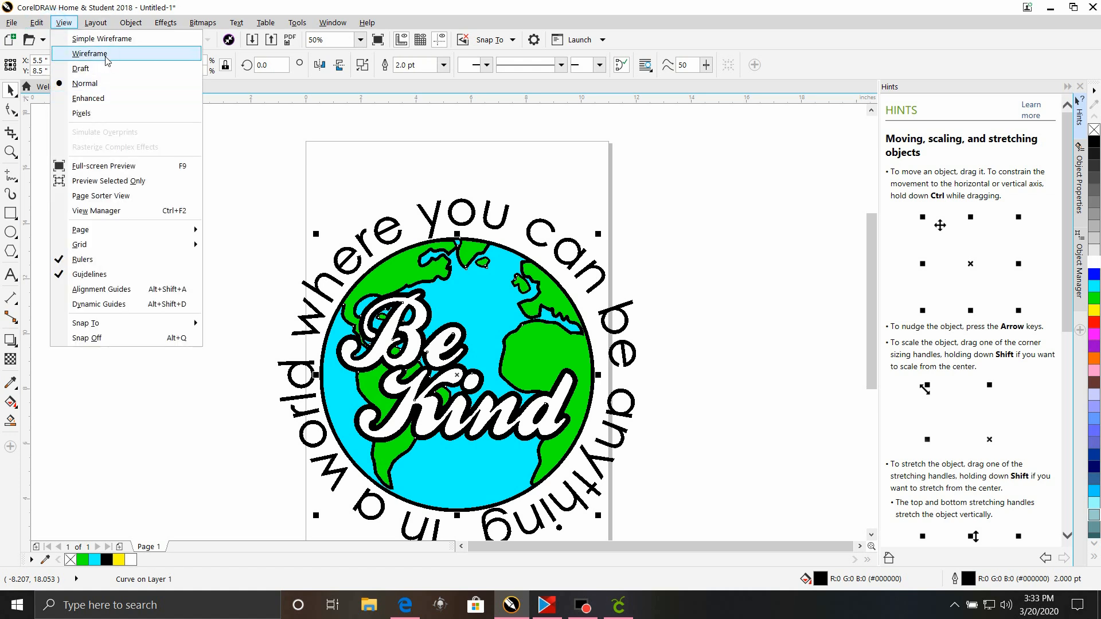
left_click(90, 53)
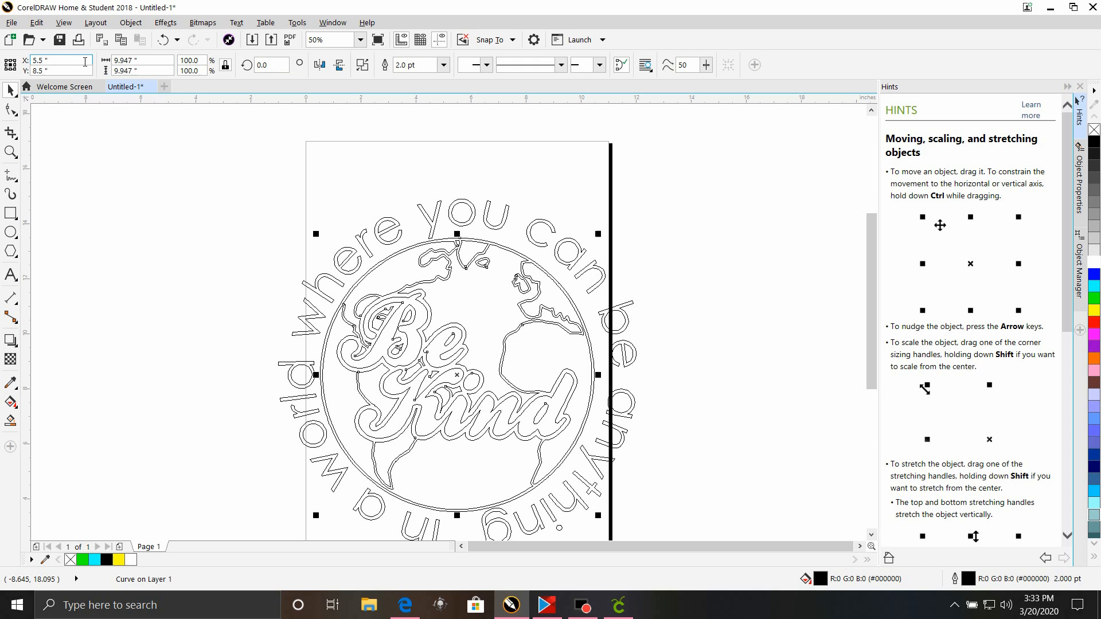
left_click(63, 22)
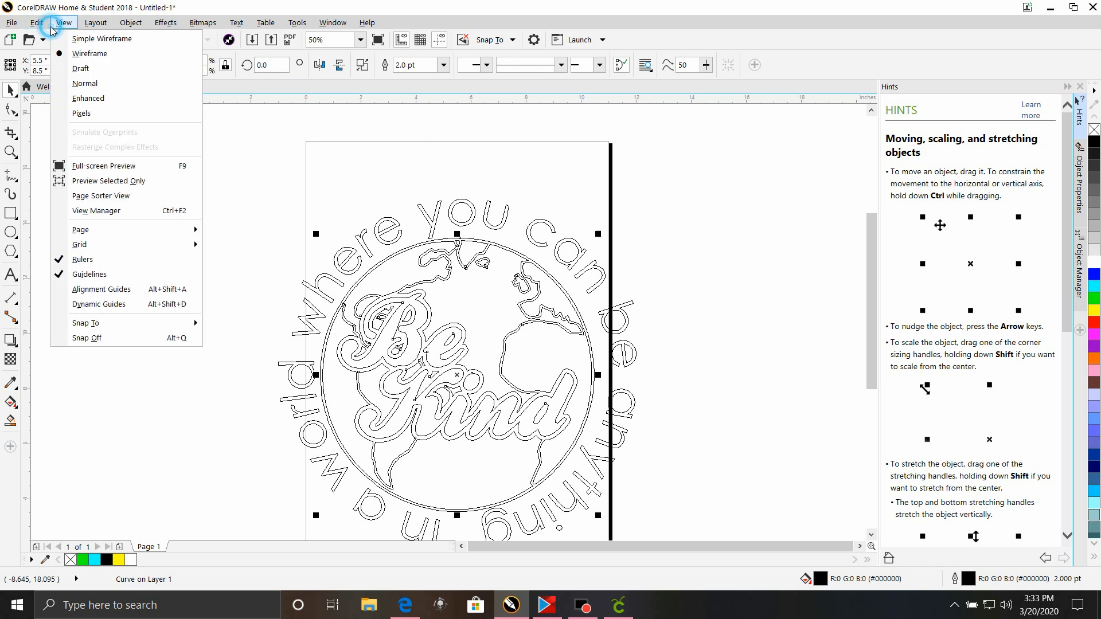
left_click(91, 83)
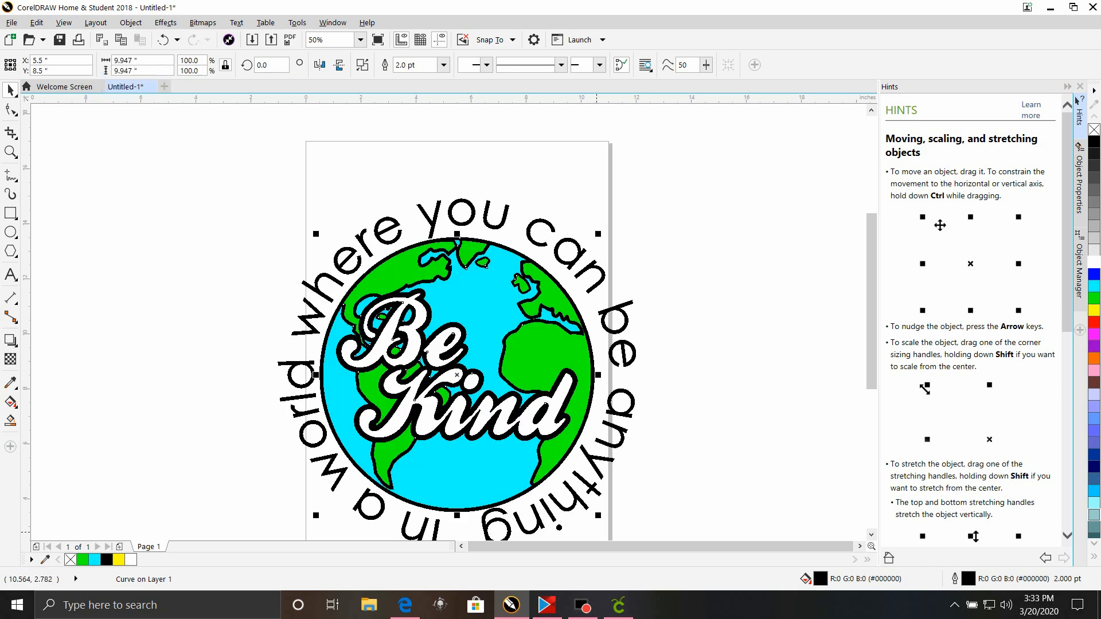
Step: Set the black shape's outline width to 3.0 pt and convert the outline to an object
double_click(955, 579)
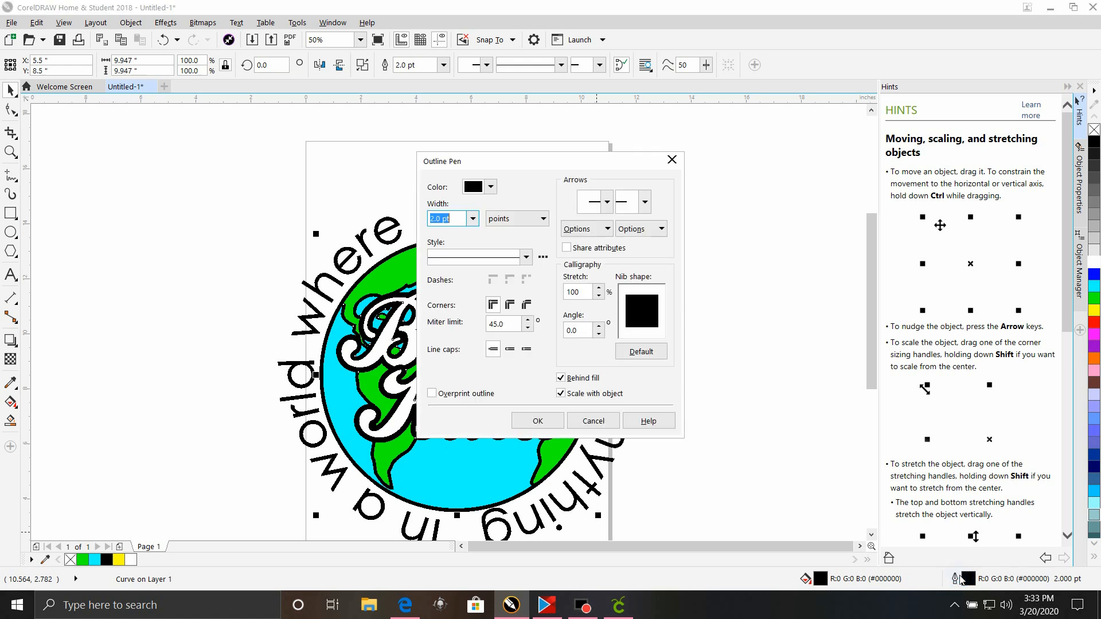
left_click(474, 219)
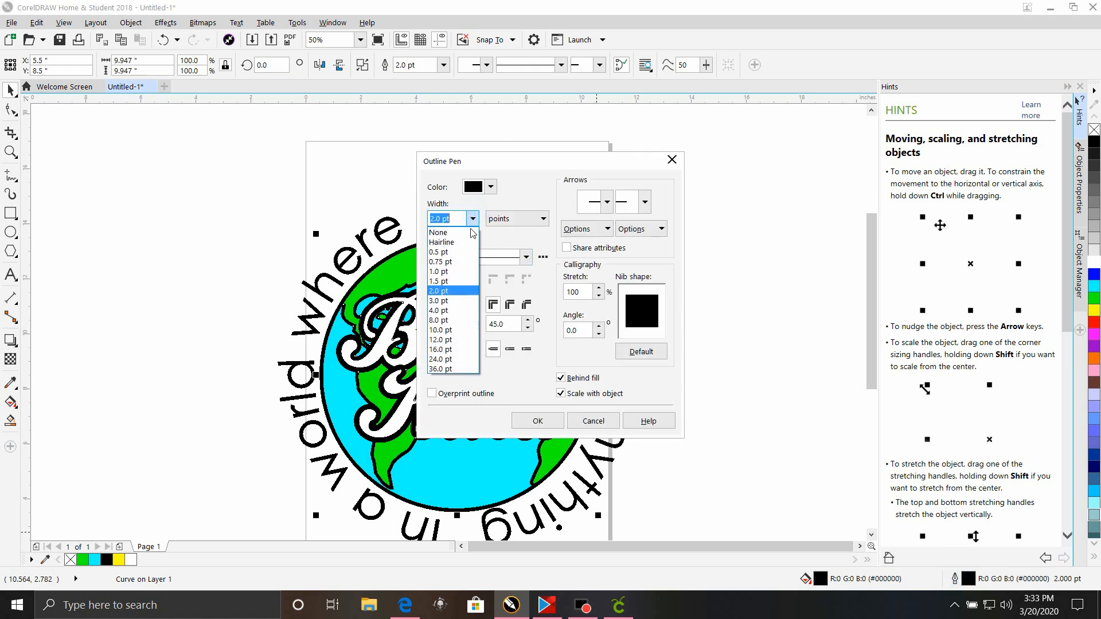
left_click(464, 300)
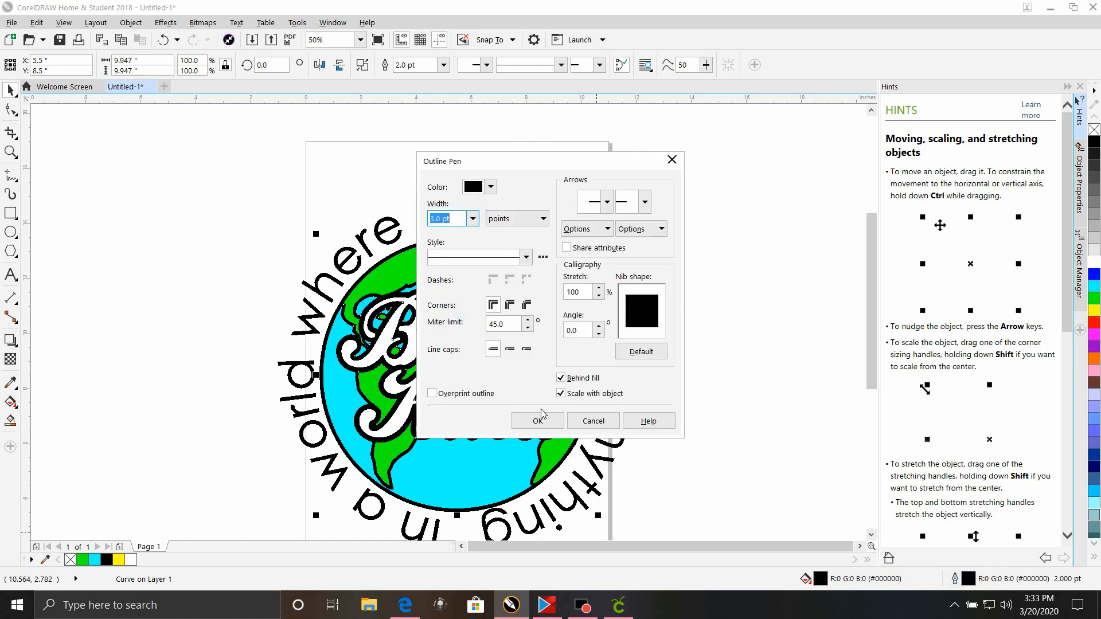
left_click(537, 421)
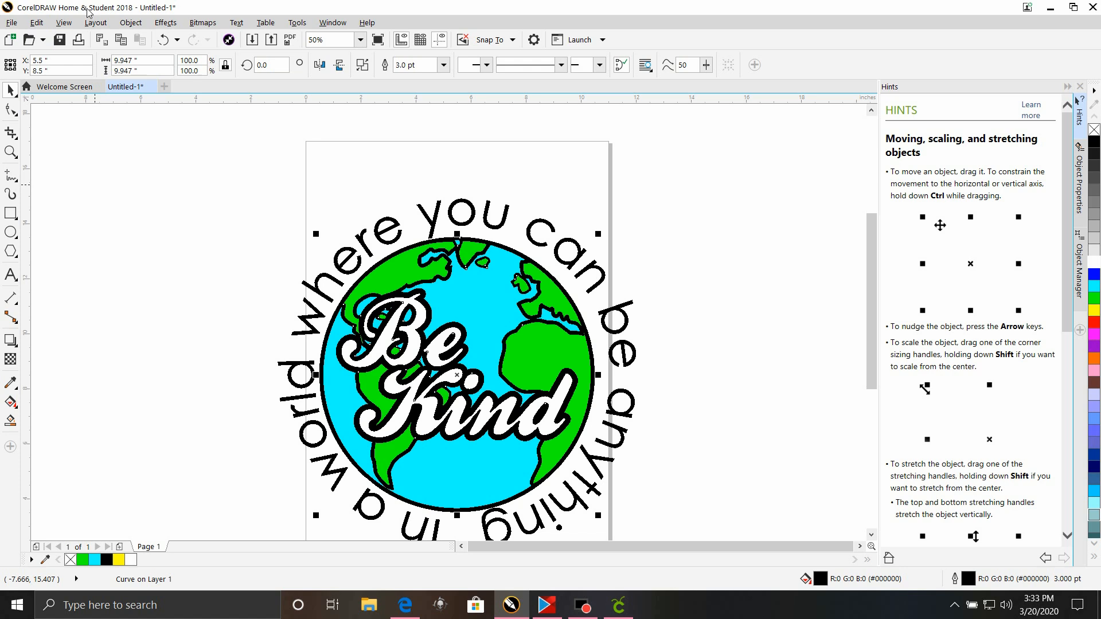
left_click(131, 22)
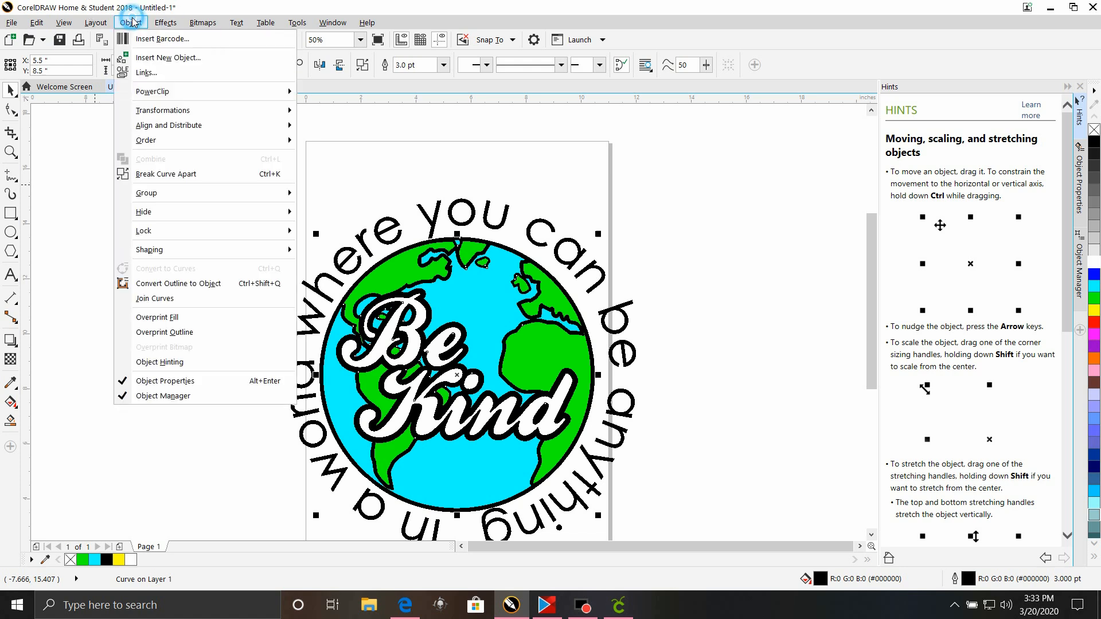
left_click(145, 284)
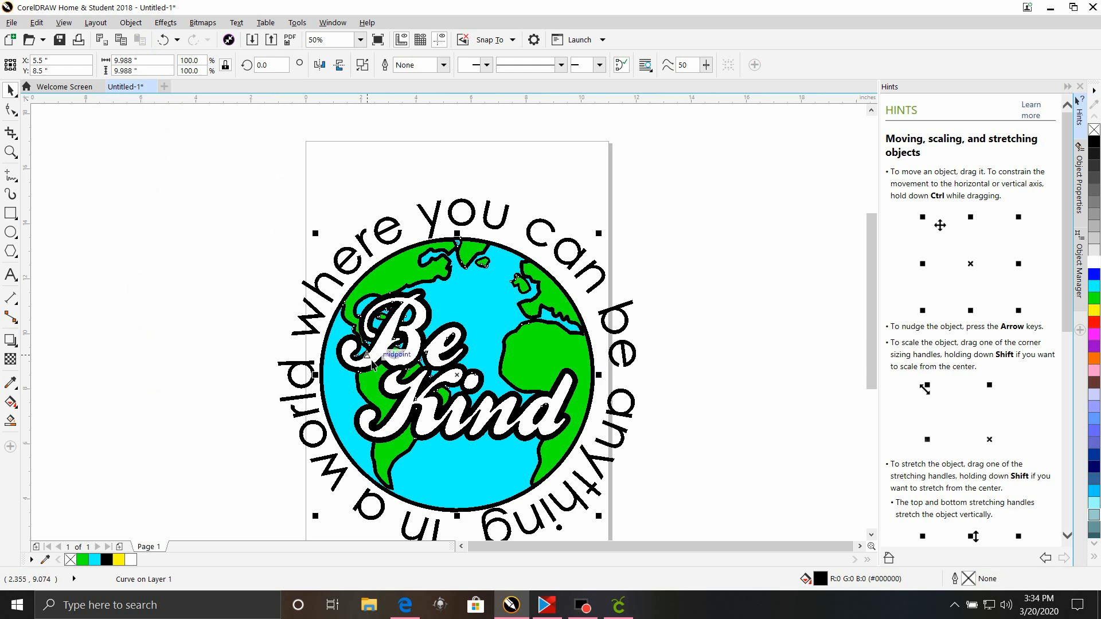
Step: Select the black outline around the globe and lettering and examine its edges up close
scroll(372, 361, "up", 2)
left_click(10, 317)
left_click(133, 301)
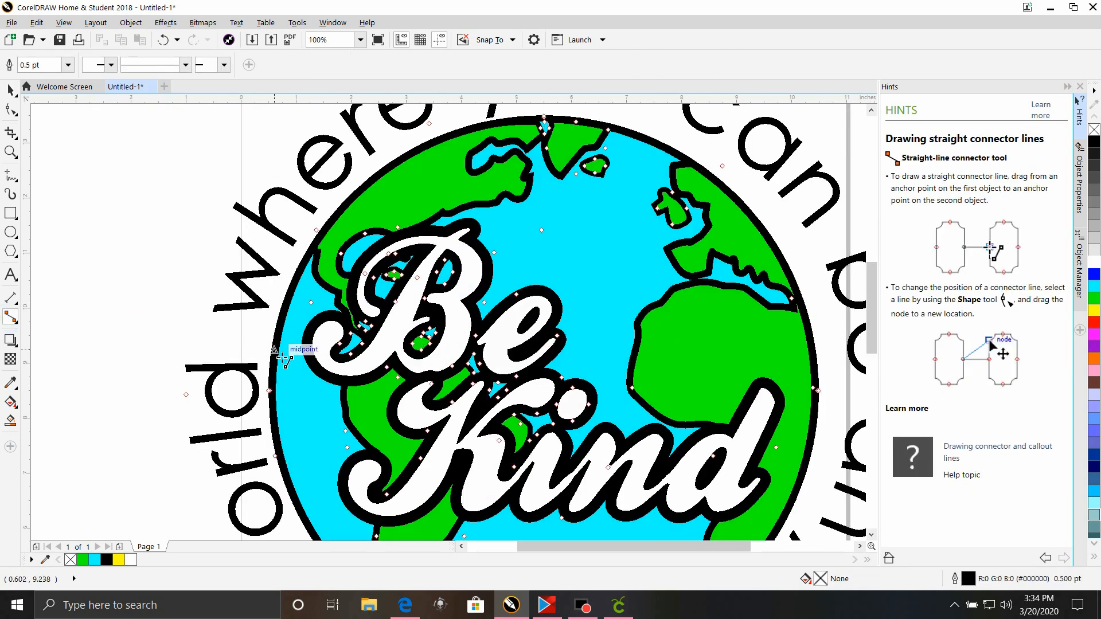
left_click(10, 90)
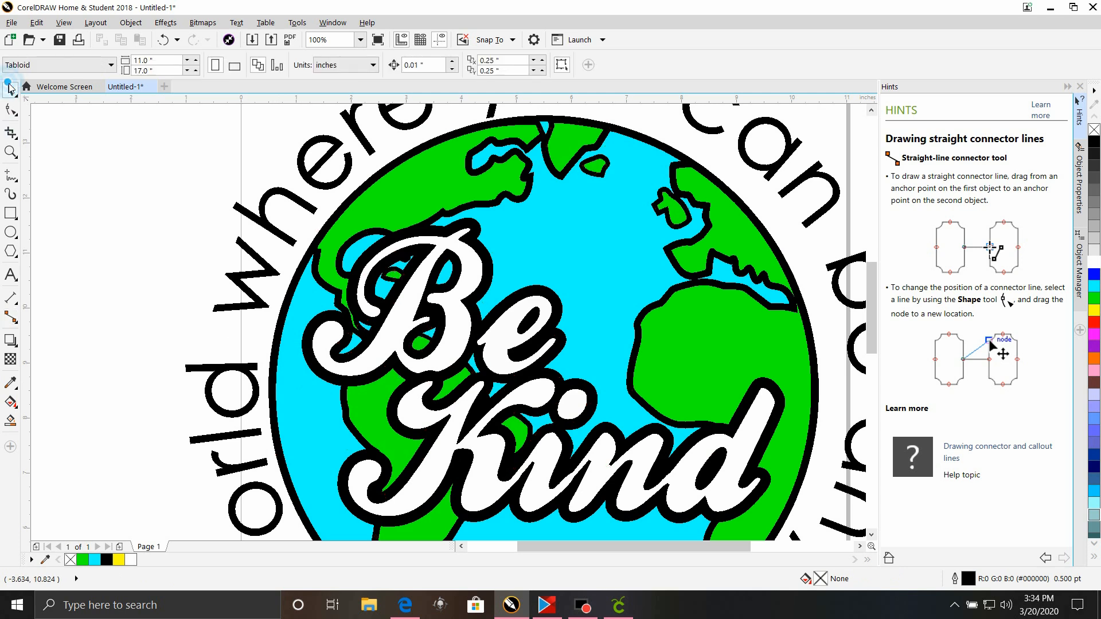
left_click(291, 291)
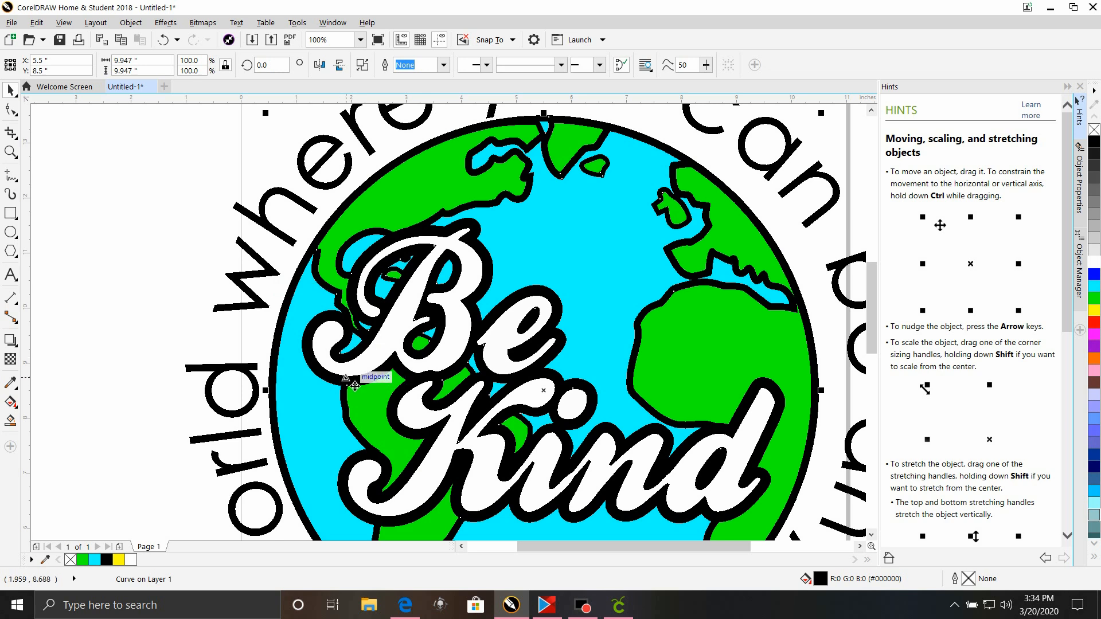
scroll(284, 358, "up", 1)
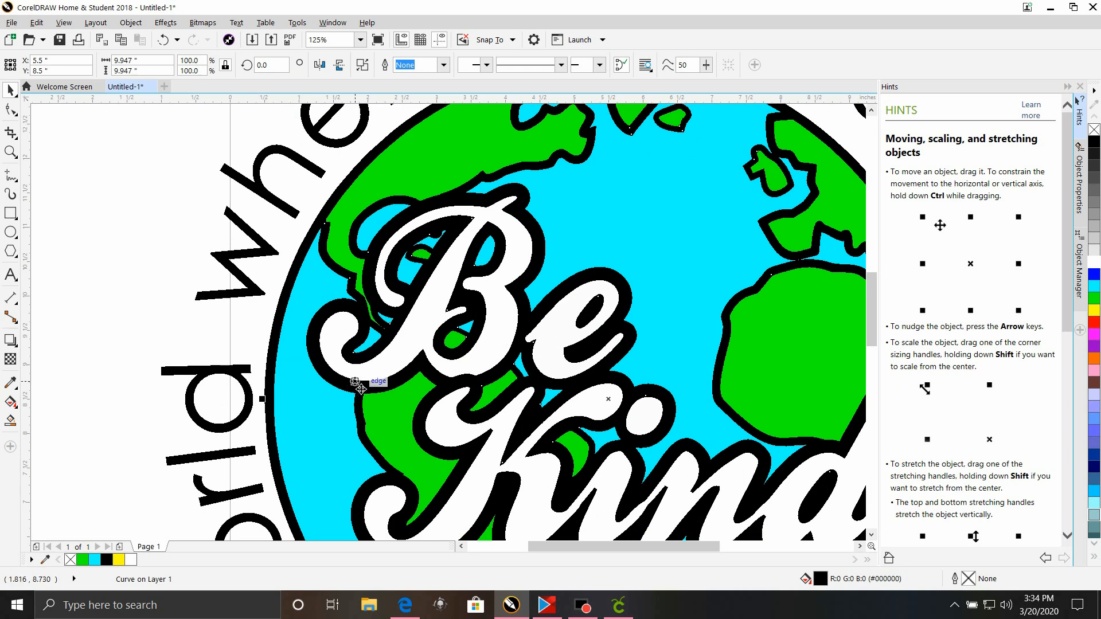
scroll(361, 389, "down", 3)
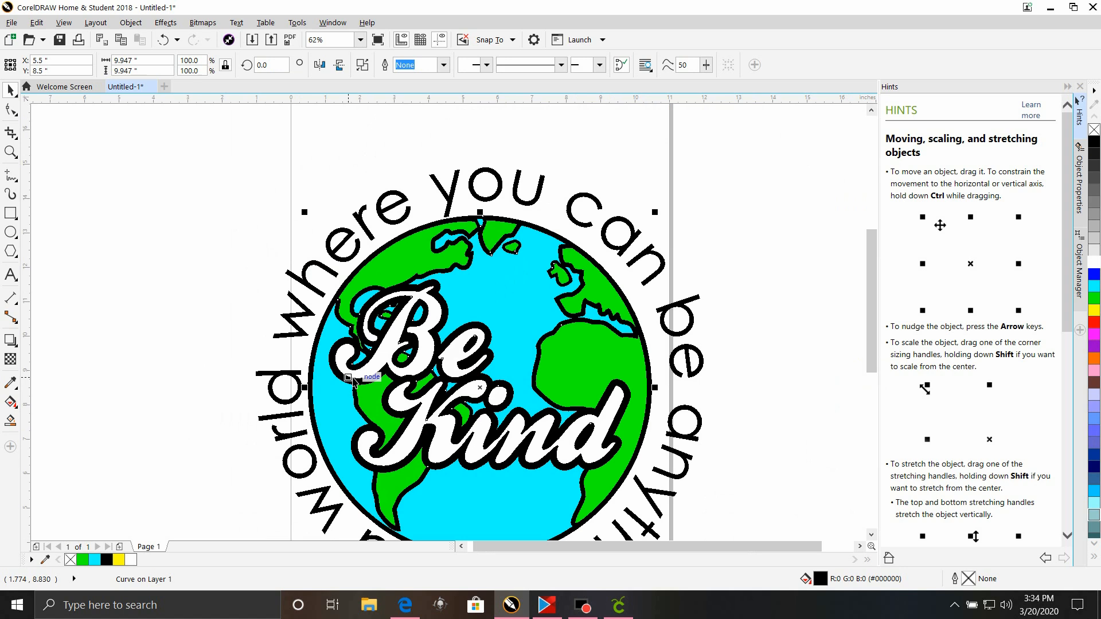
scroll(332, 401, "up", 4)
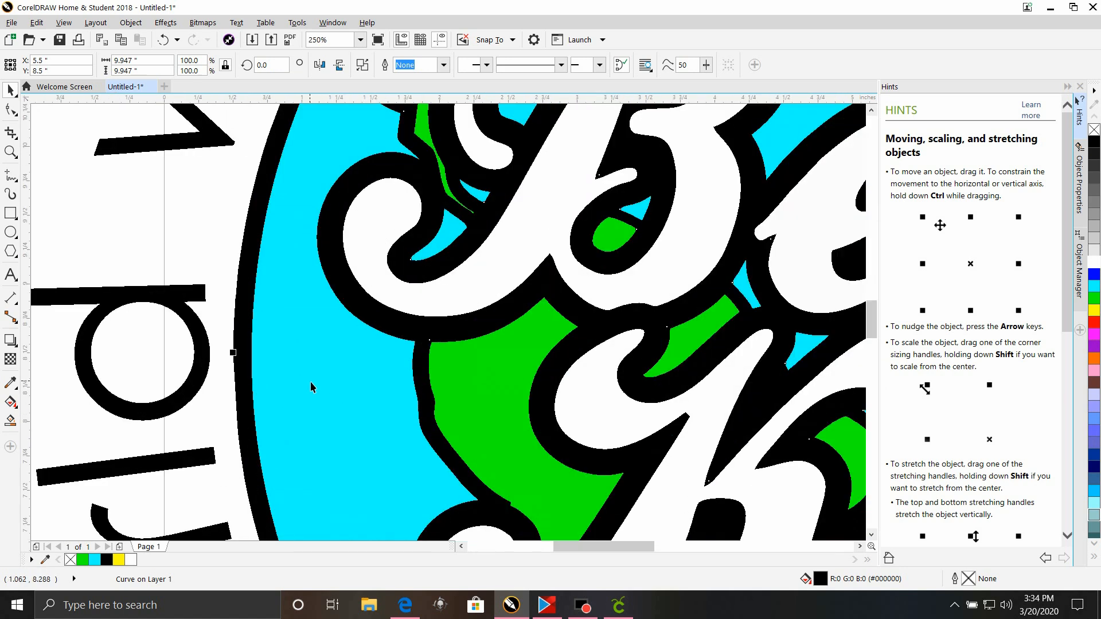
left_click(203, 223)
left_click_drag(210, 233, 263, 263)
left_click(254, 264)
left_click(246, 243)
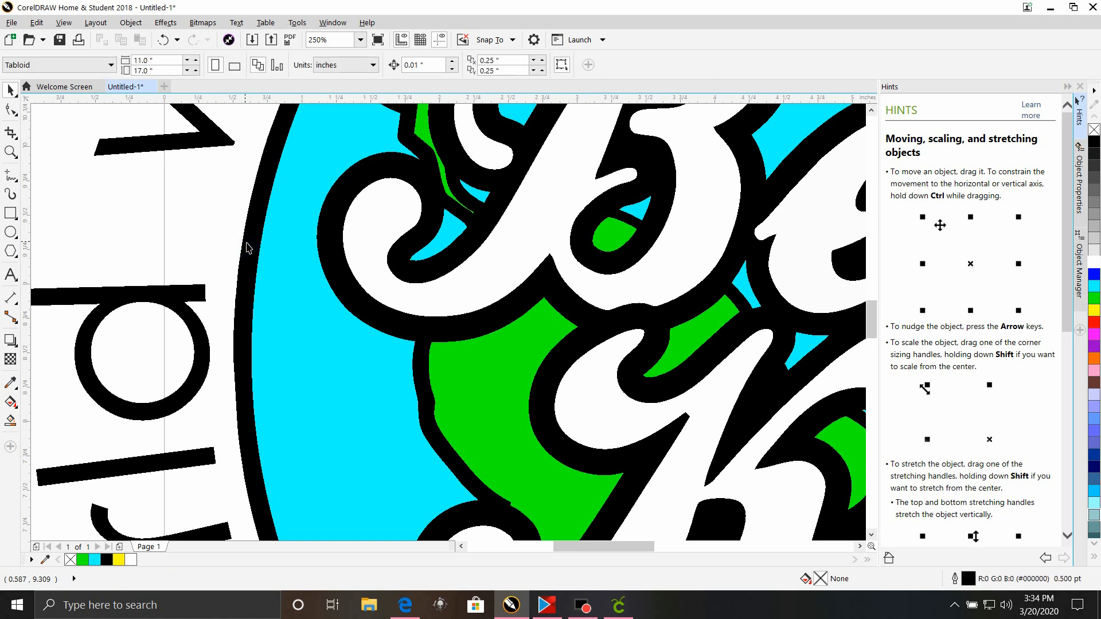
left_click(247, 245)
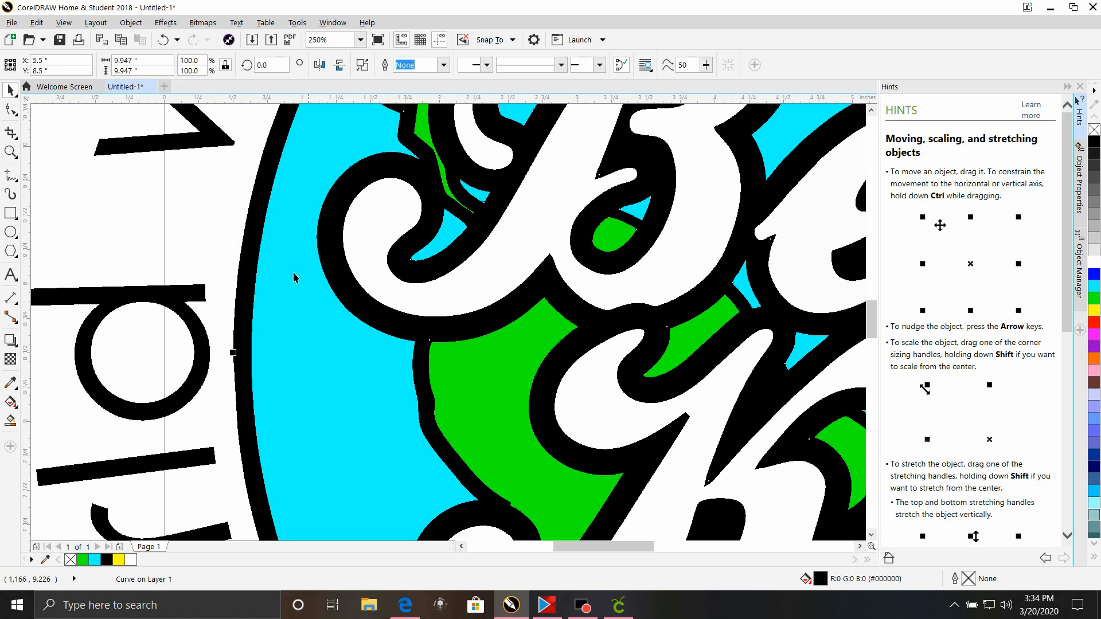
left_click(250, 299)
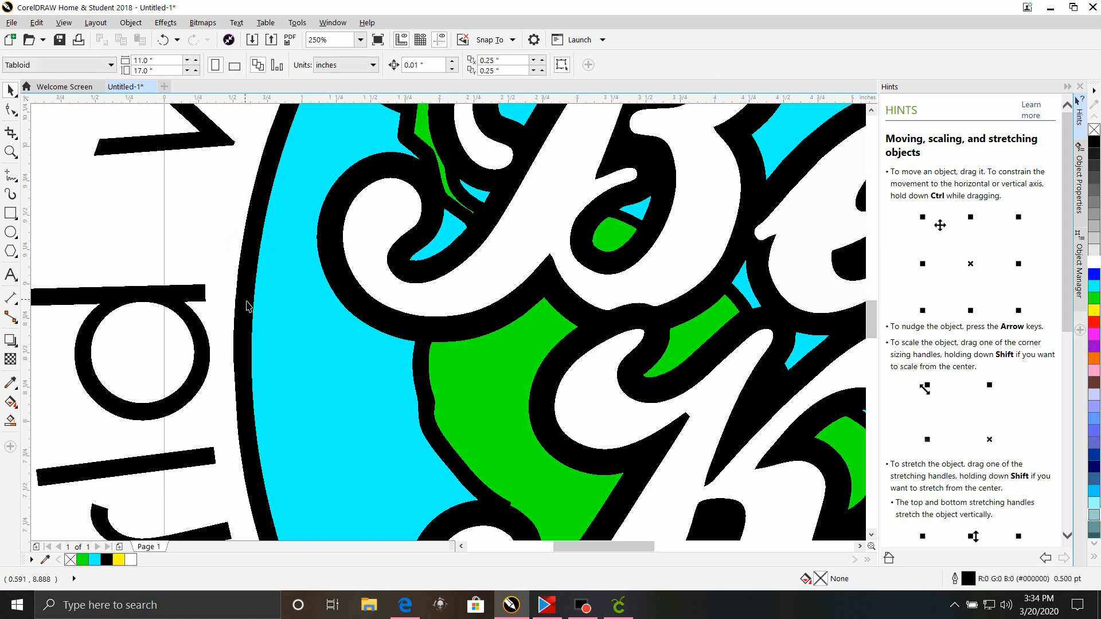
left_click(402, 316)
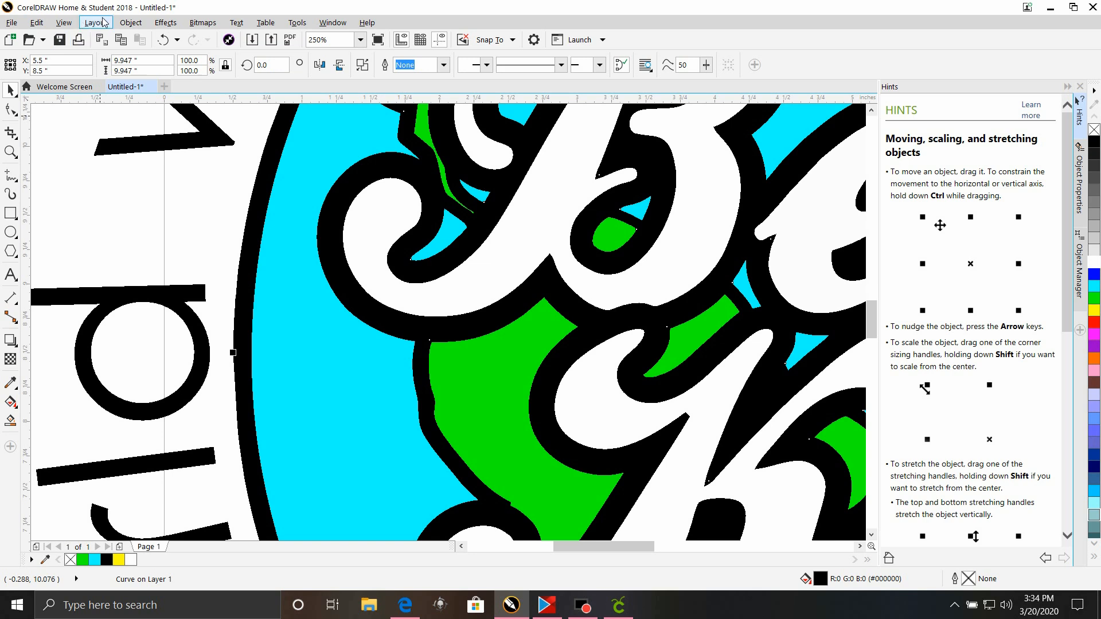
Step: Switch to Wireframe view and examine the nested contours where the coastline outline meets the "Be" lettering
left_click(63, 23)
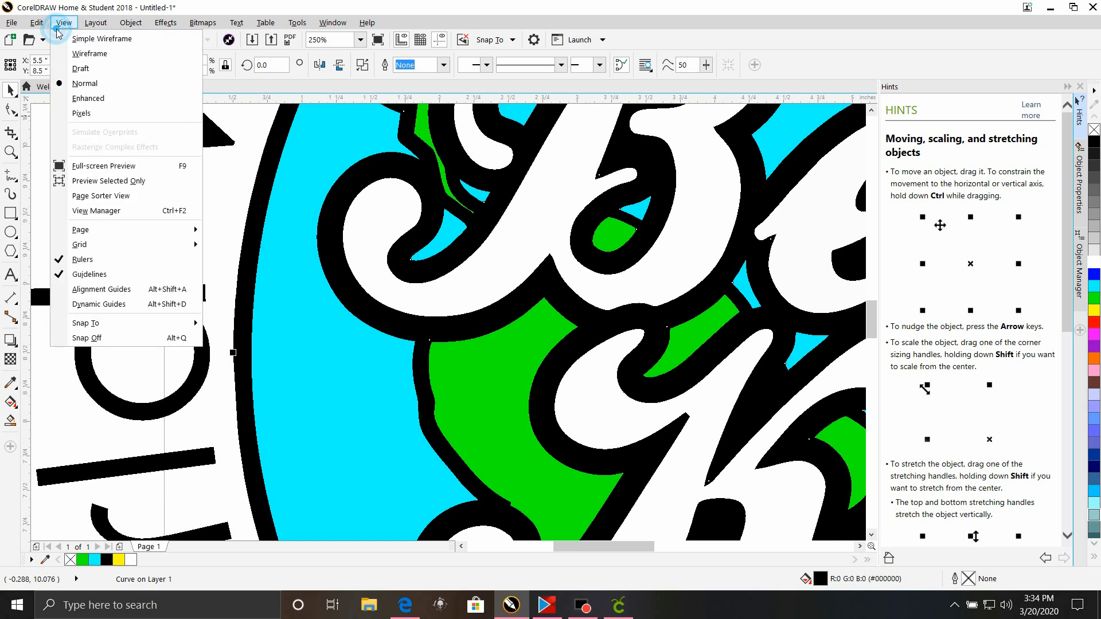
left_click(89, 53)
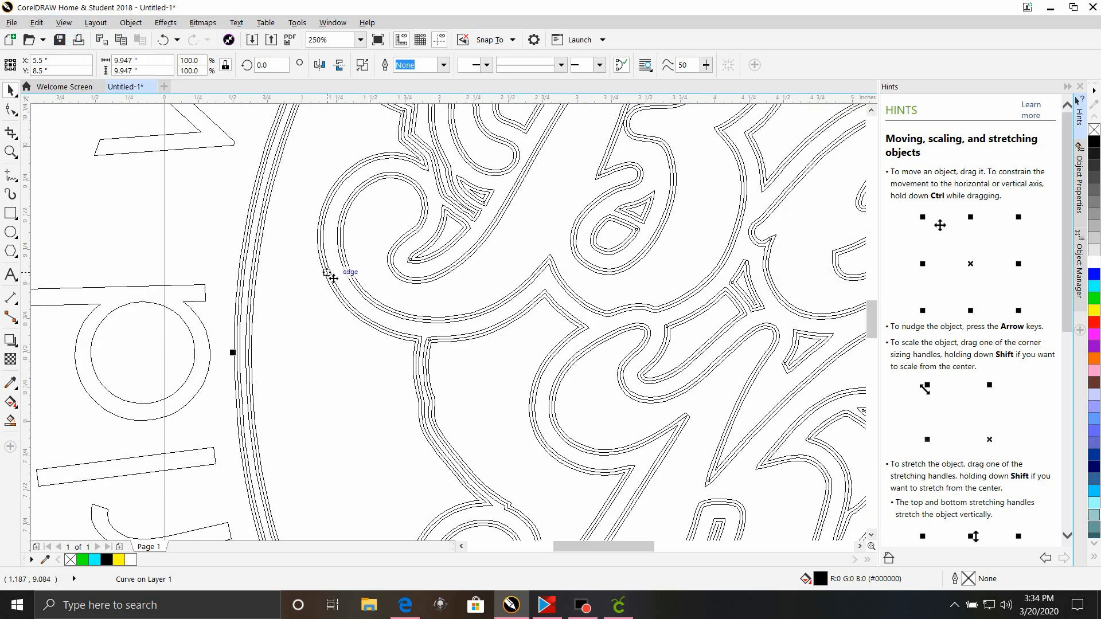
scroll(415, 346, "up", 2)
scroll(420, 349, "up", 2)
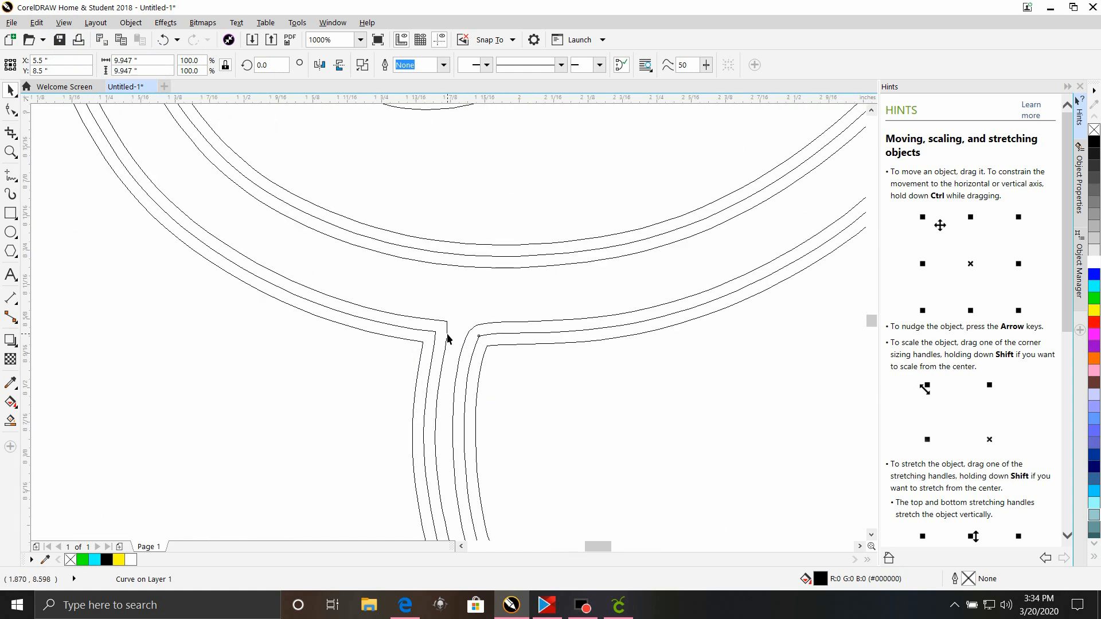
scroll(445, 341, "down", 4)
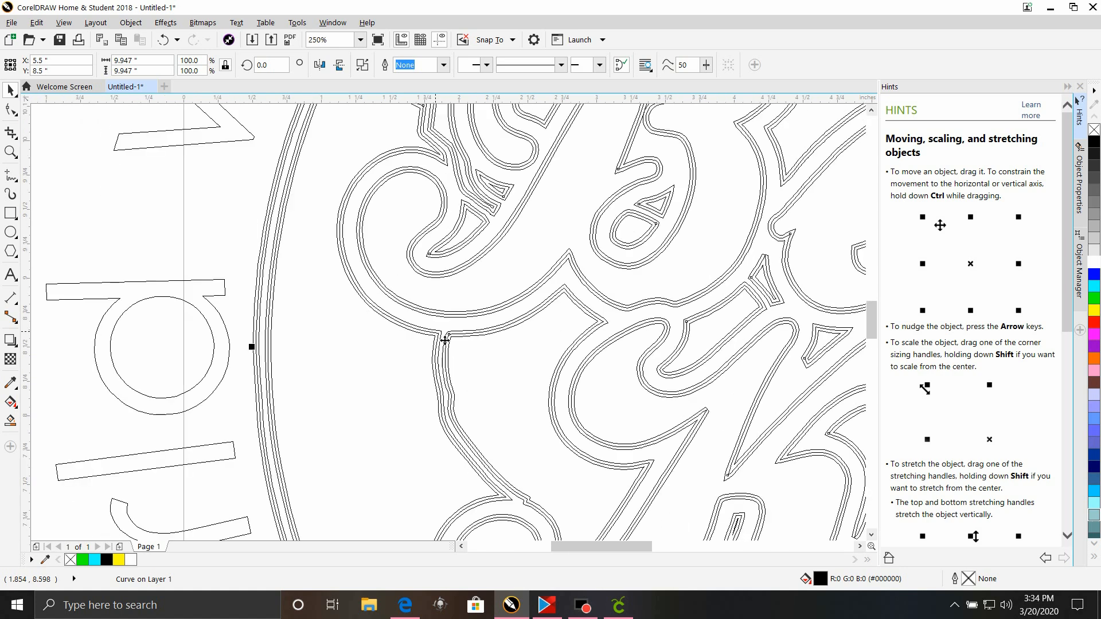
scroll(457, 341, "up", 4)
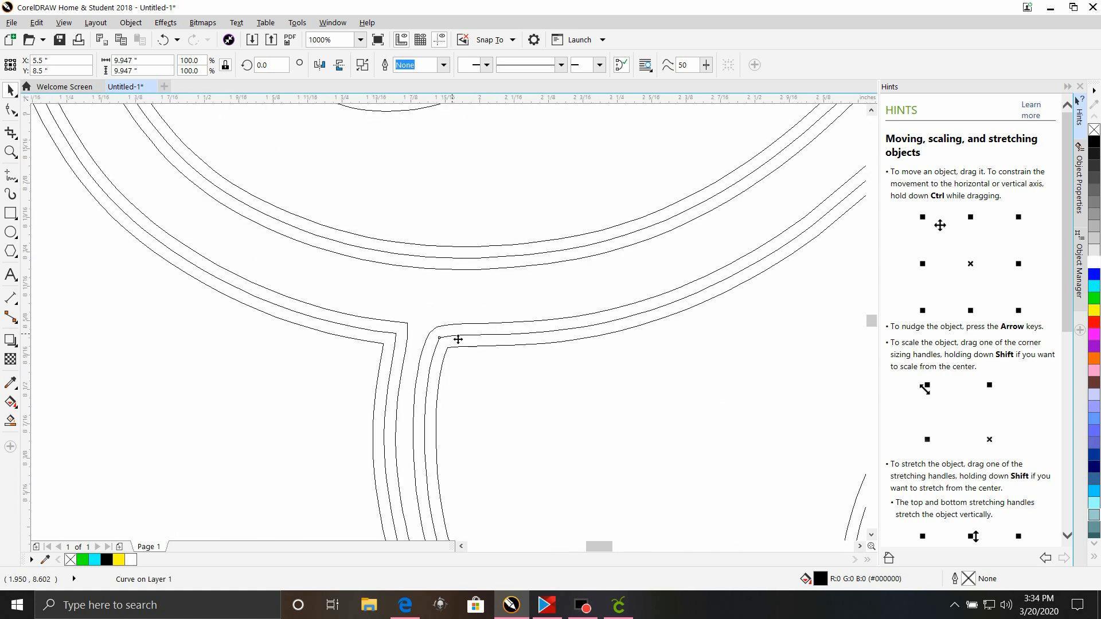
Step: Try to weld the green land piece beneath "Be" to the black outline object
left_click(516, 389)
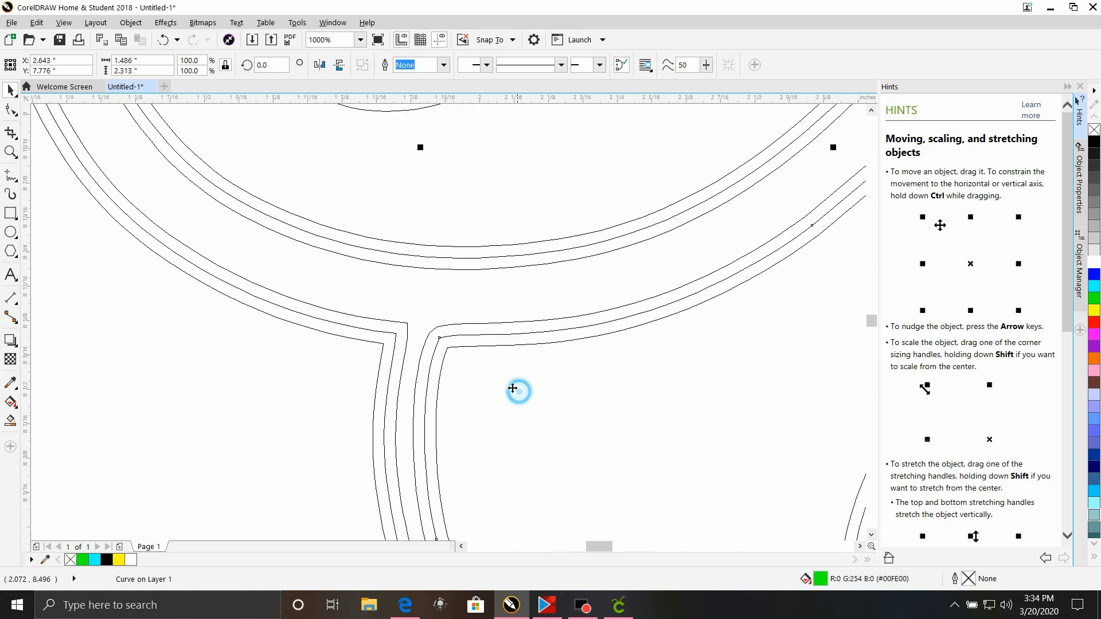
left_click(448, 341)
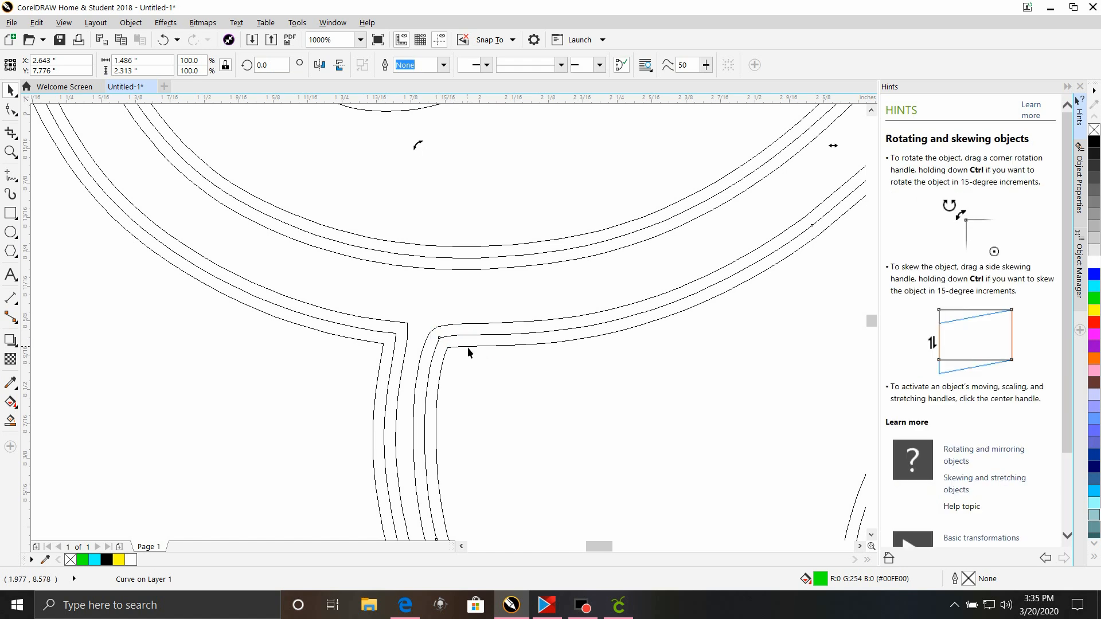
left_click(468, 348, "shift")
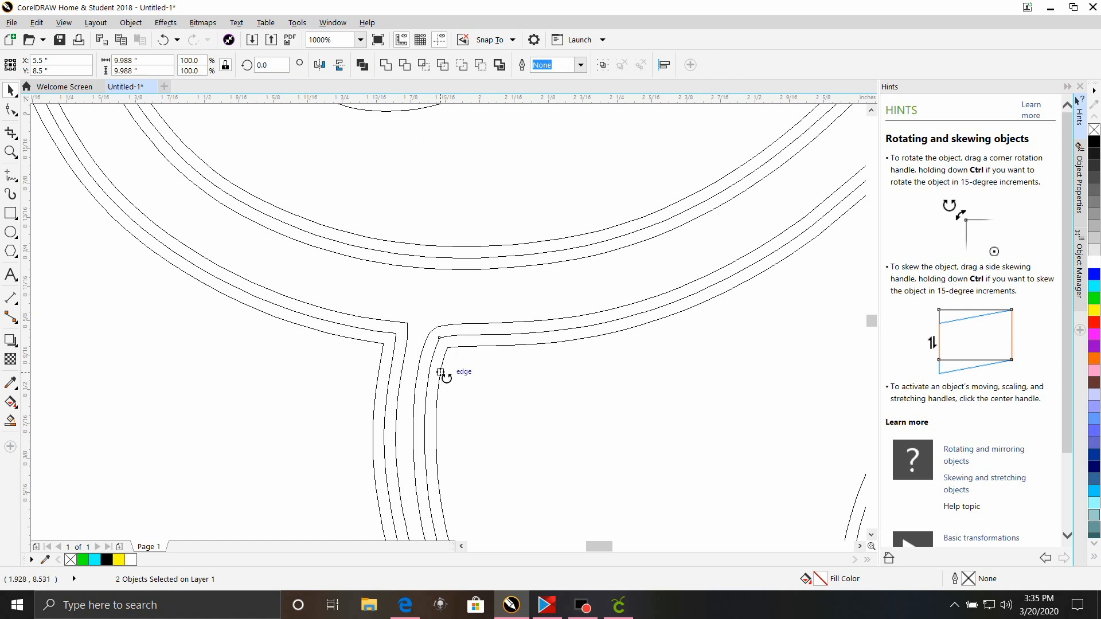
left_click(387, 70)
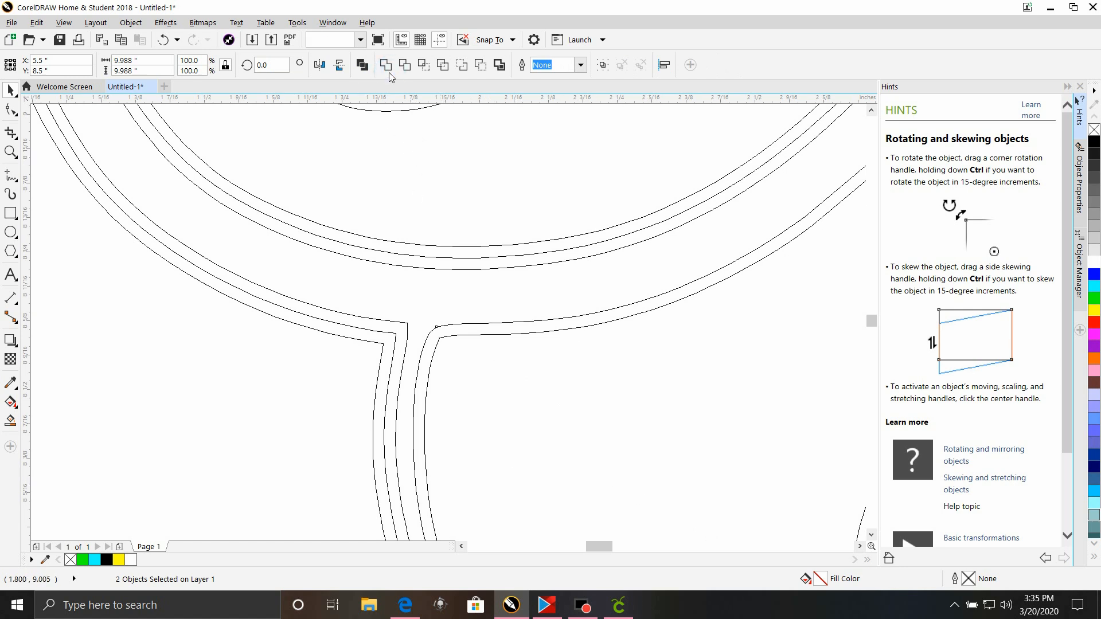
Step: Return to Normal view, undo the weld, and check the restored green areas around "Kind"
left_click(64, 23)
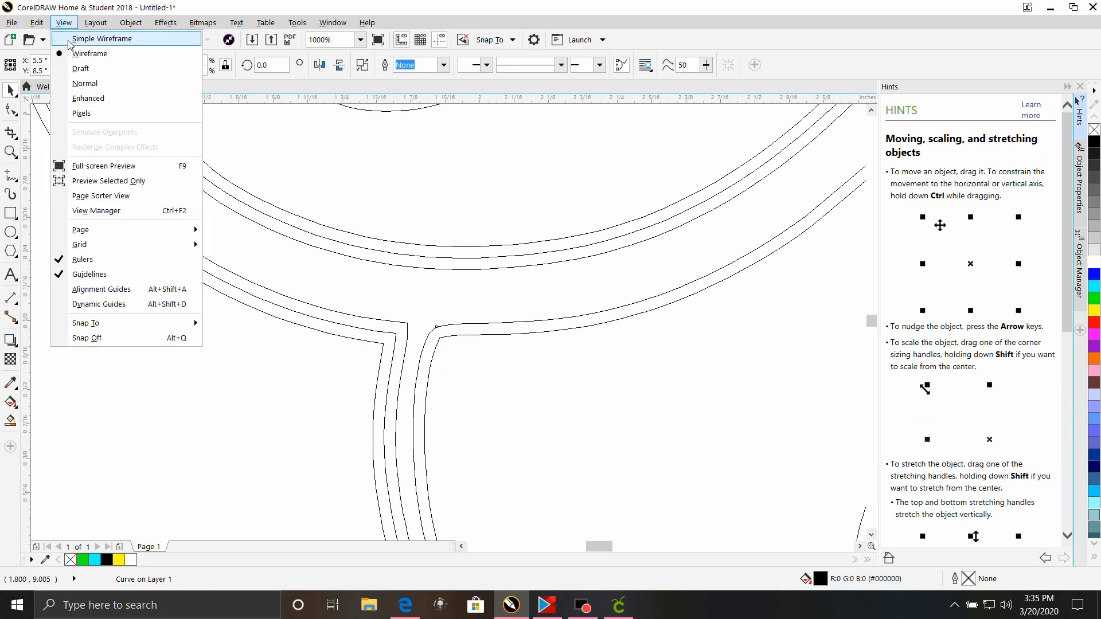
left_click(77, 85)
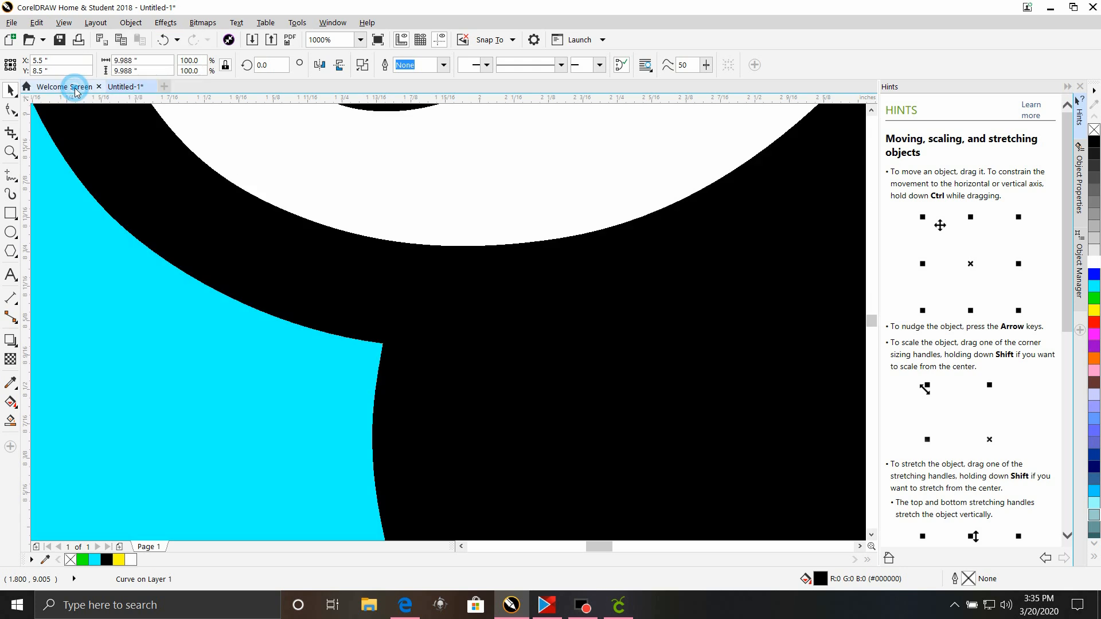
scroll(417, 404, "down", 7)
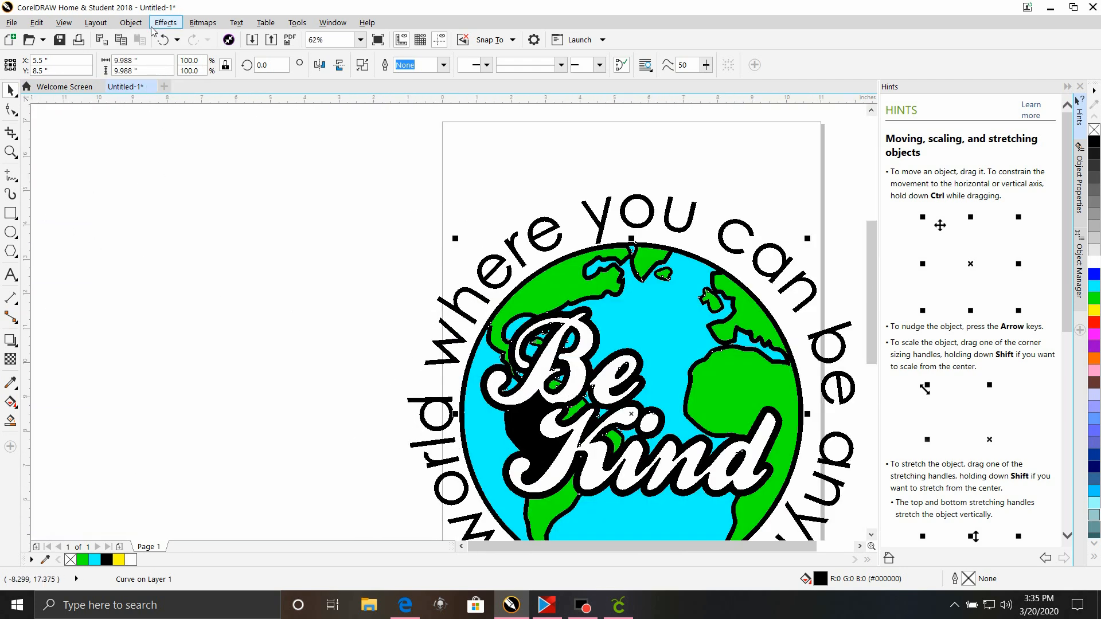
left_click(170, 43)
scroll(334, 461, "up", 3)
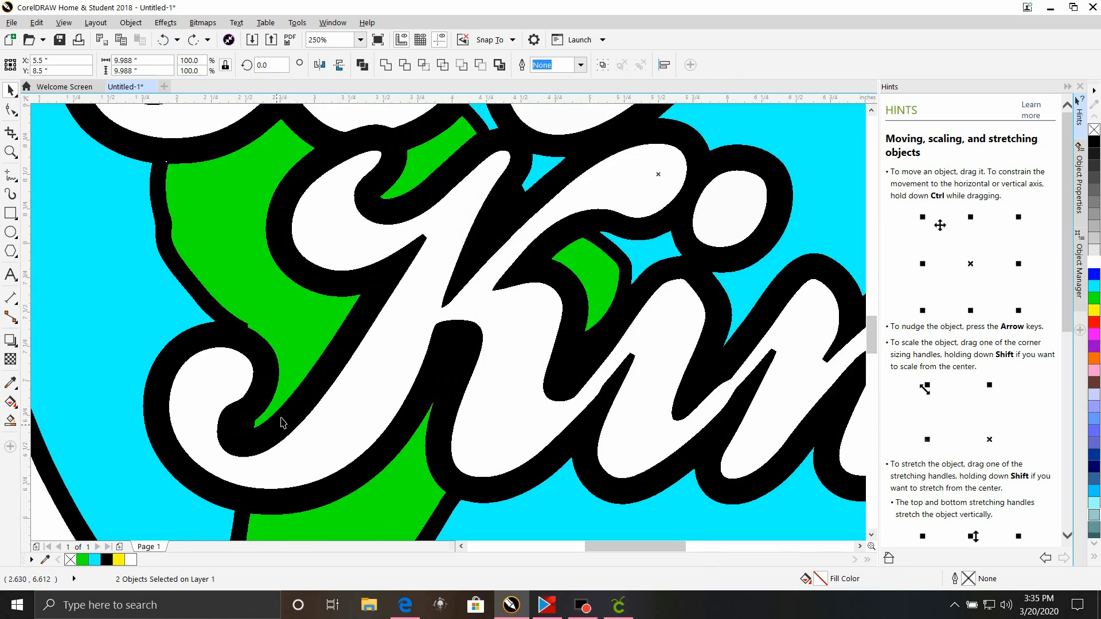
left_click(321, 364)
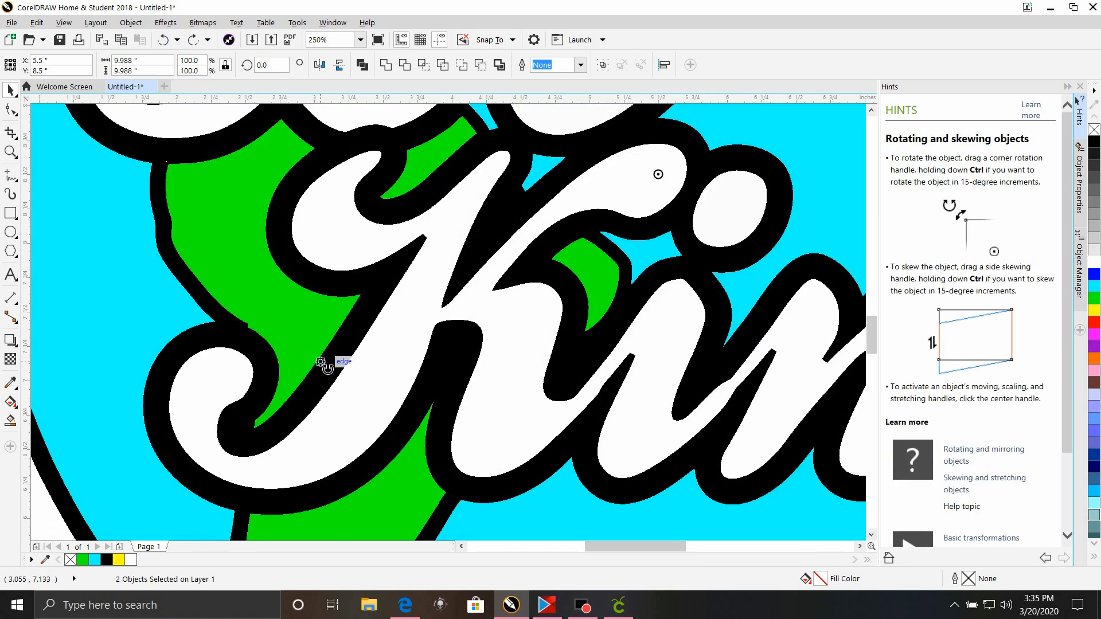
scroll(321, 364, "down", 3)
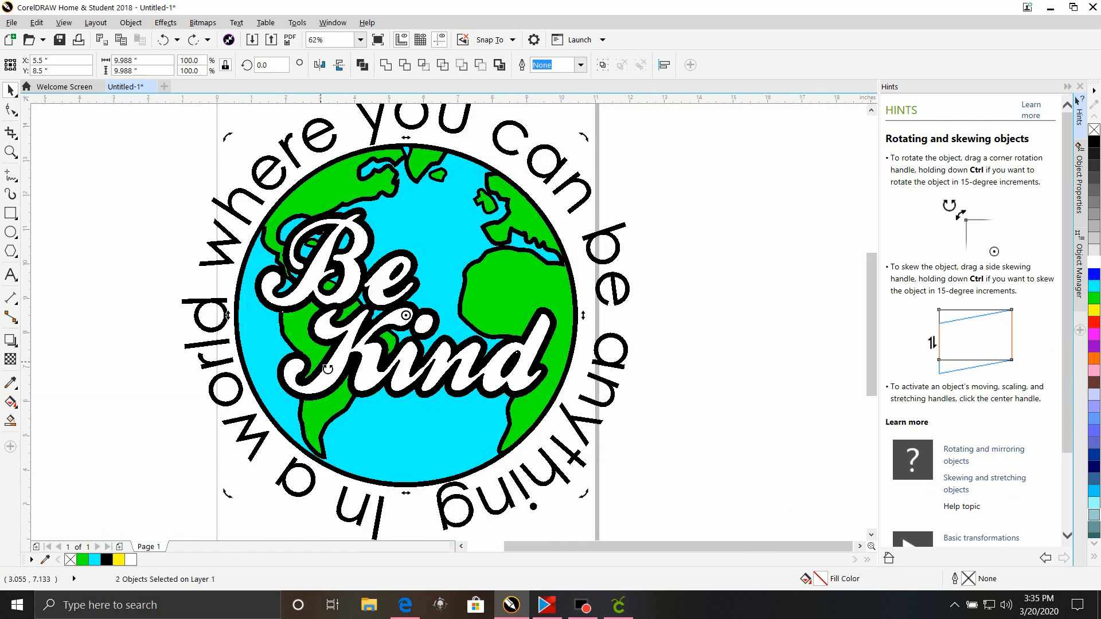
left_click(373, 367)
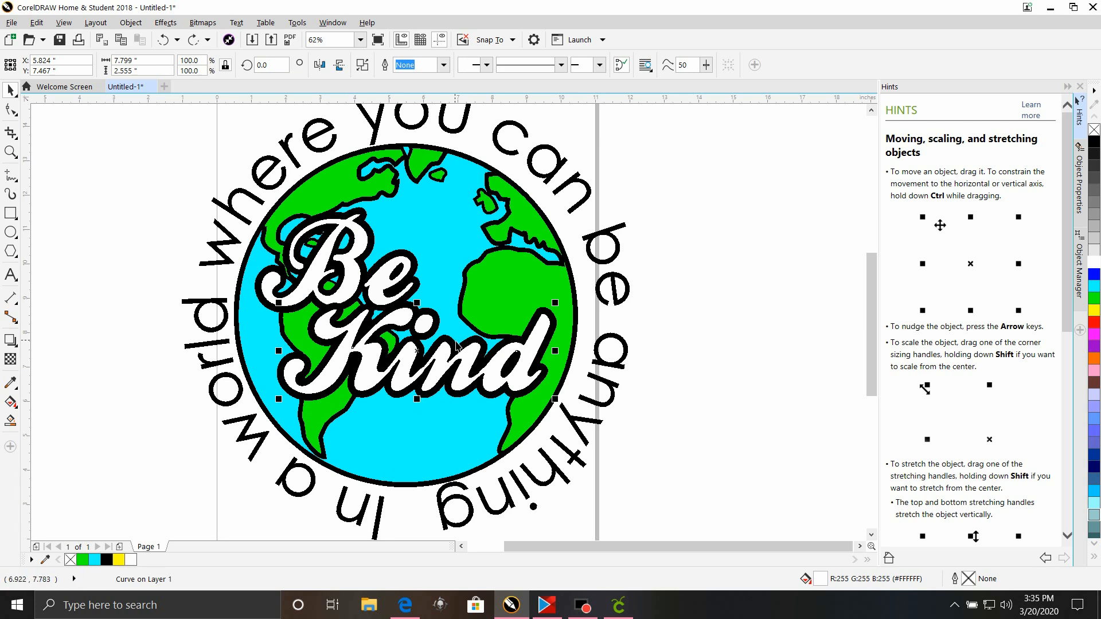
Step: Copy and paste the entire design, and place one of the two copies beside the page as a full-color duplicate
scroll(459, 347, "down", 2)
left_click_drag(253, 169, 597, 479)
right_click(352, 284)
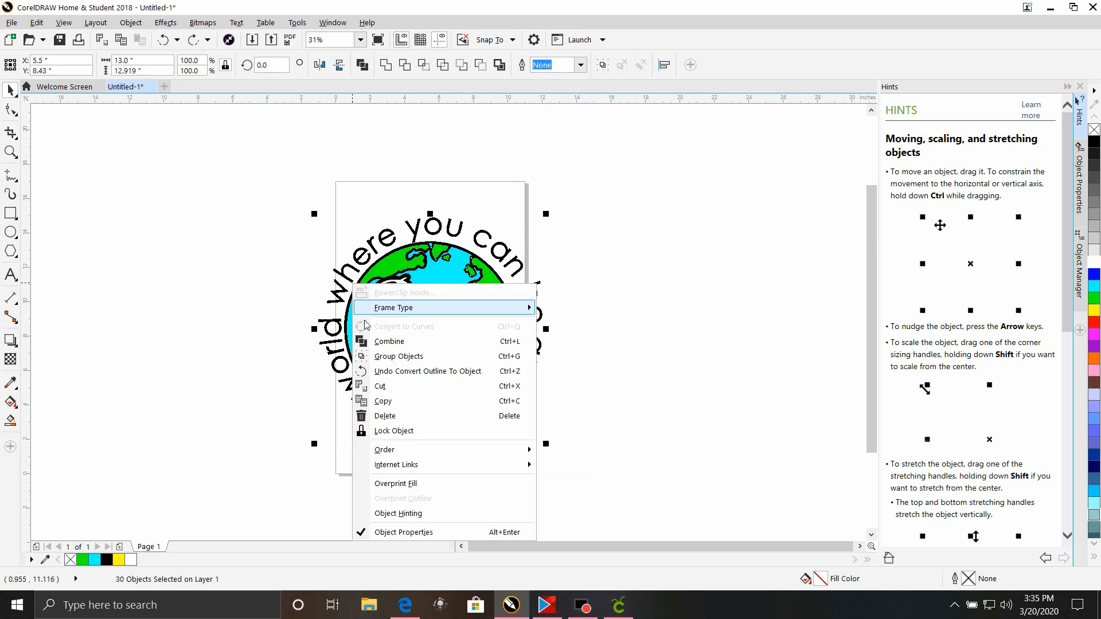
left_click(382, 401)
right_click(683, 249)
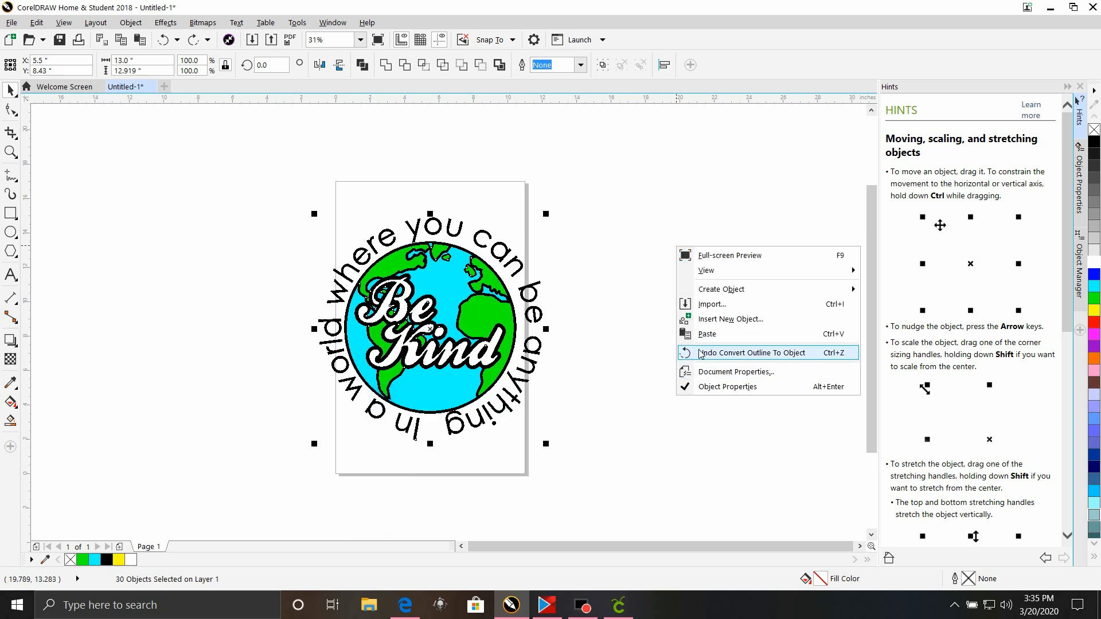
left_click(737, 335)
left_click_drag(412, 352, 698, 314)
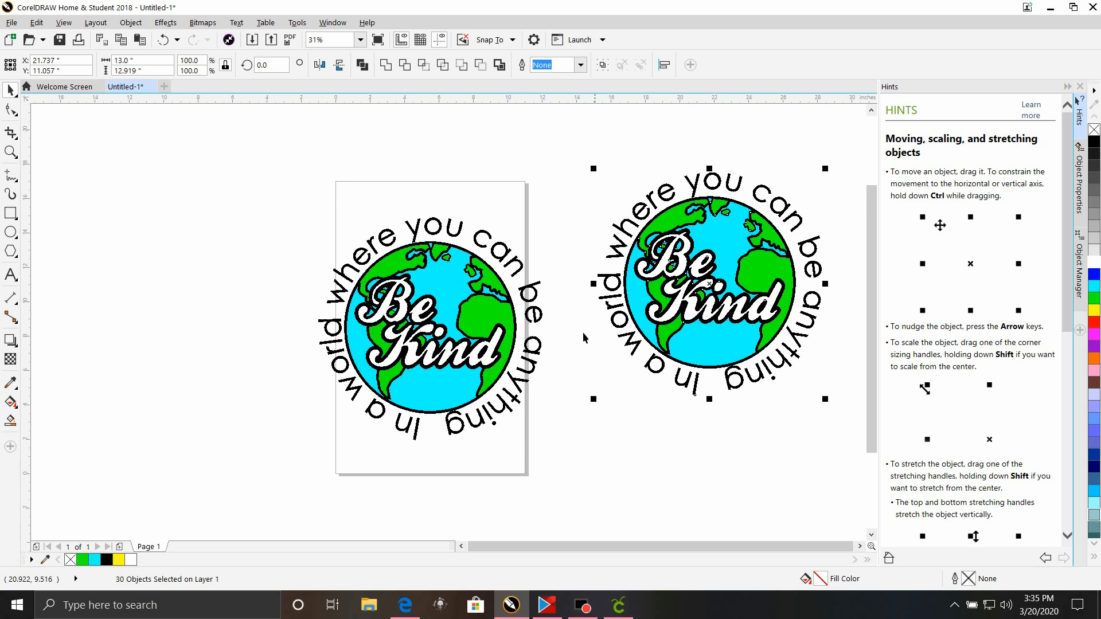
Step: Delete the lower cyan ocean piece from the globe on the page
scroll(427, 370, "up", 2)
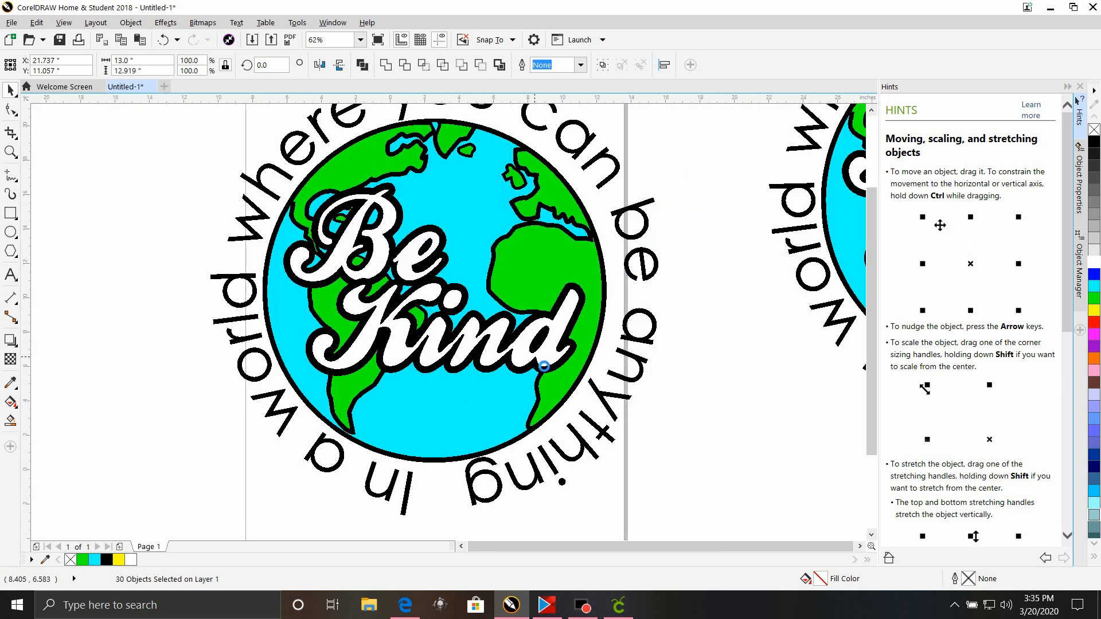
scroll(536, 363, "down", 2)
left_click(548, 351)
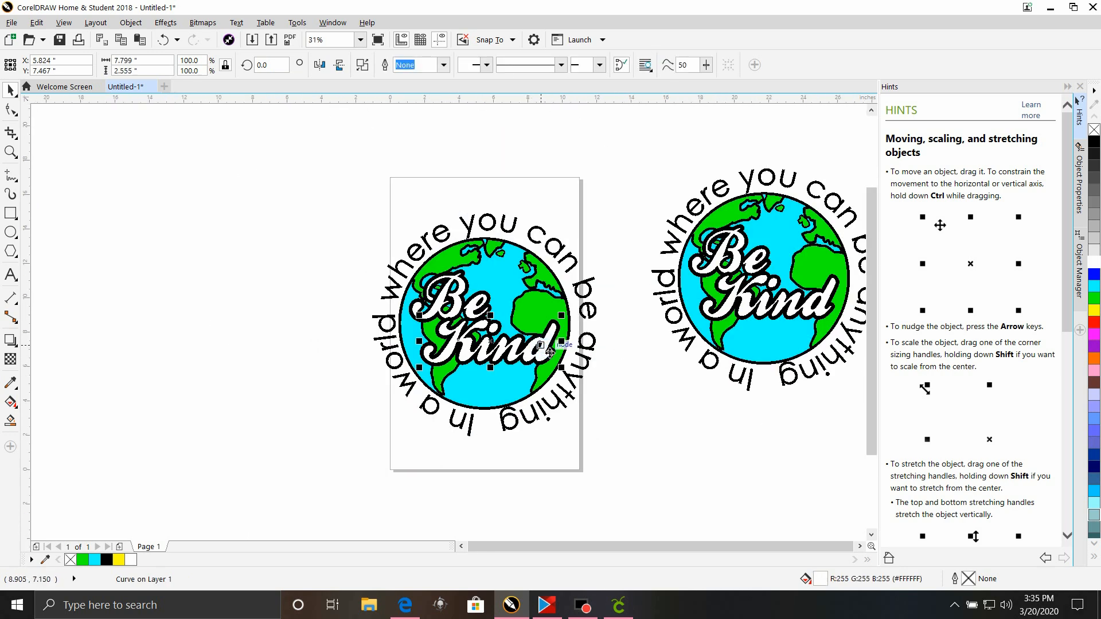
key("Escape")
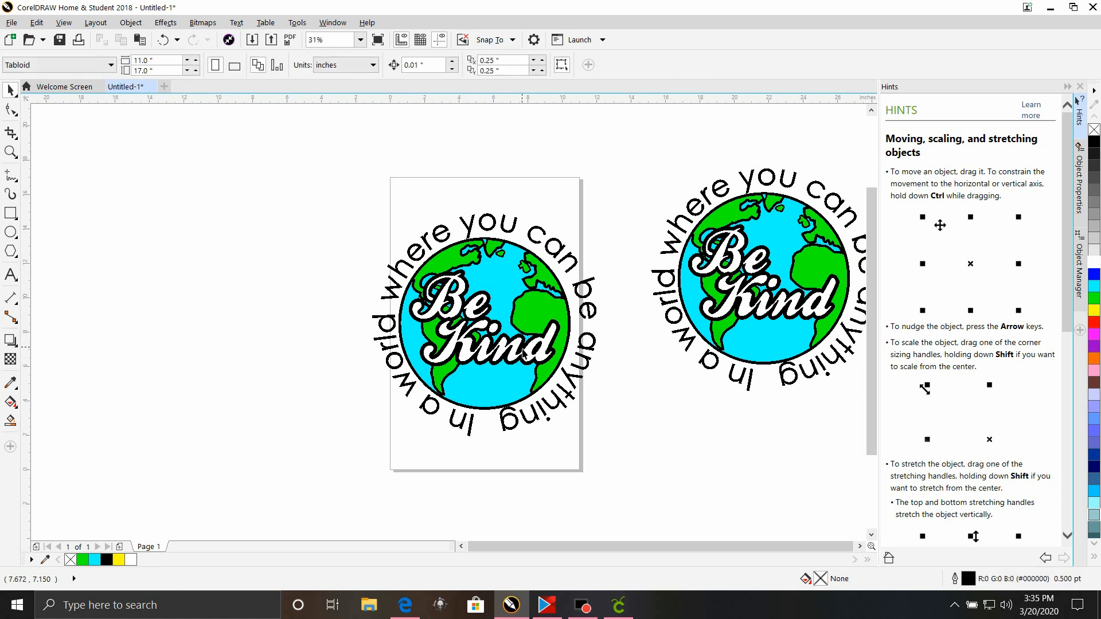
left_click(426, 338)
key("Escape")
left_click(421, 338)
key("Delete")
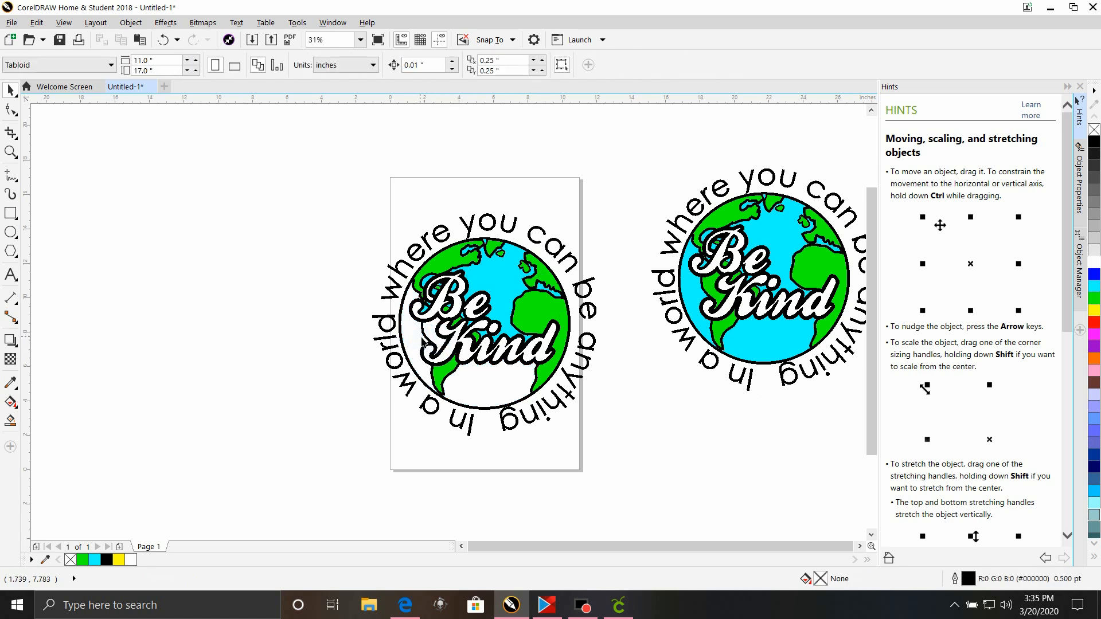
Step: Delete the green Africa and Europe pieces and the upper cyan ocean piece from the globe on the page
left_click(457, 362)
left_click(479, 381)
left_click(565, 305)
key("Delete")
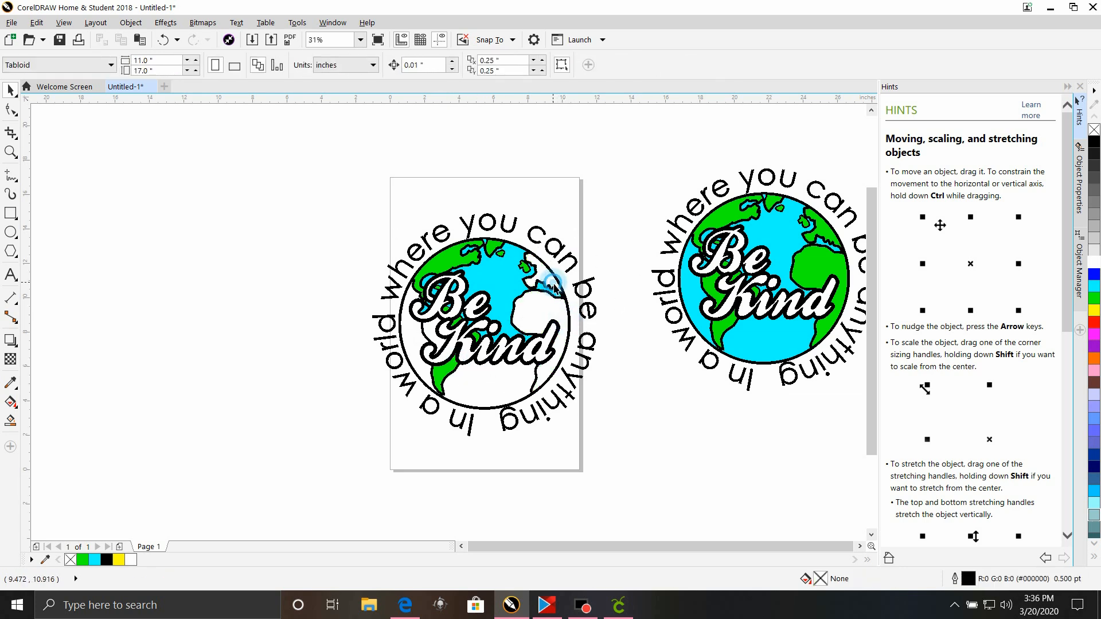
left_click(499, 288)
key("Delete")
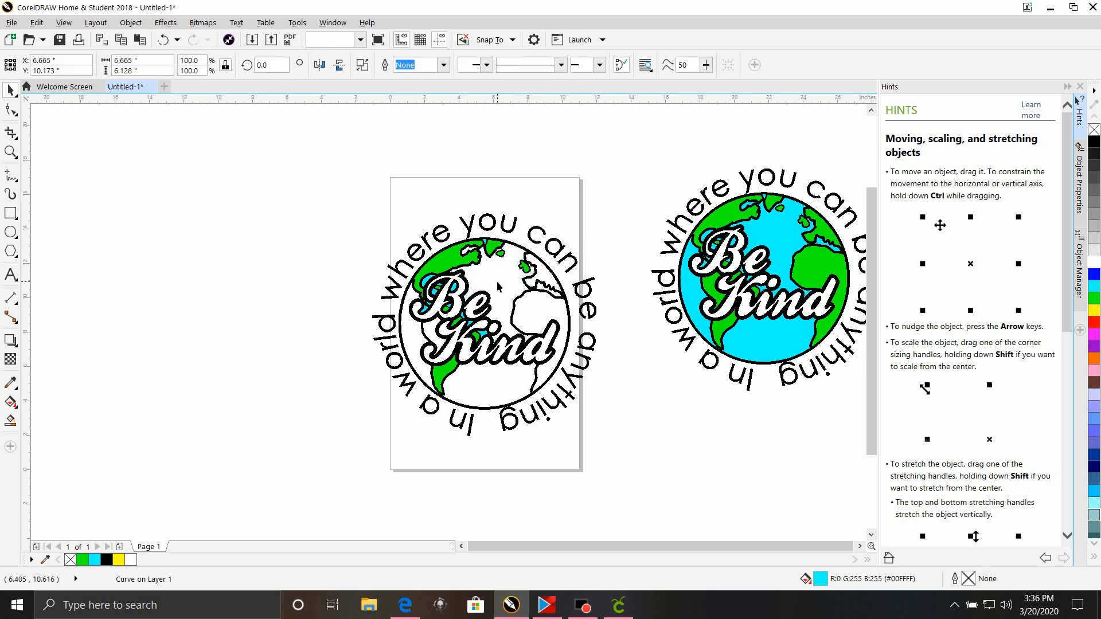
Step: Delete the green North America, Greenland and neighbouring small island pieces from the upper part of the globe on the page
left_click(454, 254)
key("Delete")
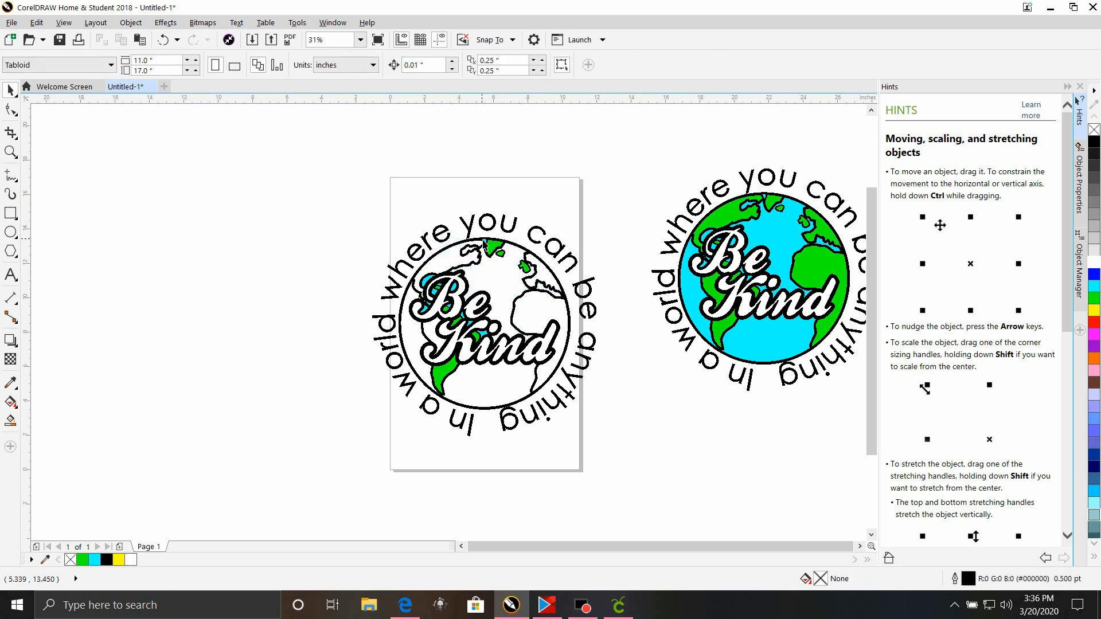
left_click(488, 243)
key("Delete")
left_click(494, 250)
key("Delete")
left_click(501, 253)
key("Delete")
Step: Delete the small cyan and green pieces inside the upper loop of the "B" in "Be"
scroll(433, 310, "up", 4)
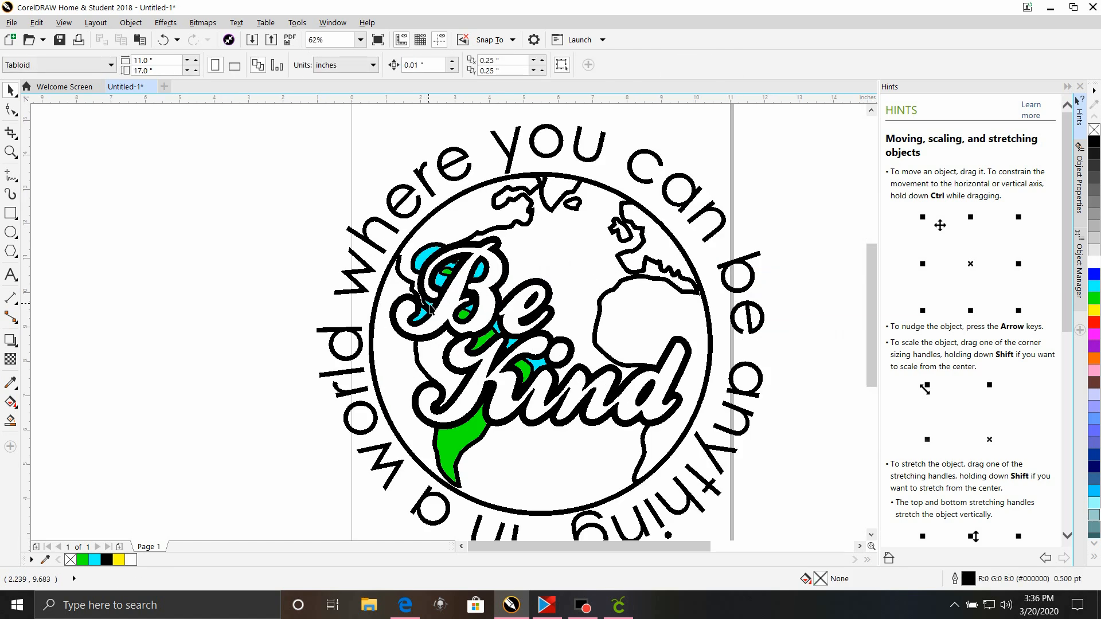
left_click(453, 255)
key("Delete")
left_click(468, 242)
key("Delete")
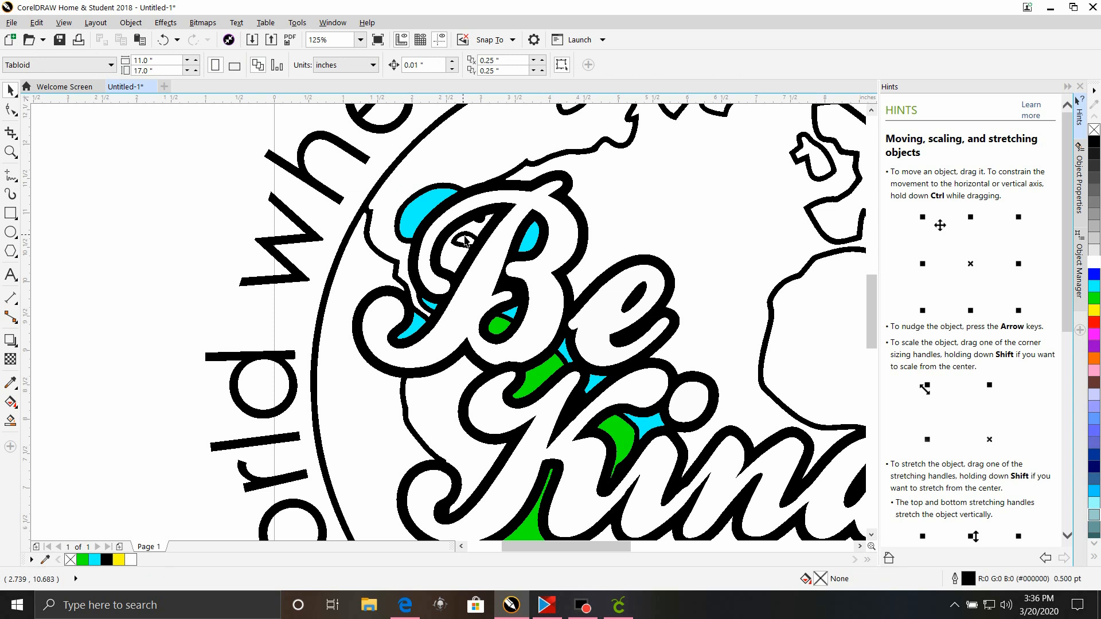
Step: Undo the accidental deletion of the black globe outline
left_click(161, 41)
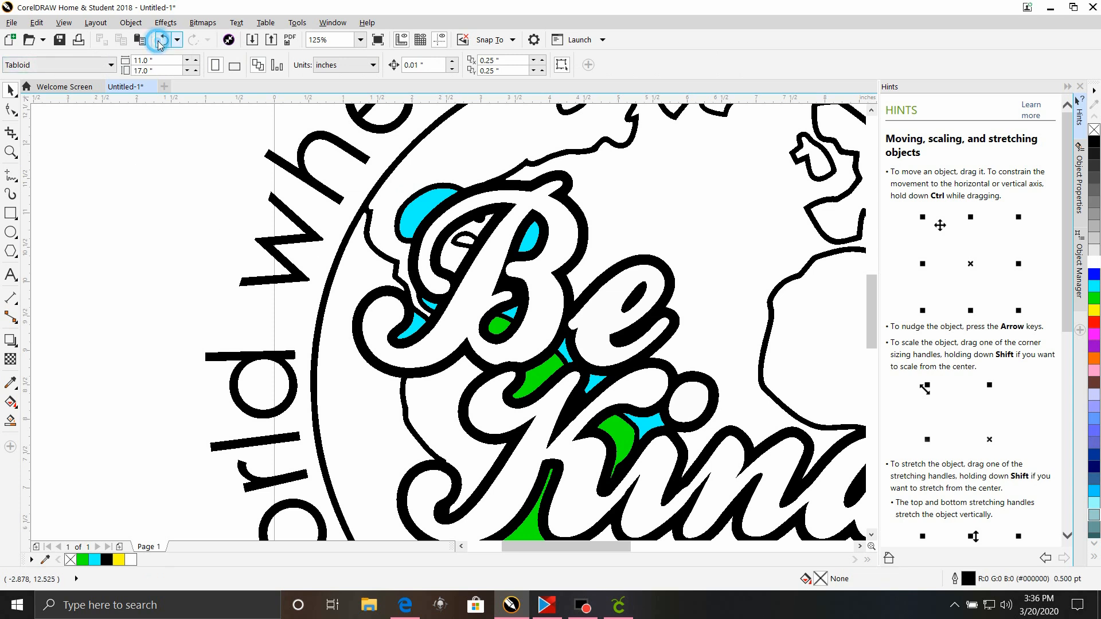
left_click(530, 241)
key("Delete")
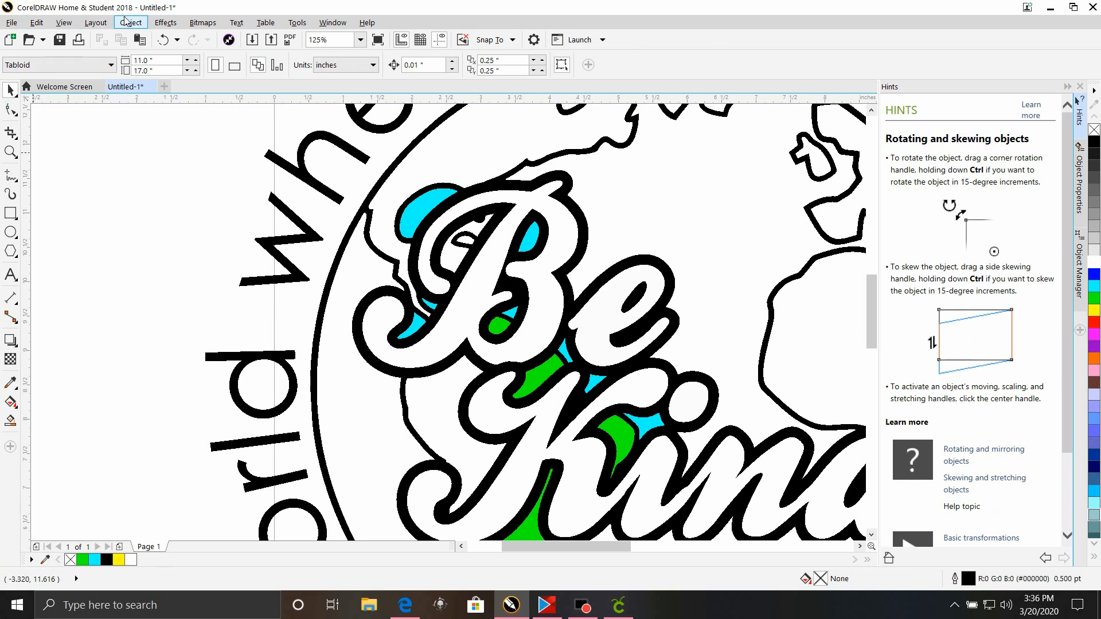
left_click(163, 40)
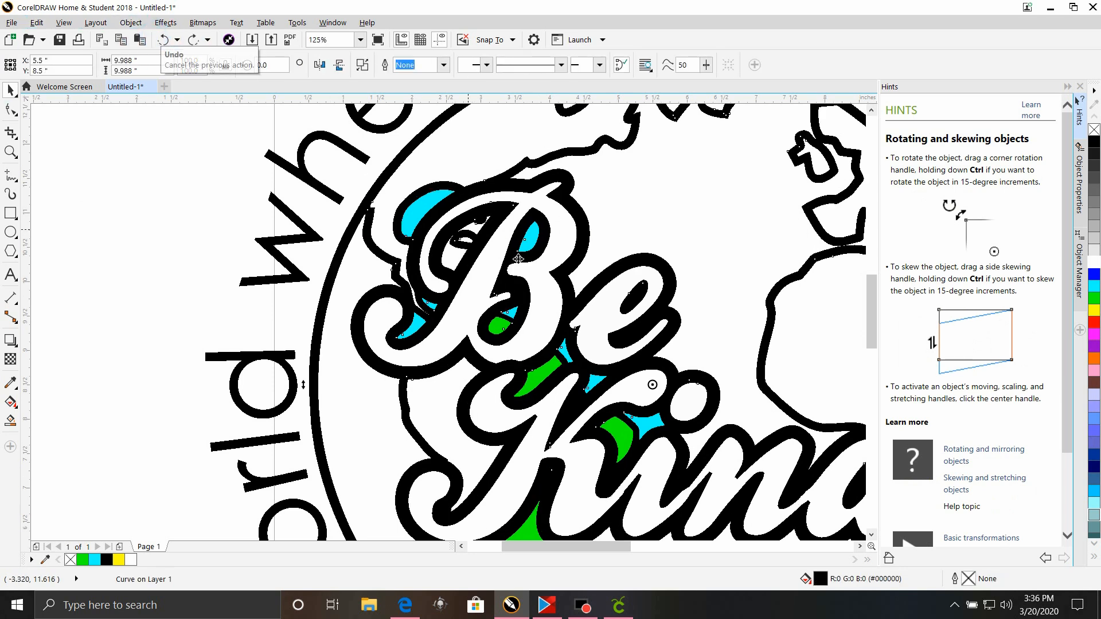
Step: Delete the cyan and green pieces in the lower counter of the "B" and the green piece between "B" and "K"
left_click(615, 316)
key("Delete")
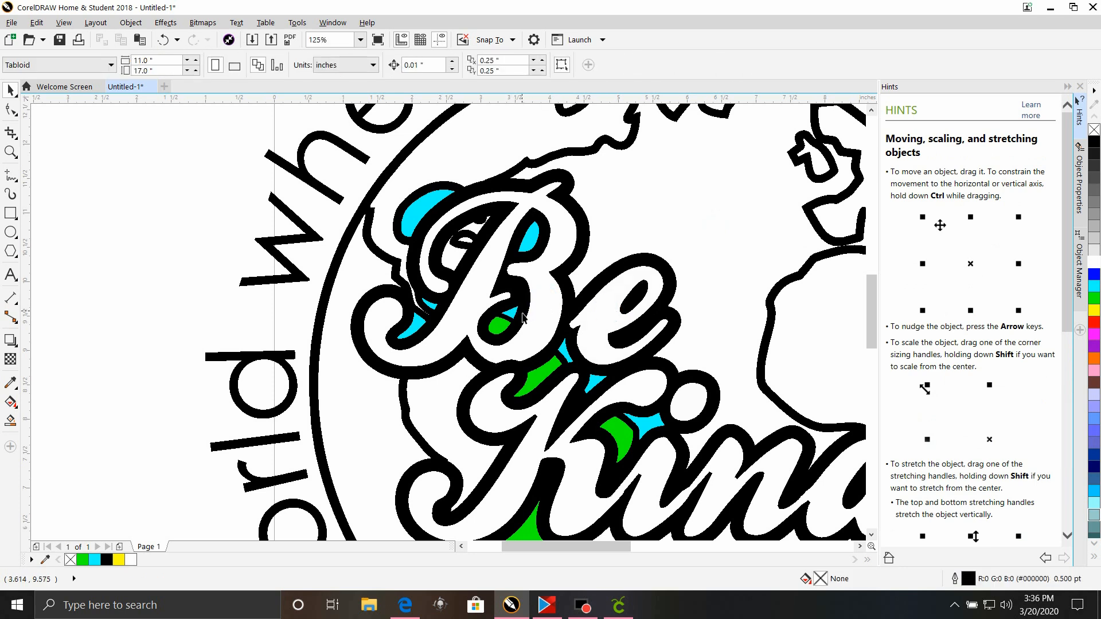
left_click(514, 311)
key("Delete")
left_click(503, 332)
key("Delete")
key("Delete")
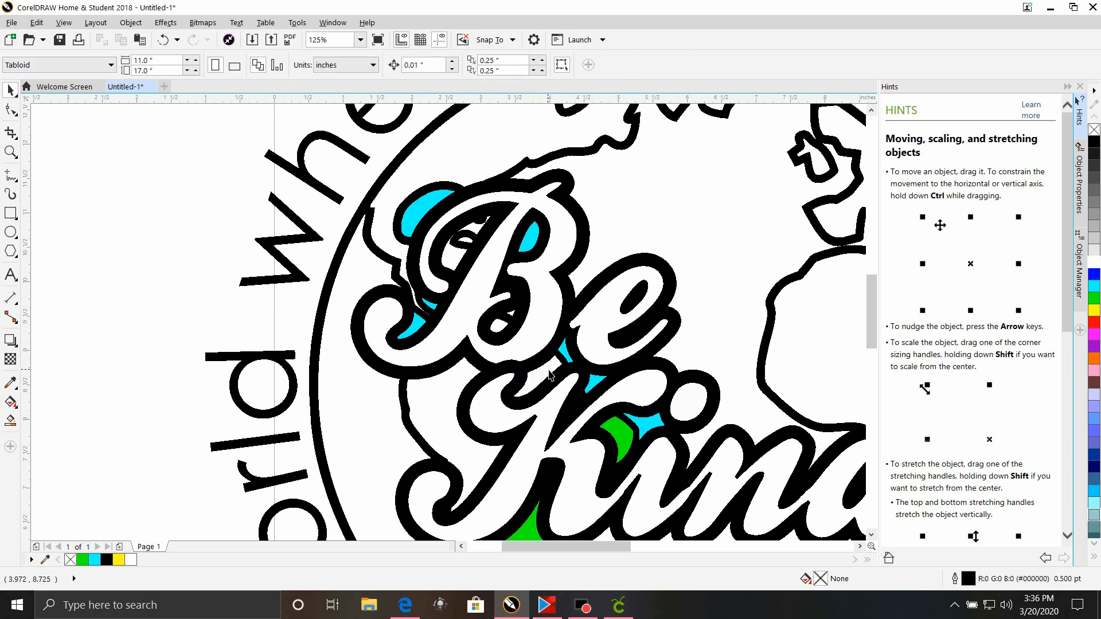
Step: Delete the cyan piece below the gap between "B" and "e" and the one in the upper counter of the "B"
left_click(566, 353)
key("Delete")
left_click(532, 235)
key("Delete")
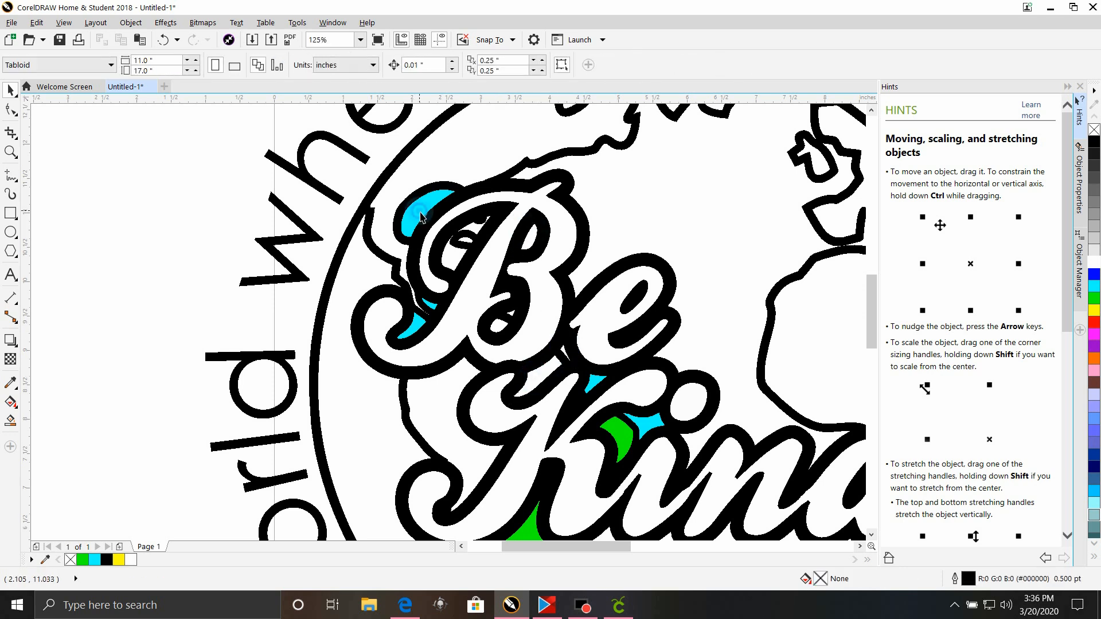
Step: Delete the large cyan piece above the "B" and the two small cyan pieces by its lower curl
left_click(443, 226)
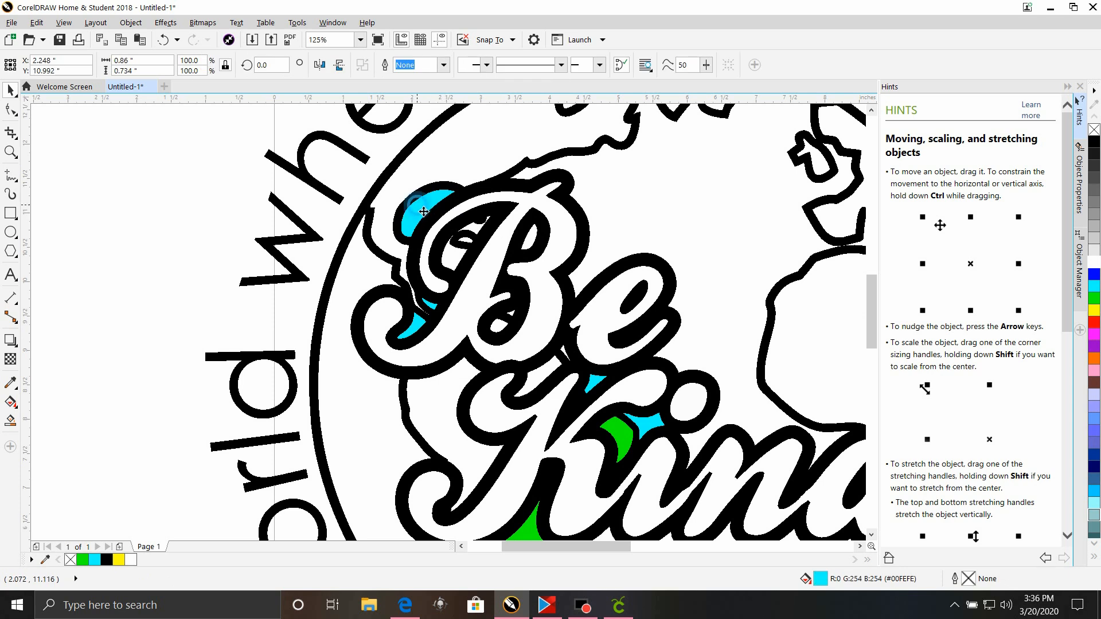
key("Delete")
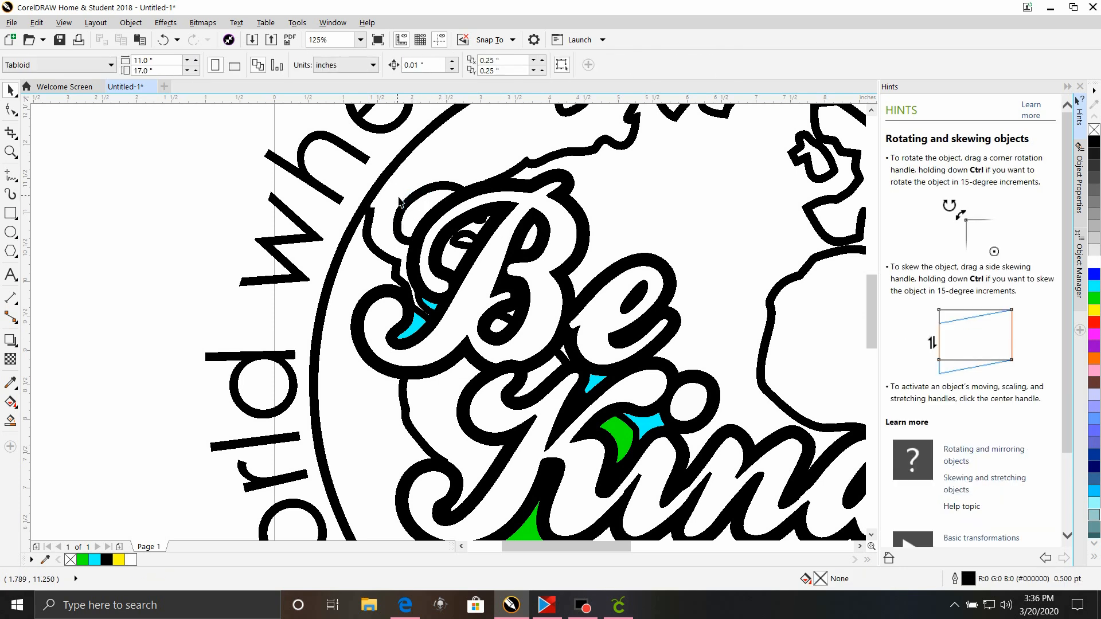
left_click(421, 327)
key("Delete")
left_click(433, 309)
key("Delete")
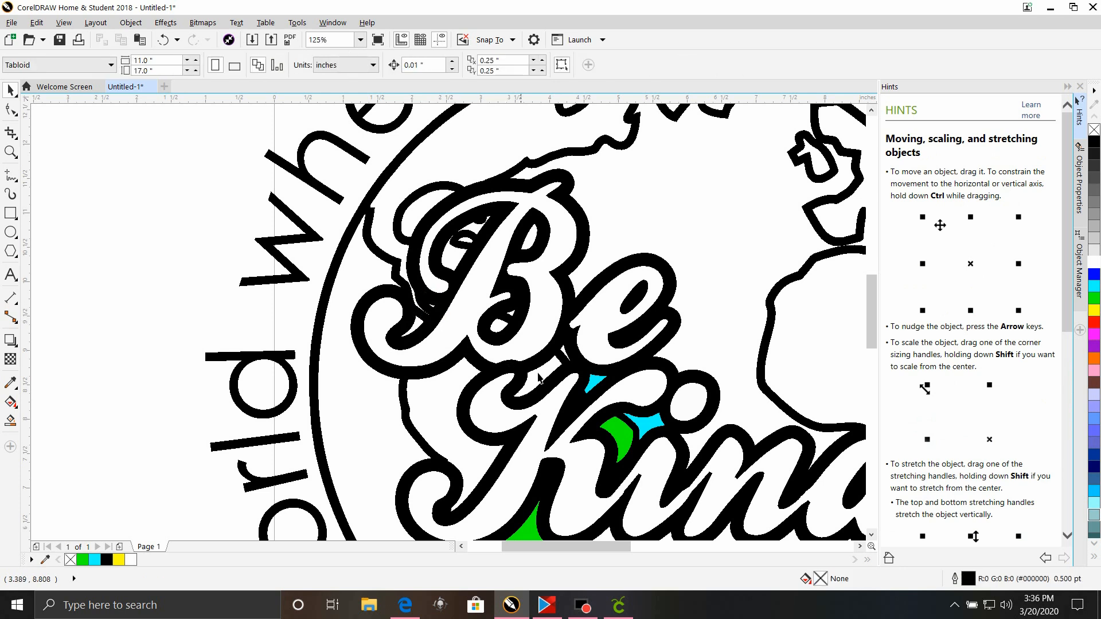
Step: Delete the cyan and green pieces around the "K" and "i" of "Kind" and the green South America piece
left_click(596, 382)
key("Delete")
left_click(646, 432)
key("Delete")
left_click(617, 441)
key("Delete")
scroll(617, 440, "down", 2)
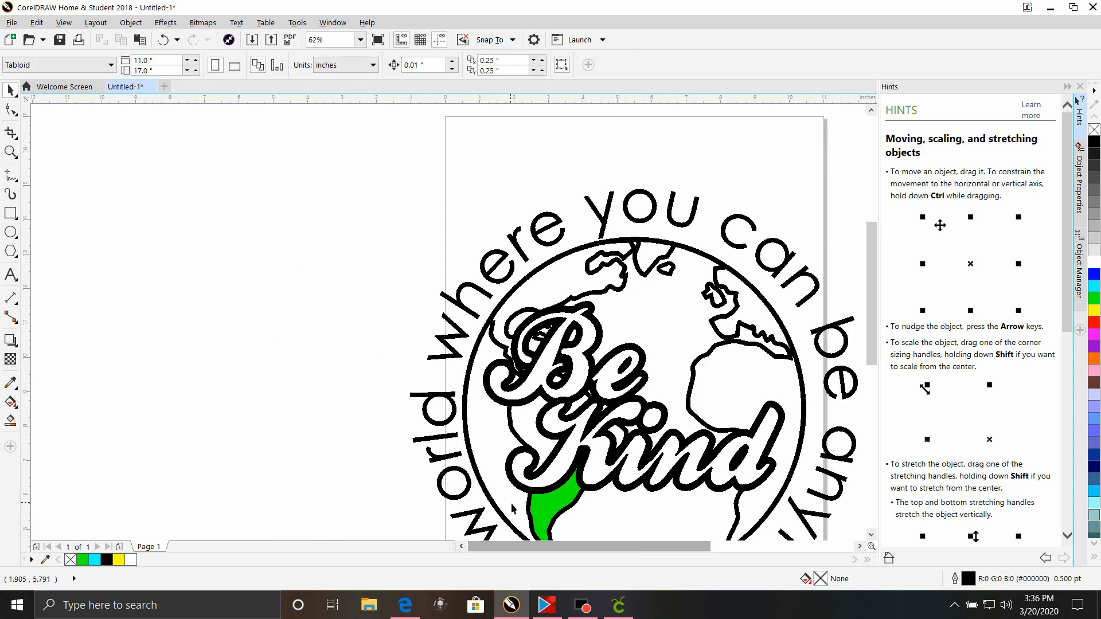
left_click(549, 506)
key("Delete")
scroll(548, 507, "down", 3)
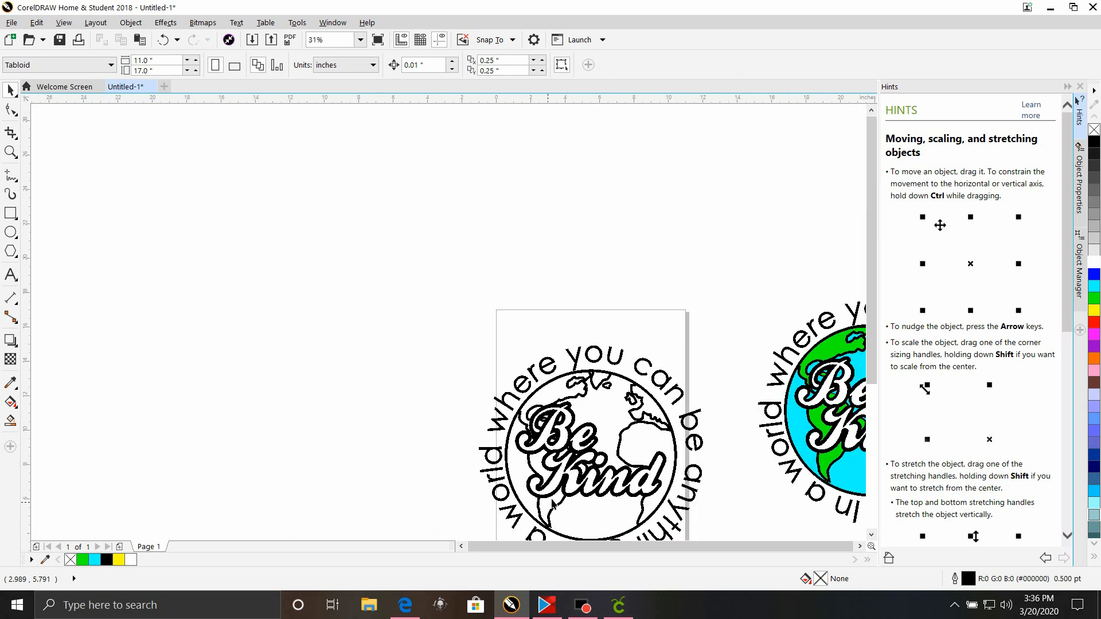
Step: Try to weld the four outline objects on the page into one shape and fill it black
left_click_drag(384, 265, 584, 484)
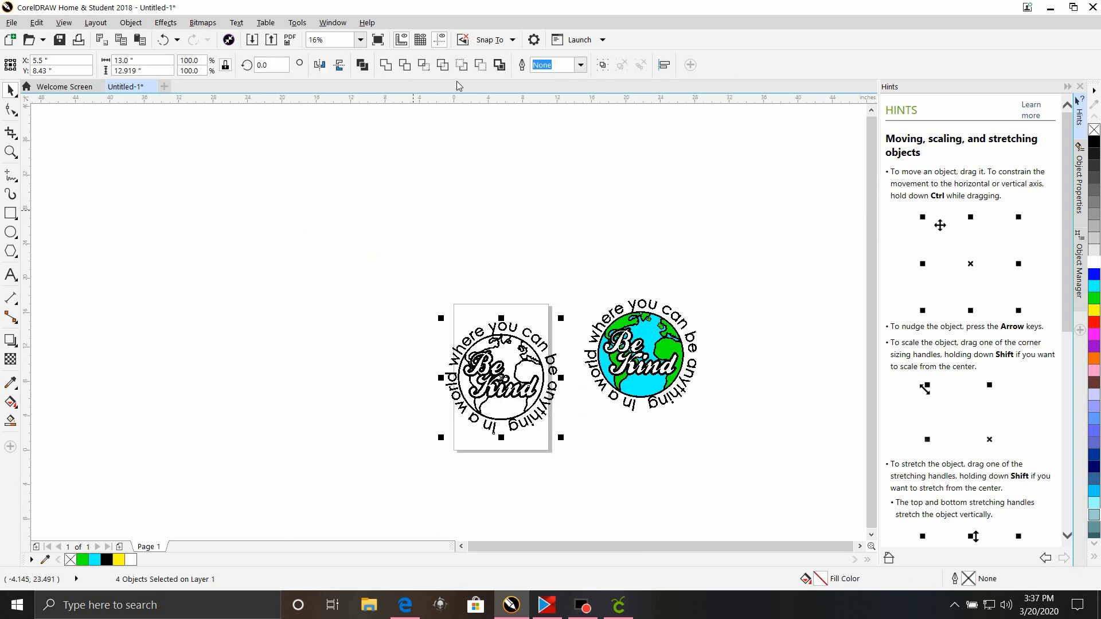
left_click(385, 69)
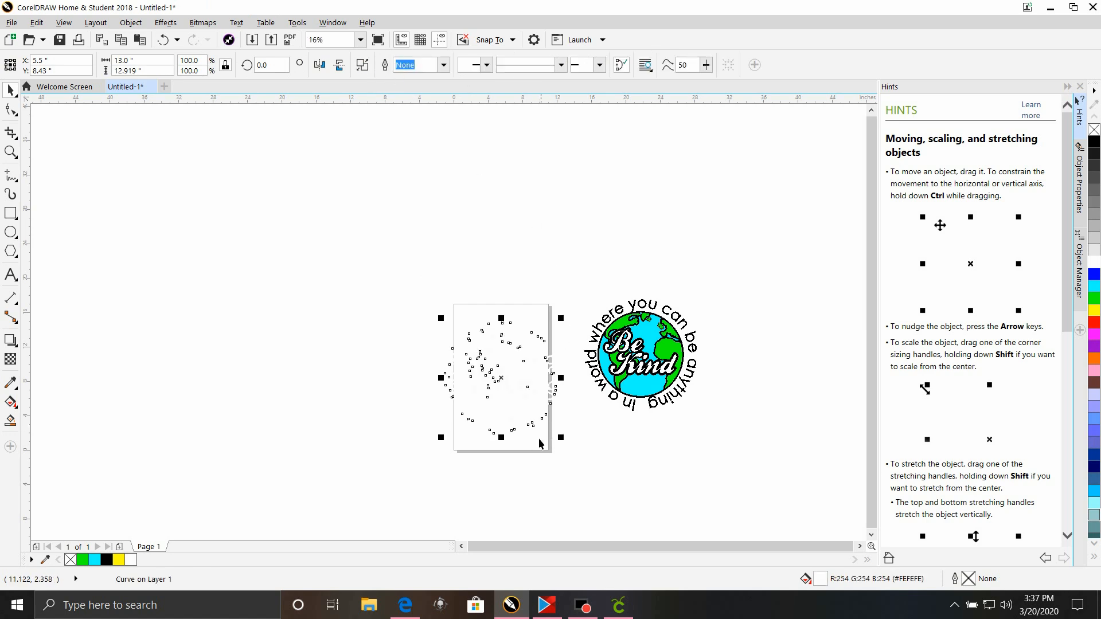
left_click(1094, 142)
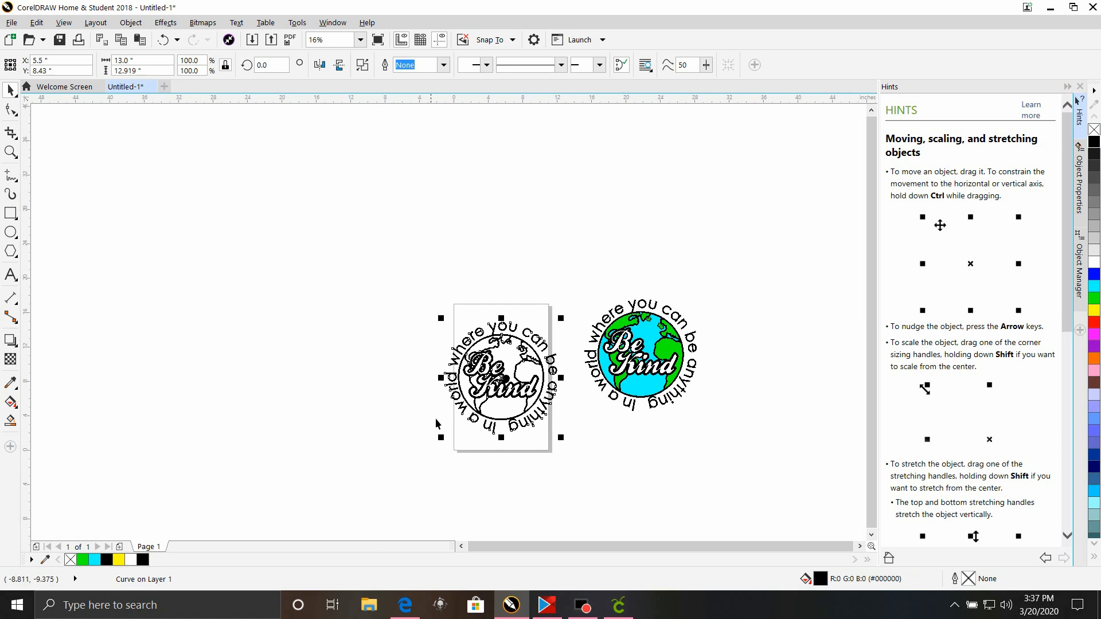
scroll(439, 413, "up", 2)
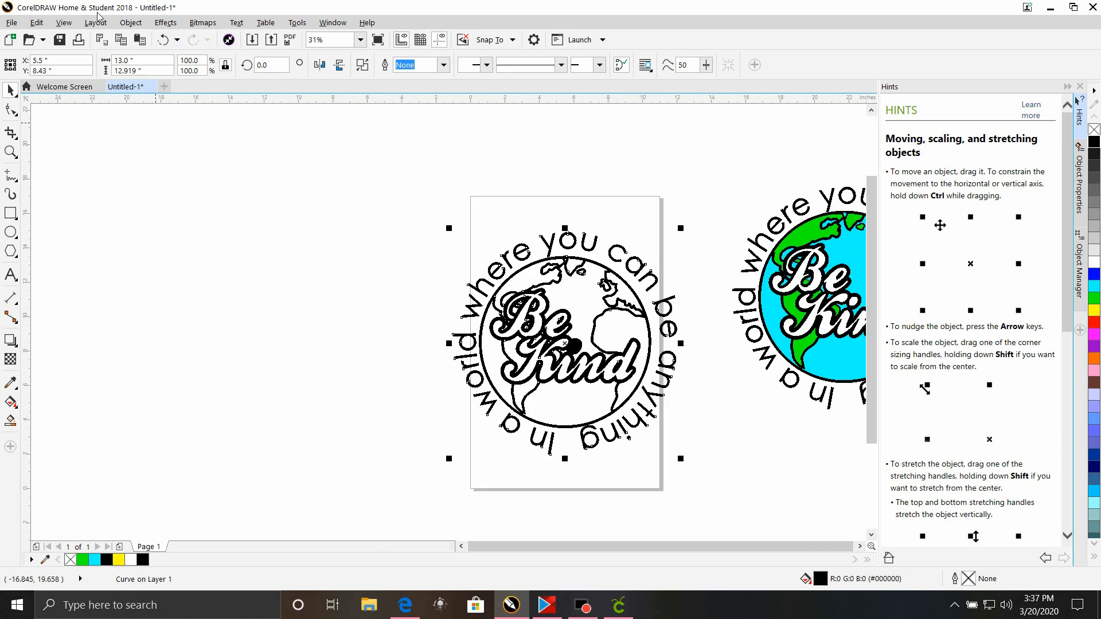
left_click(164, 46)
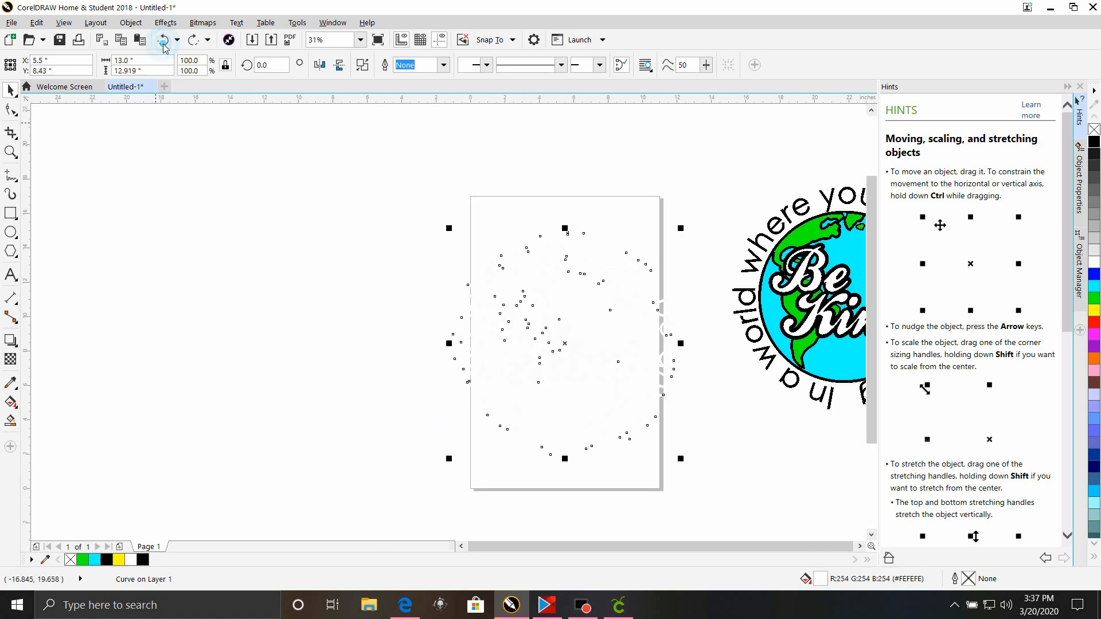
left_click(164, 46)
Step: Delete the leftover white dot of the "i" in "Kind" from the outline design
scroll(418, 431, "up", 2)
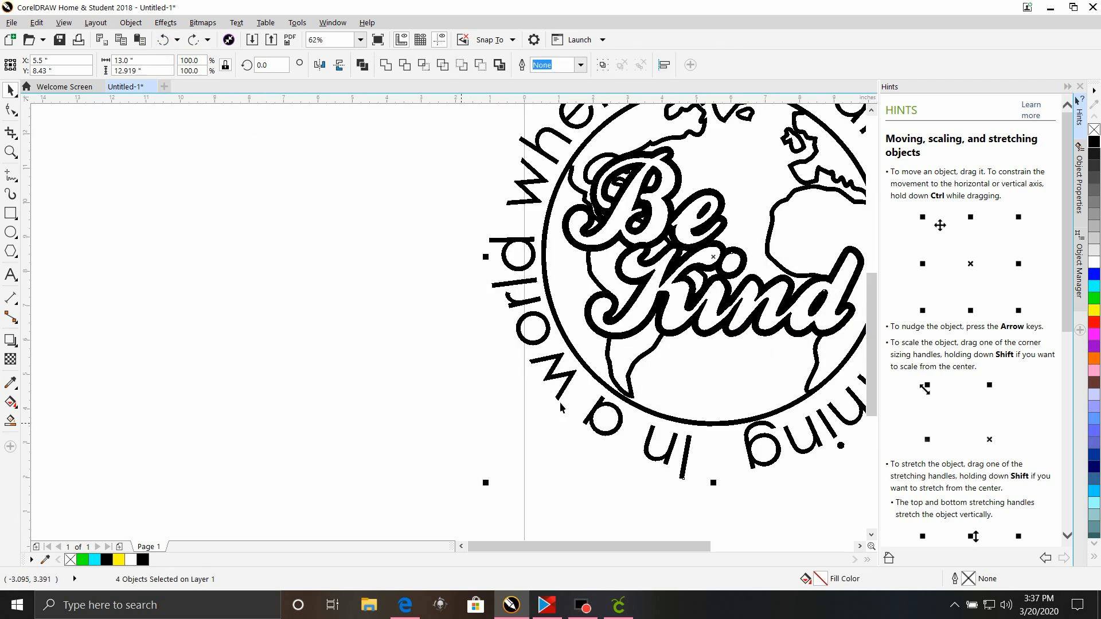
key("Escape")
left_click(737, 267)
key("Delete")
Step: Weld the three remaining black outline objects on the page into a single shape
scroll(629, 403, "down", 2)
left_click_drag(487, 284, 711, 436)
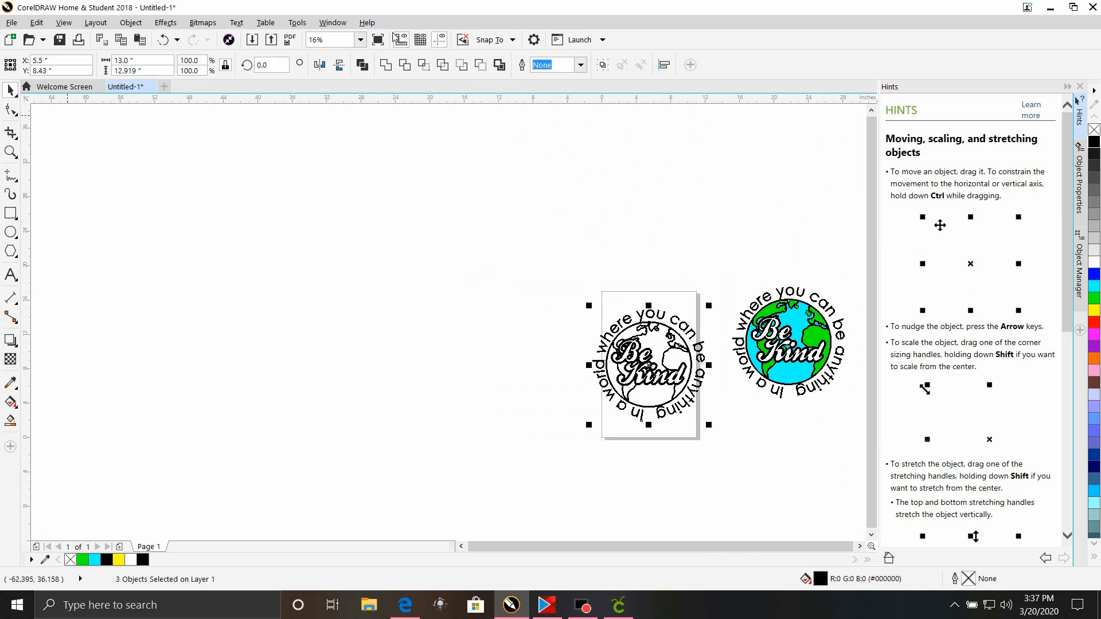
left_click(383, 66)
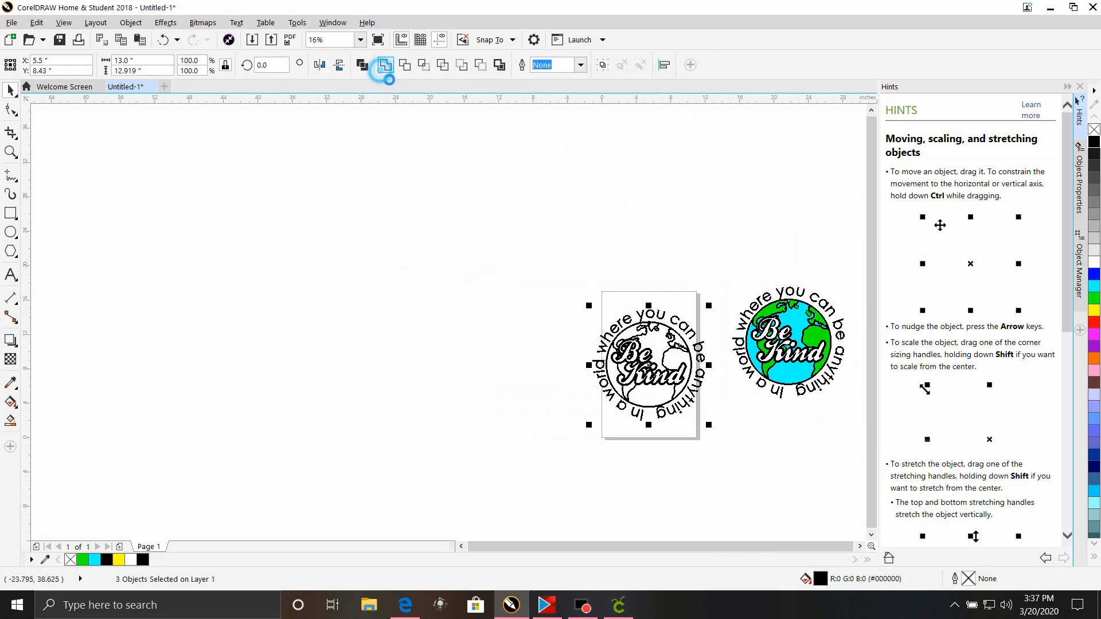
scroll(710, 341, "up", 2)
scroll(710, 341, "down", 2)
Step: Group all the objects of the full-color duplicate beside the page
left_click_drag(725, 256, 780, 397)
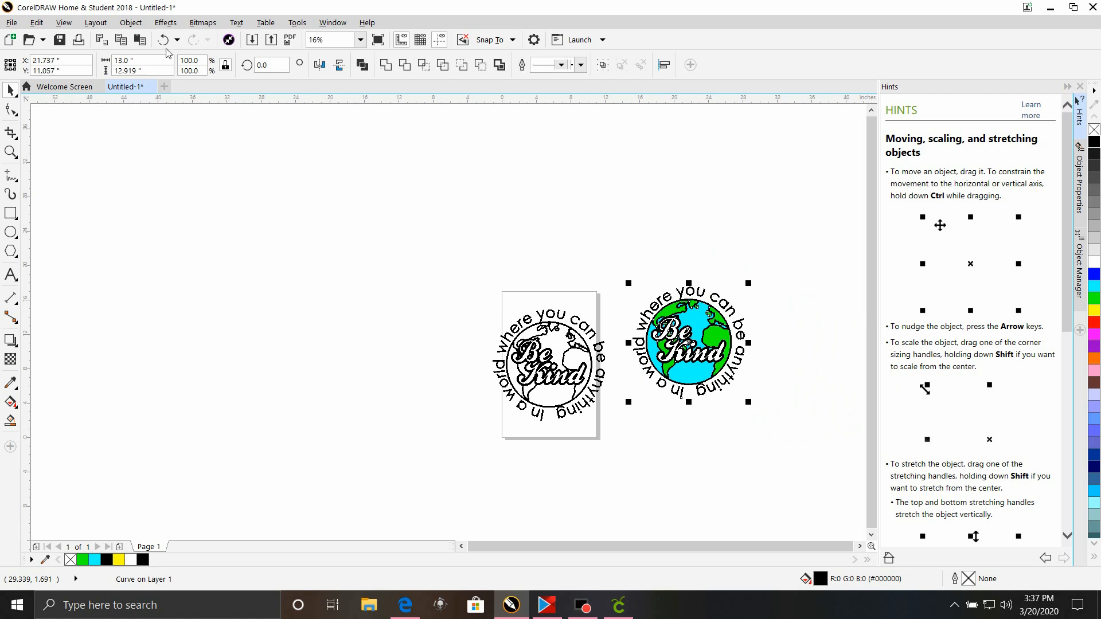
left_click(131, 23)
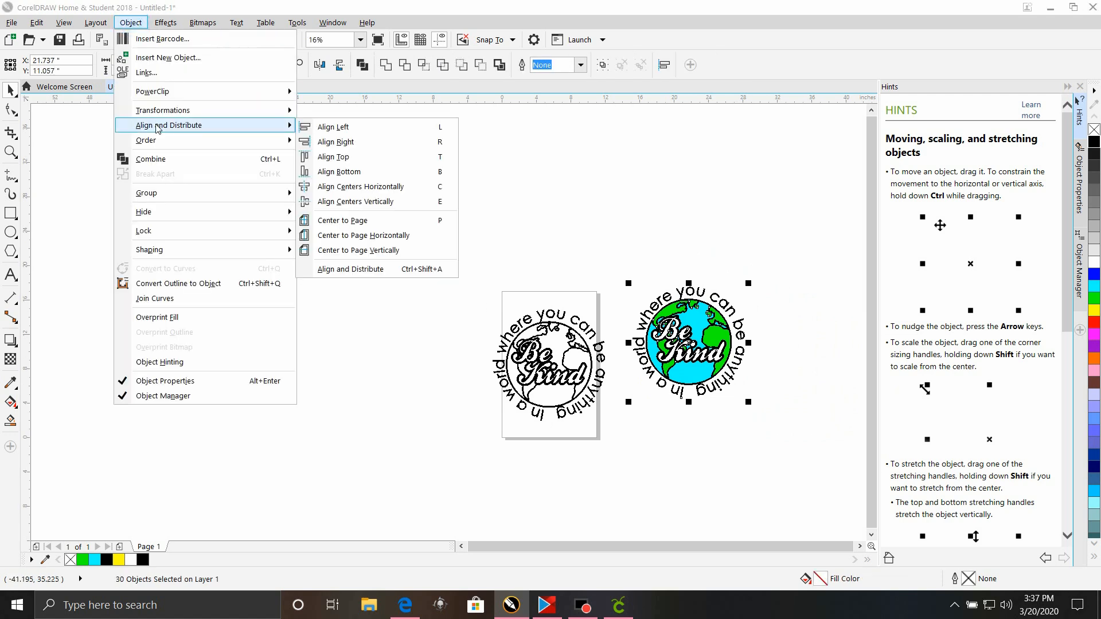
mouse_move(191, 202)
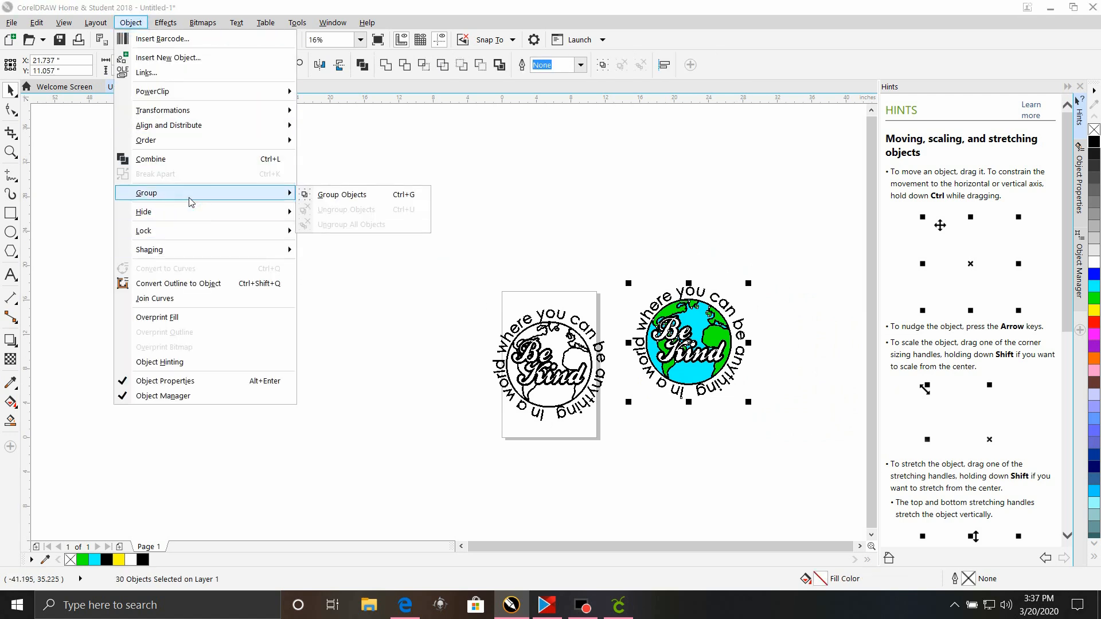
left_click(335, 193)
Step: Center the black outline design and the full-color group on the page so that they overlap
left_click_drag(344, 223, 775, 467)
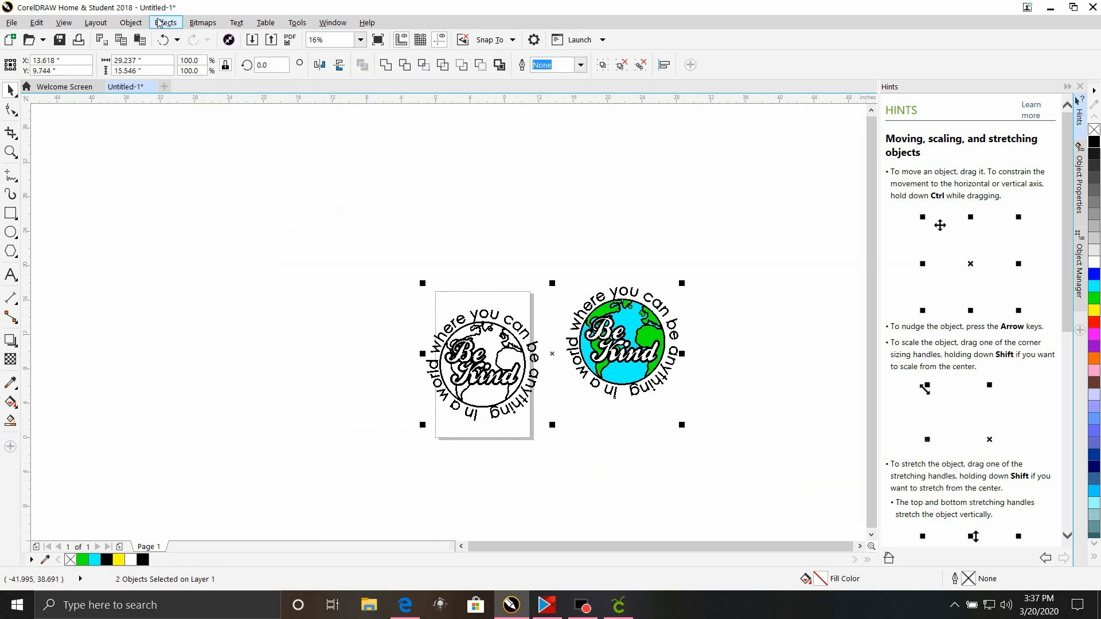
left_click(131, 22)
mouse_move(180, 136)
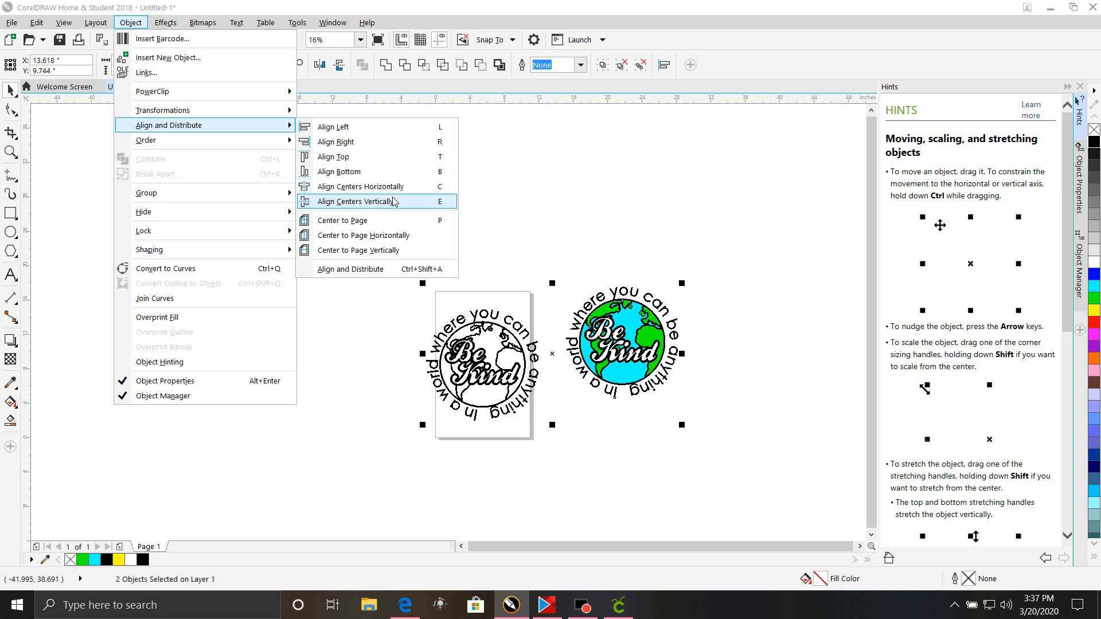
left_click(402, 221)
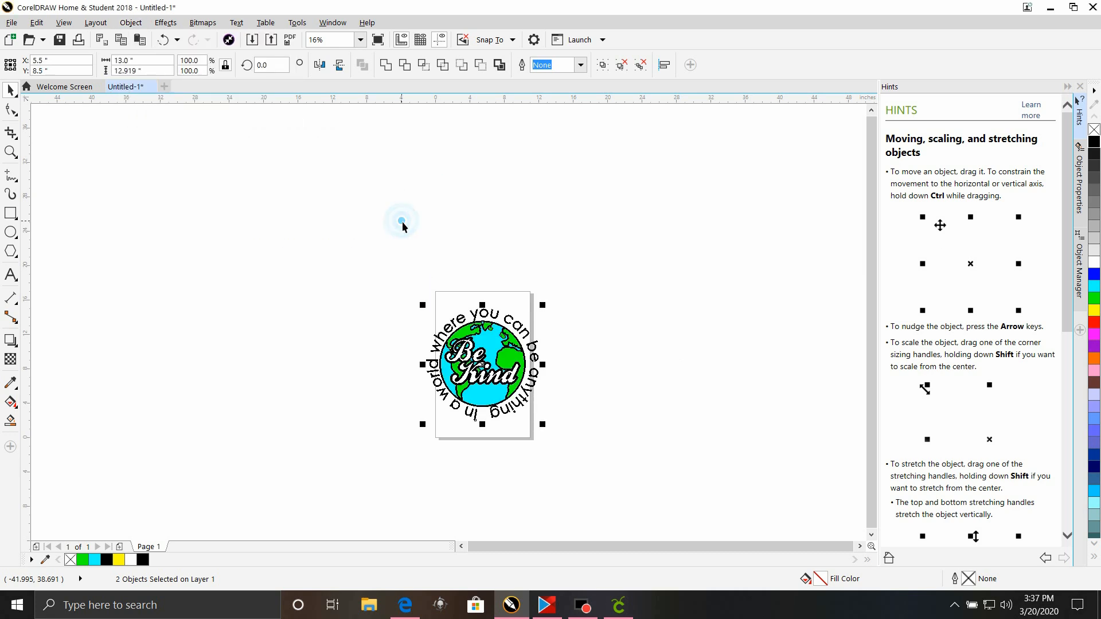
scroll(565, 500, "up", 2)
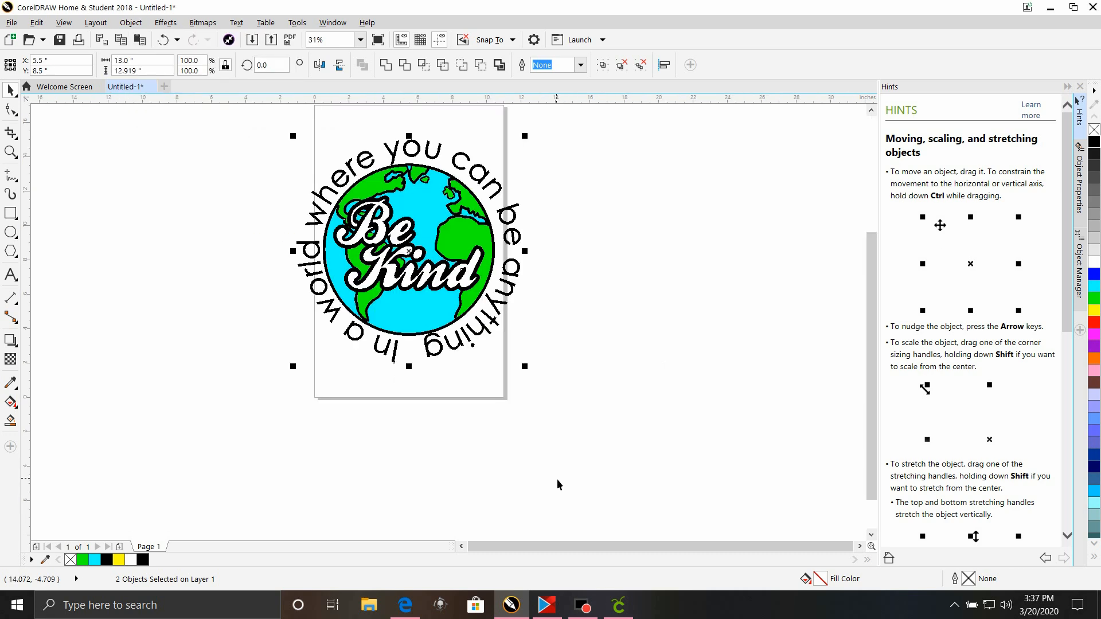
Step: Ungroup all objects of the full-color design on the page
left_click(709, 287)
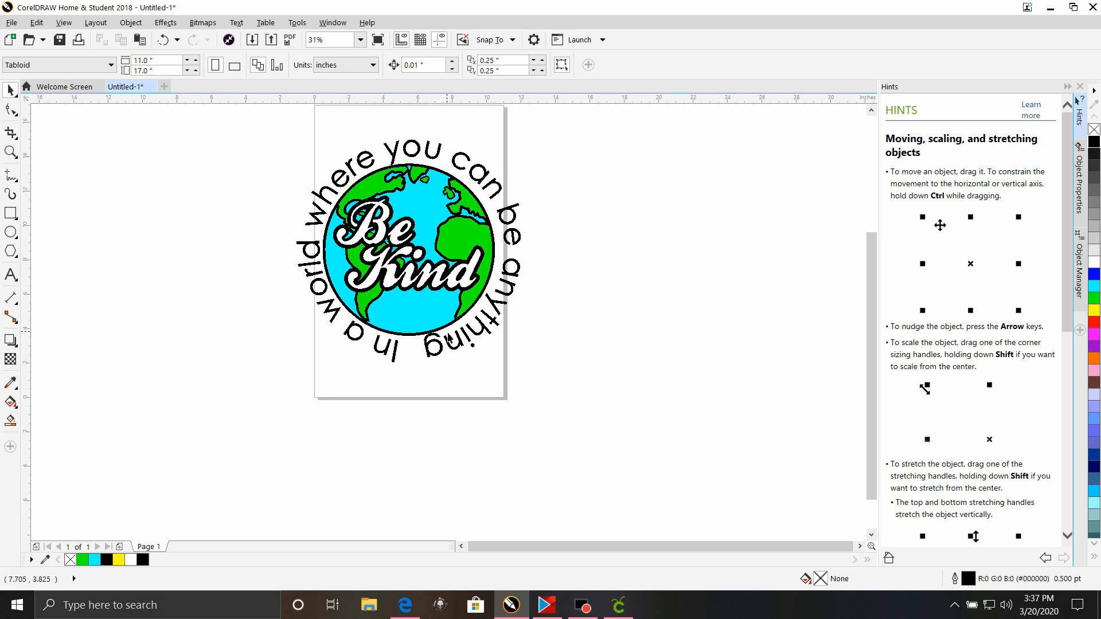
left_click(444, 353)
right_click(445, 351)
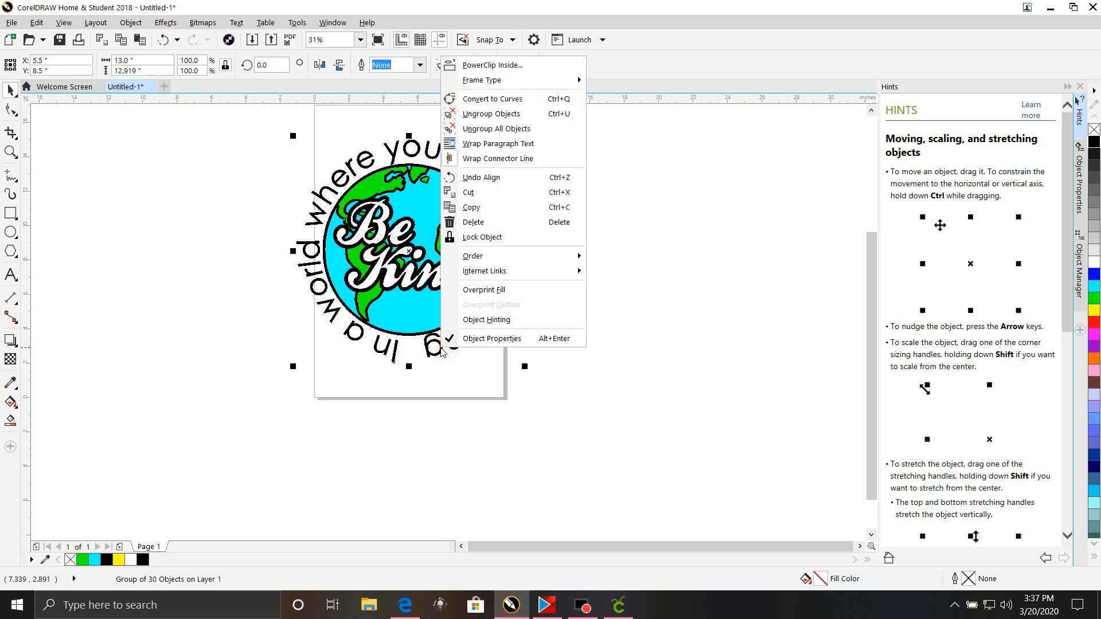
left_click(552, 127)
left_click_drag(607, 414, 374, 302)
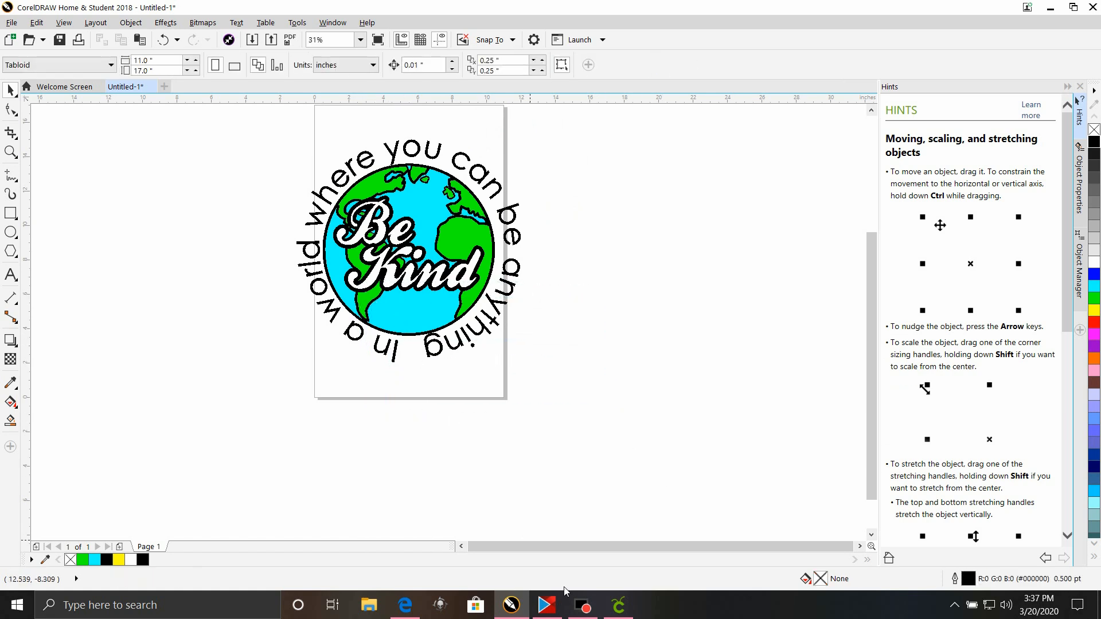
Step: Move the black circular text away from the globe and undo the move
left_click_drag(232, 189, 355, 331)
left_click(272, 263)
left_click(307, 257)
left_click_drag(306, 257, 236, 321)
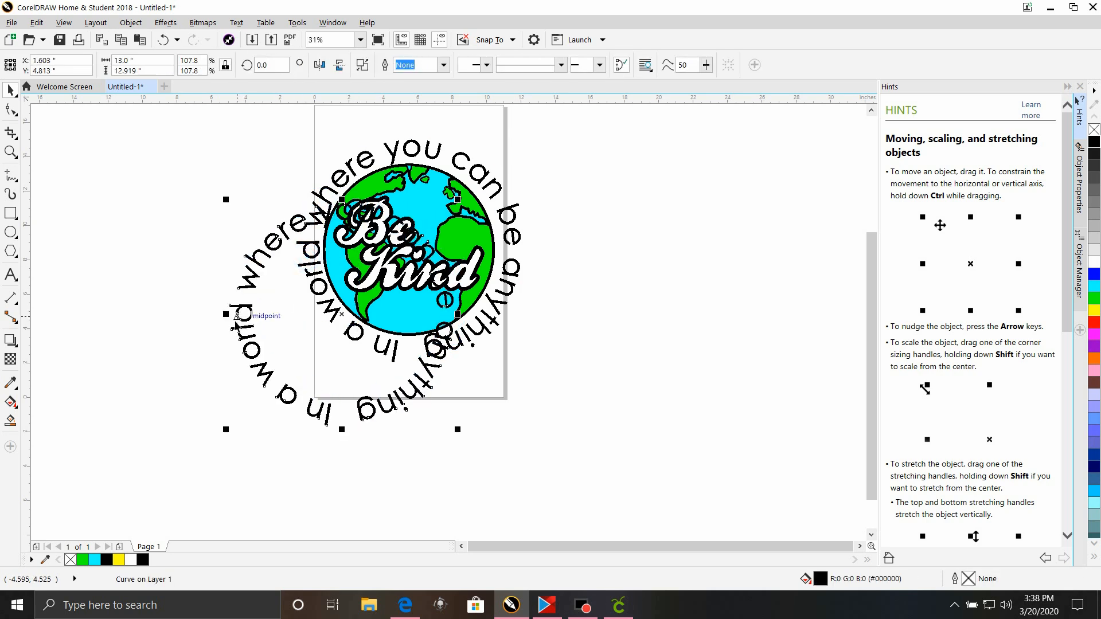
key("ctrl+z")
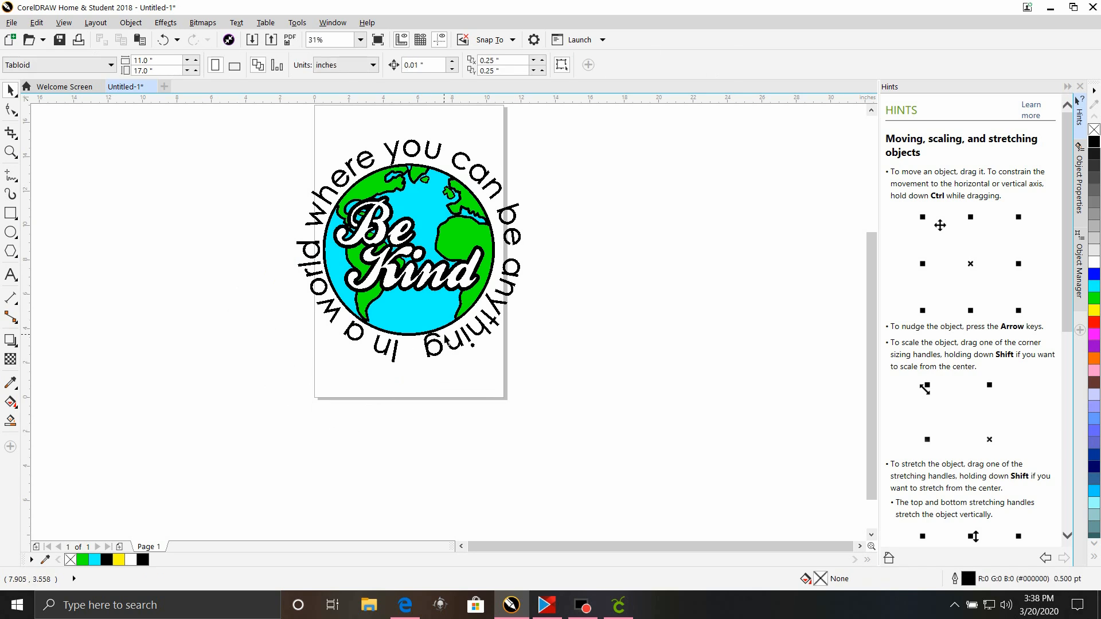
Step: Try deleting the thick black outline over the globe and lettering, and undo the deletion
left_click(452, 325)
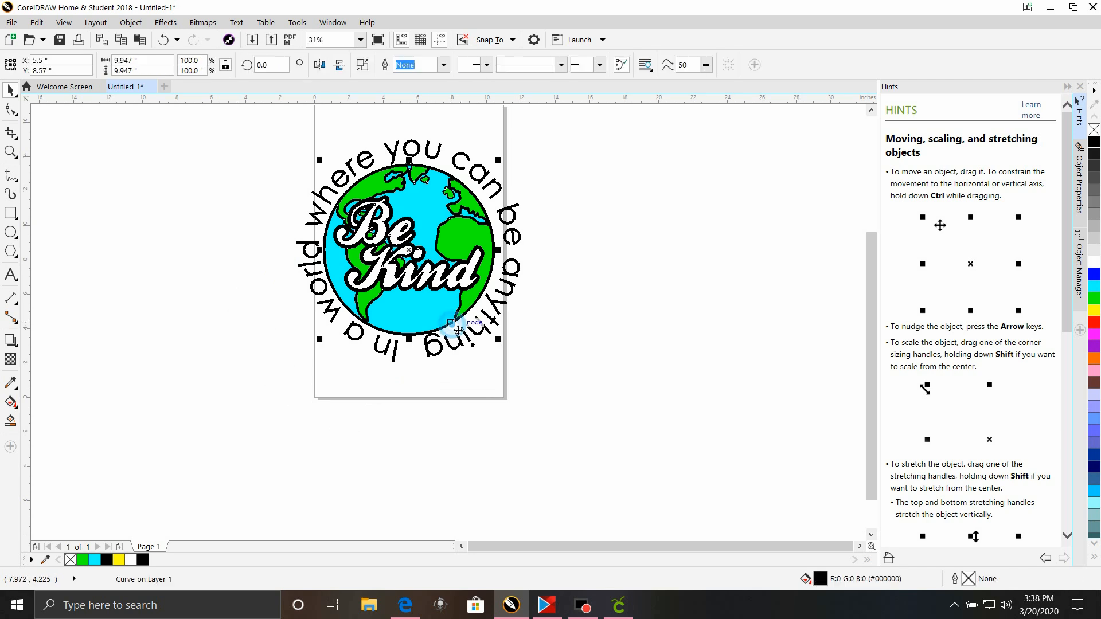
key("Escape")
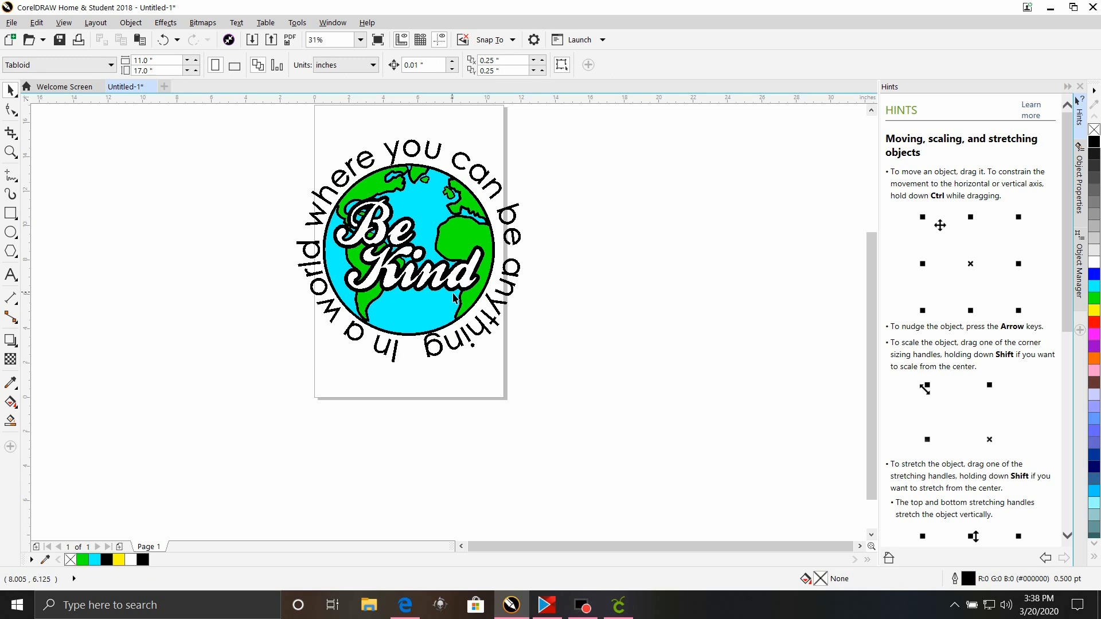
left_click(457, 295)
key("Escape")
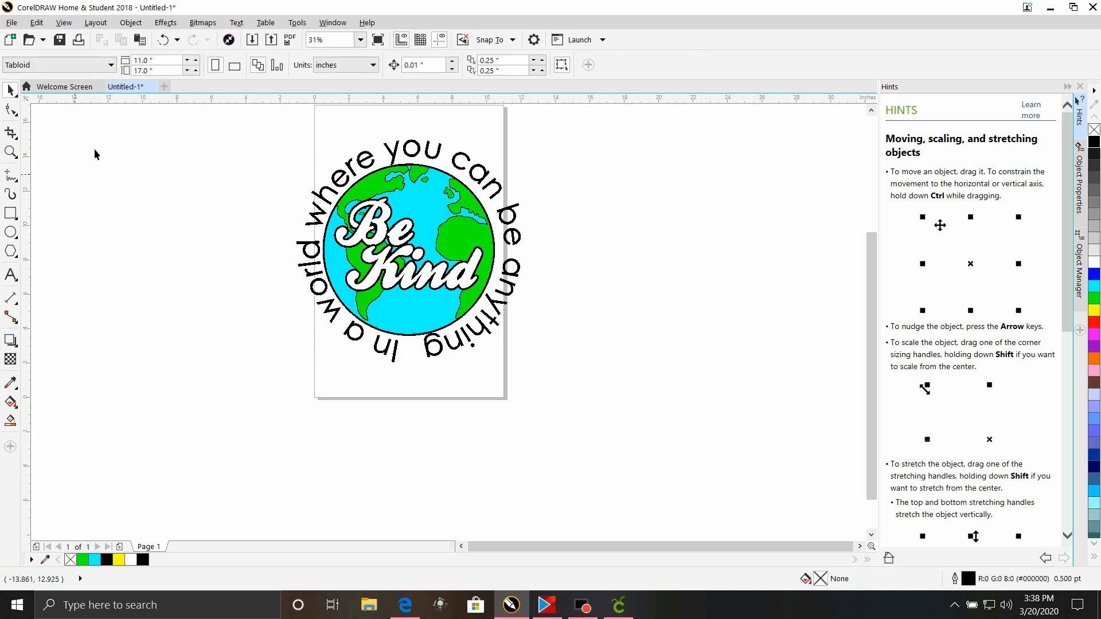
left_click(165, 44)
Step: Move the black outline design with the circular text off the page, beside the colored globe
scroll(317, 215, "up", 2)
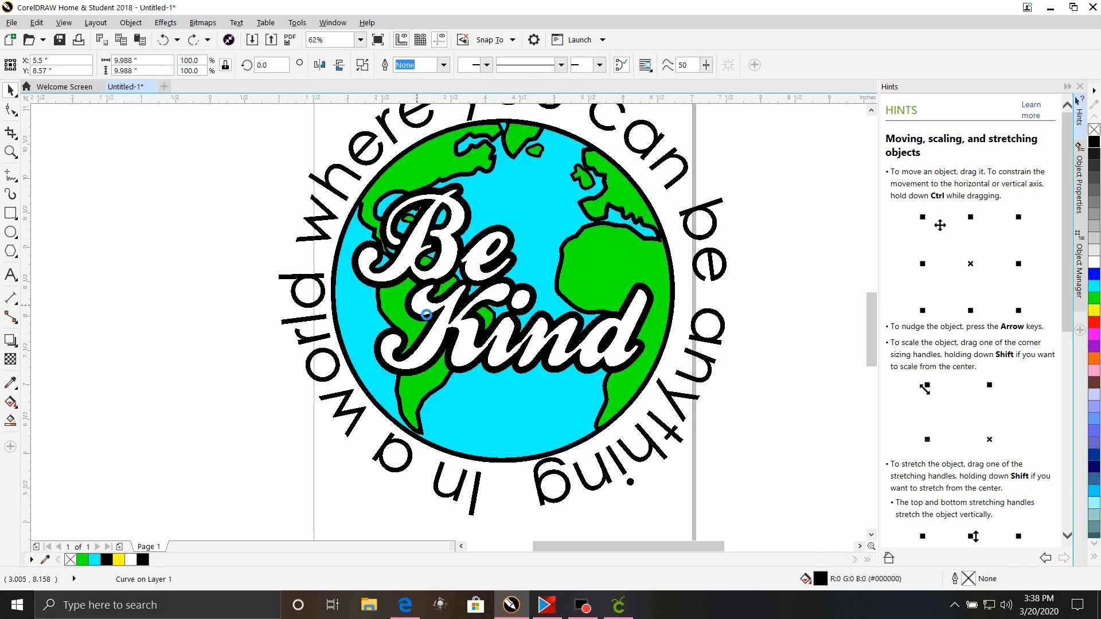
scroll(419, 311, "up", 2)
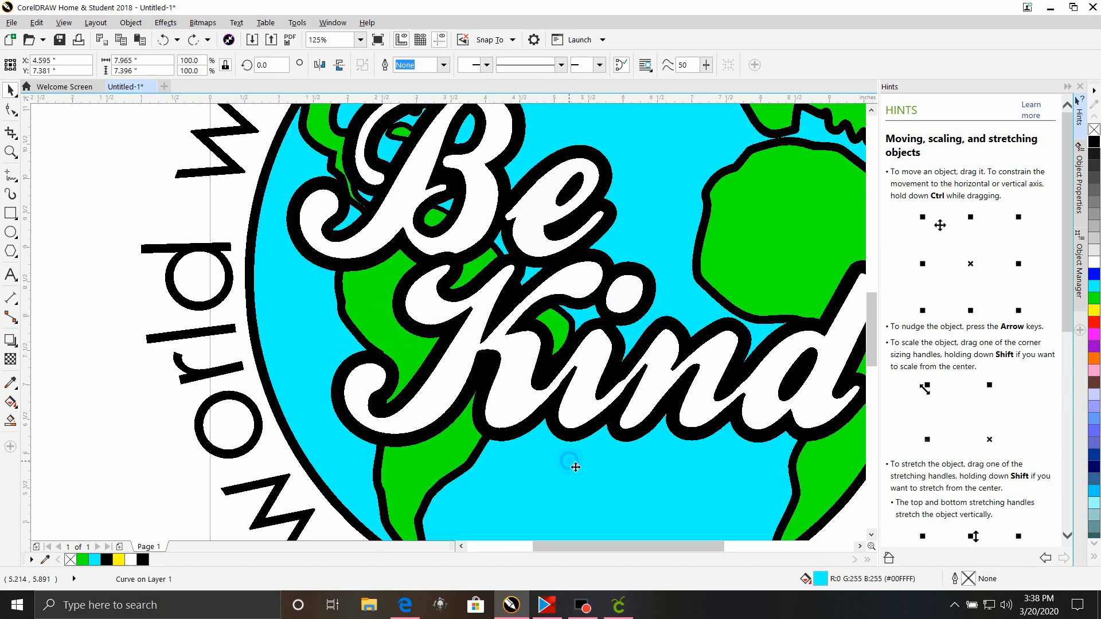
left_click(574, 461)
left_click(36, 369)
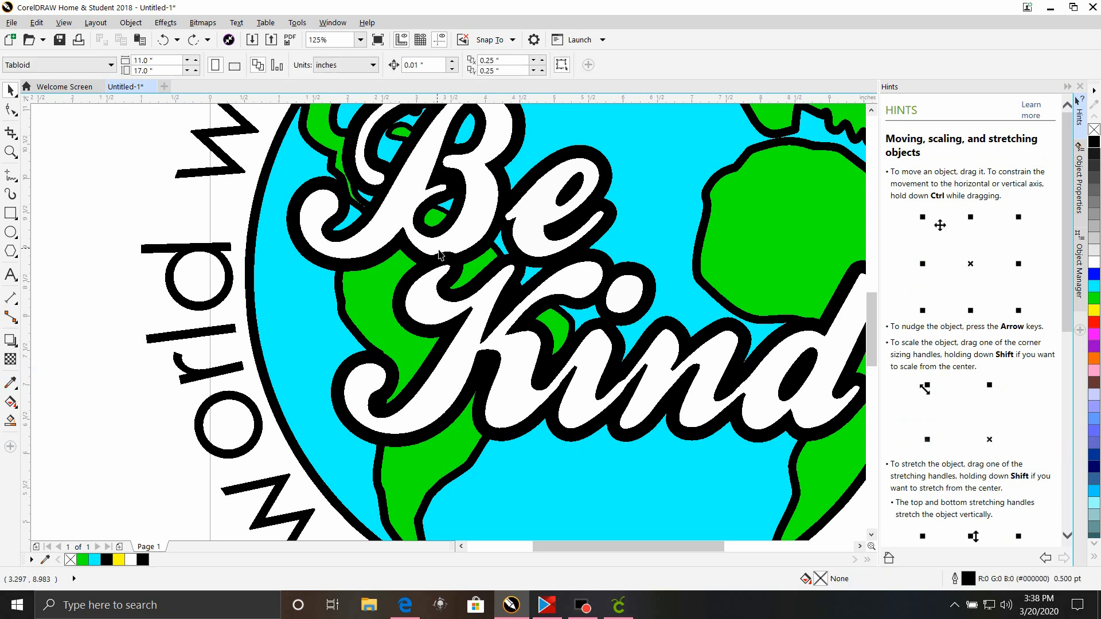
scroll(365, 281, "down", 2)
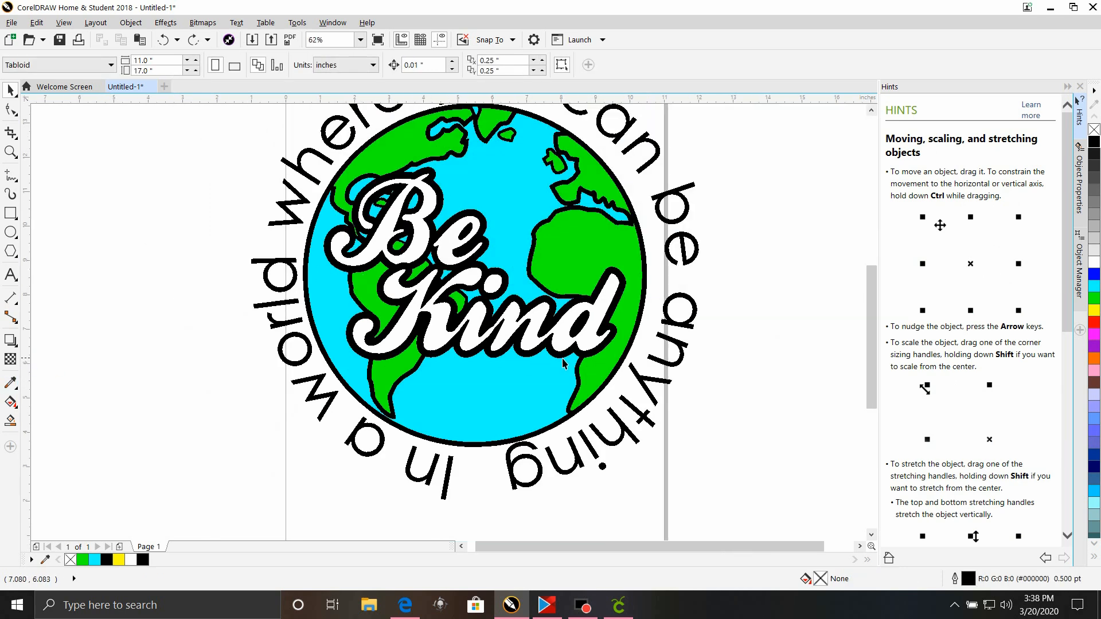
left_click_drag(577, 350, 805, 380)
scroll(746, 361, "down", 4)
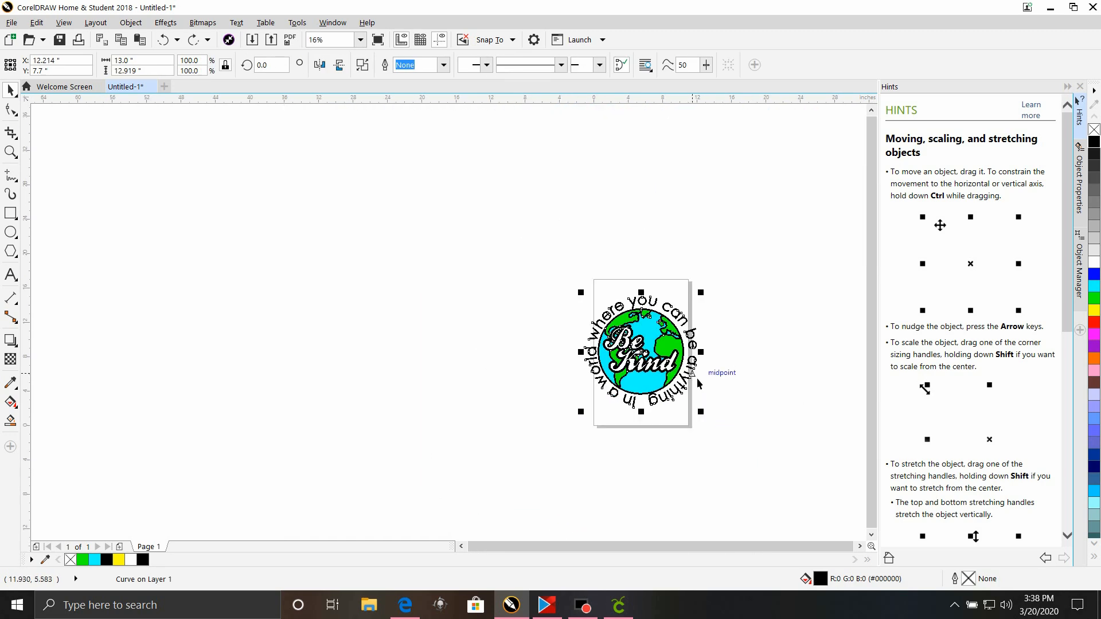
scroll(604, 405, "up", 2)
left_click(545, 455)
left_click_drag(654, 397, 375, 402)
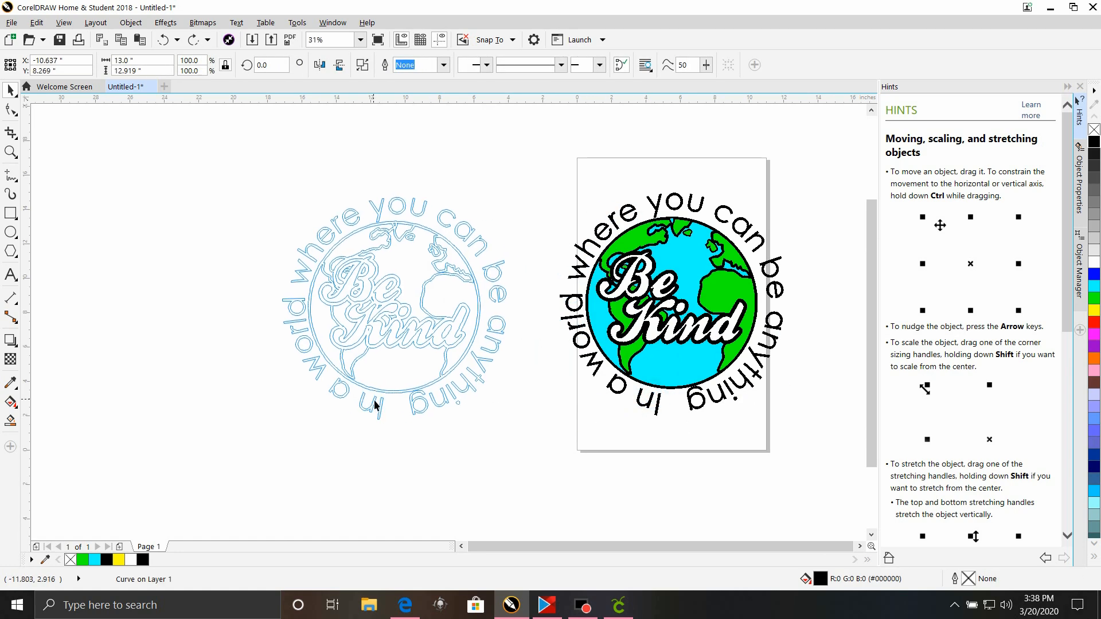
Step: Delete the leftover black outline from the colored globe on the page
scroll(584, 279, "up", 2)
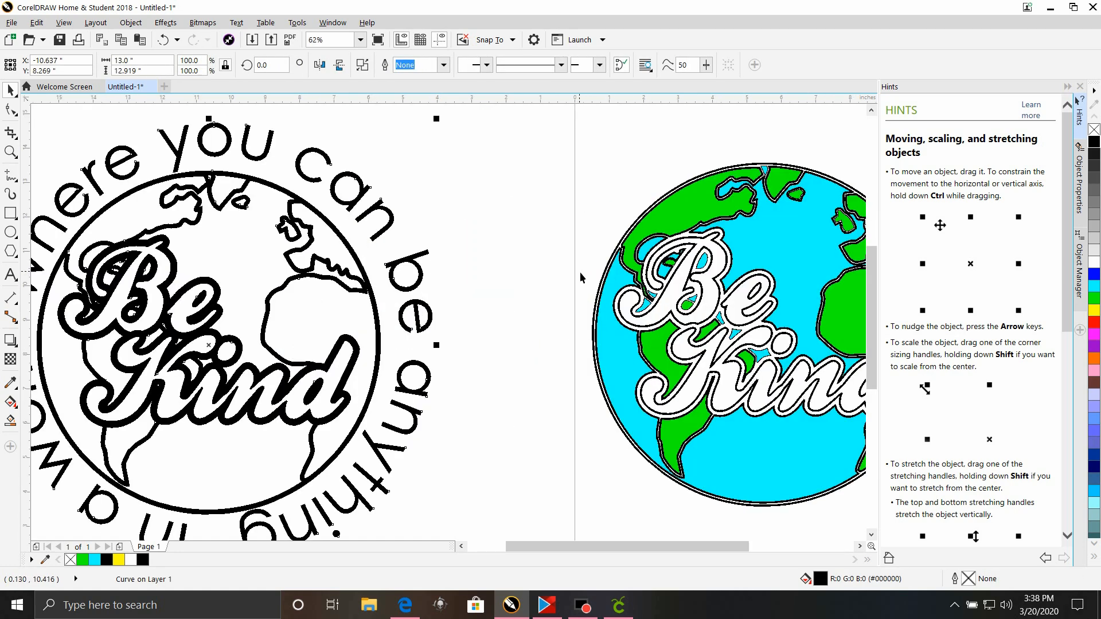
left_click(599, 313)
key("Delete")
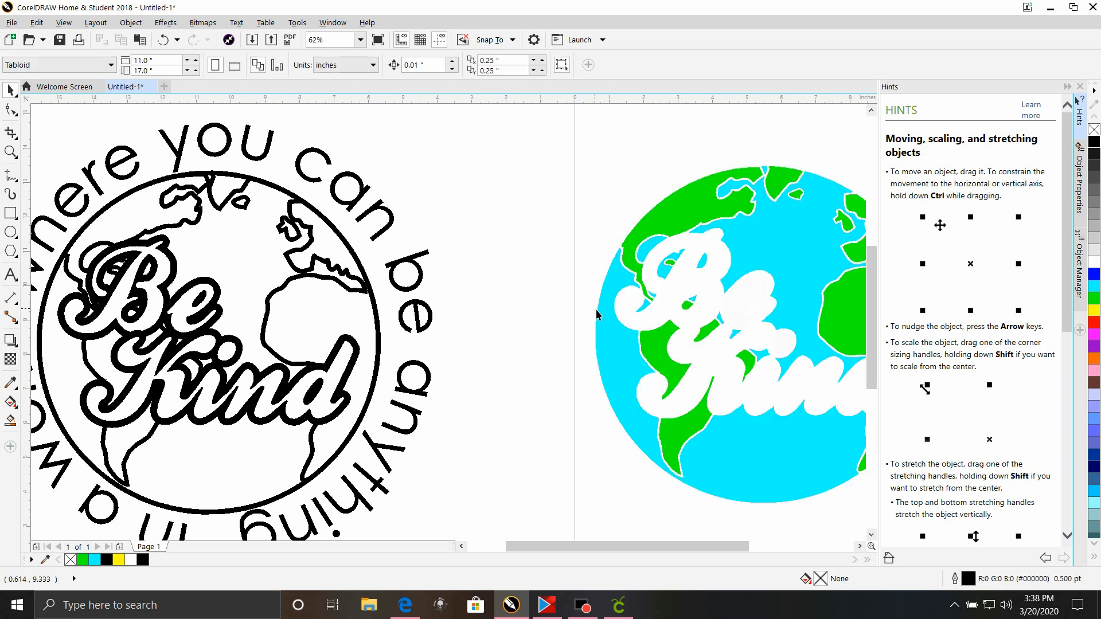
scroll(500, 281, "down", 2)
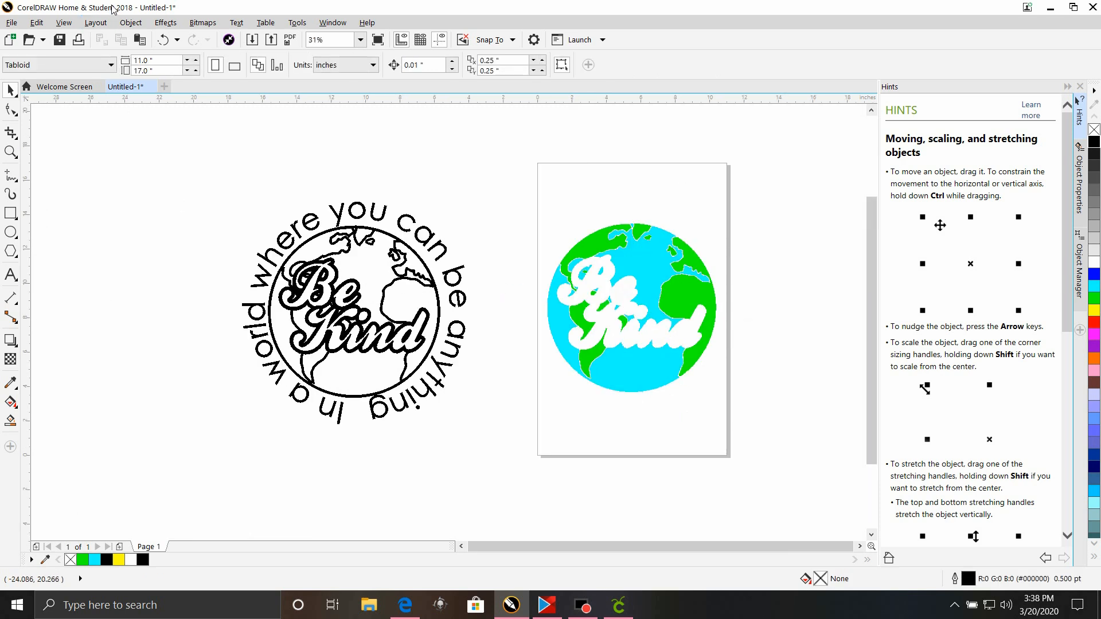
Step: Center the black outline design with the circular text on the page over the color pieces
left_click(125, 24)
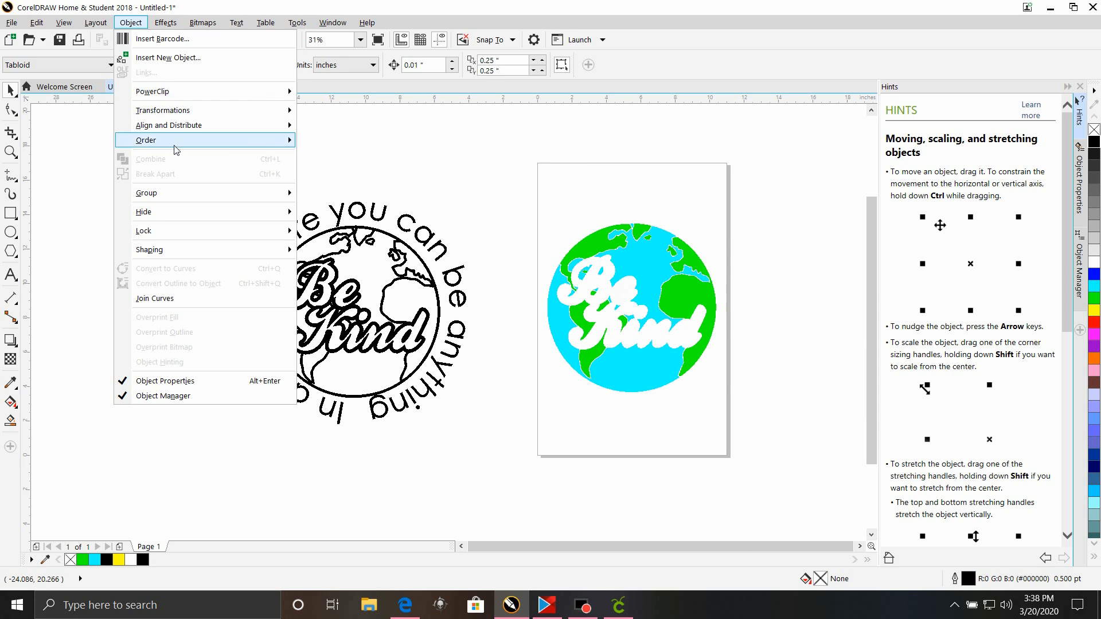
mouse_move(182, 131)
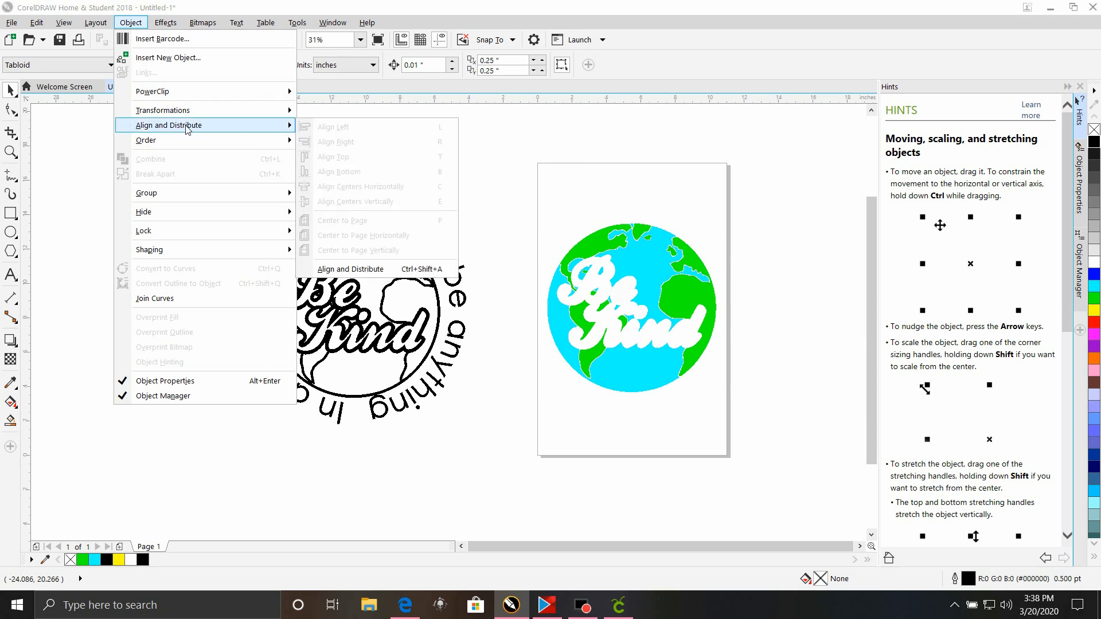
left_click(385, 323)
left_click(375, 321)
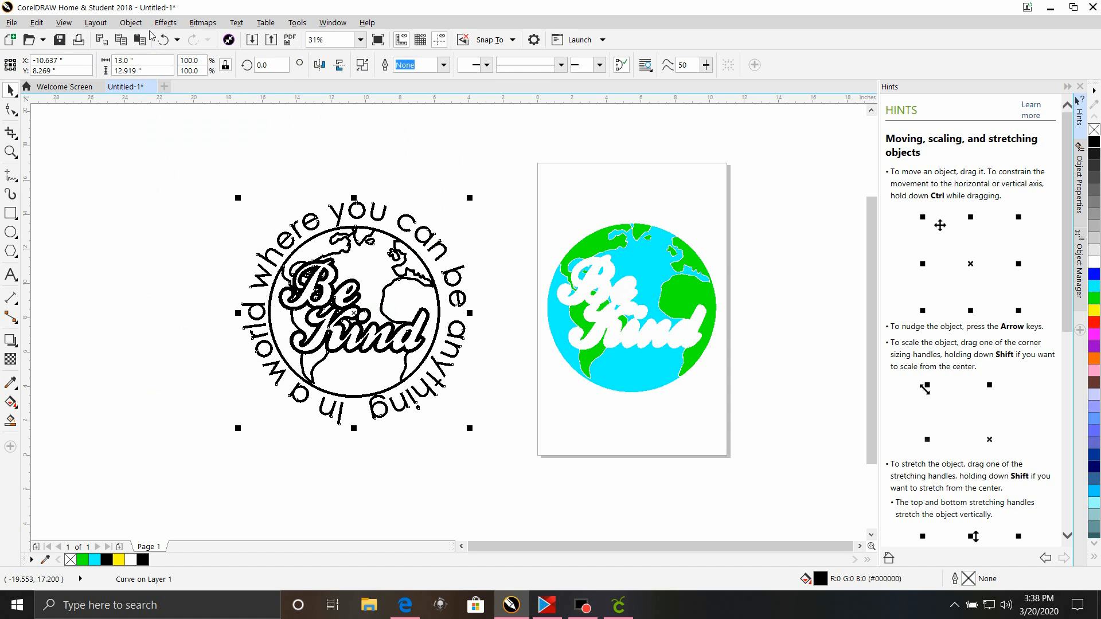
left_click(131, 23)
mouse_move(155, 133)
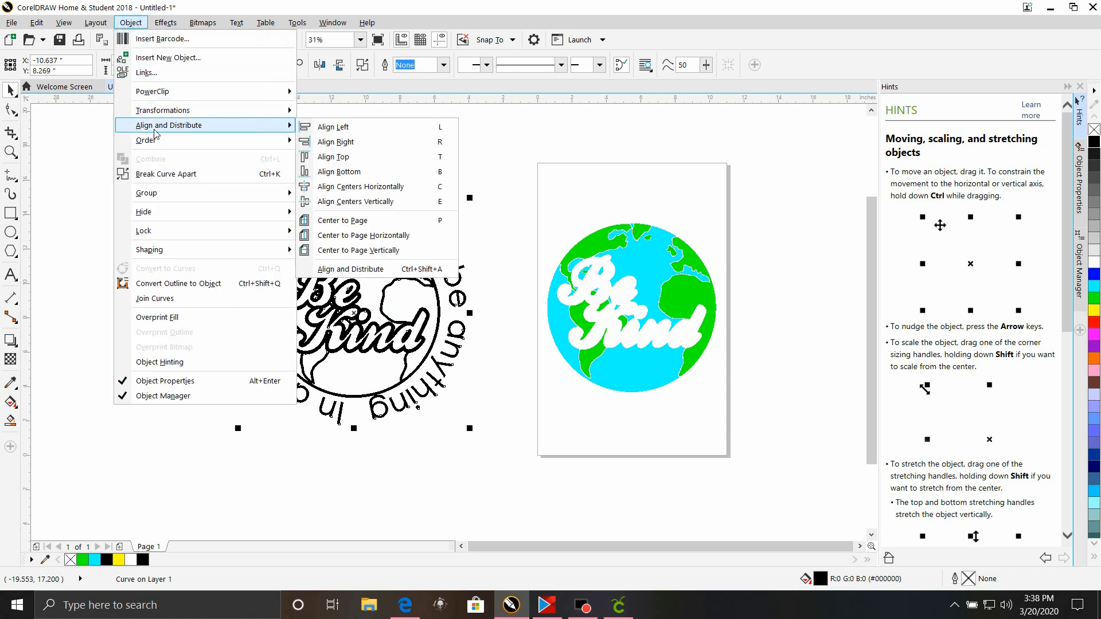
left_click(338, 220)
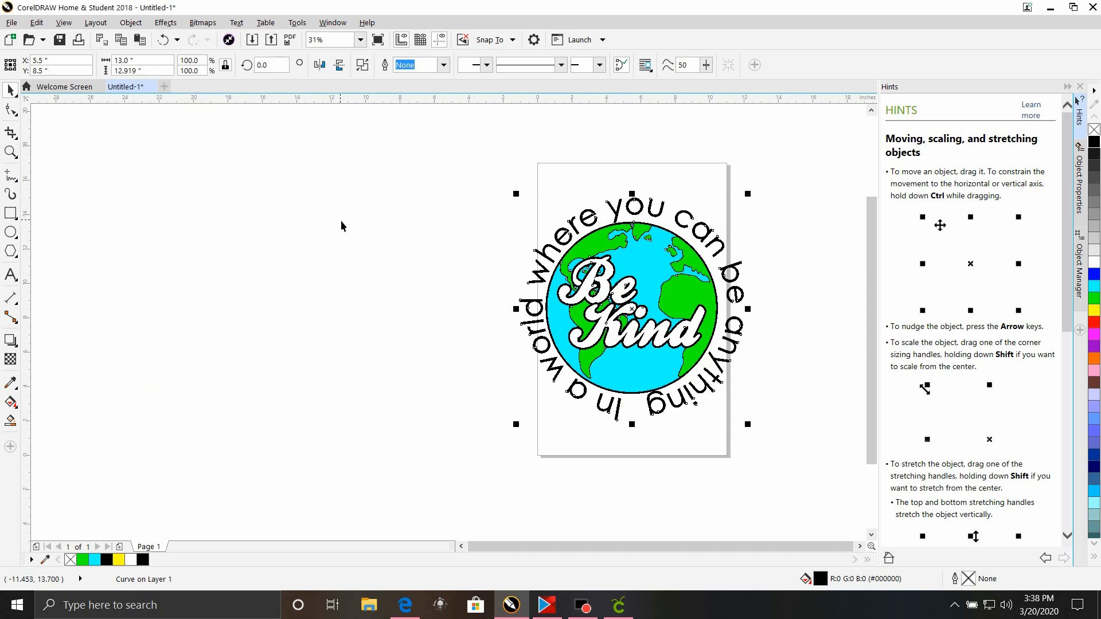
left_click(701, 462)
Step: Select all objects of the finished design and export them as an SVG file named Be Kind in the Downloads folder
scroll(738, 423, "up", 1)
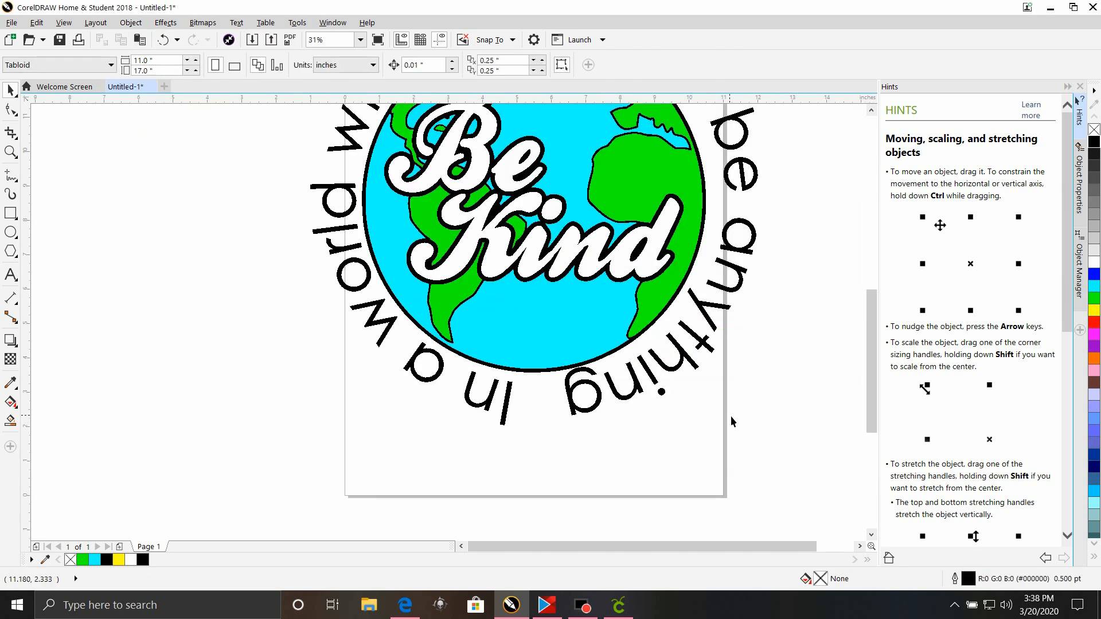
scroll(738, 424, "down", 2)
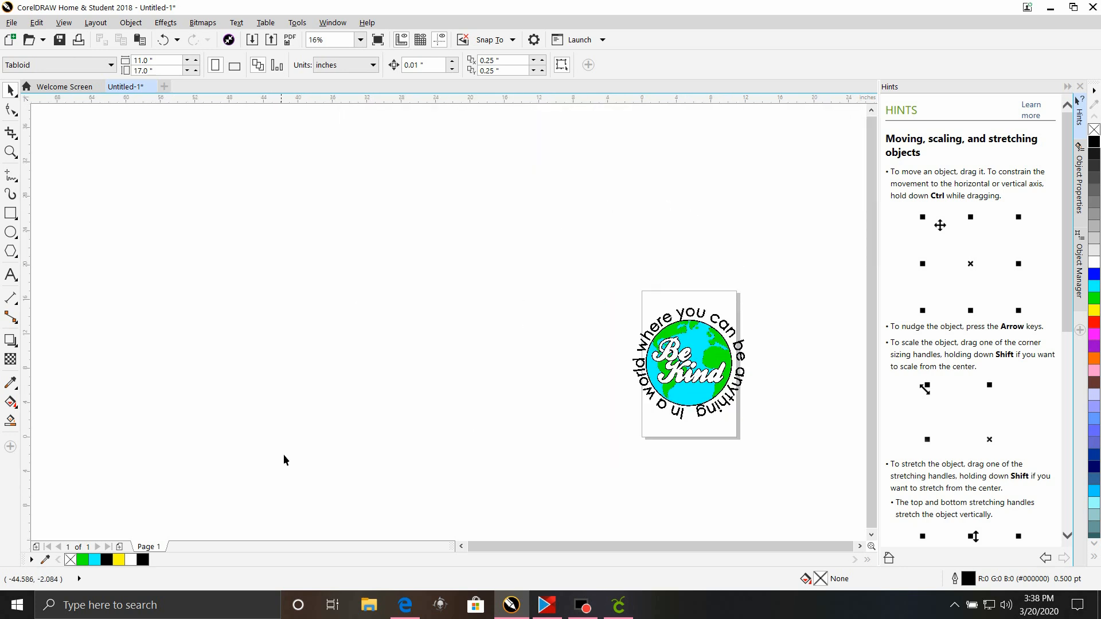
left_click_drag(560, 295, 780, 434)
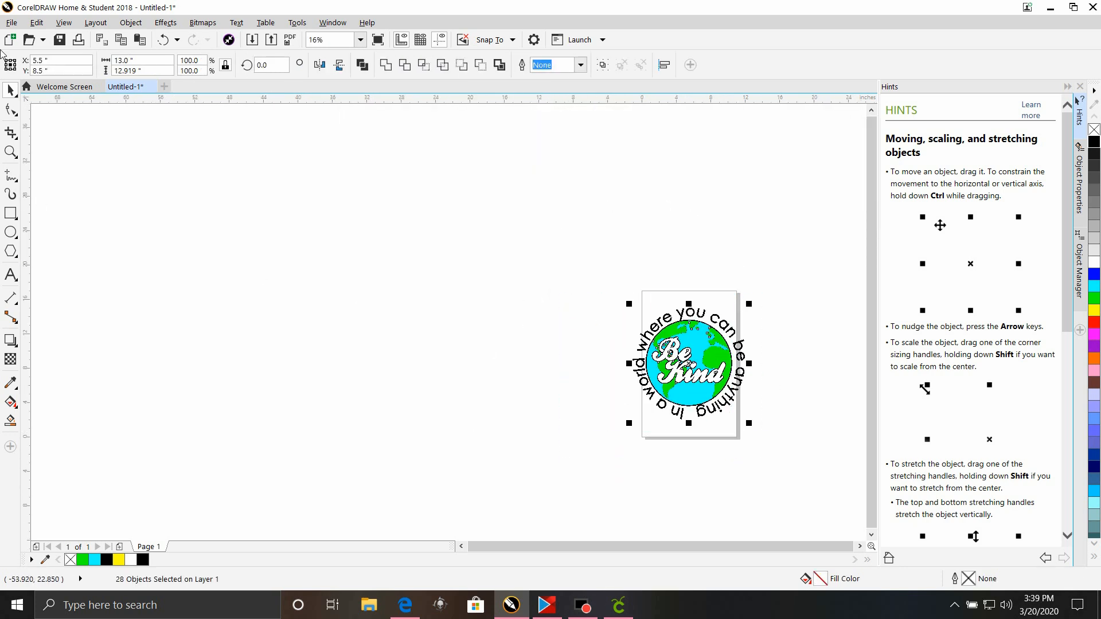
left_click(11, 23)
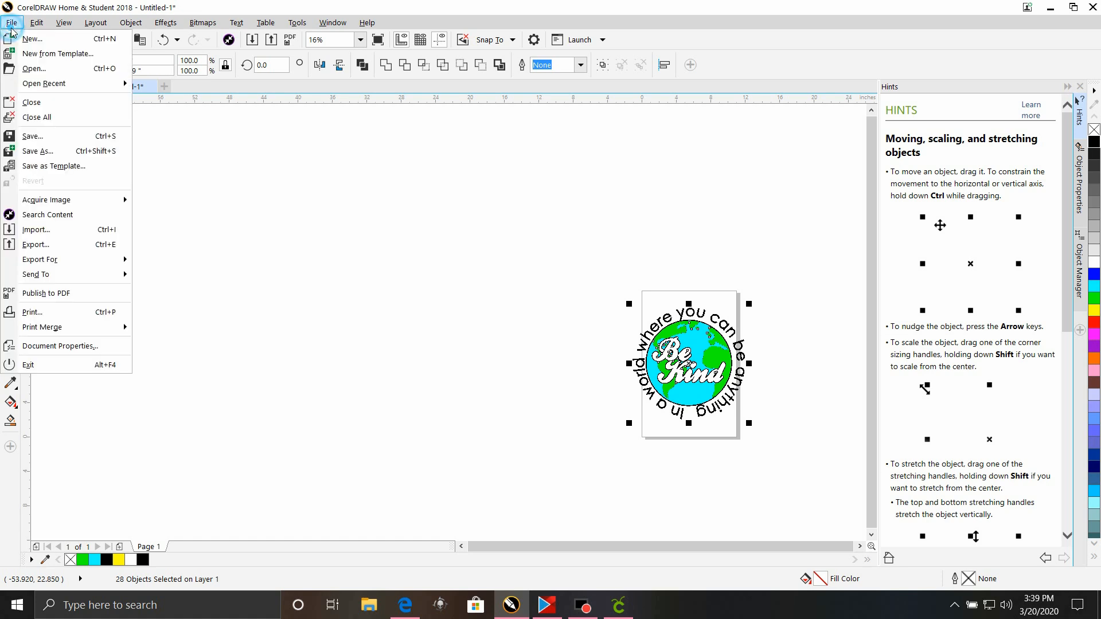
left_click(114, 242)
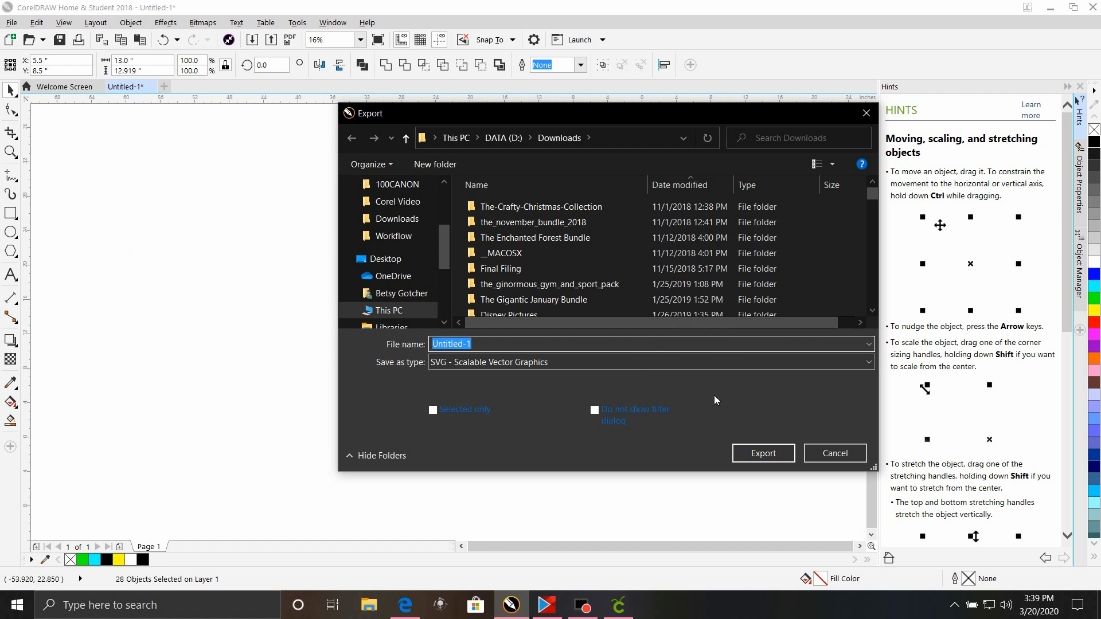
type("BE")
key("BackSpace")
key("BackSpace")
type("e")
left_click(783, 457)
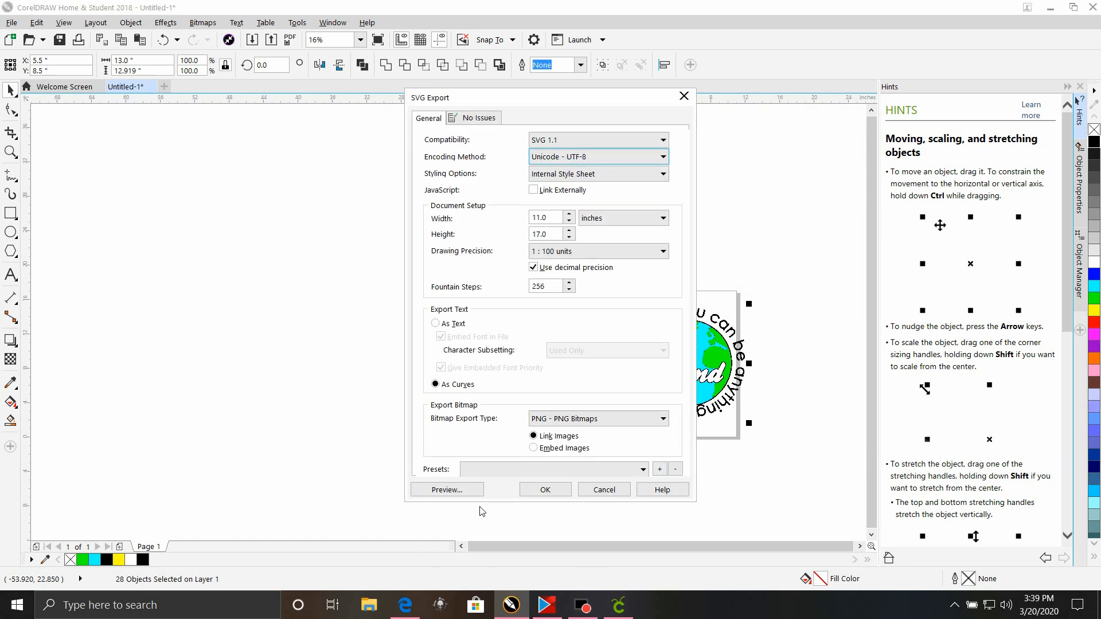
left_click(544, 489)
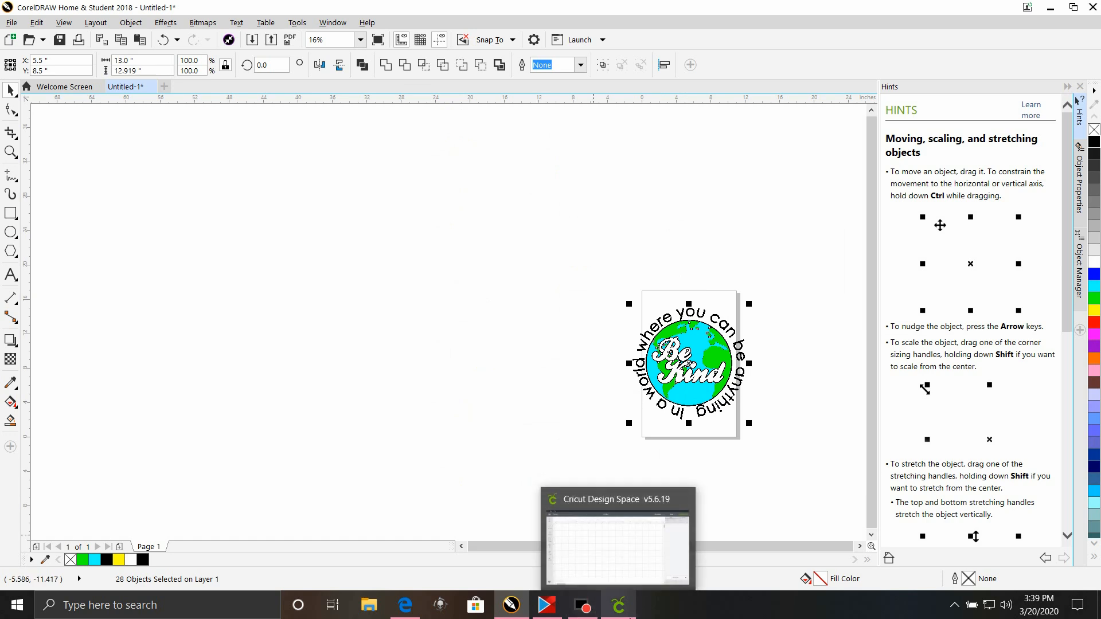
Step: Switch to Cricut Design Space and upload the Be Kind SVG file from the Downloads folder, keeping its image name
left_click(619, 605)
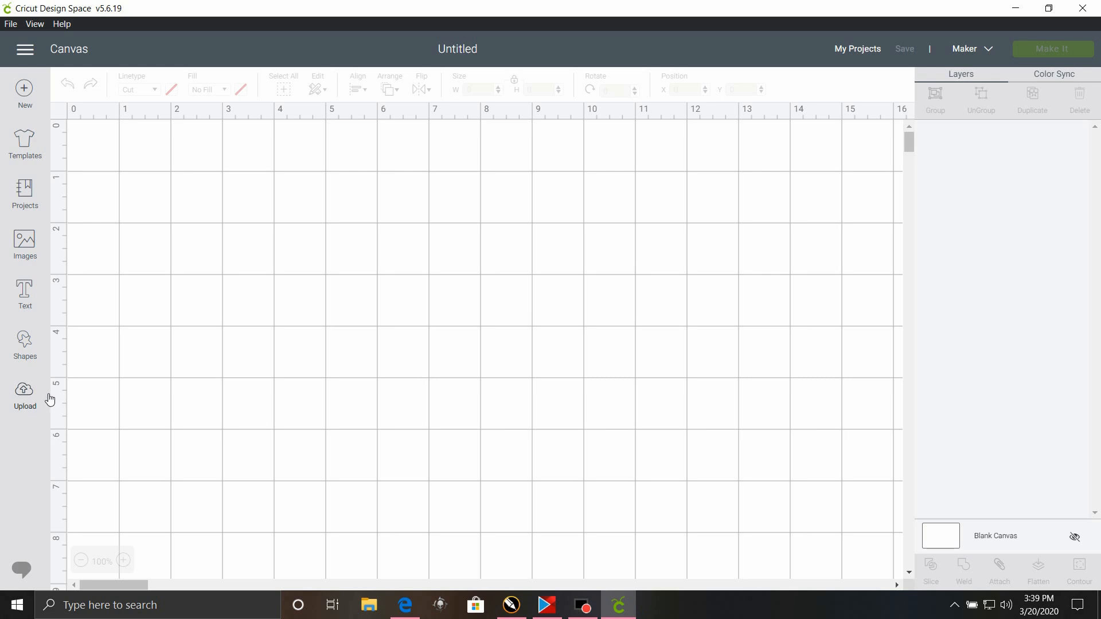
left_click(25, 400)
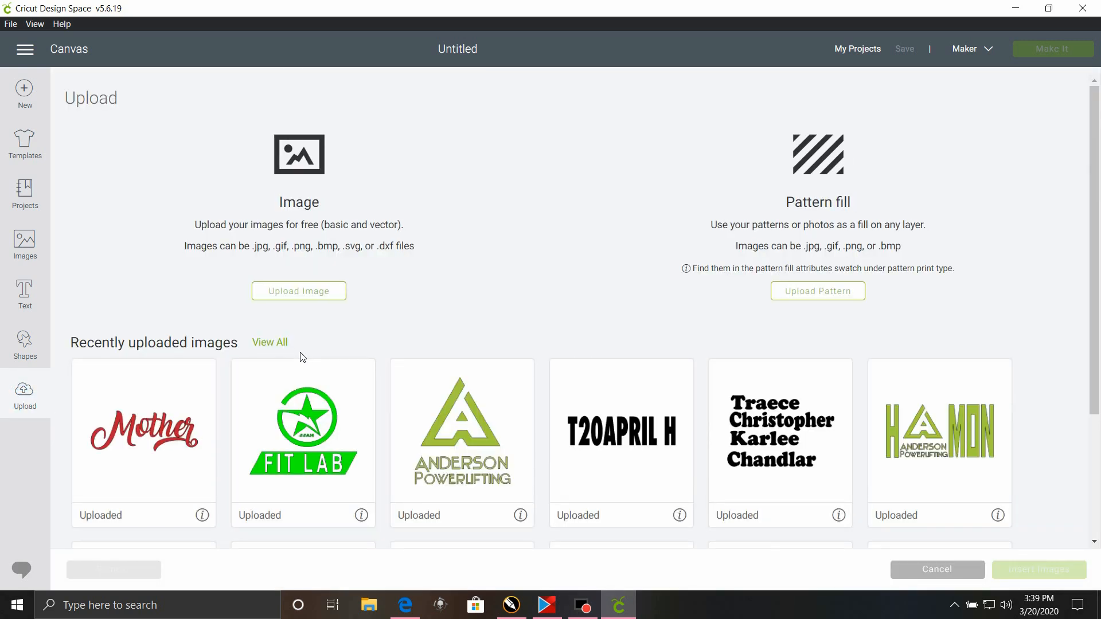
left_click(300, 293)
left_click(516, 320)
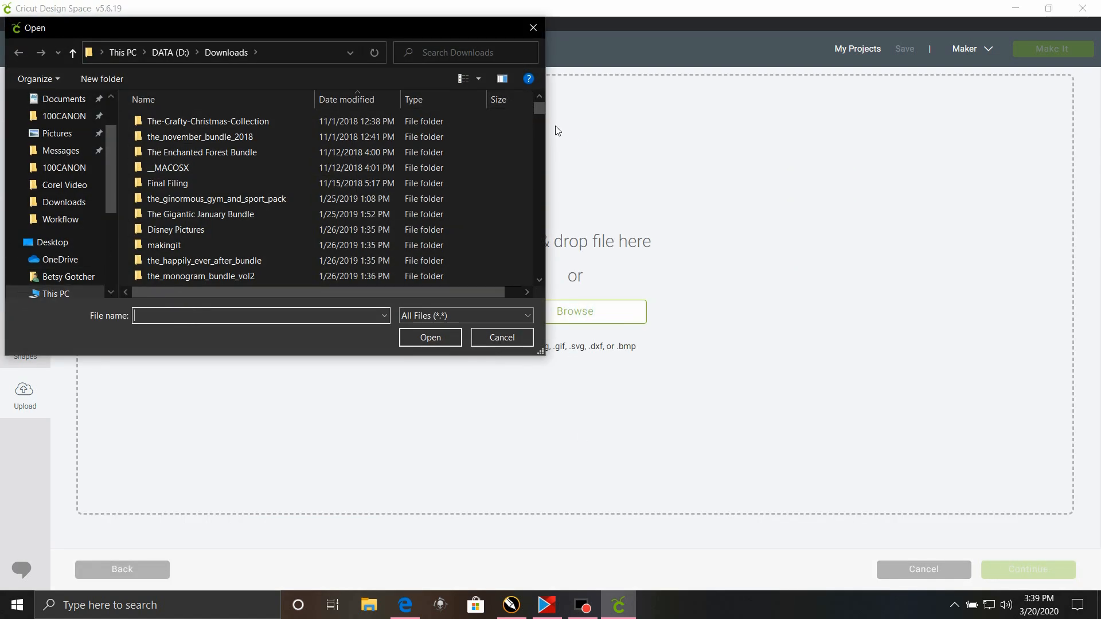
left_click_drag(539, 111, 531, 297)
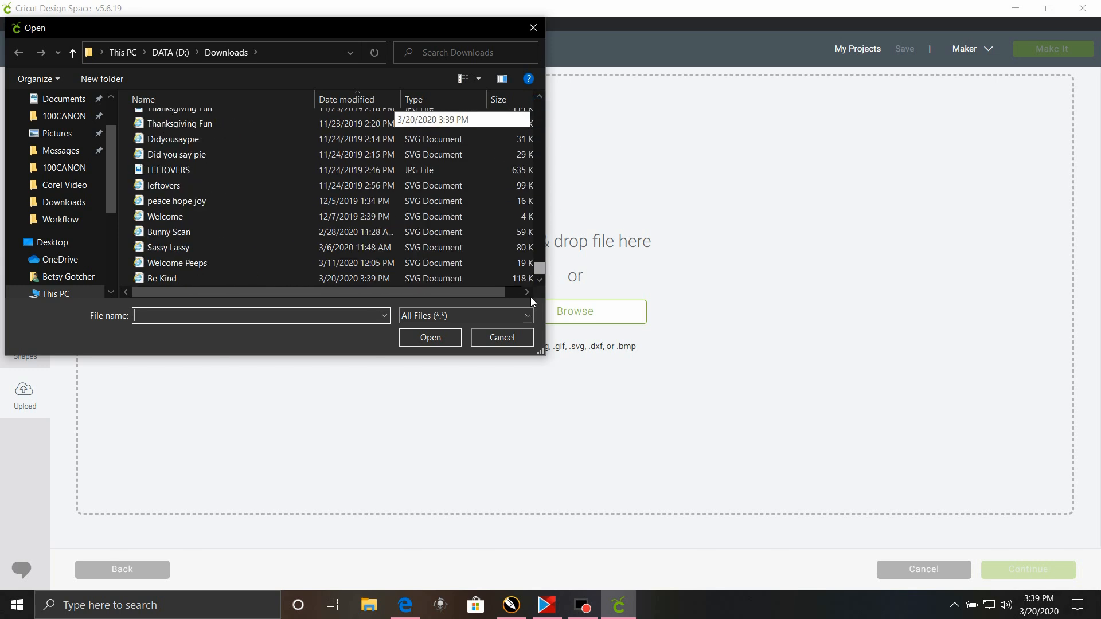
left_click(205, 279)
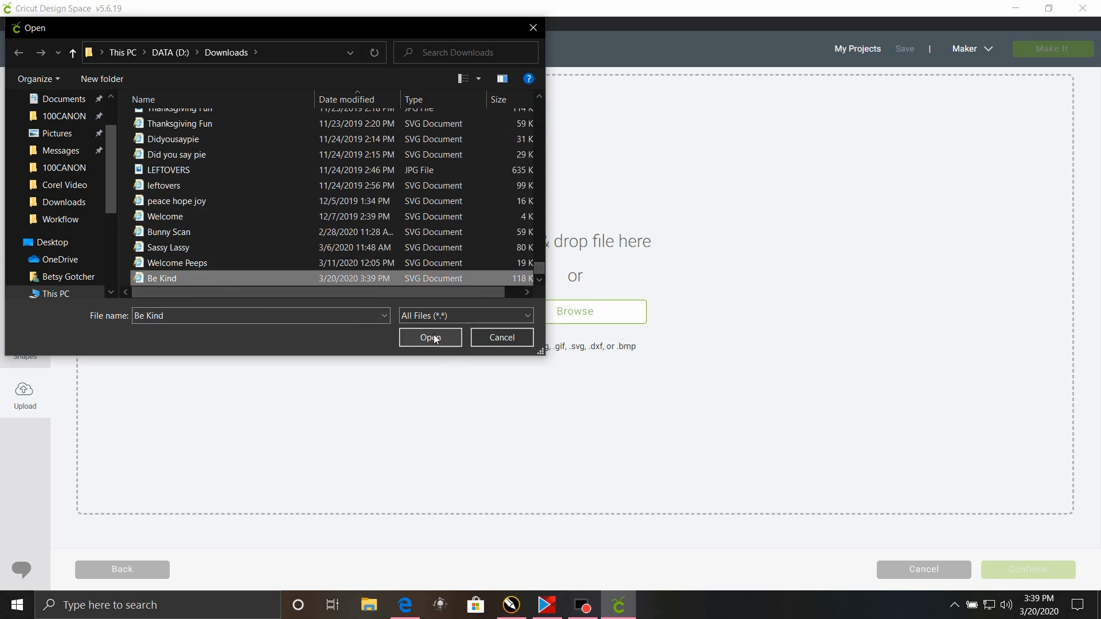
left_click(430, 337)
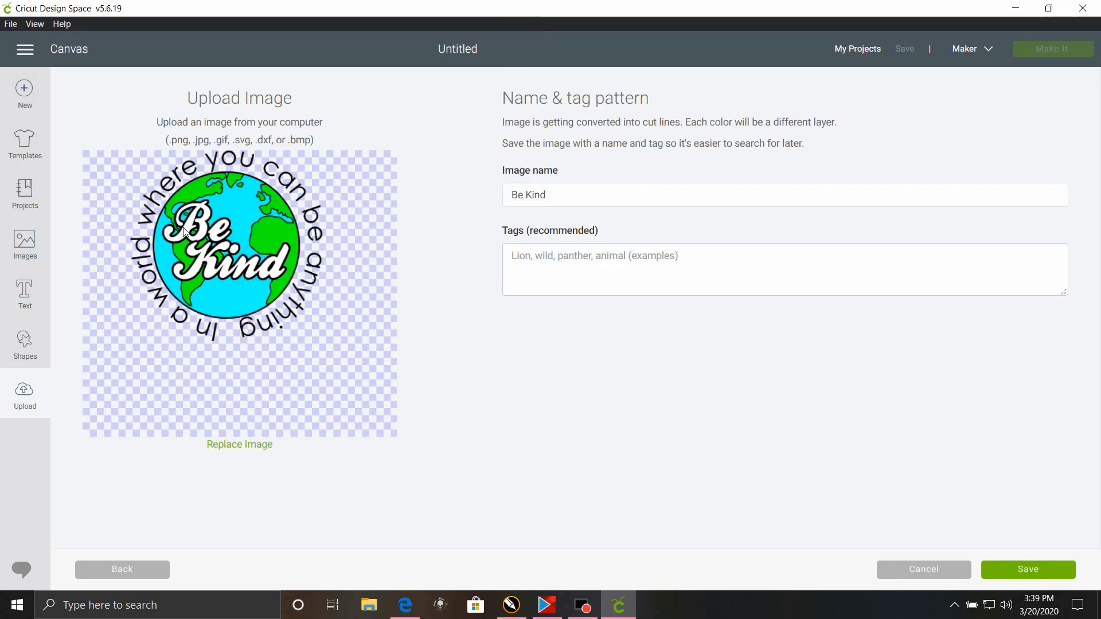
left_click(1027, 571)
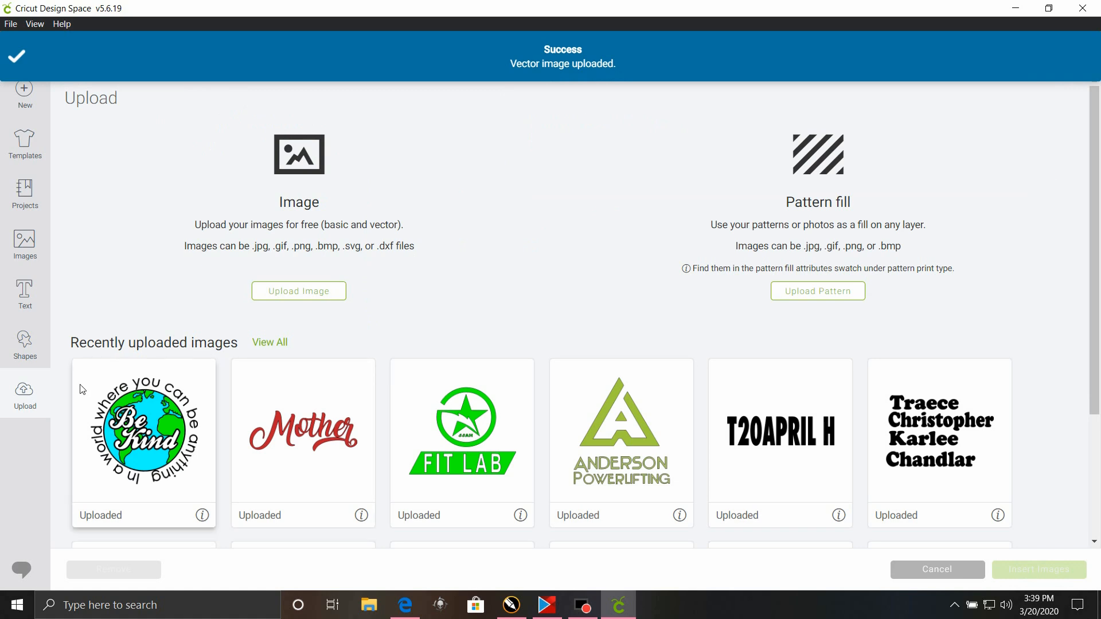
Step: Insert the uploaded Be Kind image onto the canvas and set its width to 10 inches
left_click(82, 457)
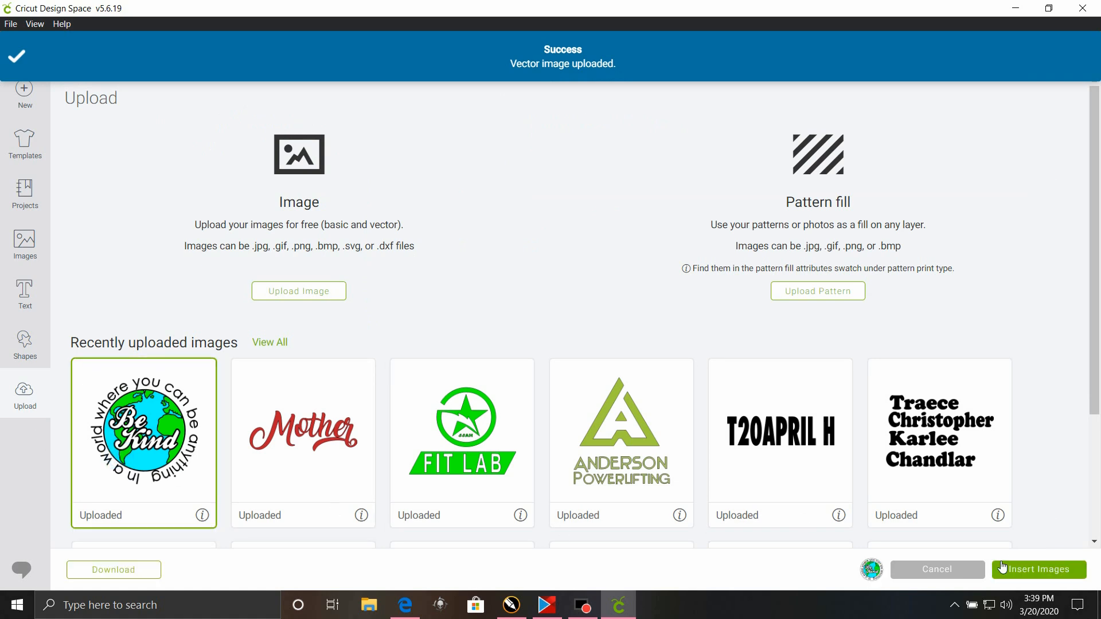
left_click(1003, 568)
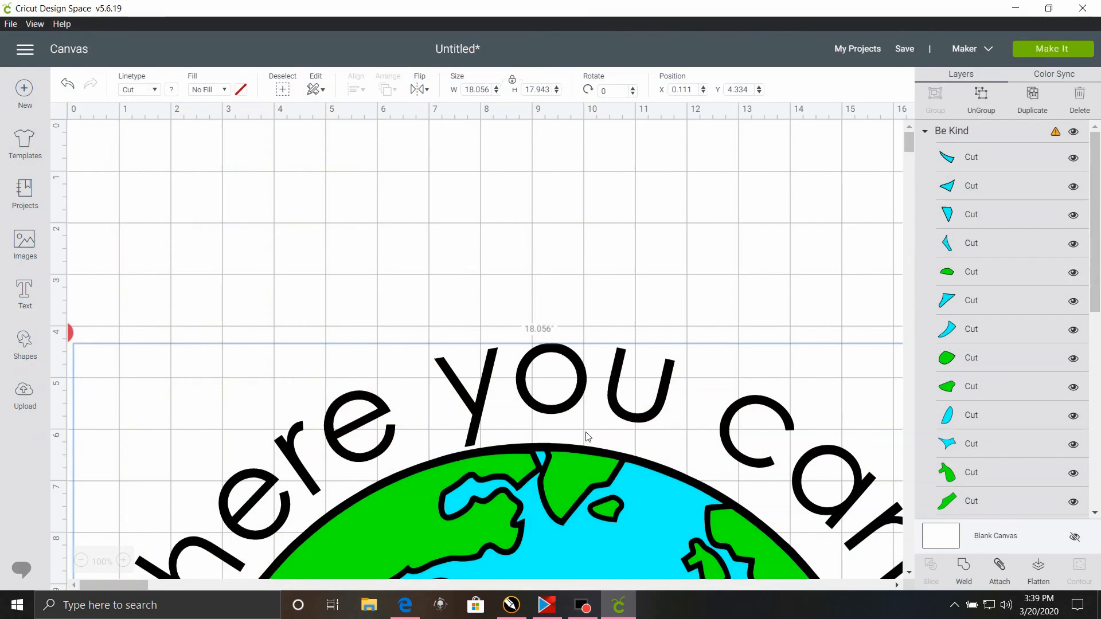
scroll(482, 397, "down", 2)
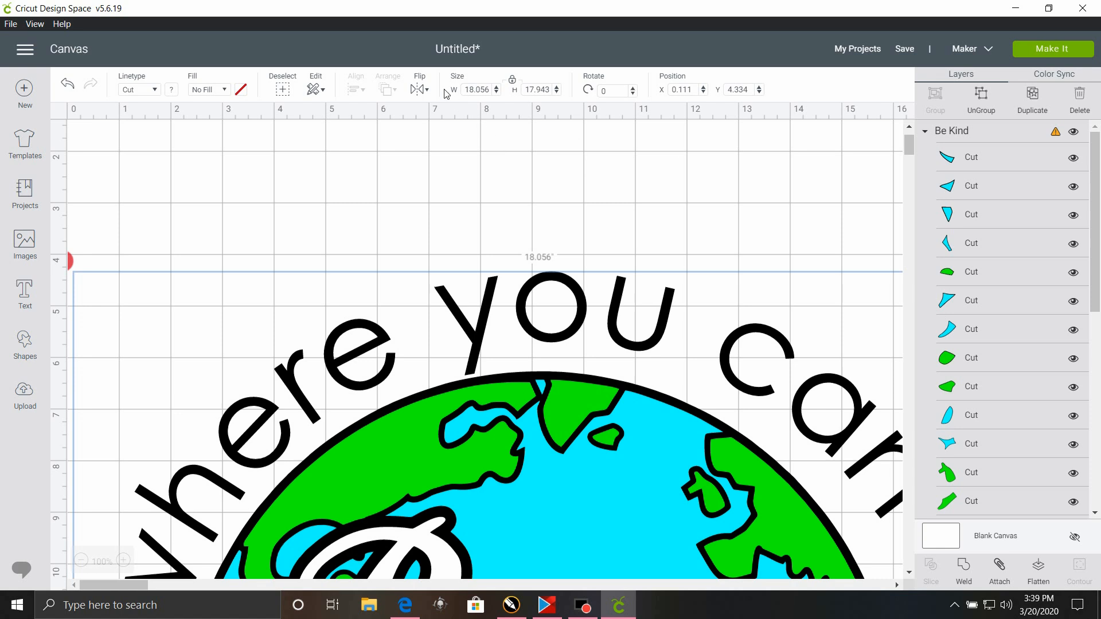
double_click(467, 90)
type("10")
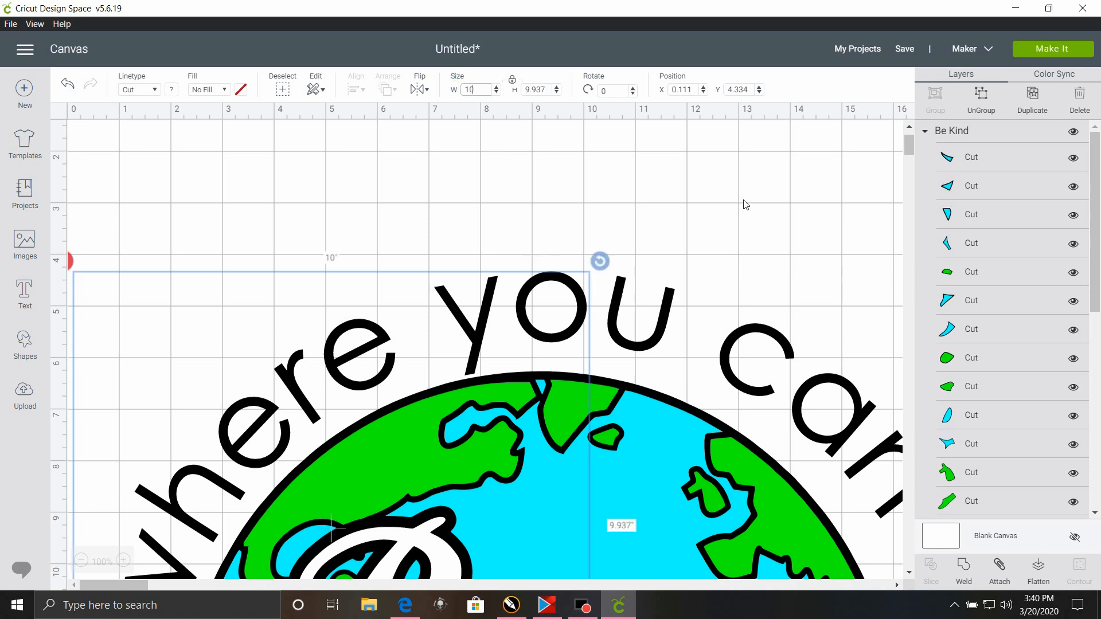
Step: Move the Be Kind design up and inward on the canvas to about X 2.2, Y 2.3 inches and ungroup it
key("Return")
scroll(211, 222, "down", 1)
scroll(211, 223, "down", 2)
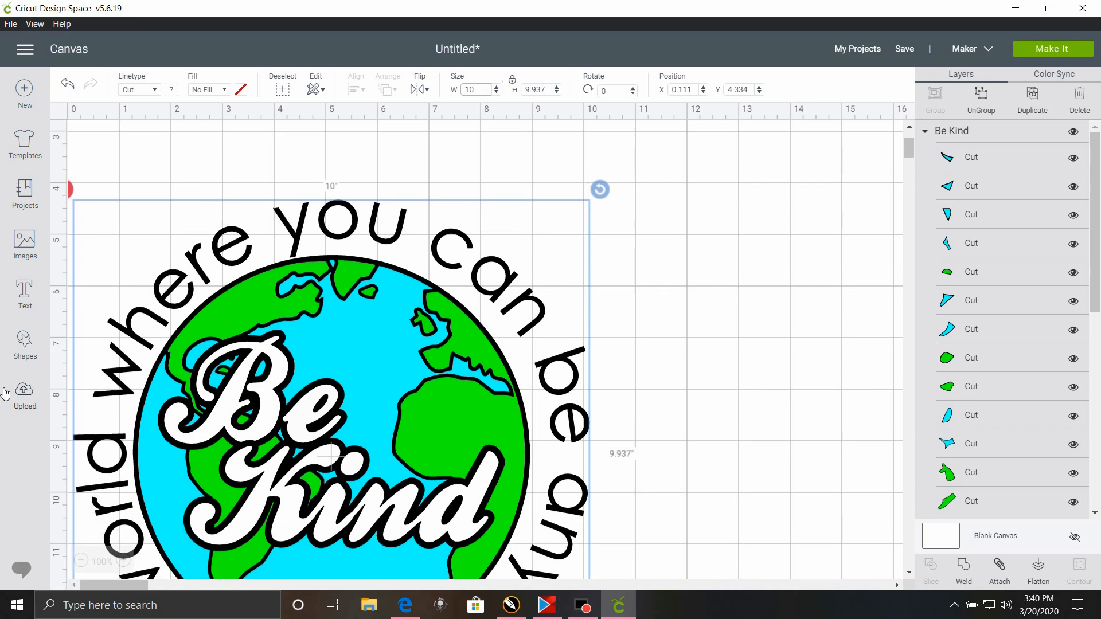
left_click_drag(411, 529, 525, 415)
right_click(524, 416)
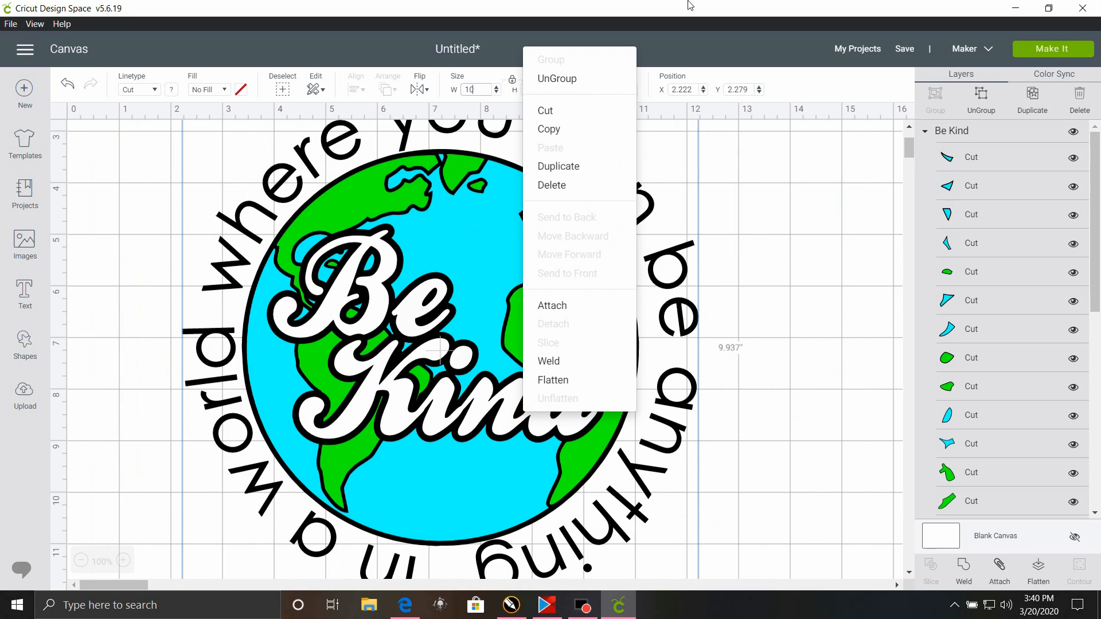
left_click(559, 76)
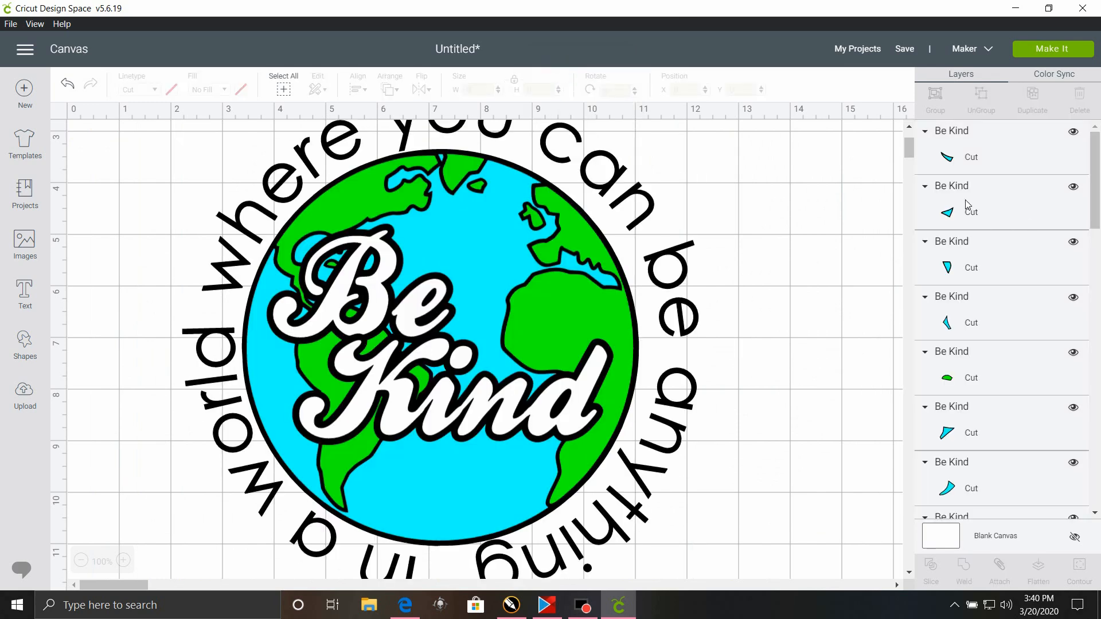
Step: Select all the blue water pieces of the globe in the layer list and weld them into one shape
left_click(984, 165)
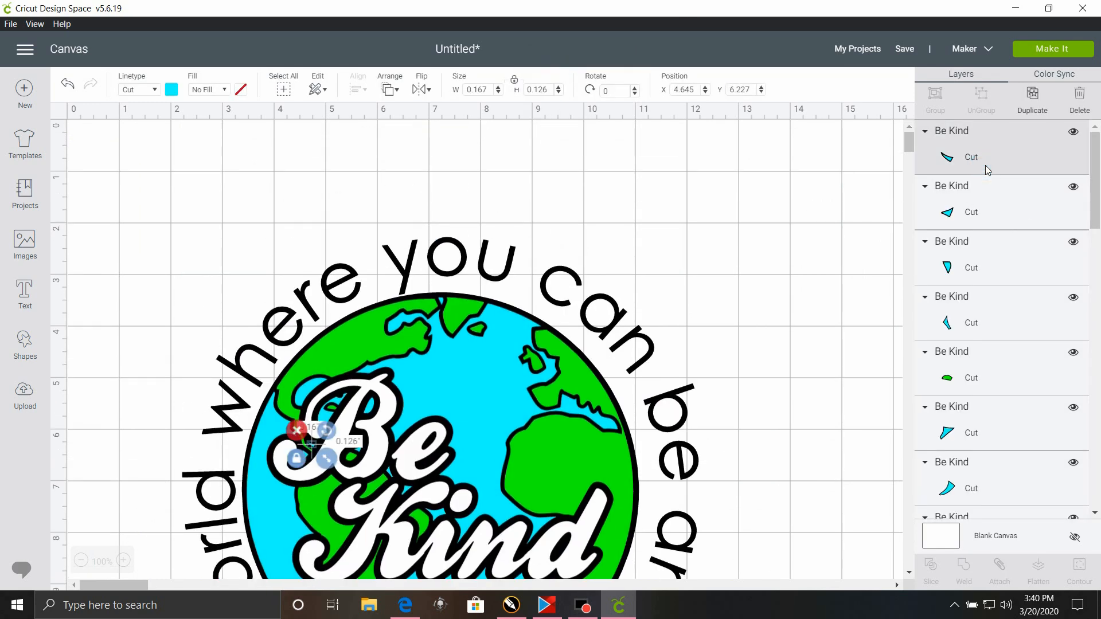
left_click(948, 266, "shift")
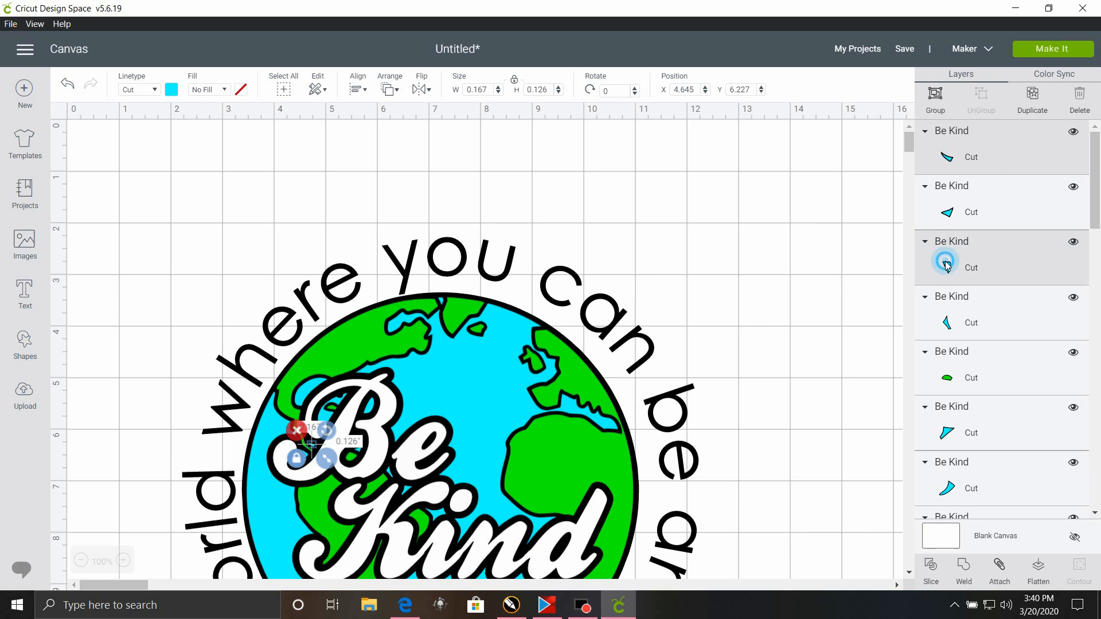
left_click(995, 218, "shift")
left_click(983, 302, "shift")
left_click(972, 430, "shift")
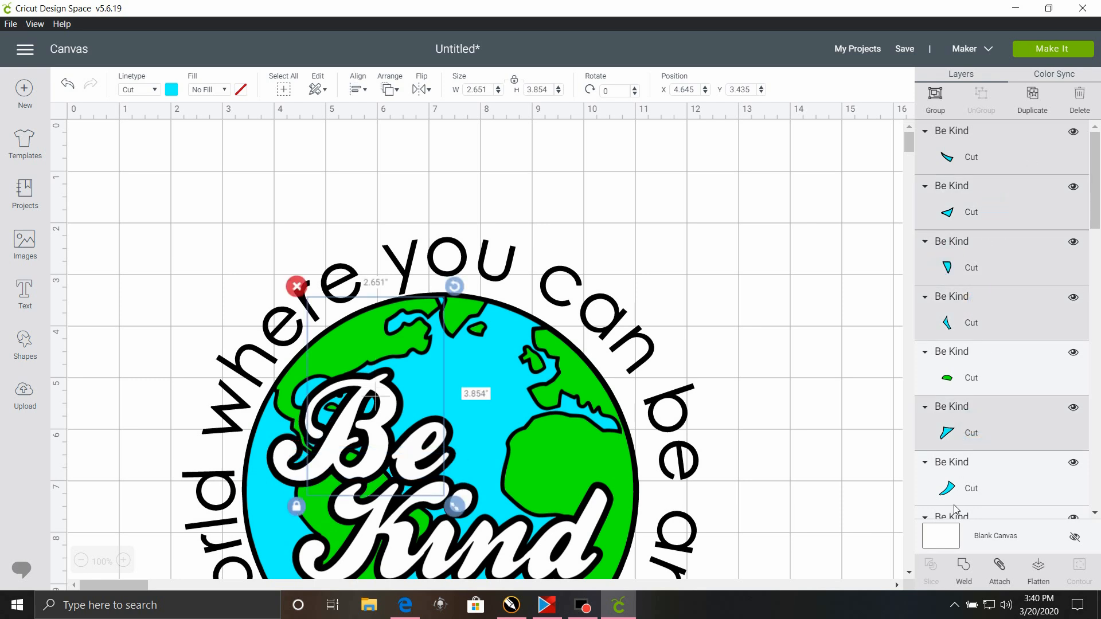
left_click(975, 482, "shift")
left_click_drag(1094, 185, 1099, 297)
left_click(982, 210, "shift")
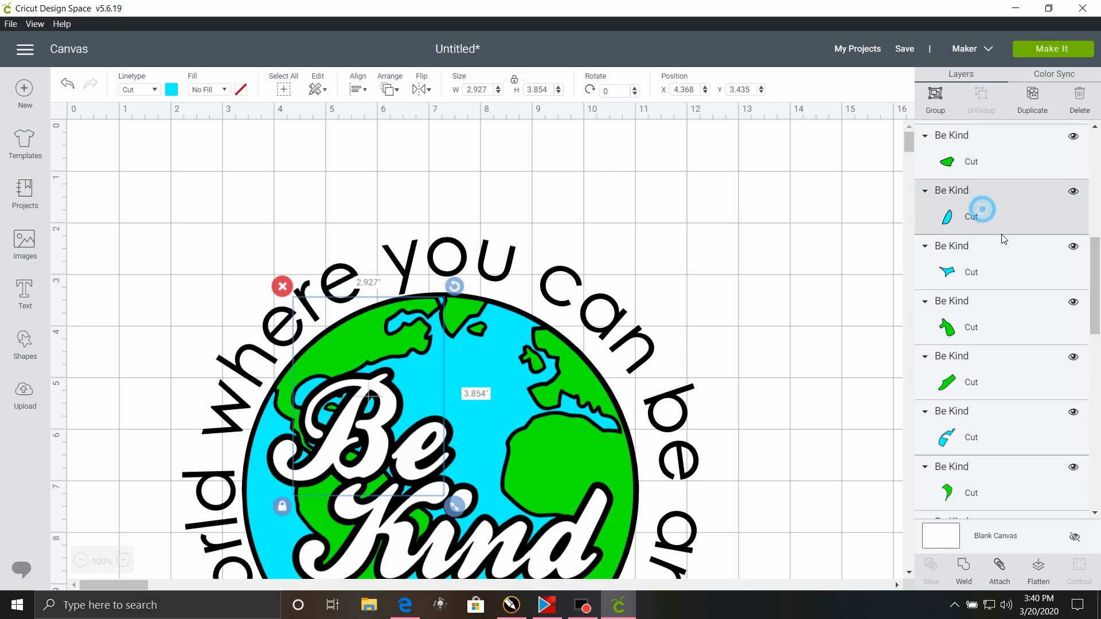
left_click(960, 283, "shift")
left_click(947, 423, "shift")
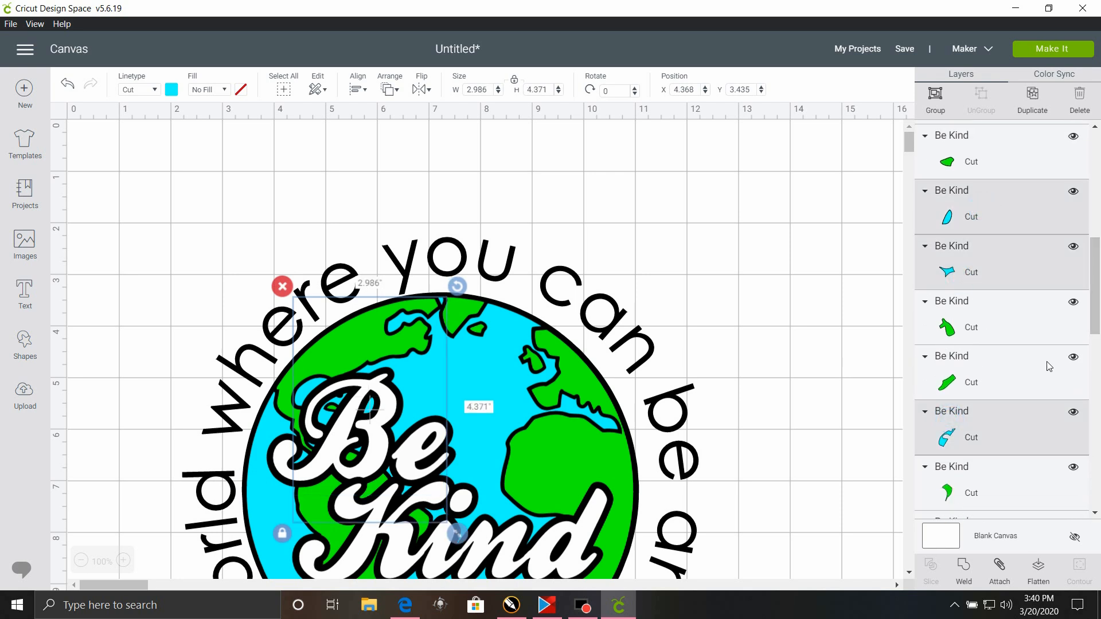
left_click_drag(1092, 323, 1100, 376)
left_click(981, 257, "shift")
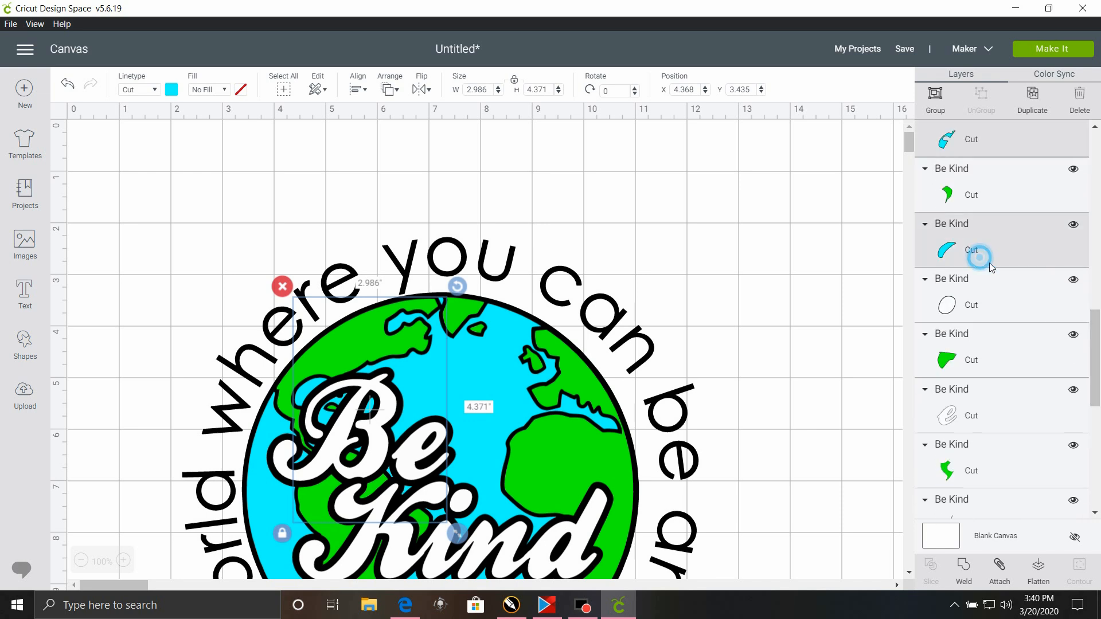
left_click_drag(1090, 342, 1098, 479)
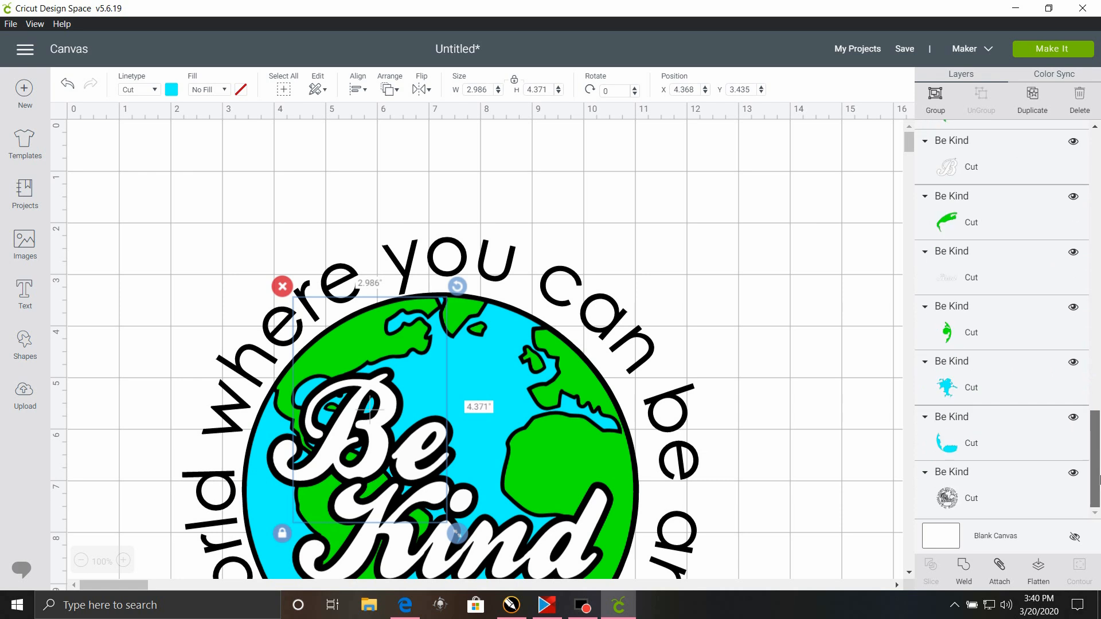
left_click(955, 384, "shift")
left_click(958, 444, "shift")
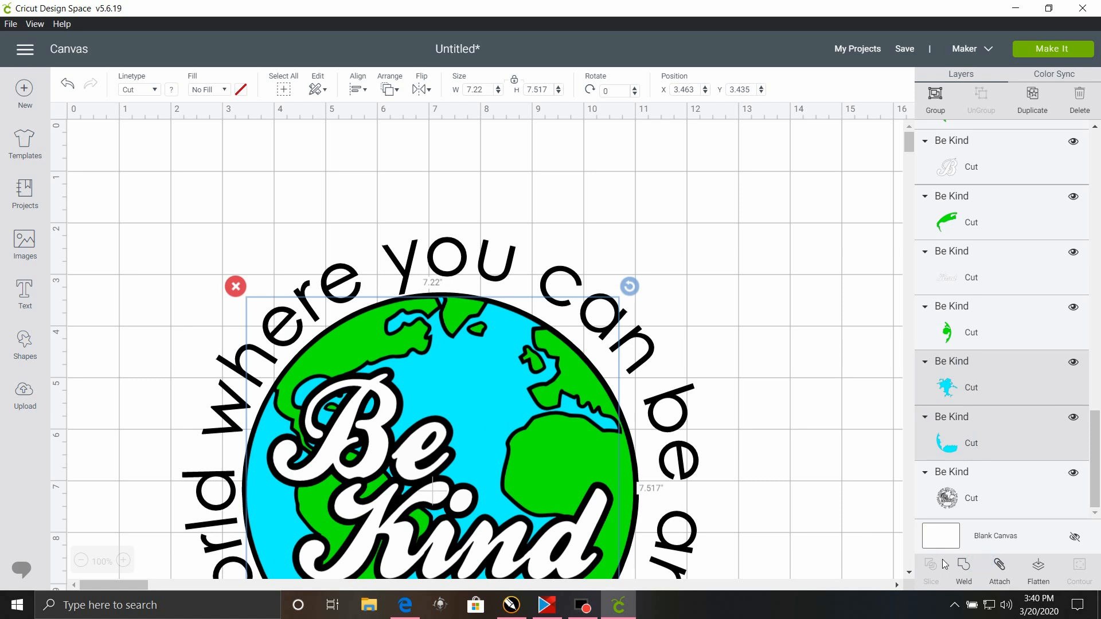
left_click(967, 570)
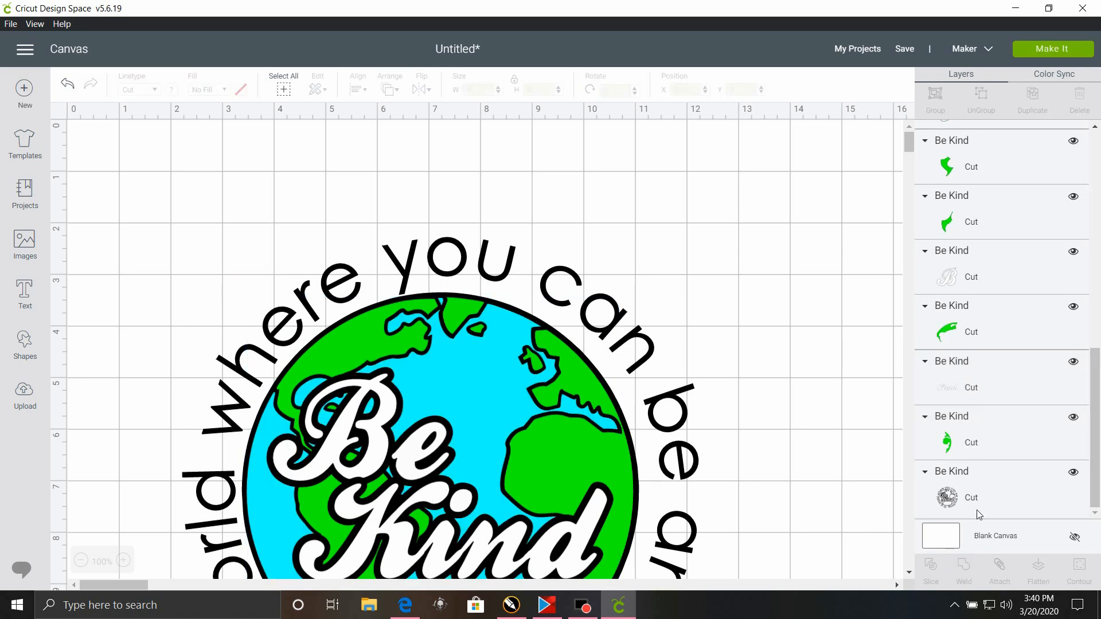
Step: Select all the green land pieces of the globe in the layer list and weld them into one shape
left_click(1000, 449)
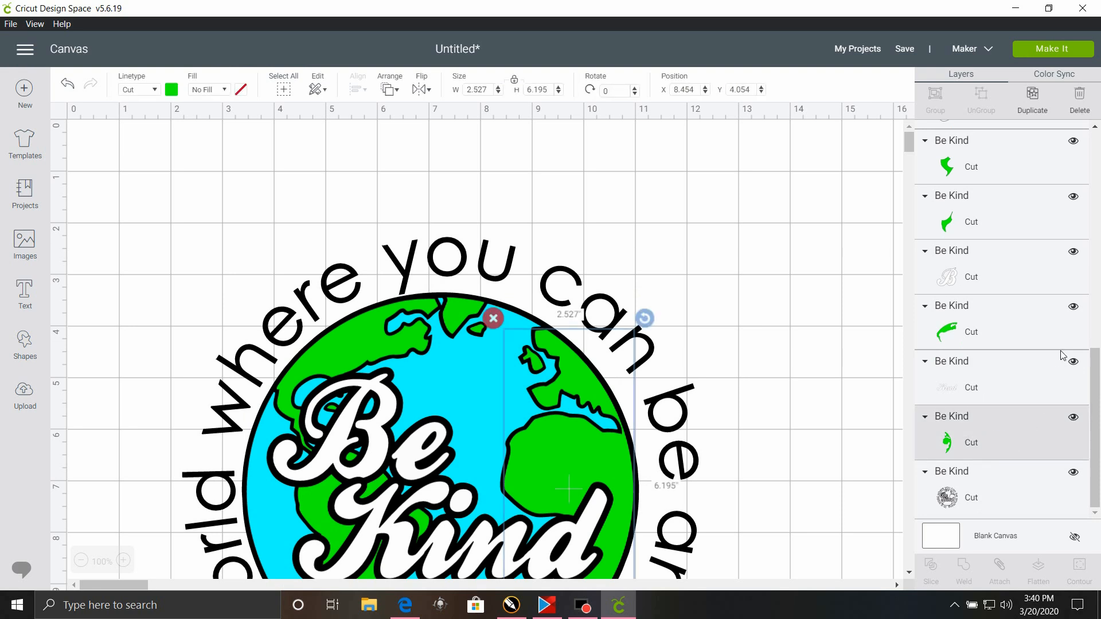
left_click(1018, 322, "shift")
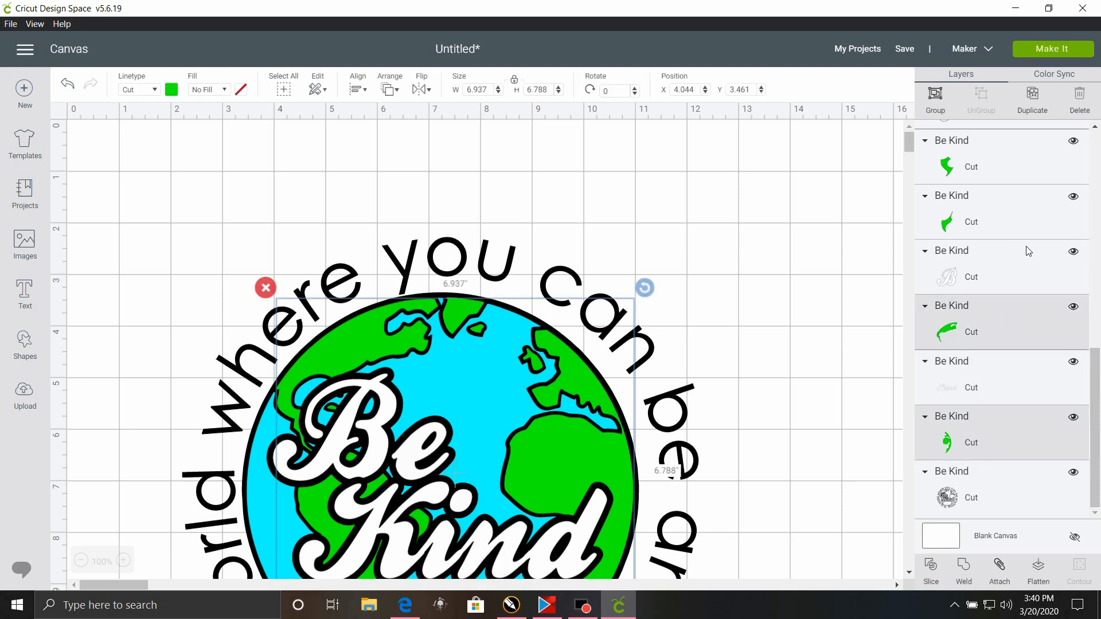
left_click(1013, 191, "shift")
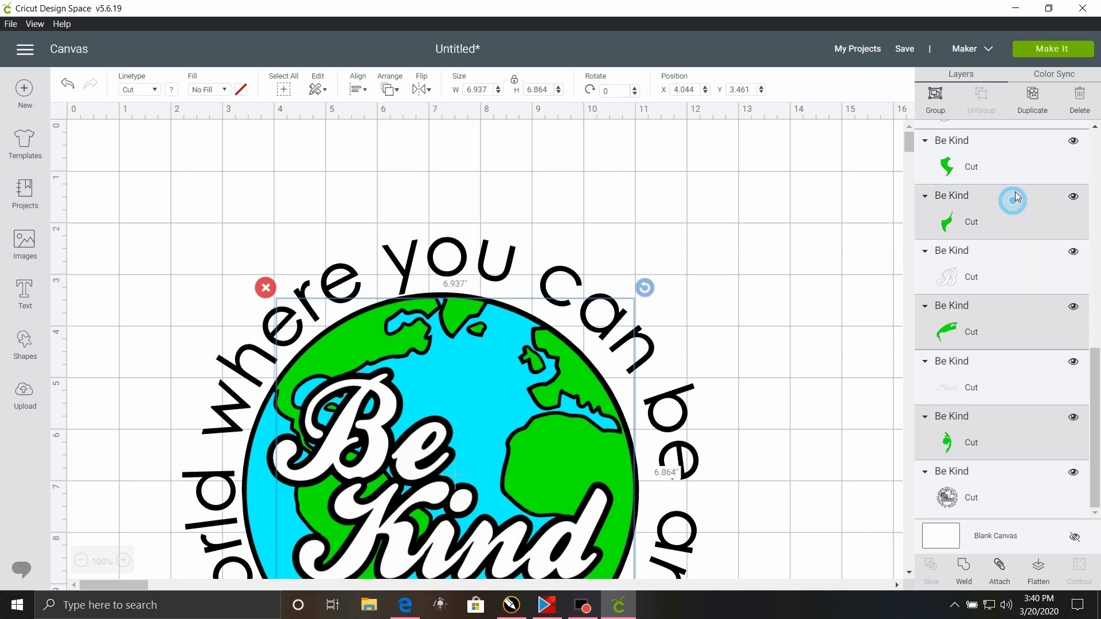
left_click(1025, 175, "shift")
scroll(1004, 258, "up", 4)
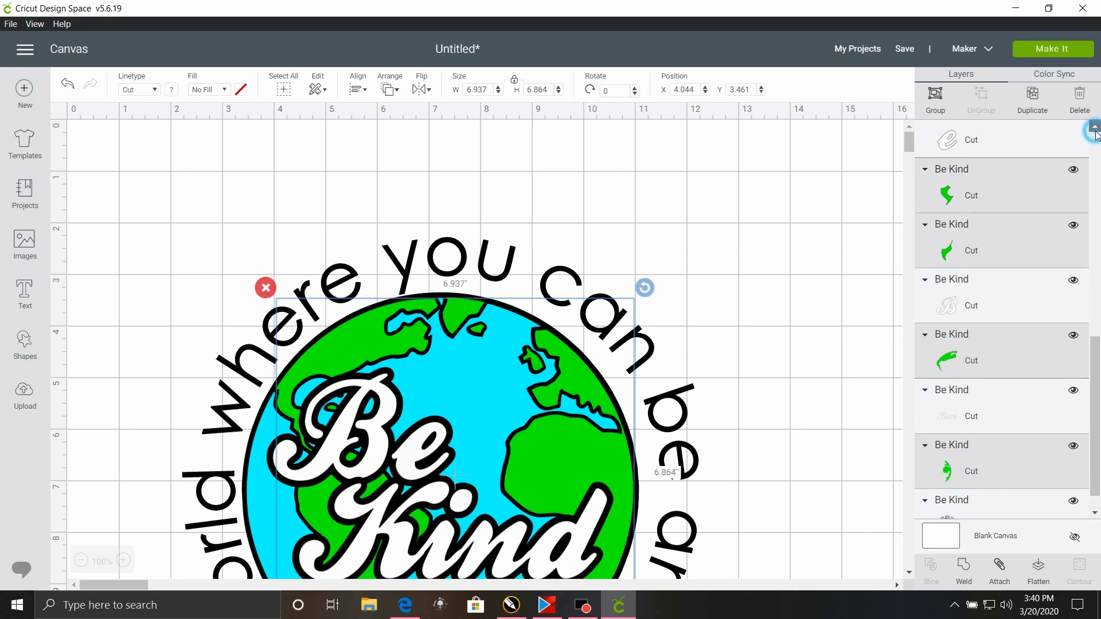
left_click(981, 262, "shift")
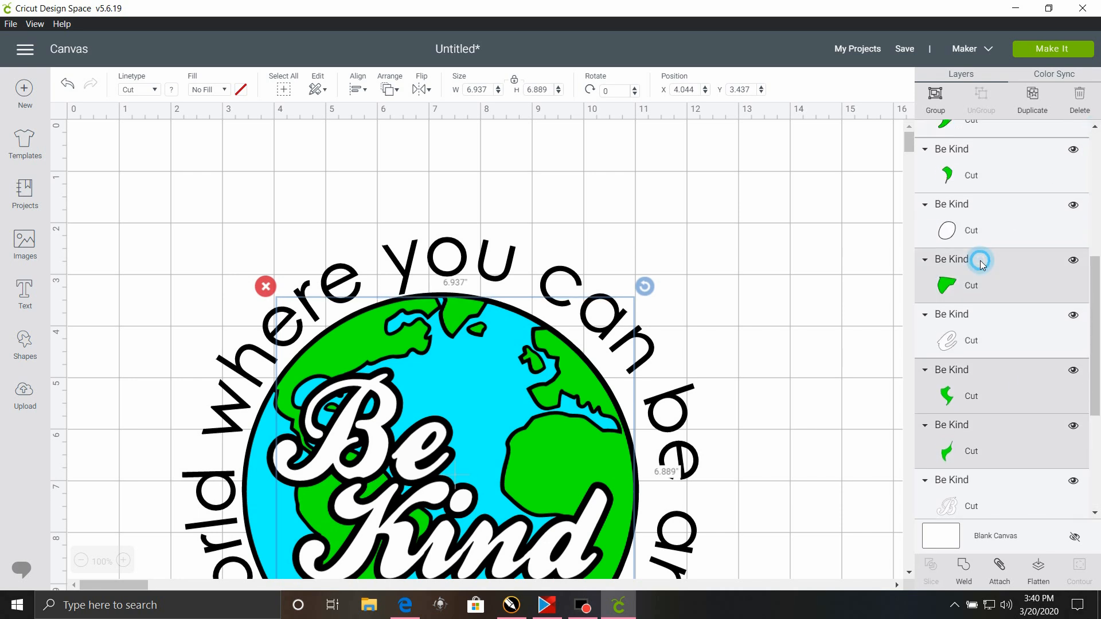
left_click(1018, 166, "shift")
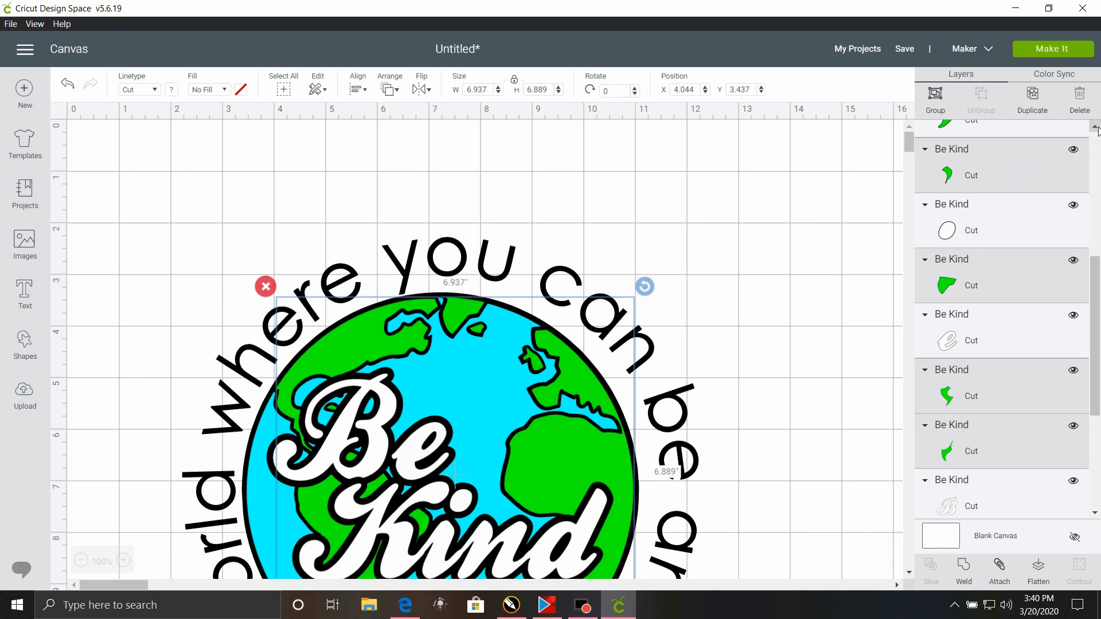
scroll(1004, 321, "up", 4)
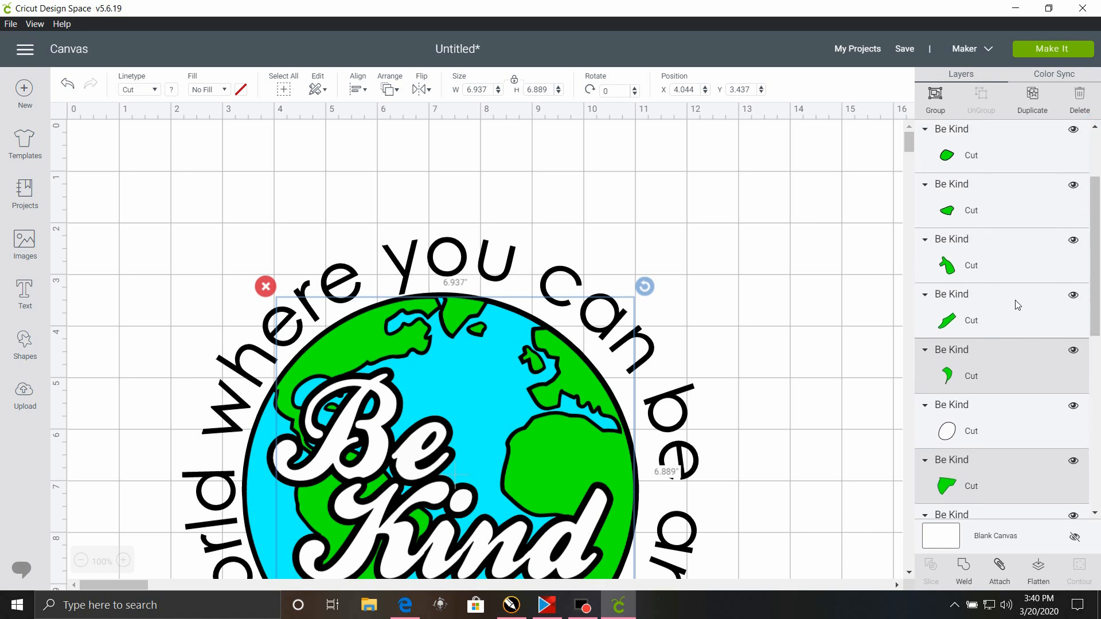
left_click(1017, 303, "shift")
left_click(1014, 256, "shift")
left_click(991, 194, "shift")
left_click(1010, 154, "shift")
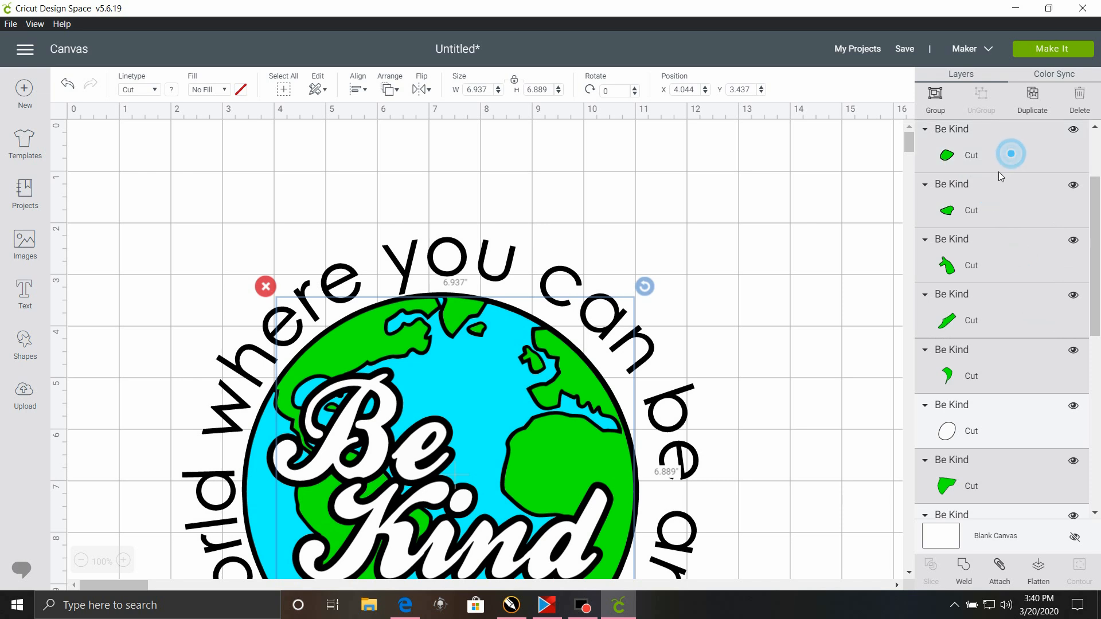
left_click(1096, 126)
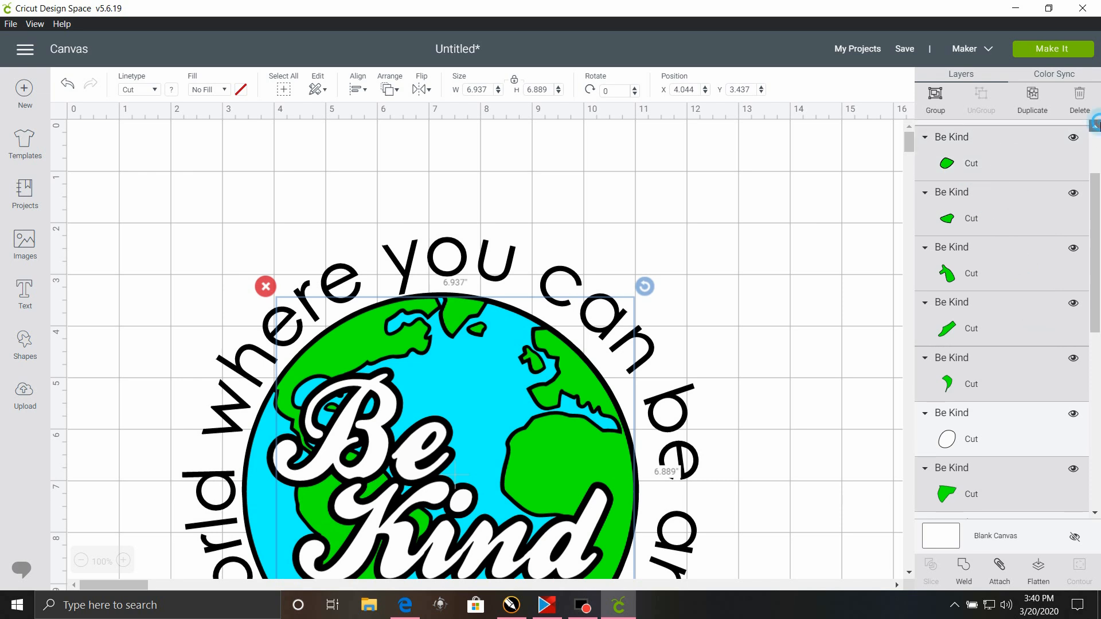
left_click(1043, 219, "shift")
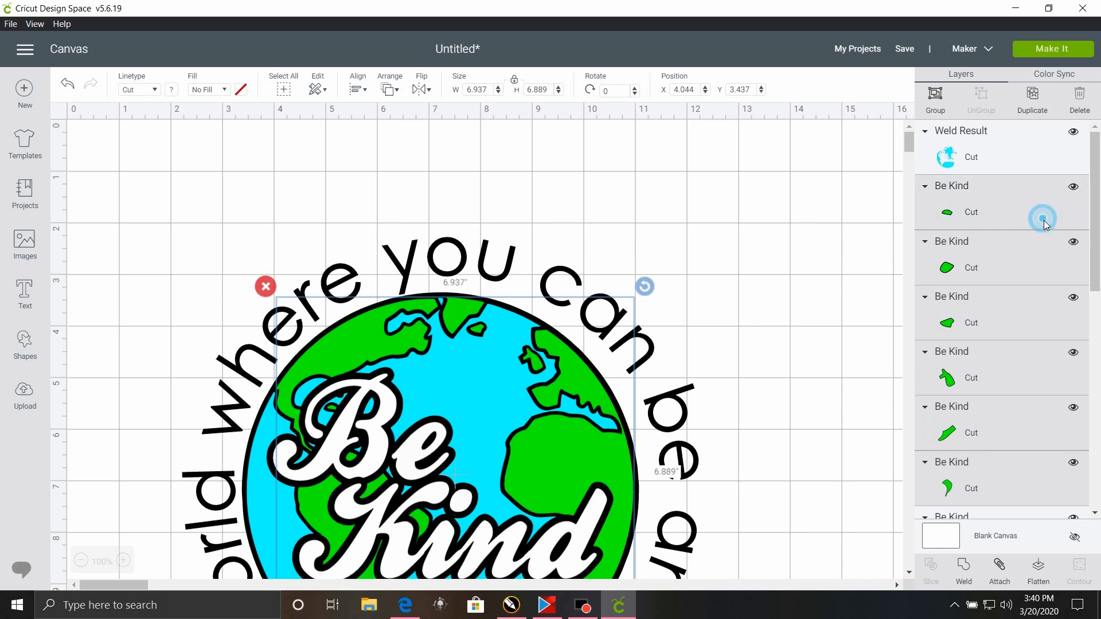
left_click(973, 568)
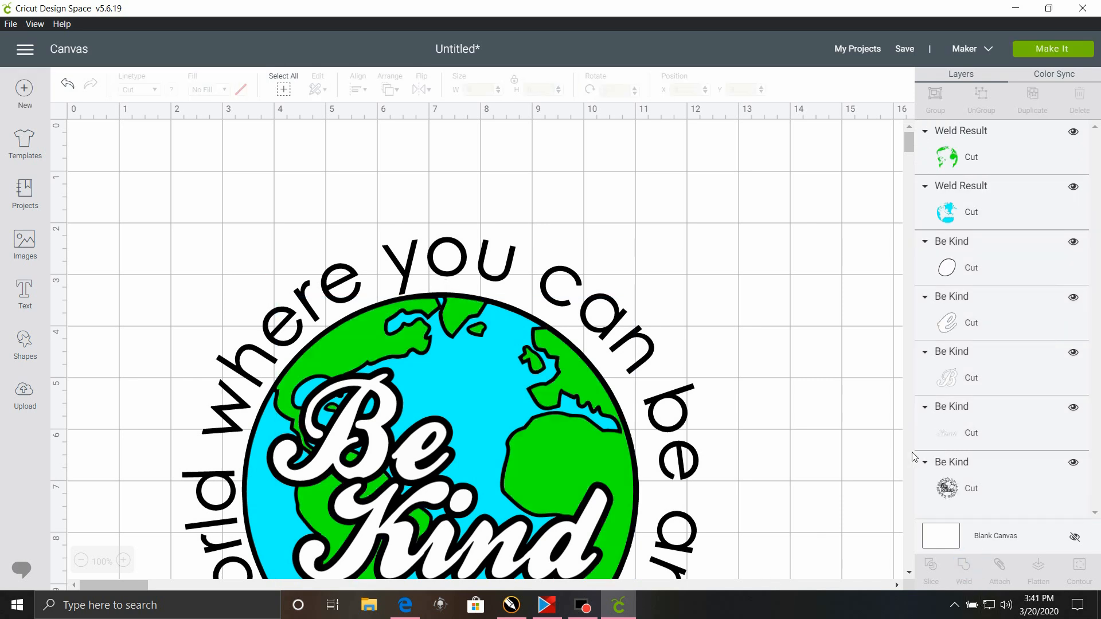
Step: Preview how the unwelded white lettering pieces are laid out on the cutting mats, and return to the canvas
left_click(994, 420)
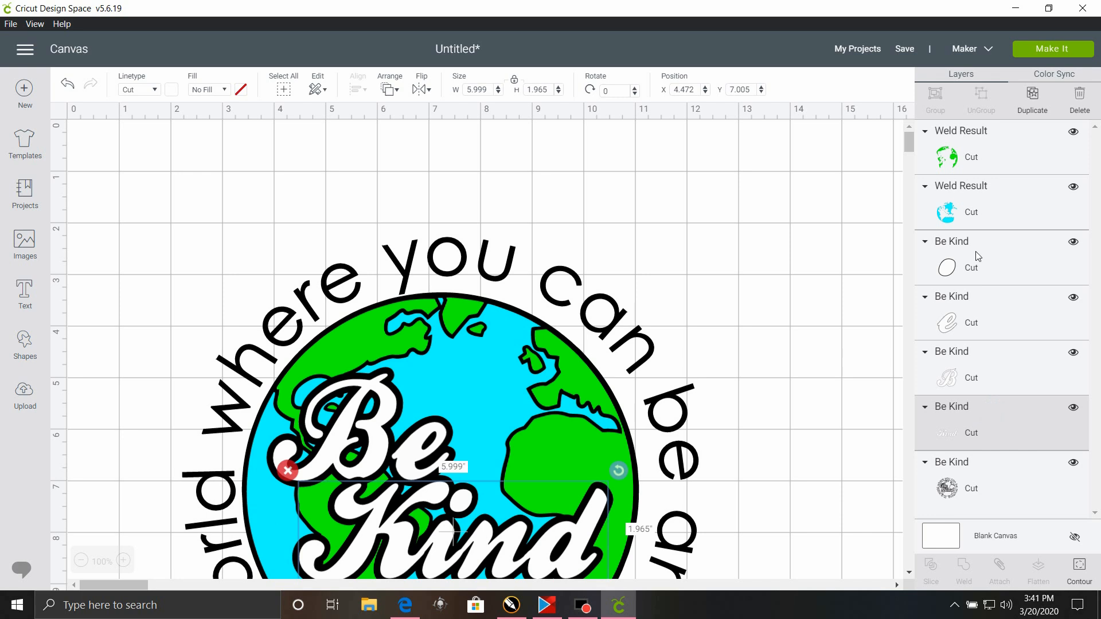
left_click(1039, 380, "shift")
left_click(1032, 313, "shift")
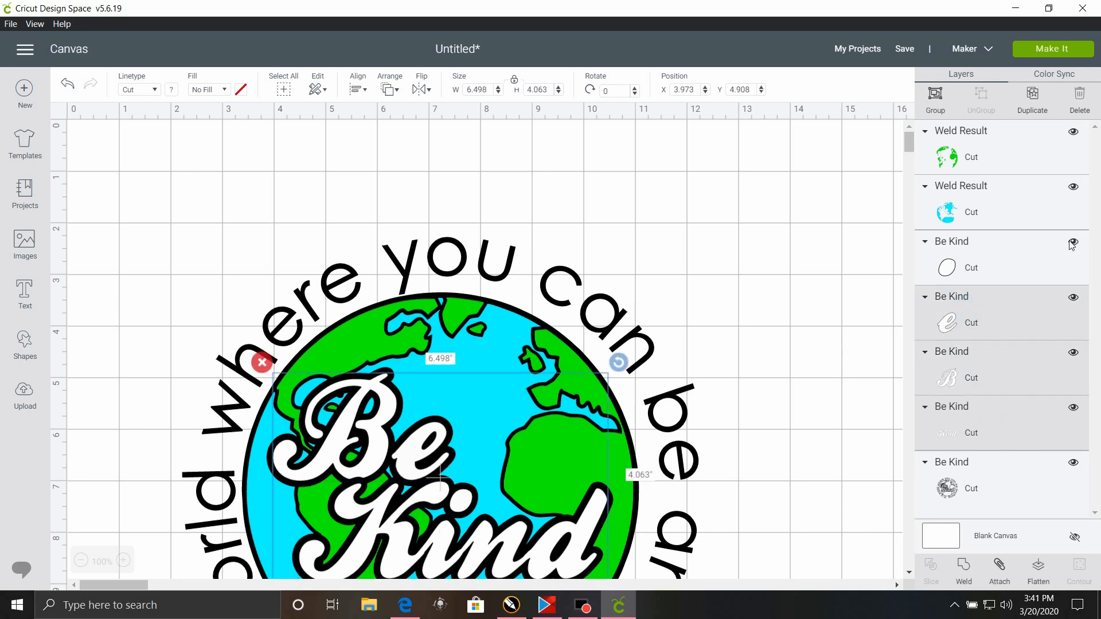
left_click(1042, 255, "shift")
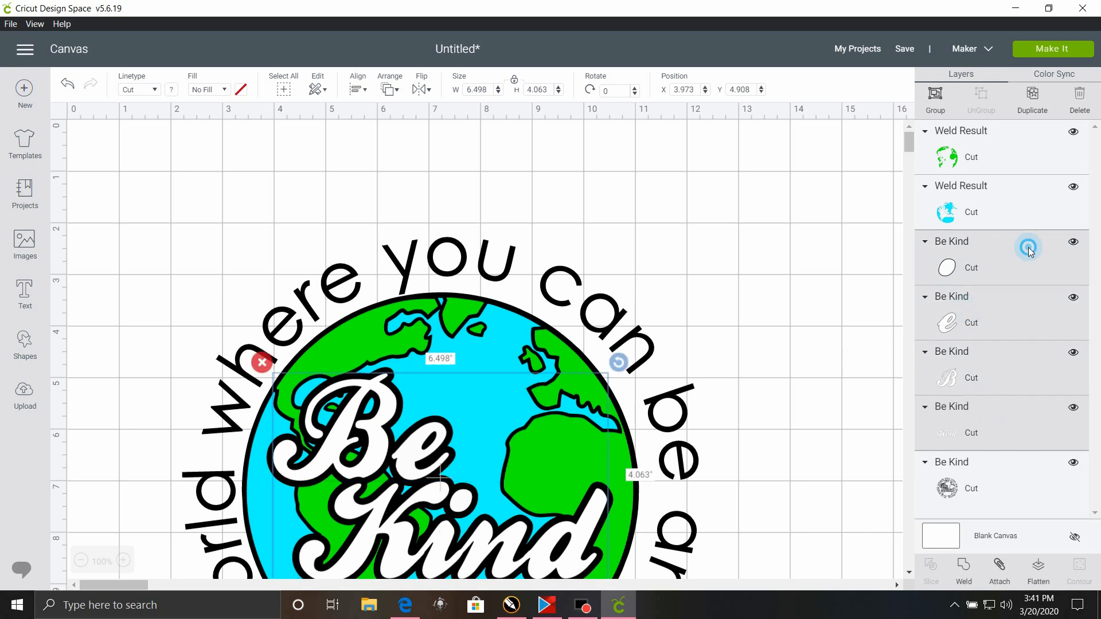
left_click(1041, 56)
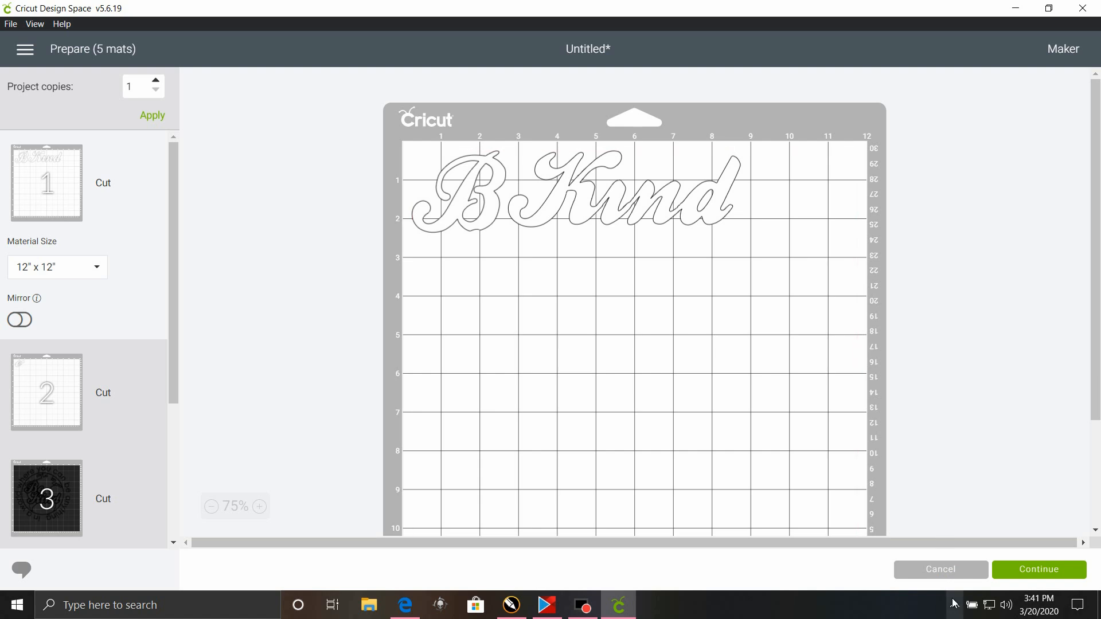
left_click(955, 569)
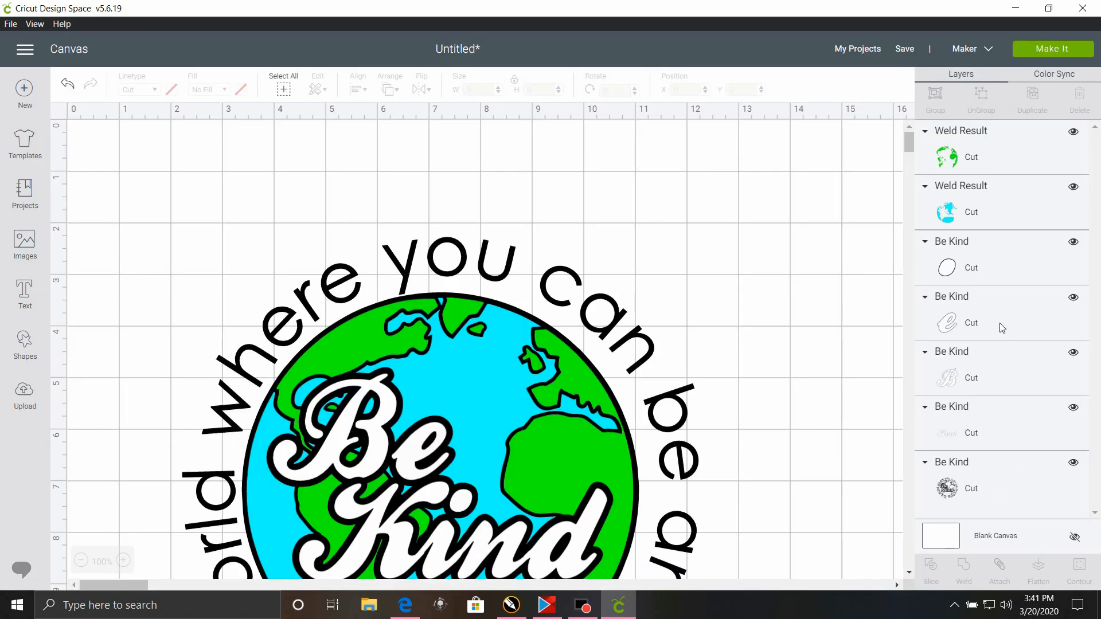
Step: Select the four white "Be Kind" lettering pieces, including the dot of the i, and weld them into one shape
left_click(989, 262)
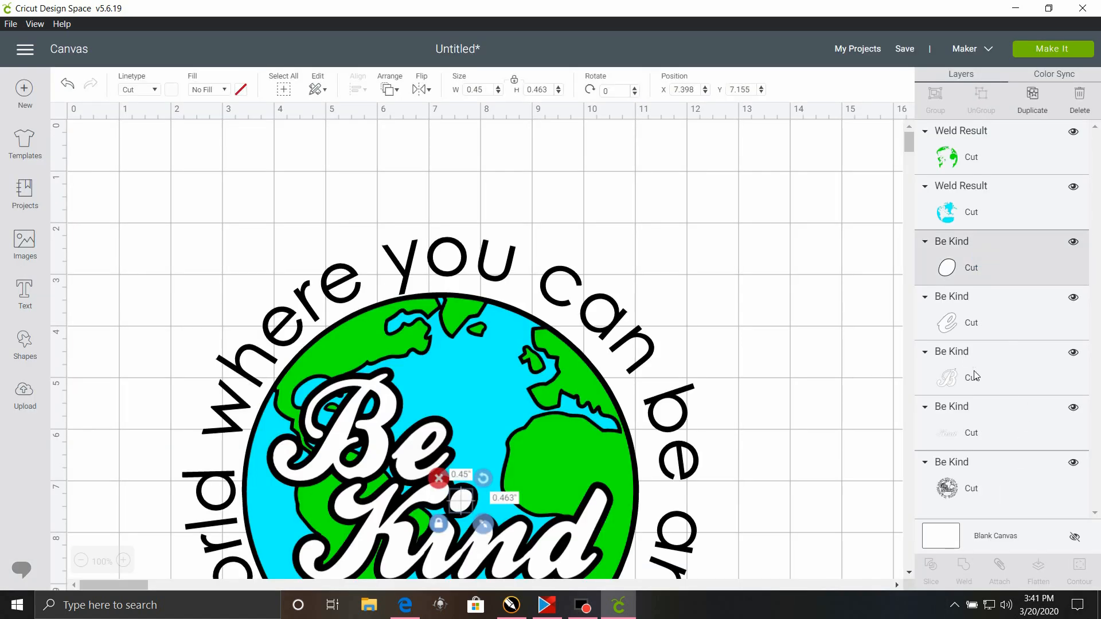
left_click(989, 337, "shift")
left_click(997, 383, "shift")
left_click(998, 427, "shift")
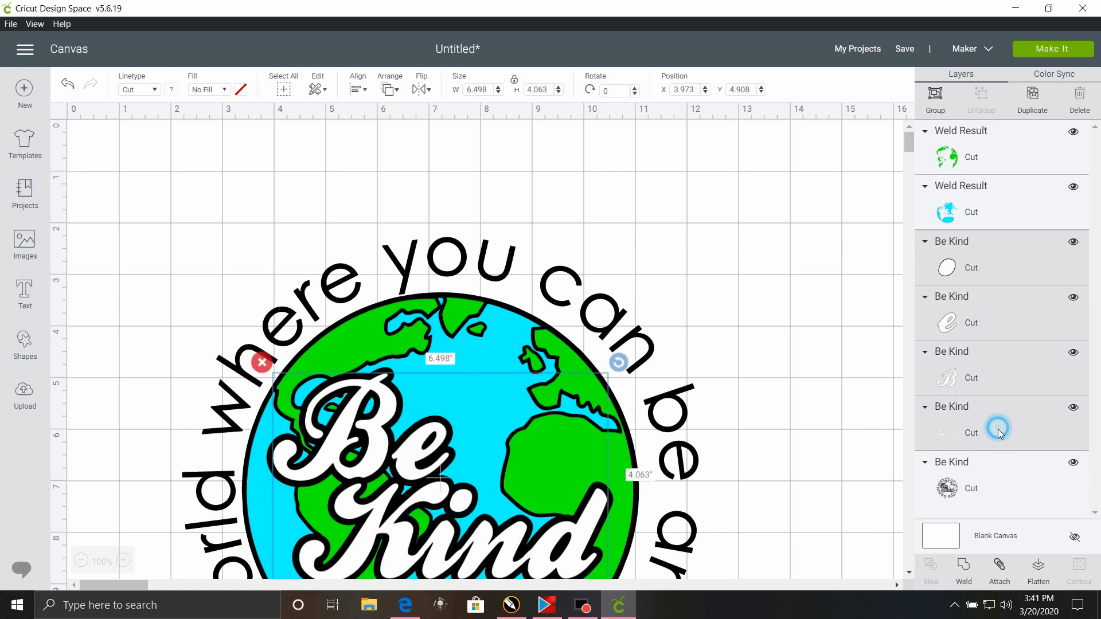
left_click(964, 568)
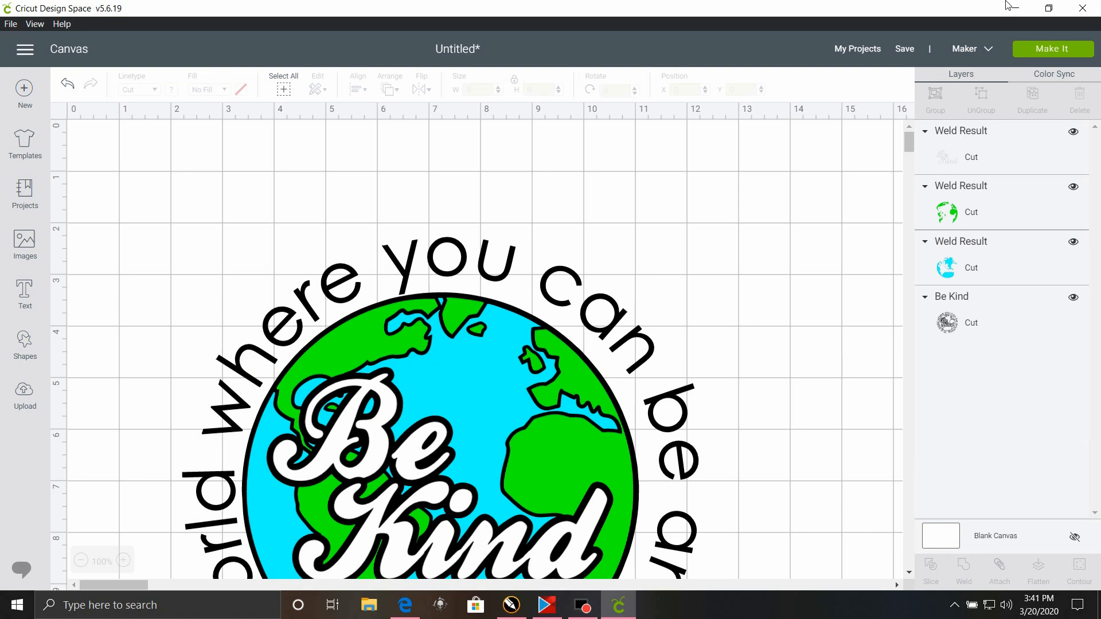
Step: Prepare the project for cutting and turn on Mirror for all four mats: white, black, green and blue
left_click(1049, 50)
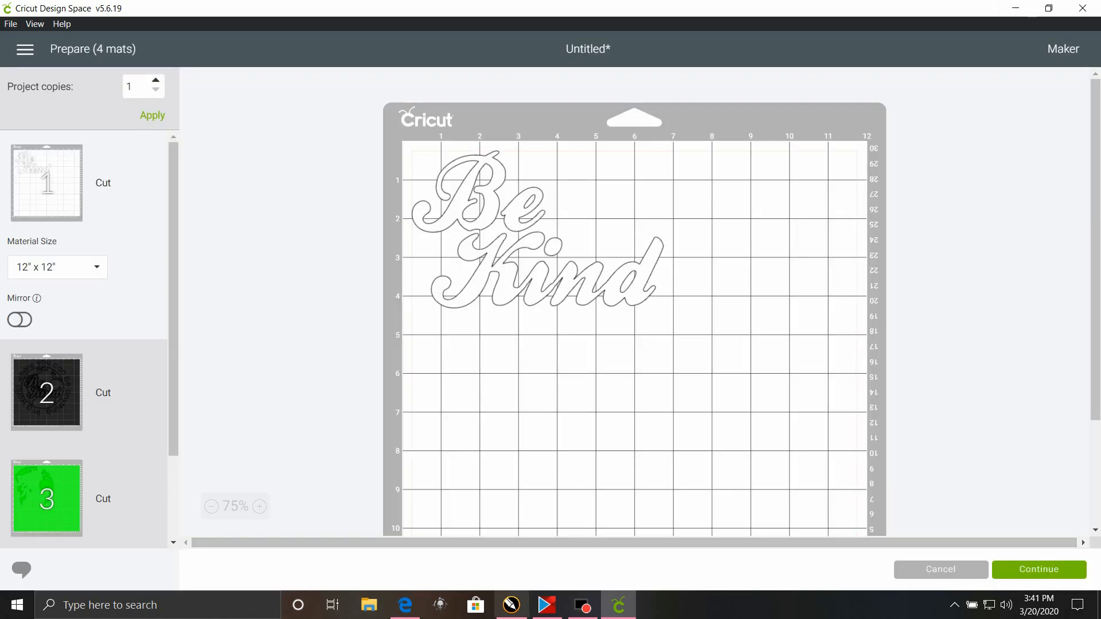
left_click(20, 320)
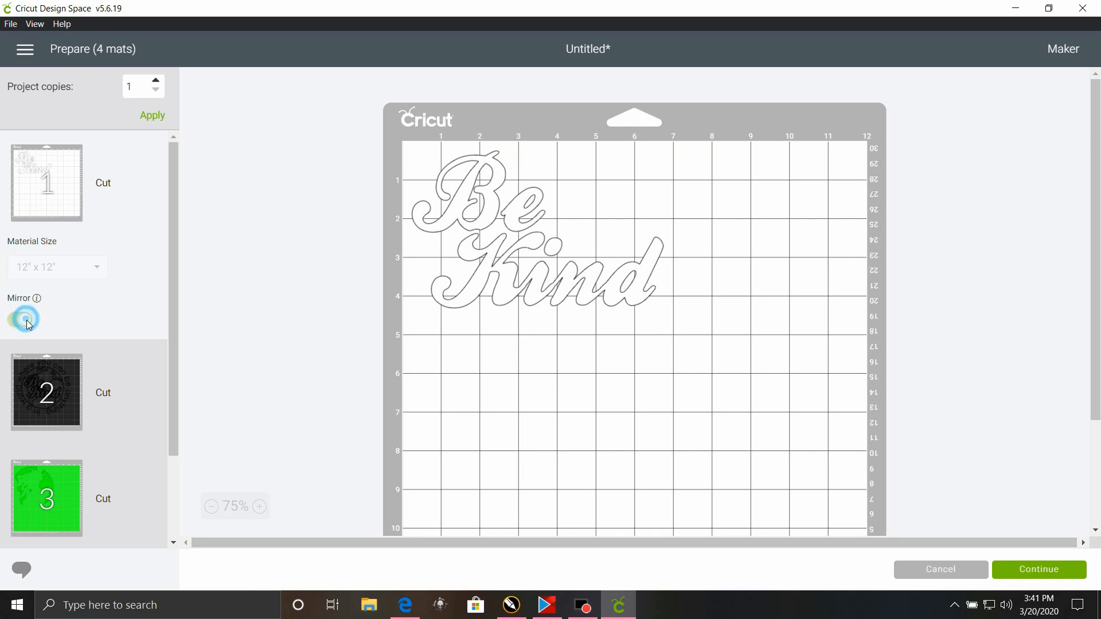
scroll(44, 459, "down", 1)
left_click(55, 338)
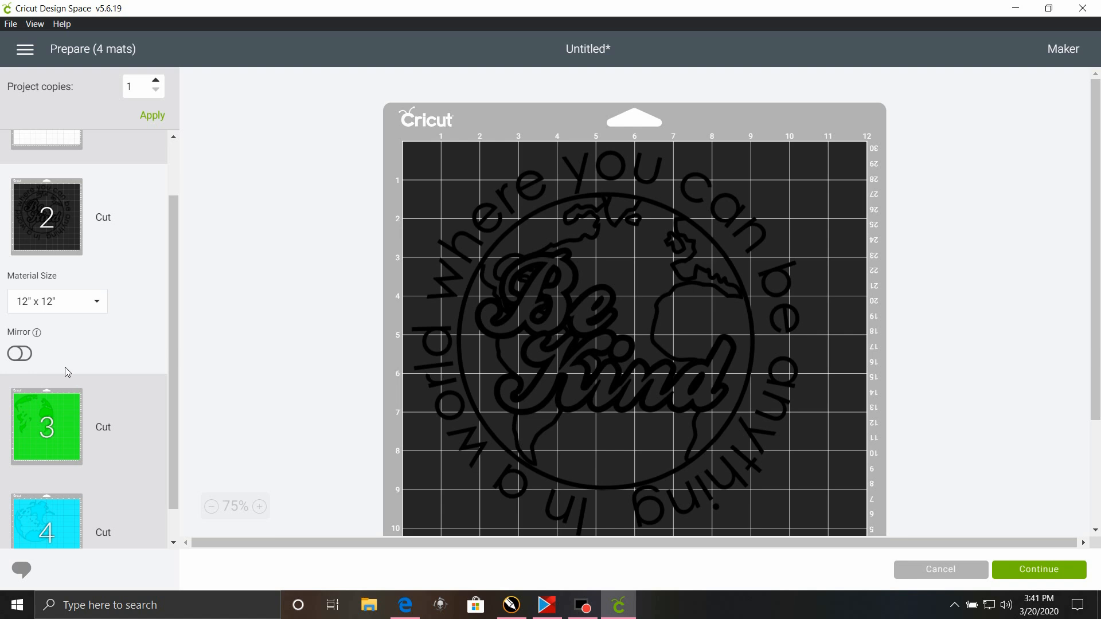
left_click(30, 352)
scroll(50, 373, "down", 1)
left_click(50, 373)
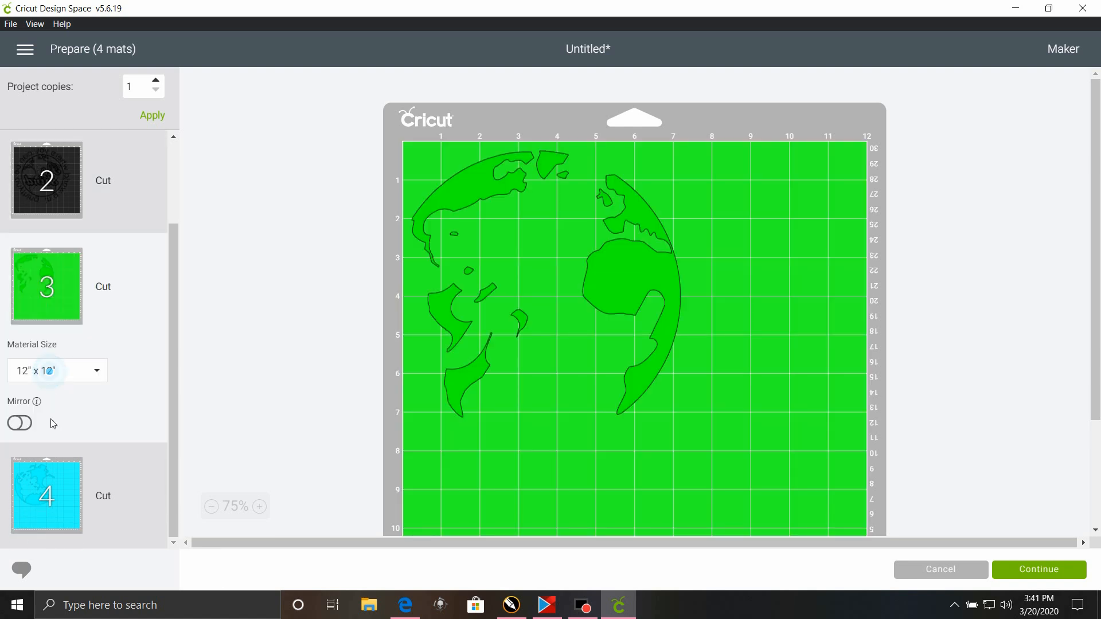
left_click(20, 423)
left_click(50, 497)
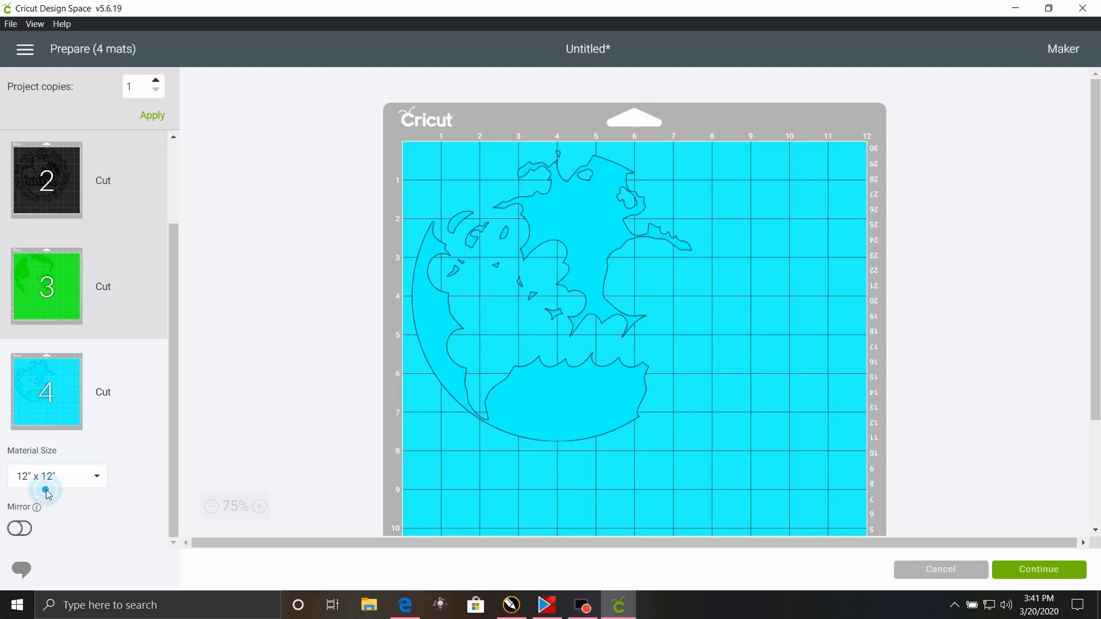
left_click(23, 528)
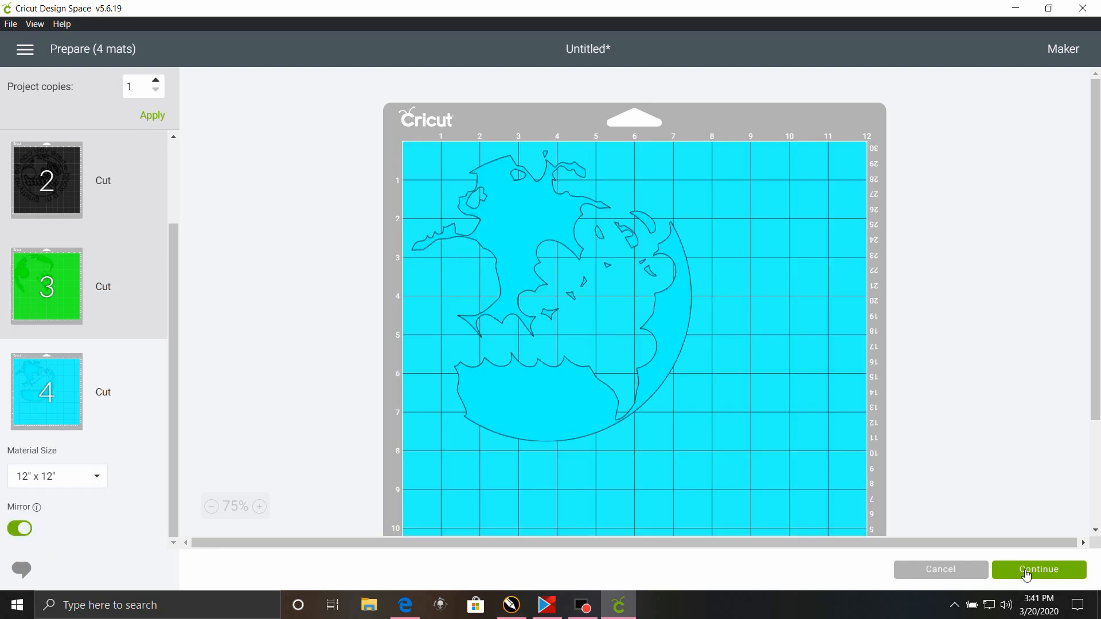
Step: Continue to the cutting setup and set the material to Everyday Iron-On
left_click(1027, 574)
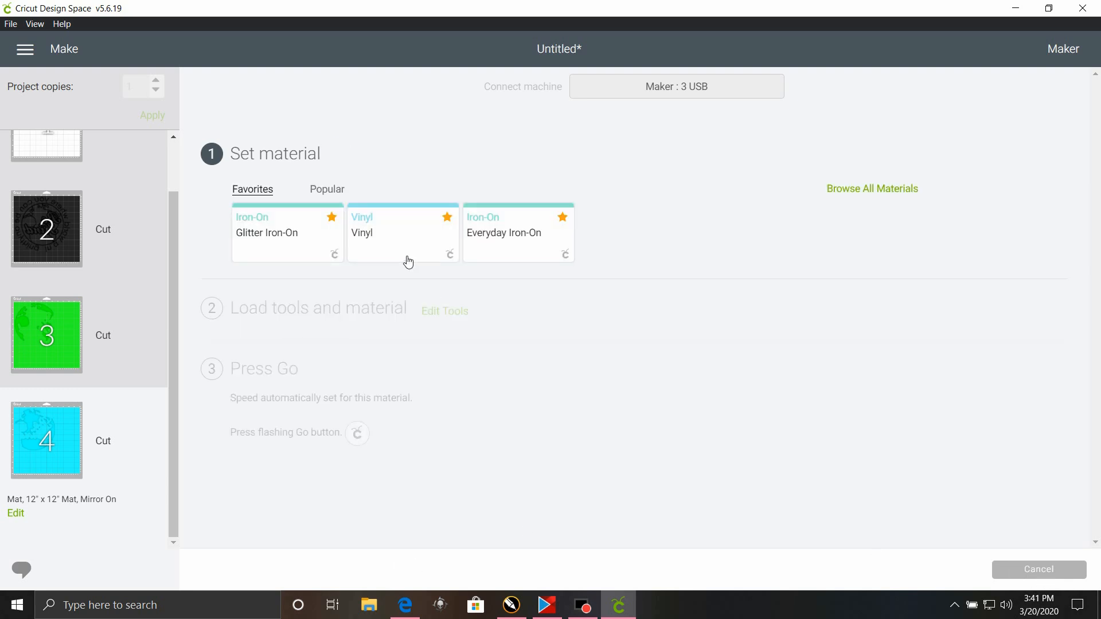
left_click(533, 228)
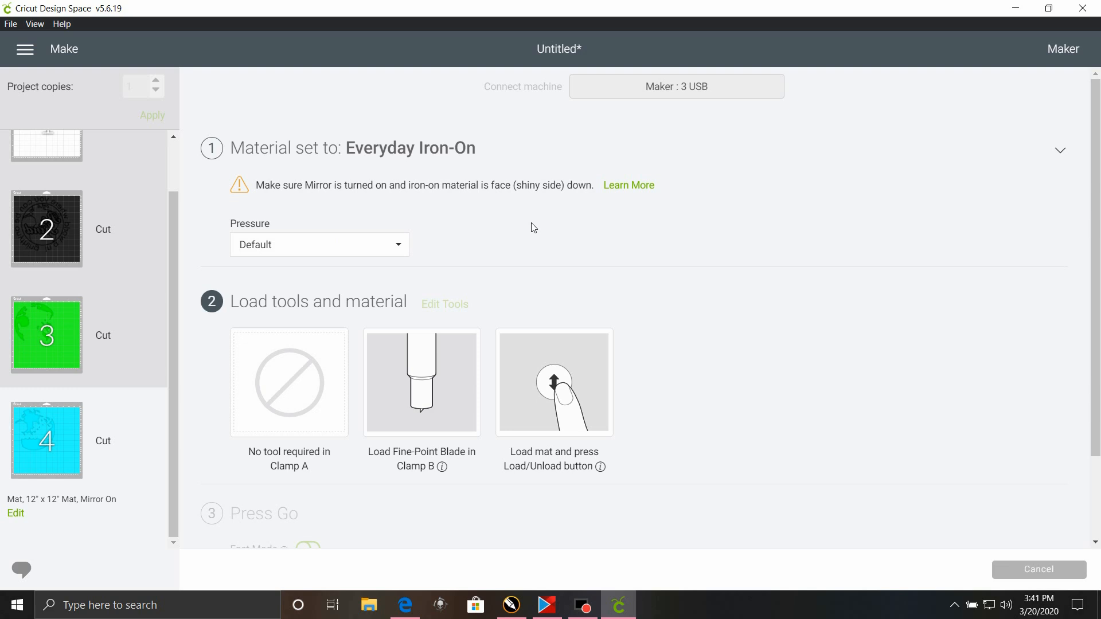
mouse_move(551, 616)
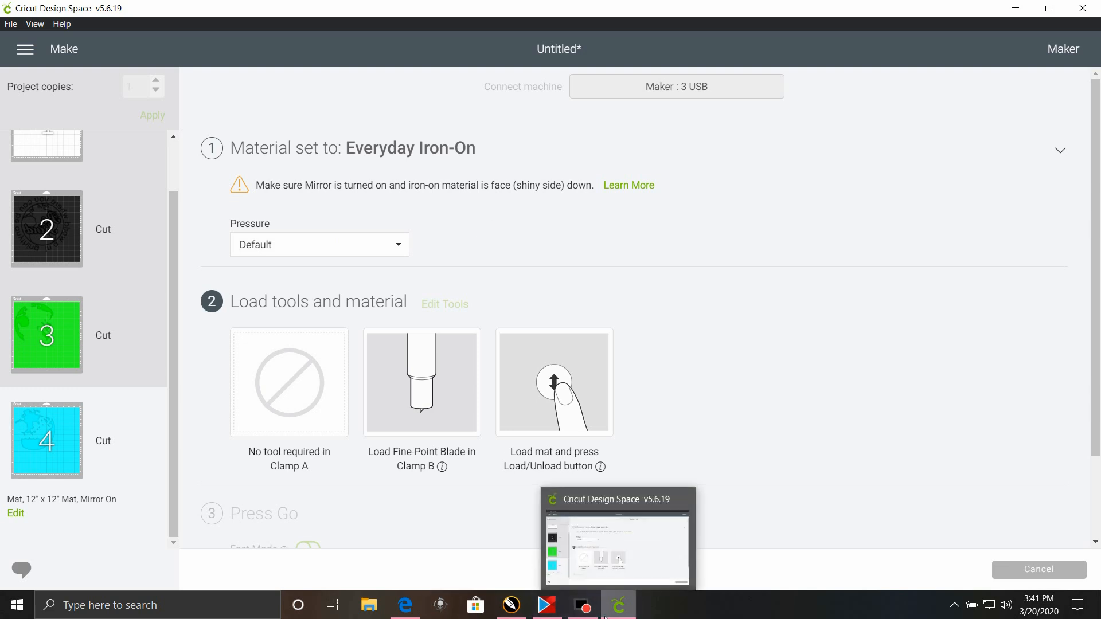